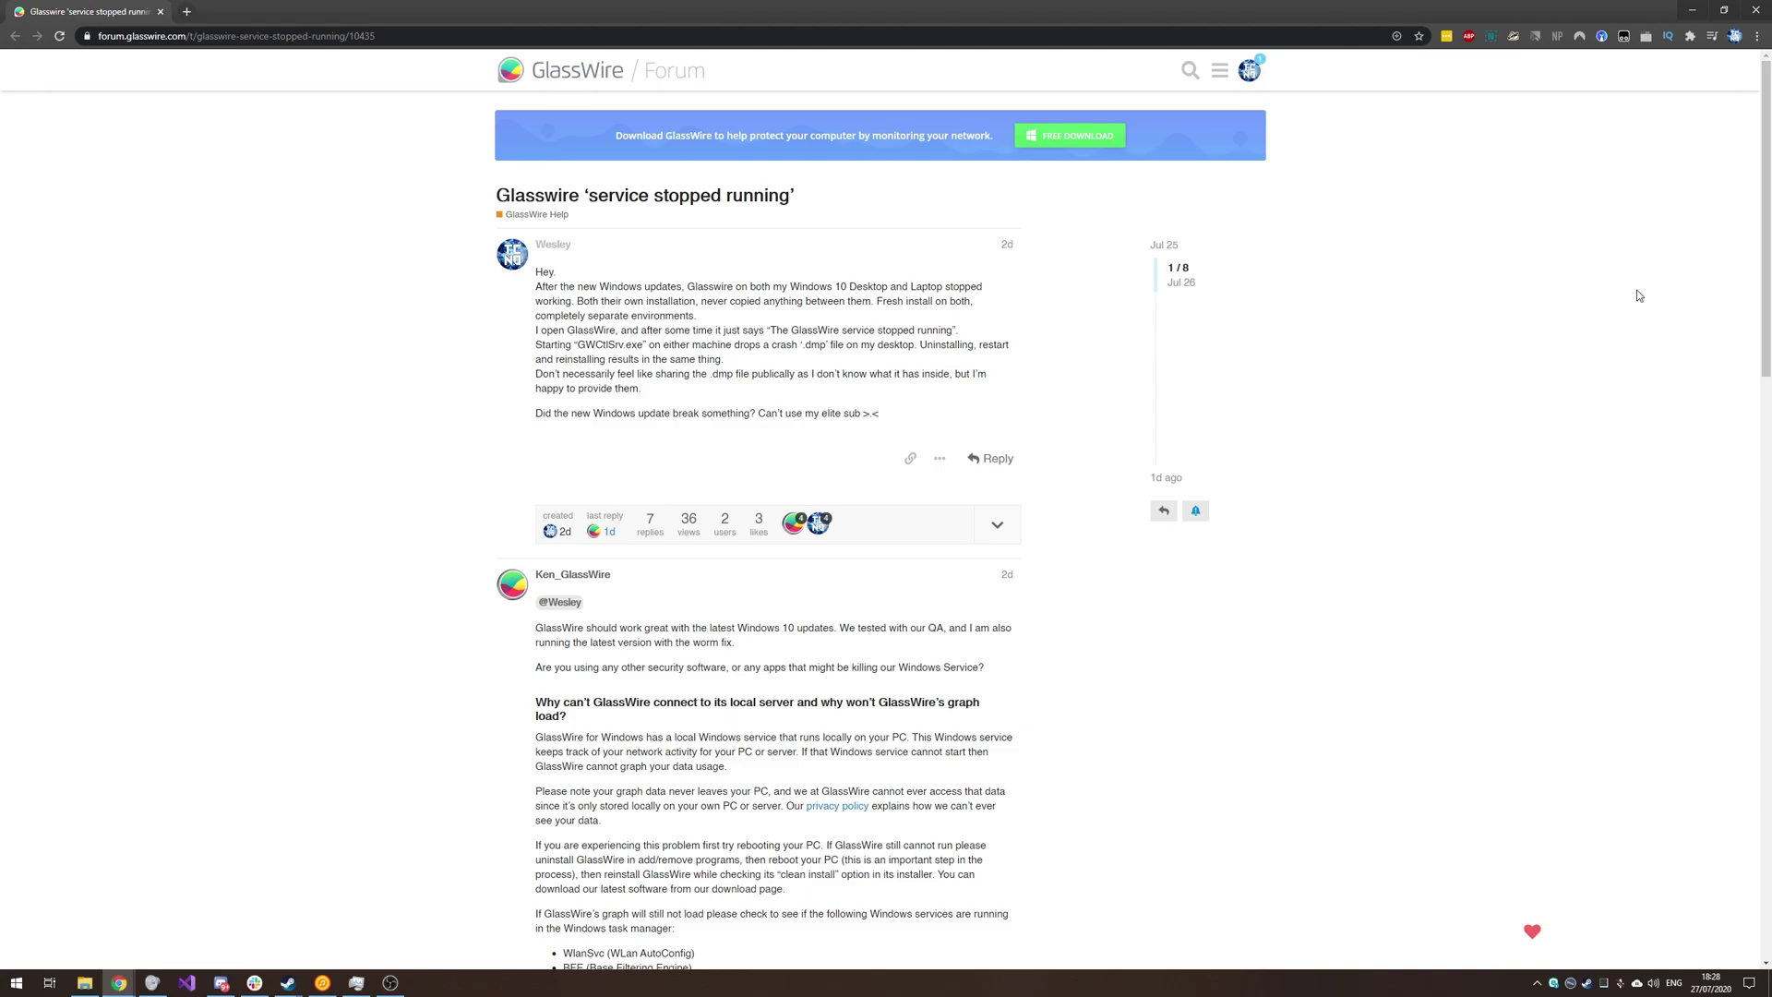
# Move the GWCtlSrv crash dump file from the desktop corner to the empty area beside the GlassWire window
pyautogui.moveTo(1756, 208); pyautogui.dragTo(1732, 109)
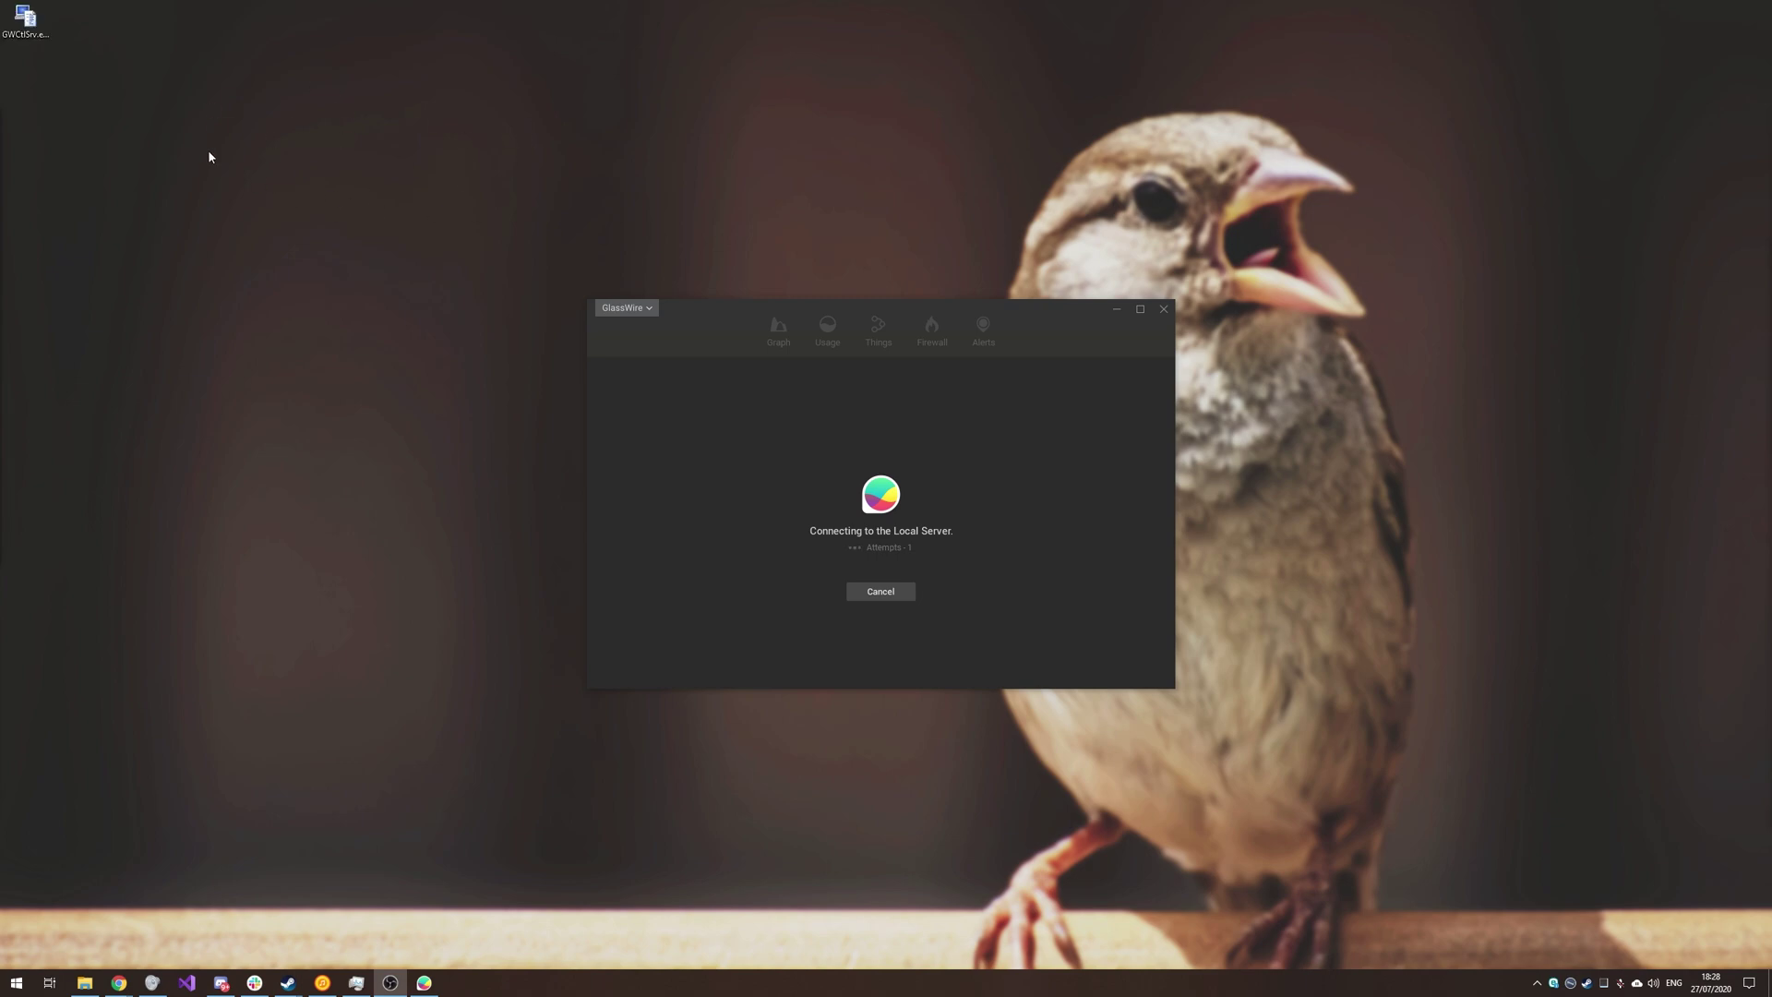
pyautogui.moveTo(20, 35); pyautogui.dragTo(484, 330)
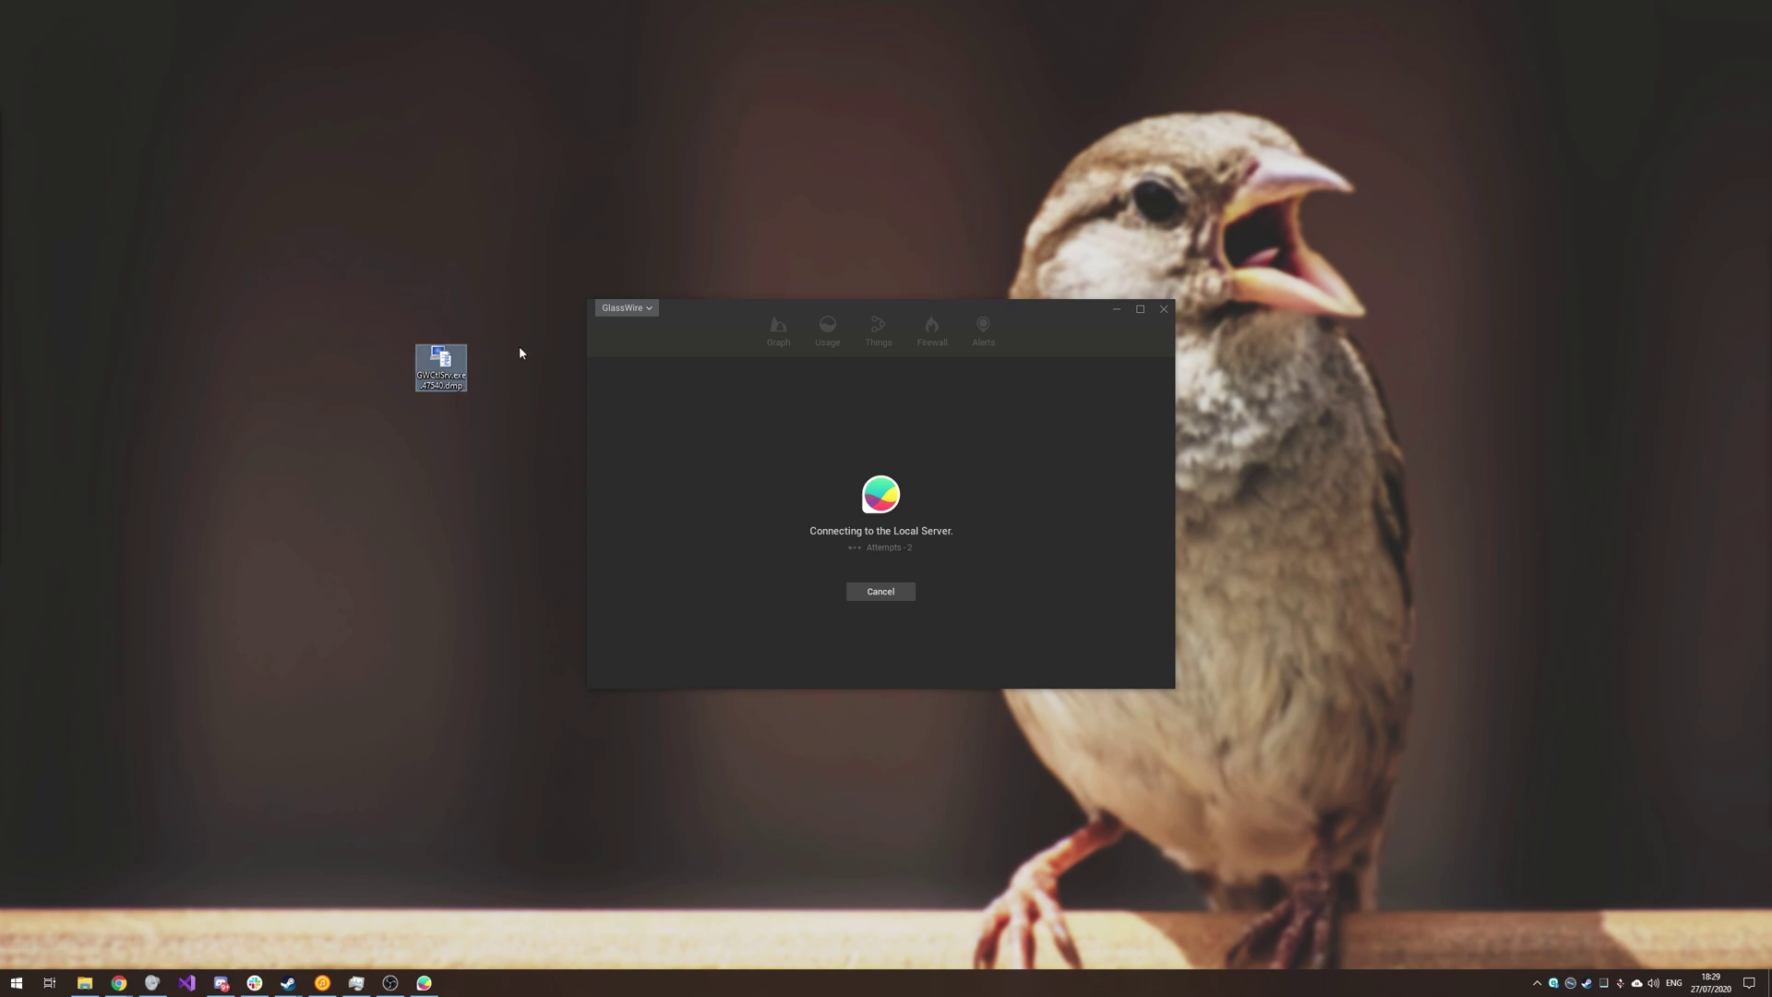
pyautogui.moveTo(453, 361); pyautogui.dragTo(447, 366)
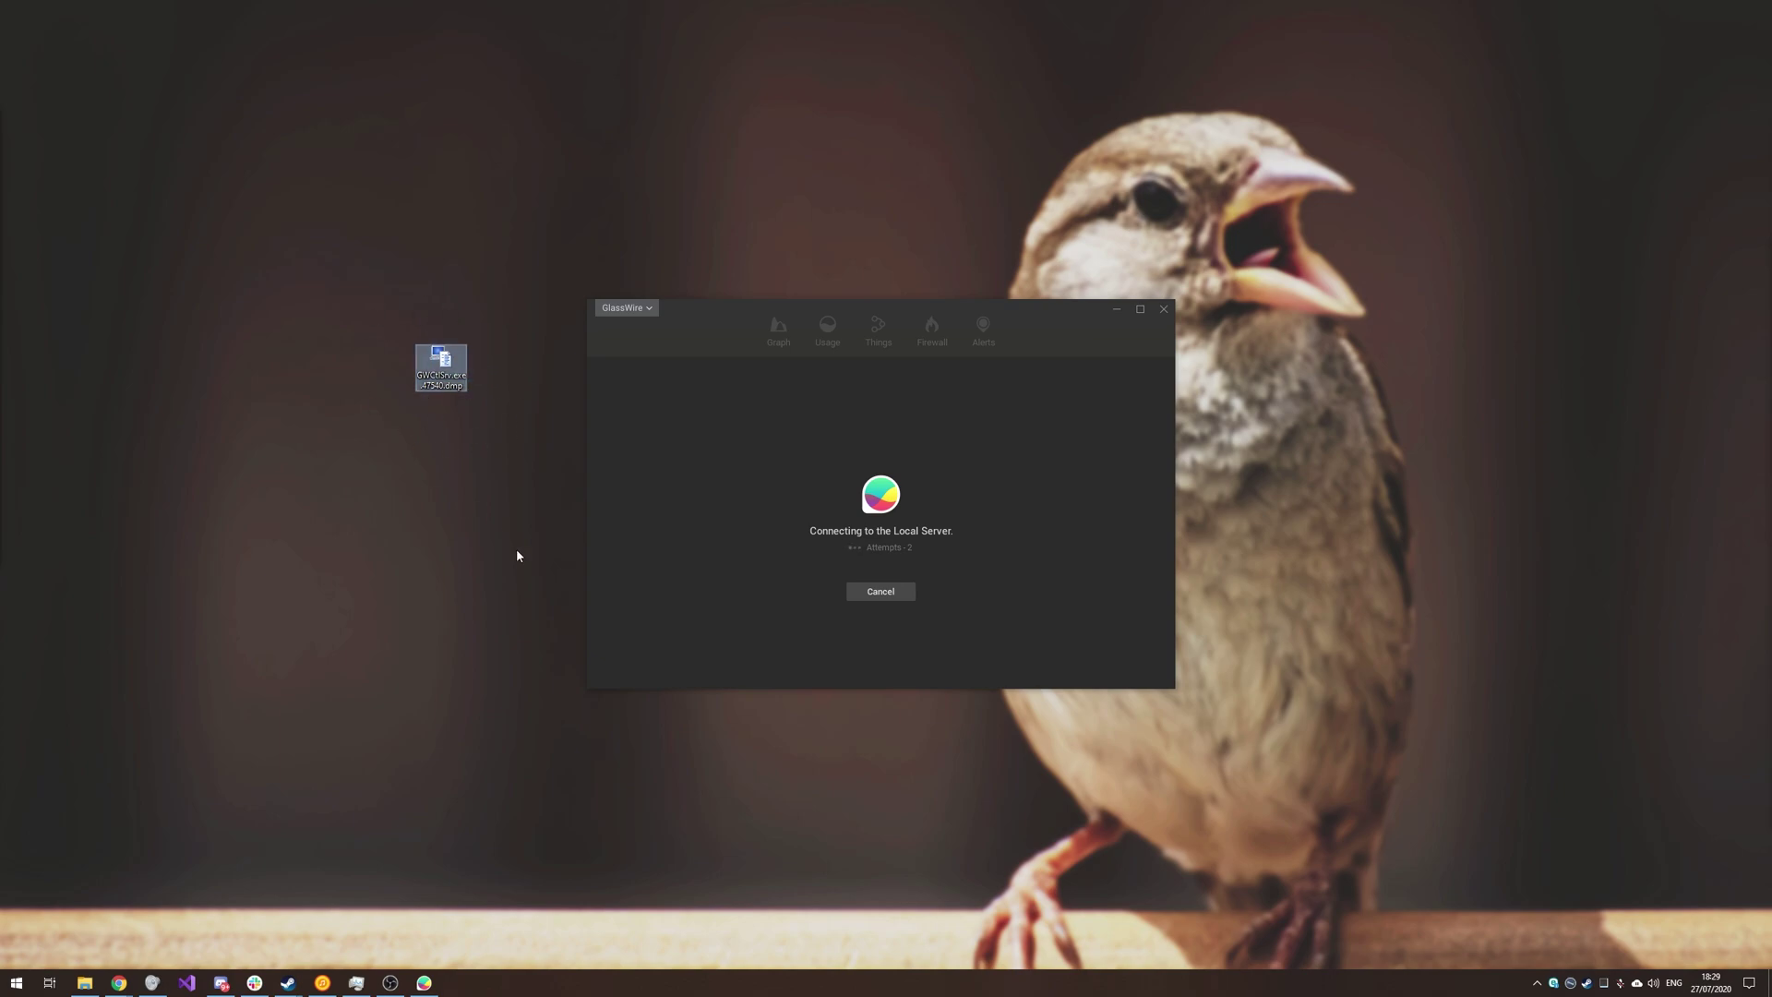
# Try to start the GlassWire service from Task Manager's services list and minimise Task Manager
pyautogui.rightClick(786, 986)
pyautogui.click(817, 912)
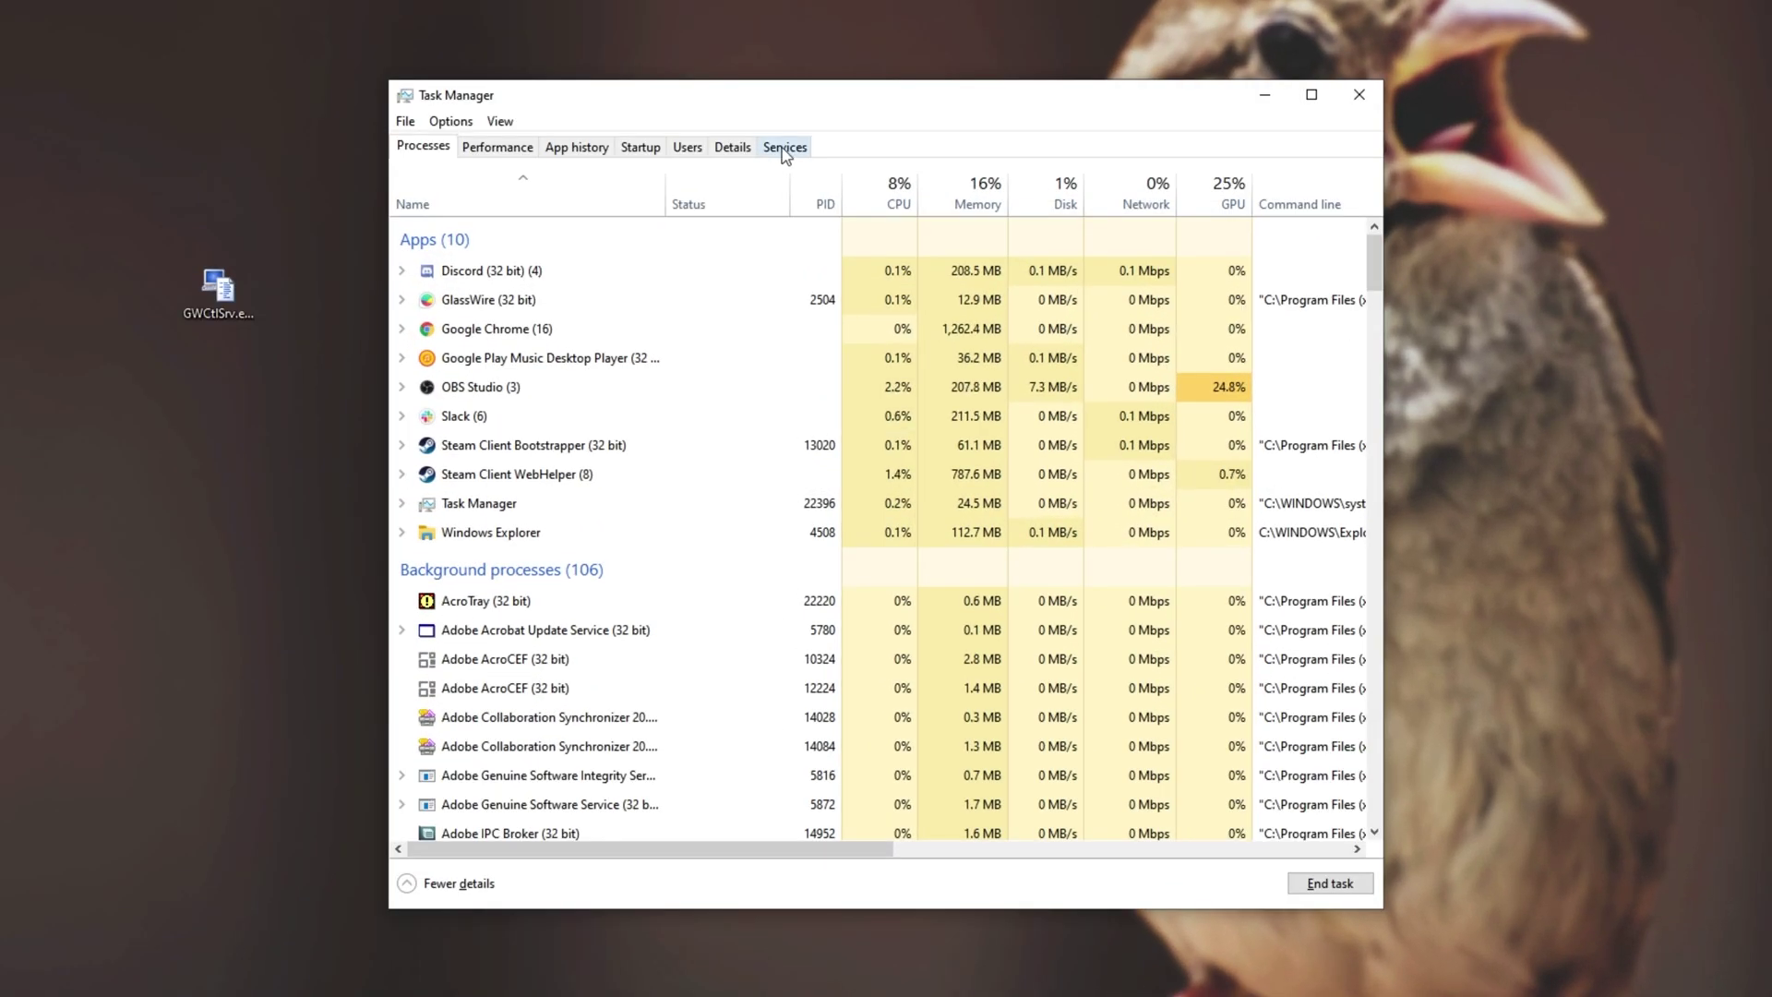
pyautogui.click(784, 147)
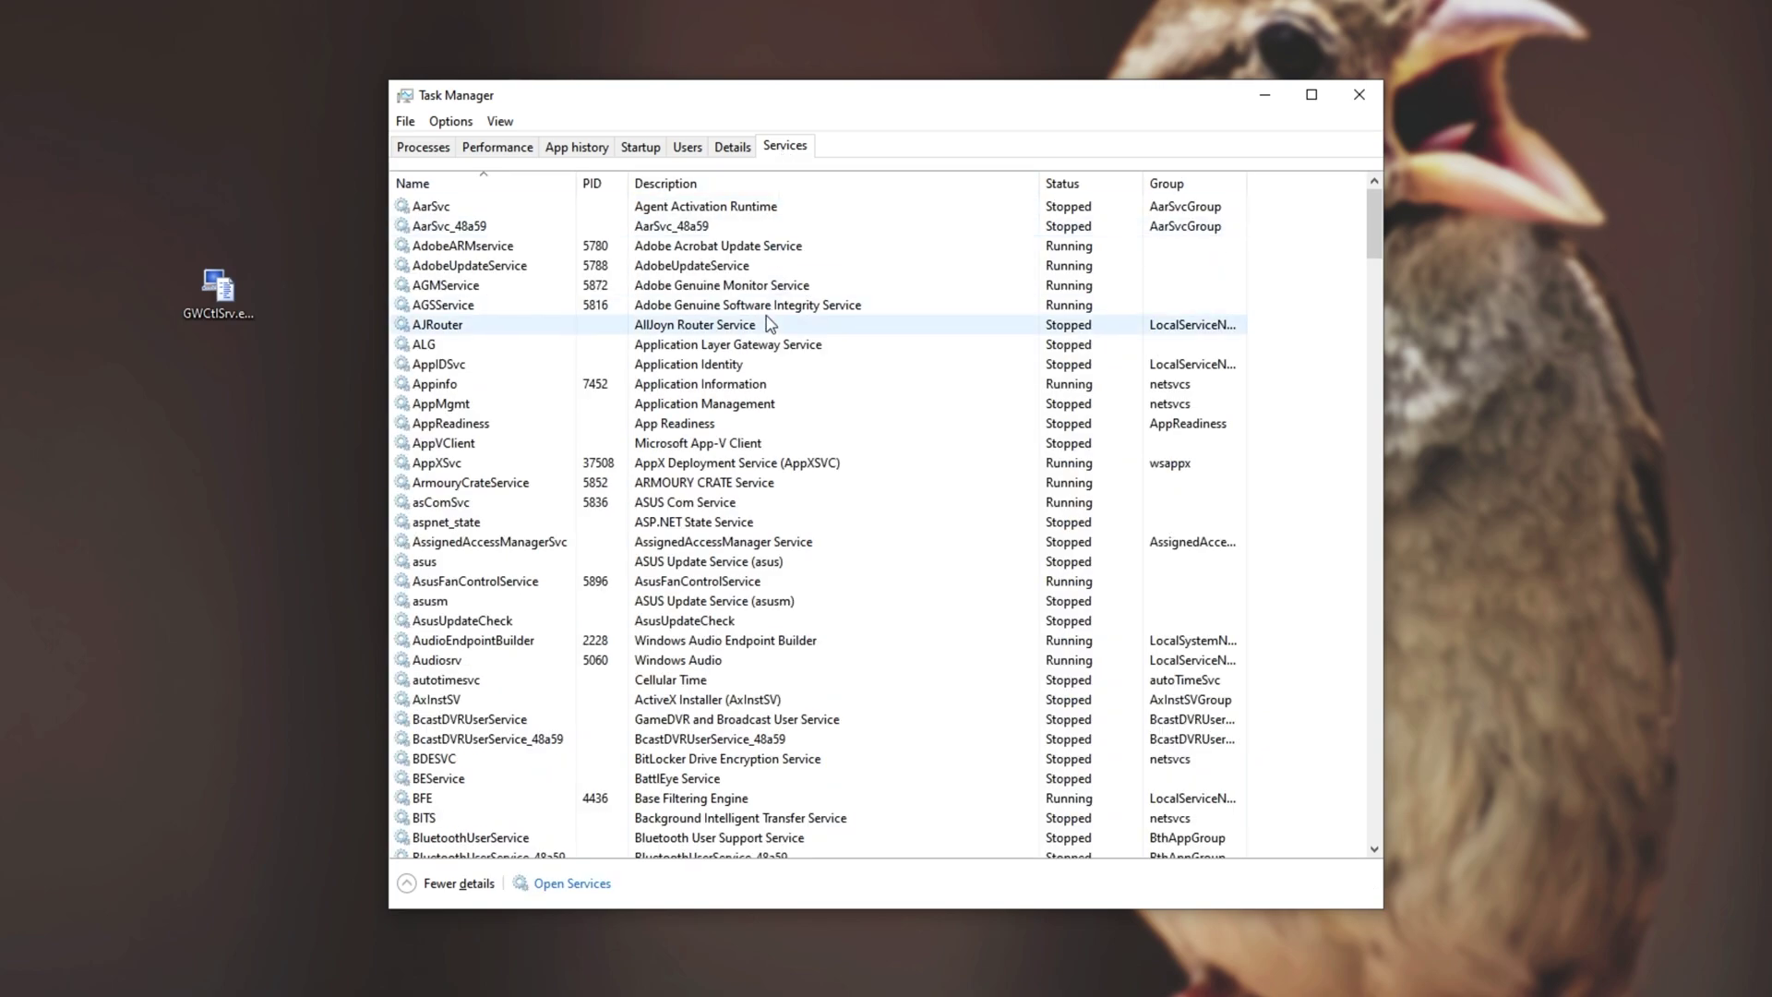
pyautogui.press('g')
pyautogui.click(540, 229)
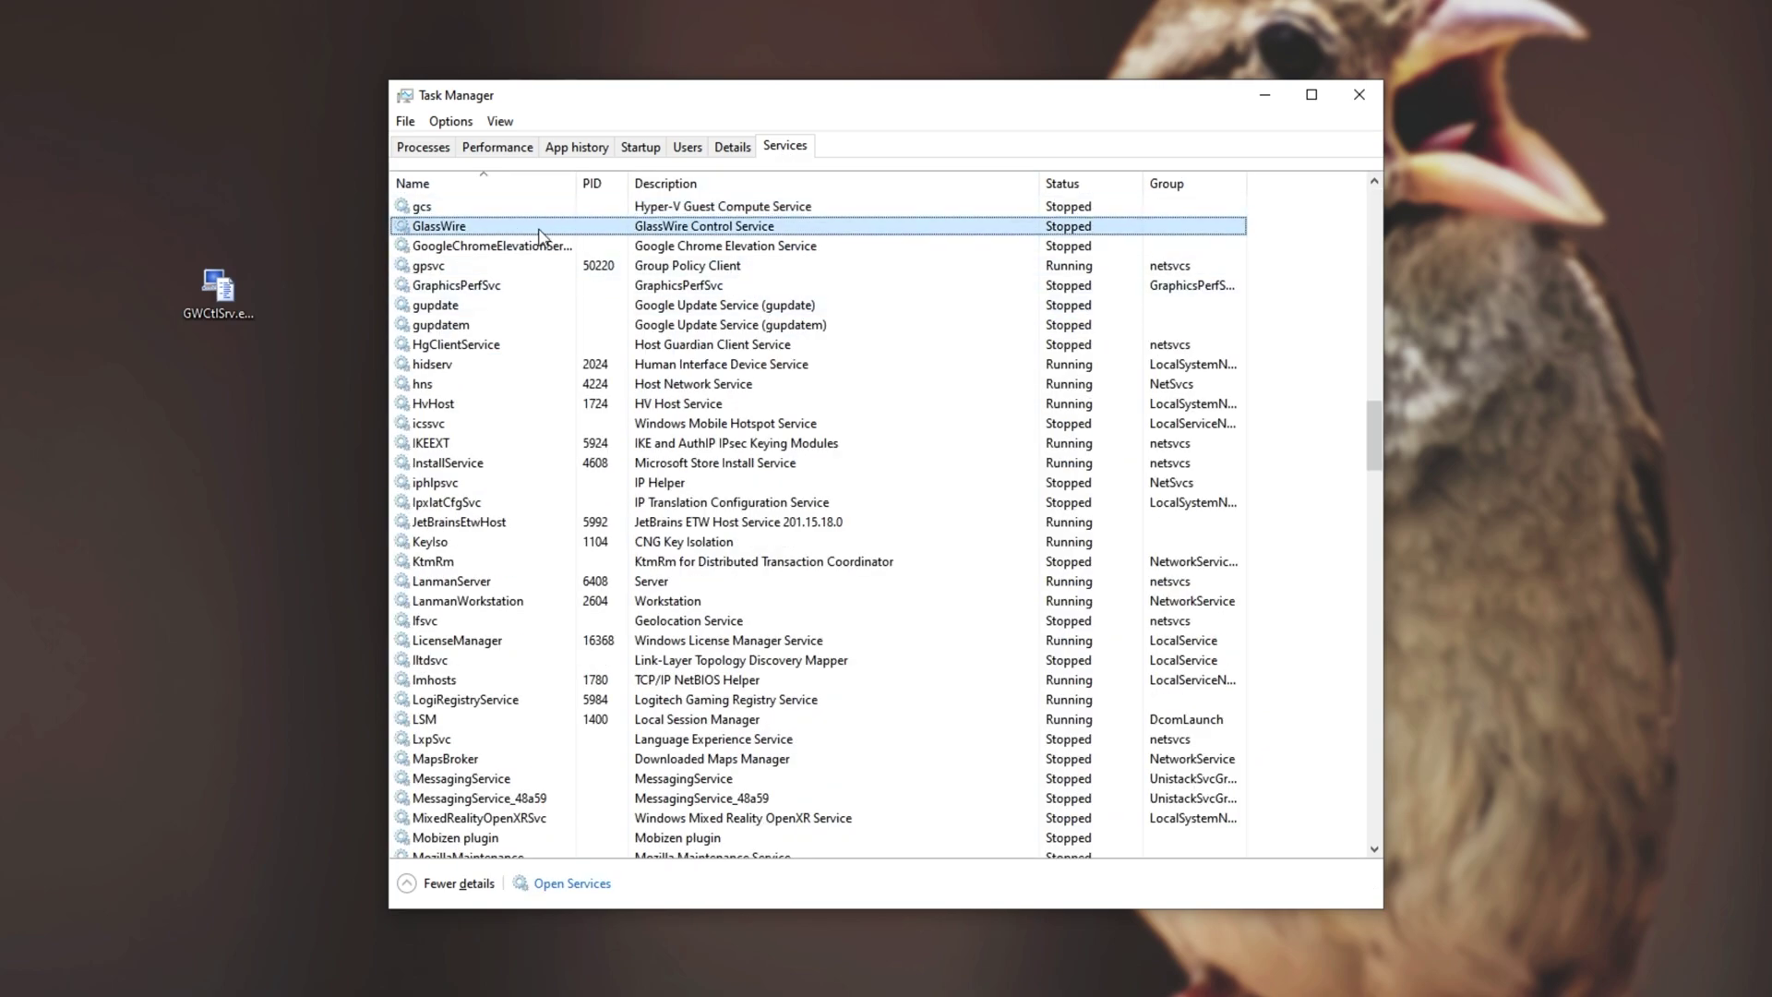
pyautogui.rightClick(583, 229)
pyautogui.click(618, 237)
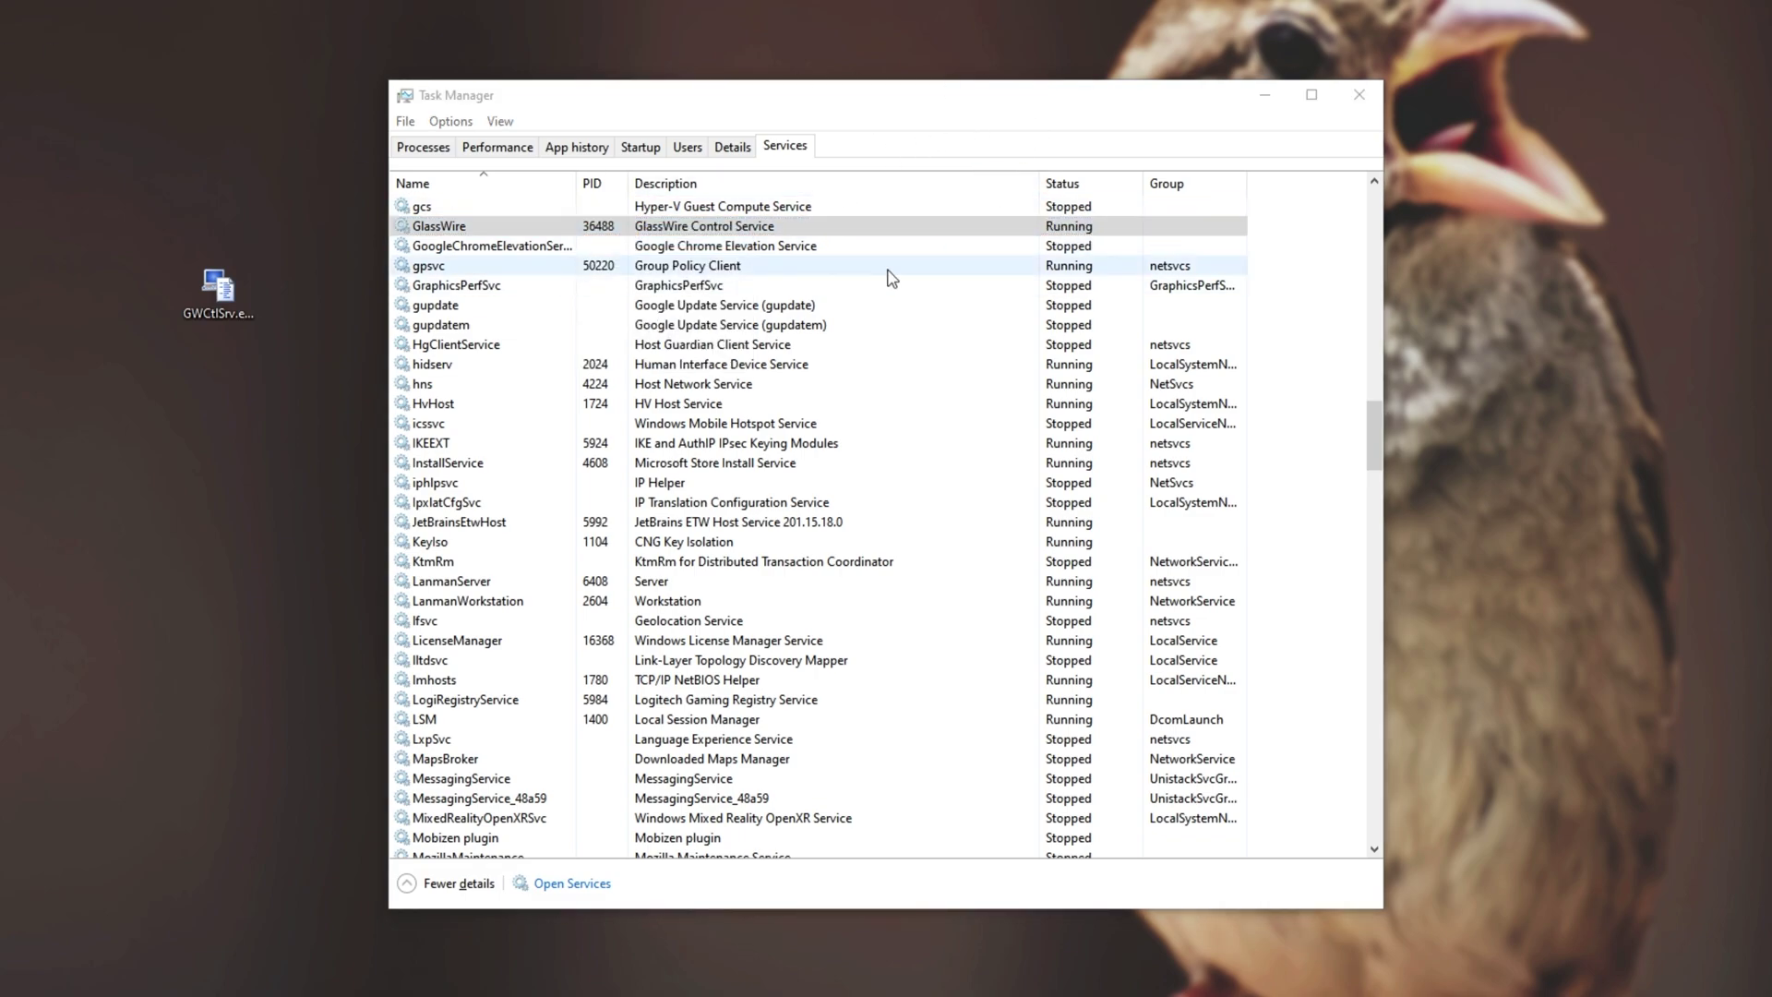
pyautogui.click(903, 226)
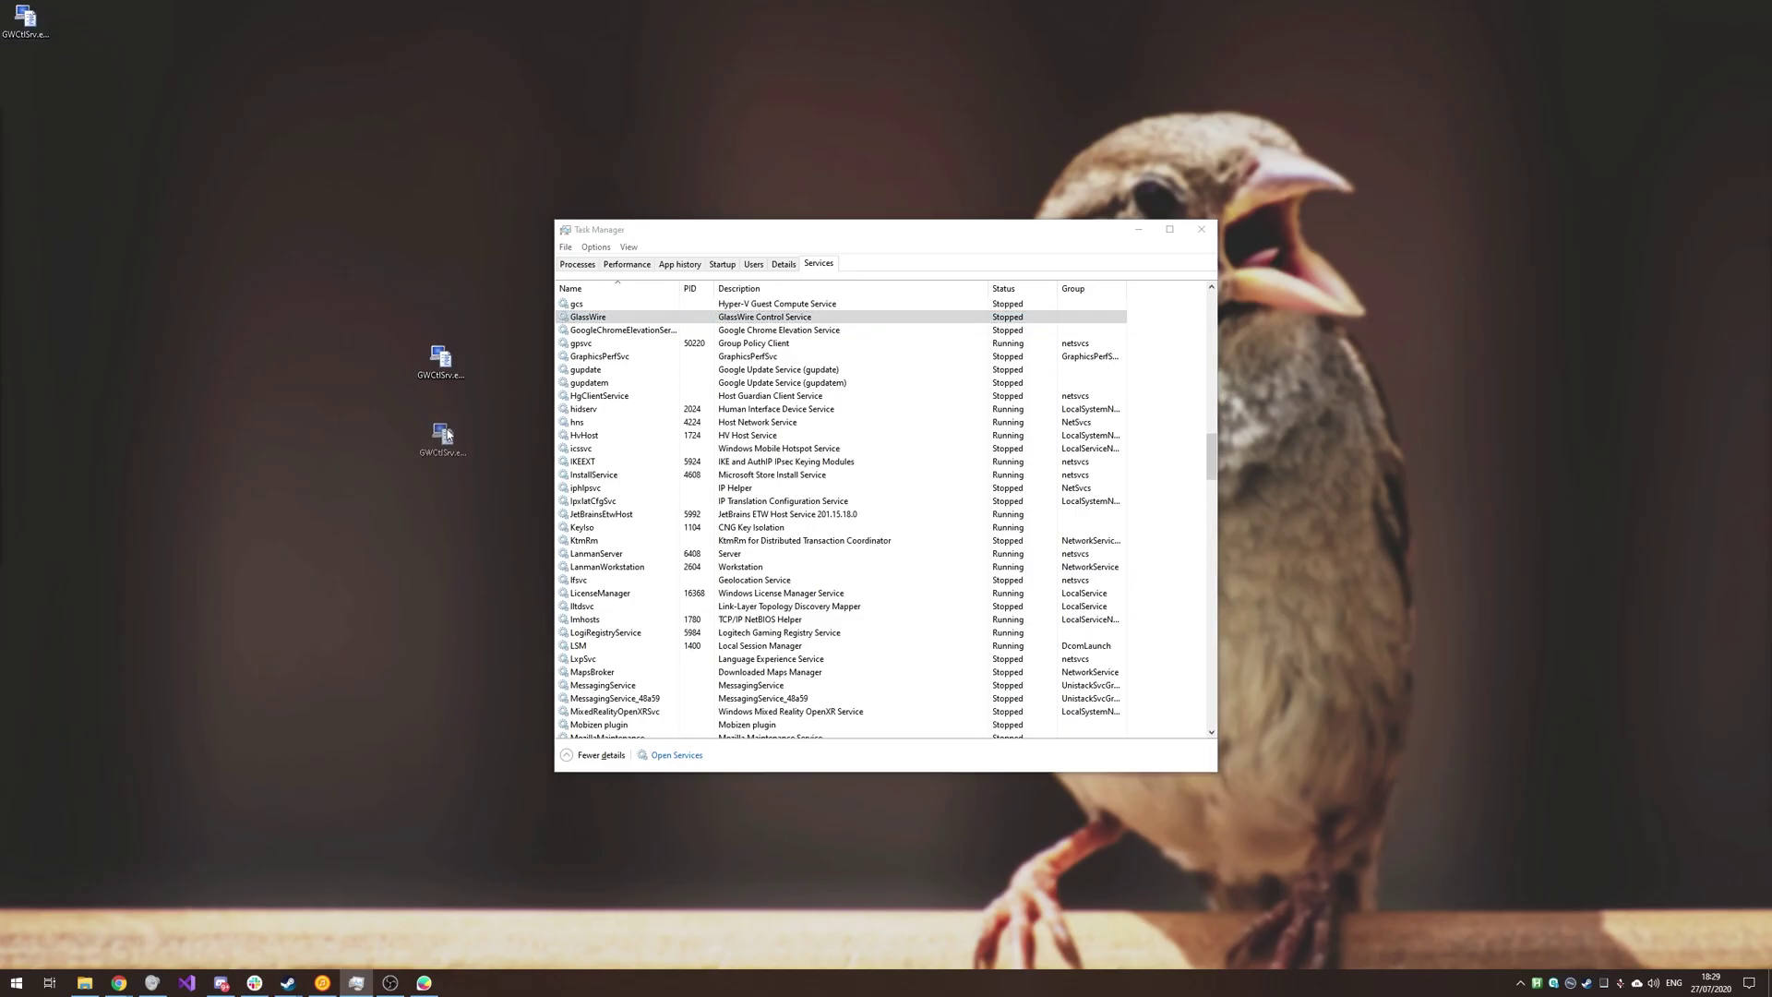
pyautogui.click(1139, 229)
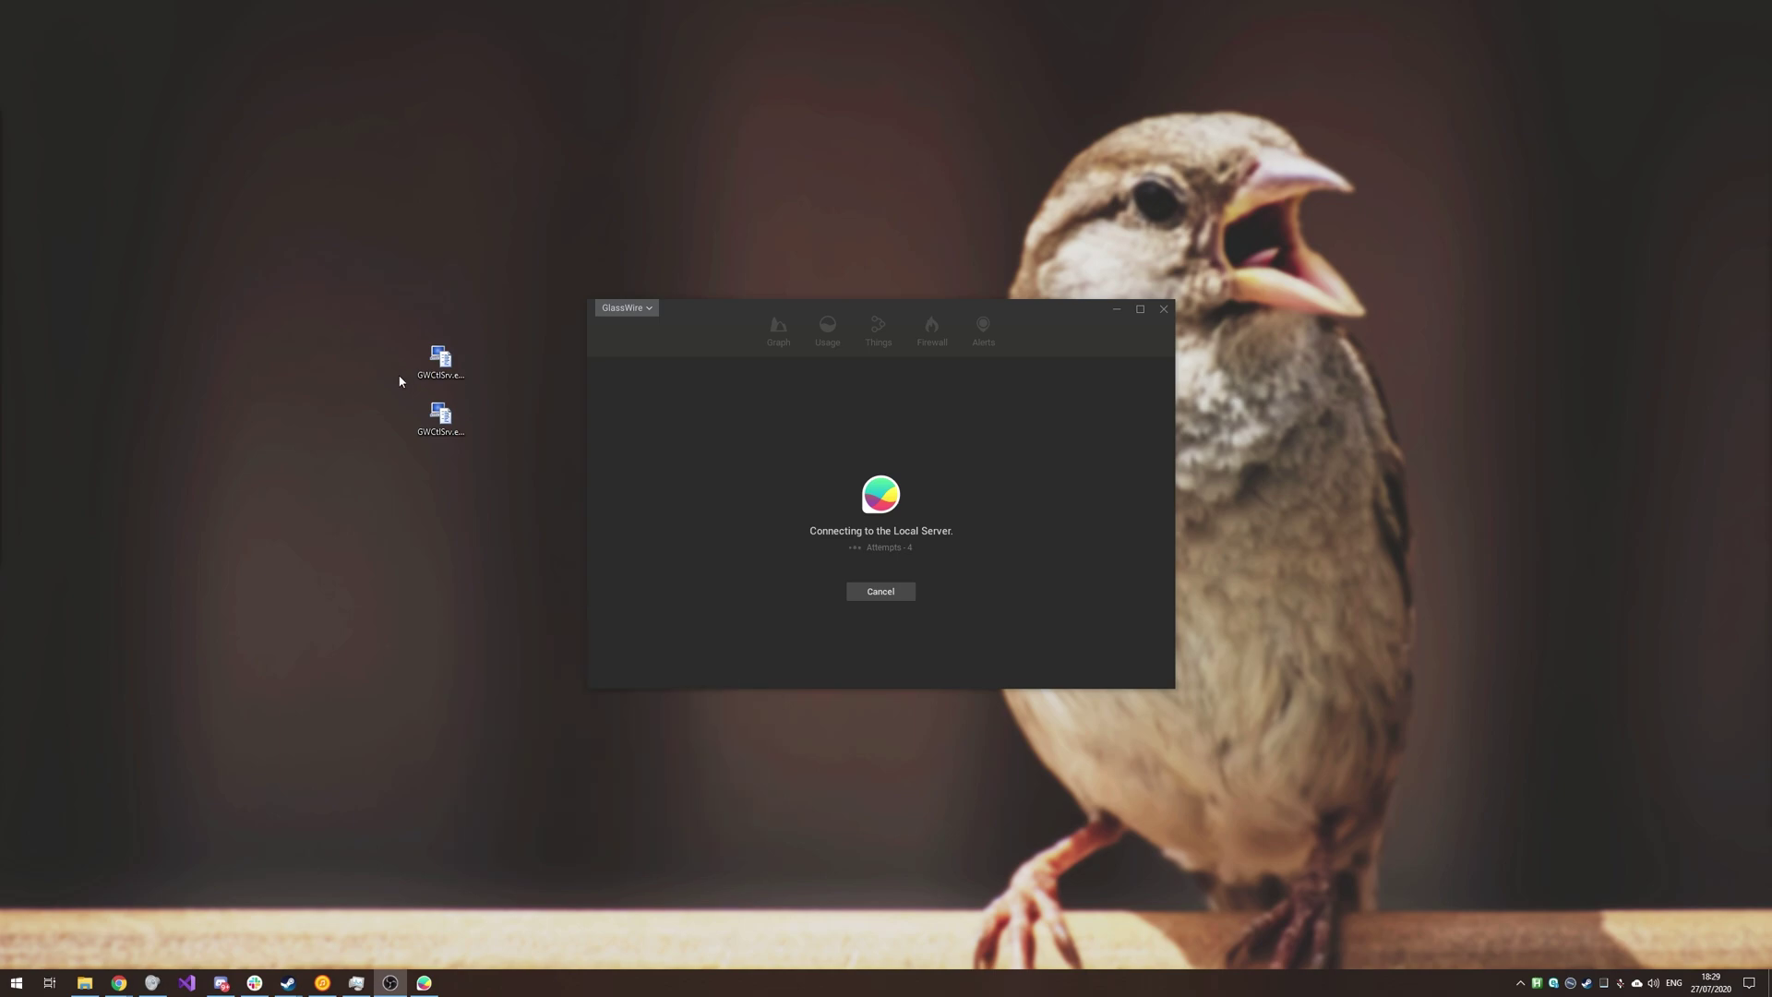
pyautogui.click(425, 382)
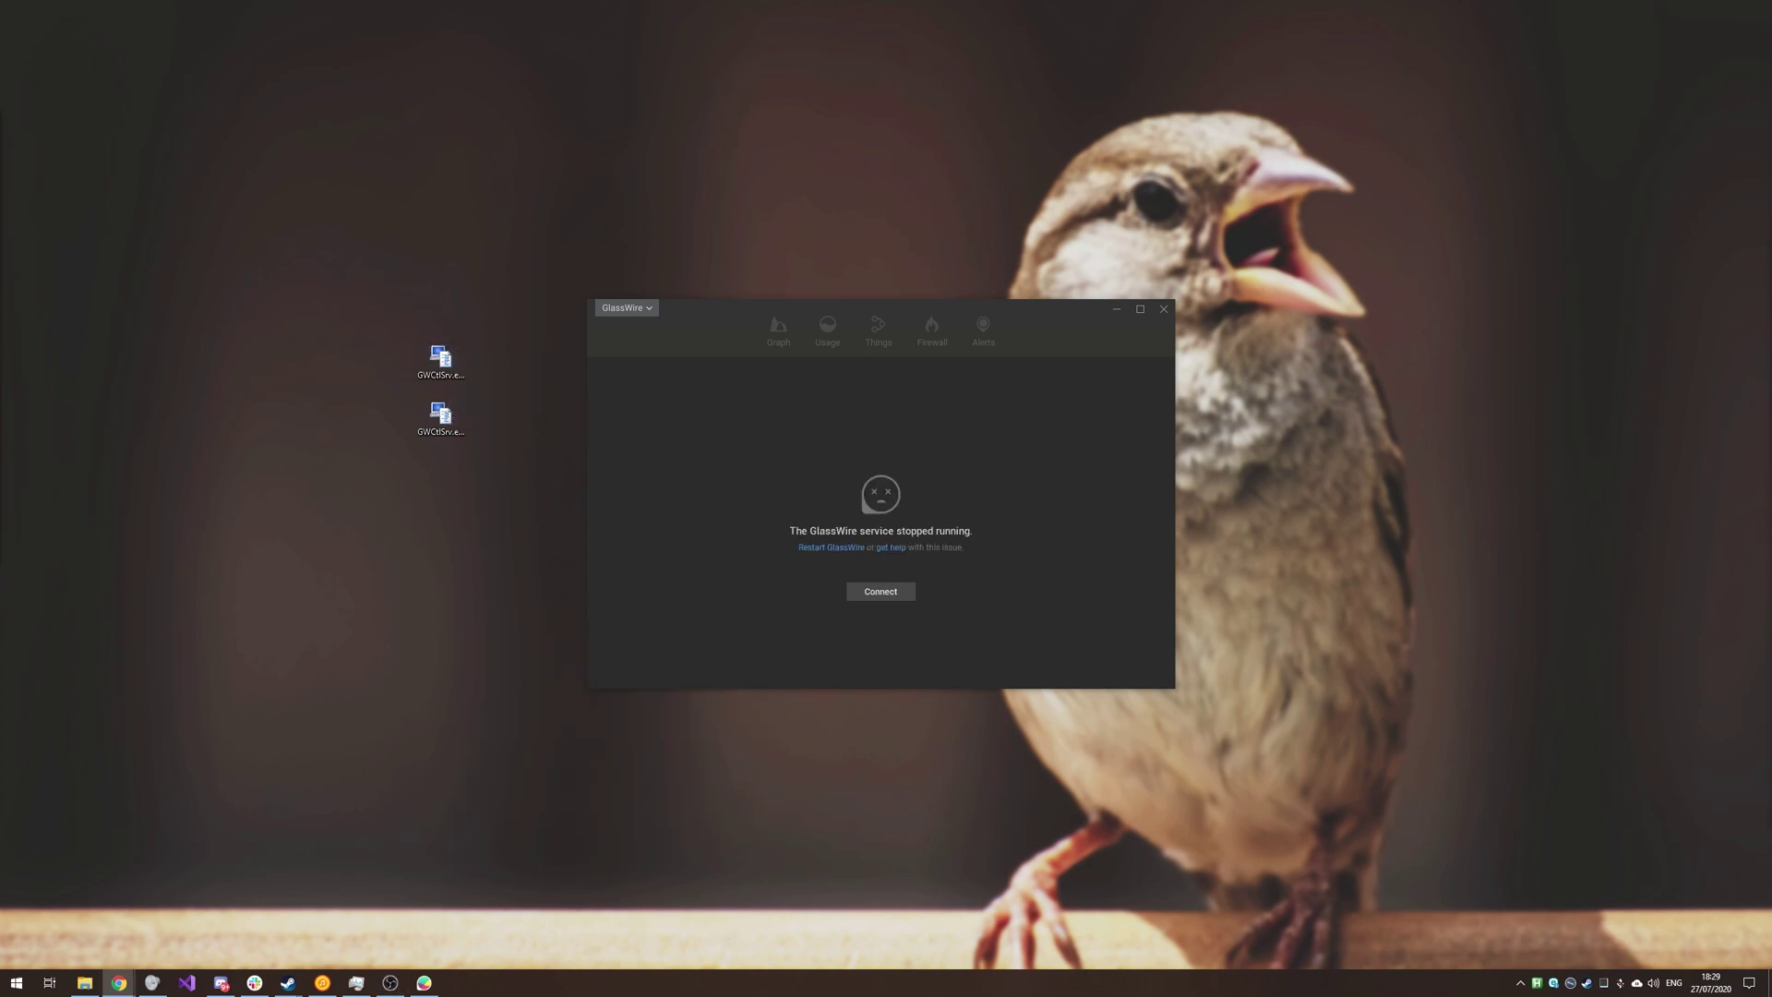
# Bring up the GlassWire forum thread in Chrome and read the support reply's explanation of the local Windows service and locally stored data
pyautogui.moveTo(1771, 111); pyautogui.dragTo(864, 156)
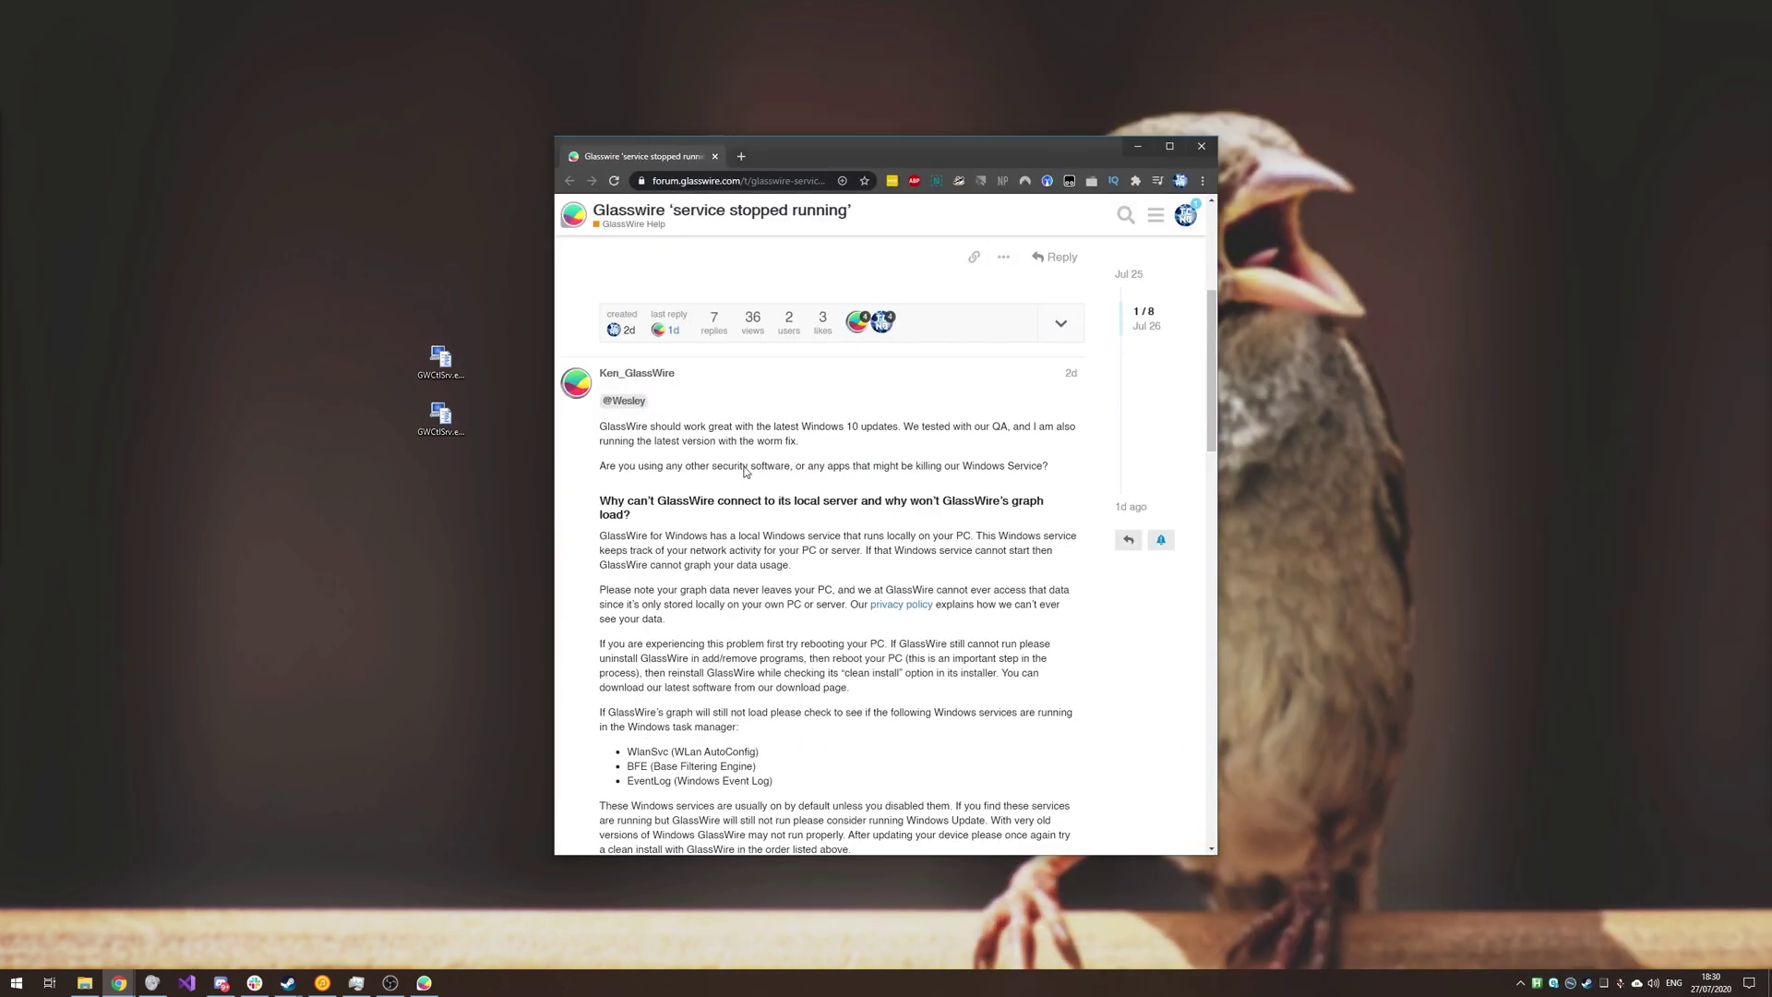
pyautogui.scroll(-2, 1165, 517)
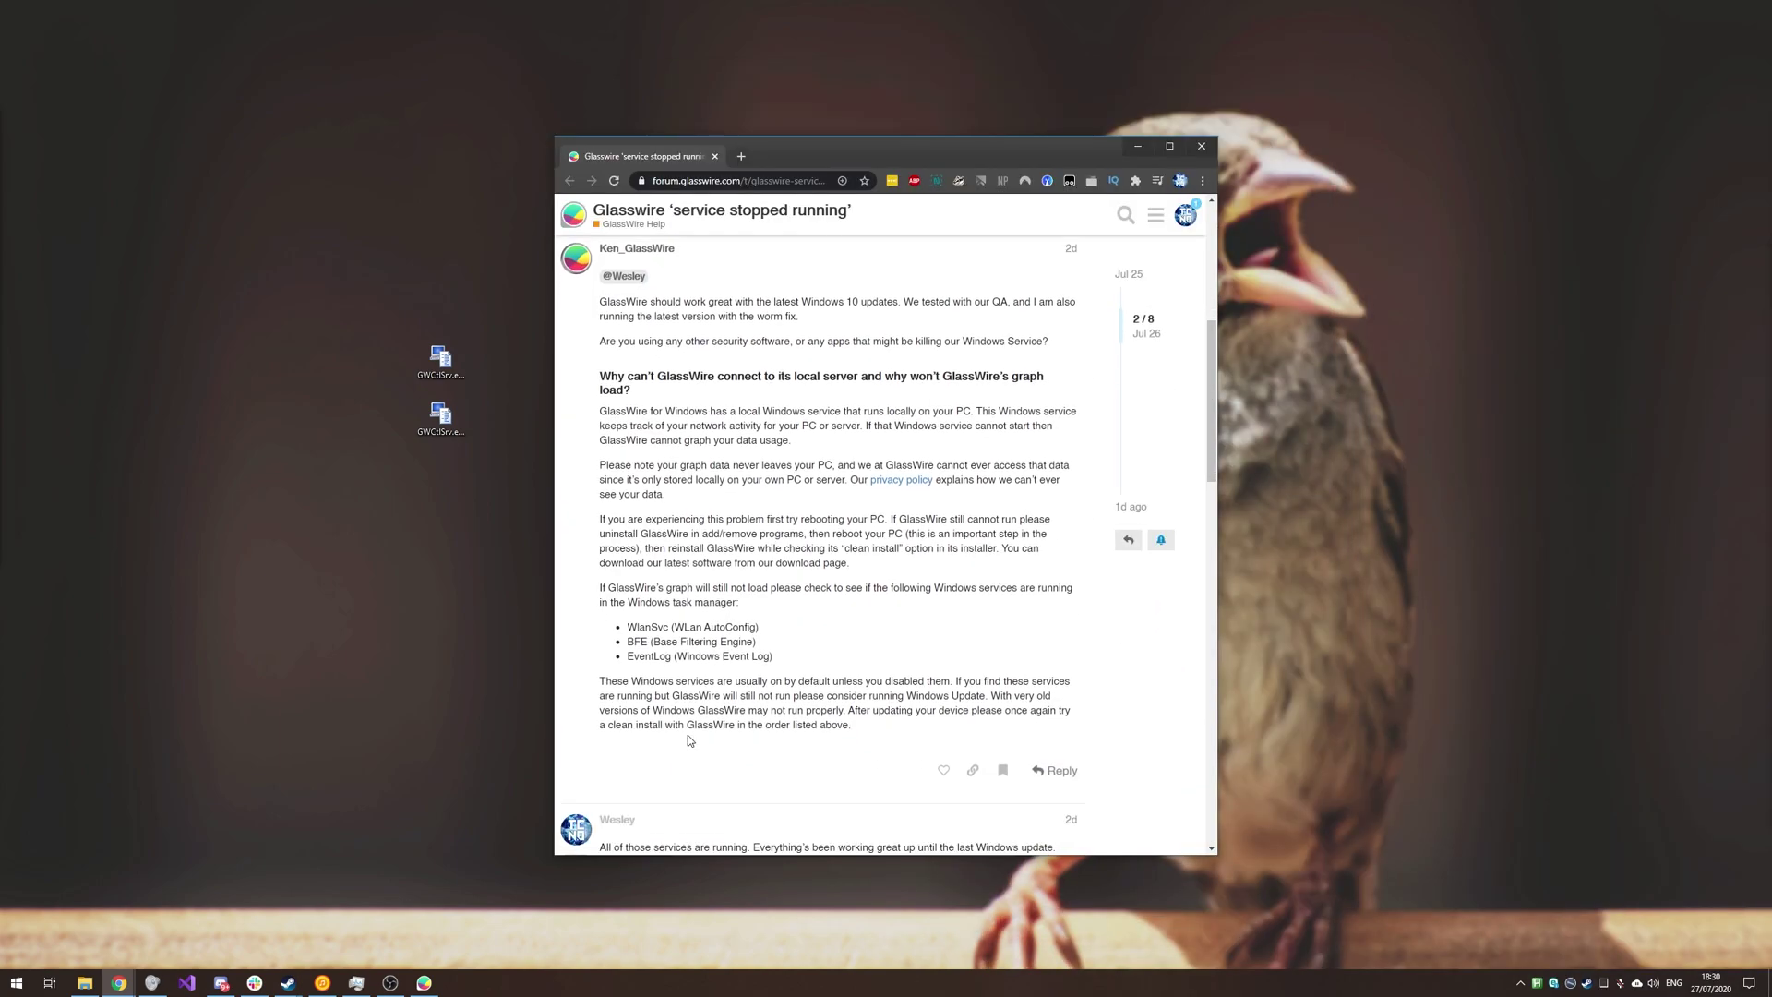
pyautogui.moveTo(605, 499); pyautogui.dragTo(1000, 735)
pyautogui.click(940, 731)
pyautogui.moveTo(599, 411); pyautogui.dragTo(833, 439)
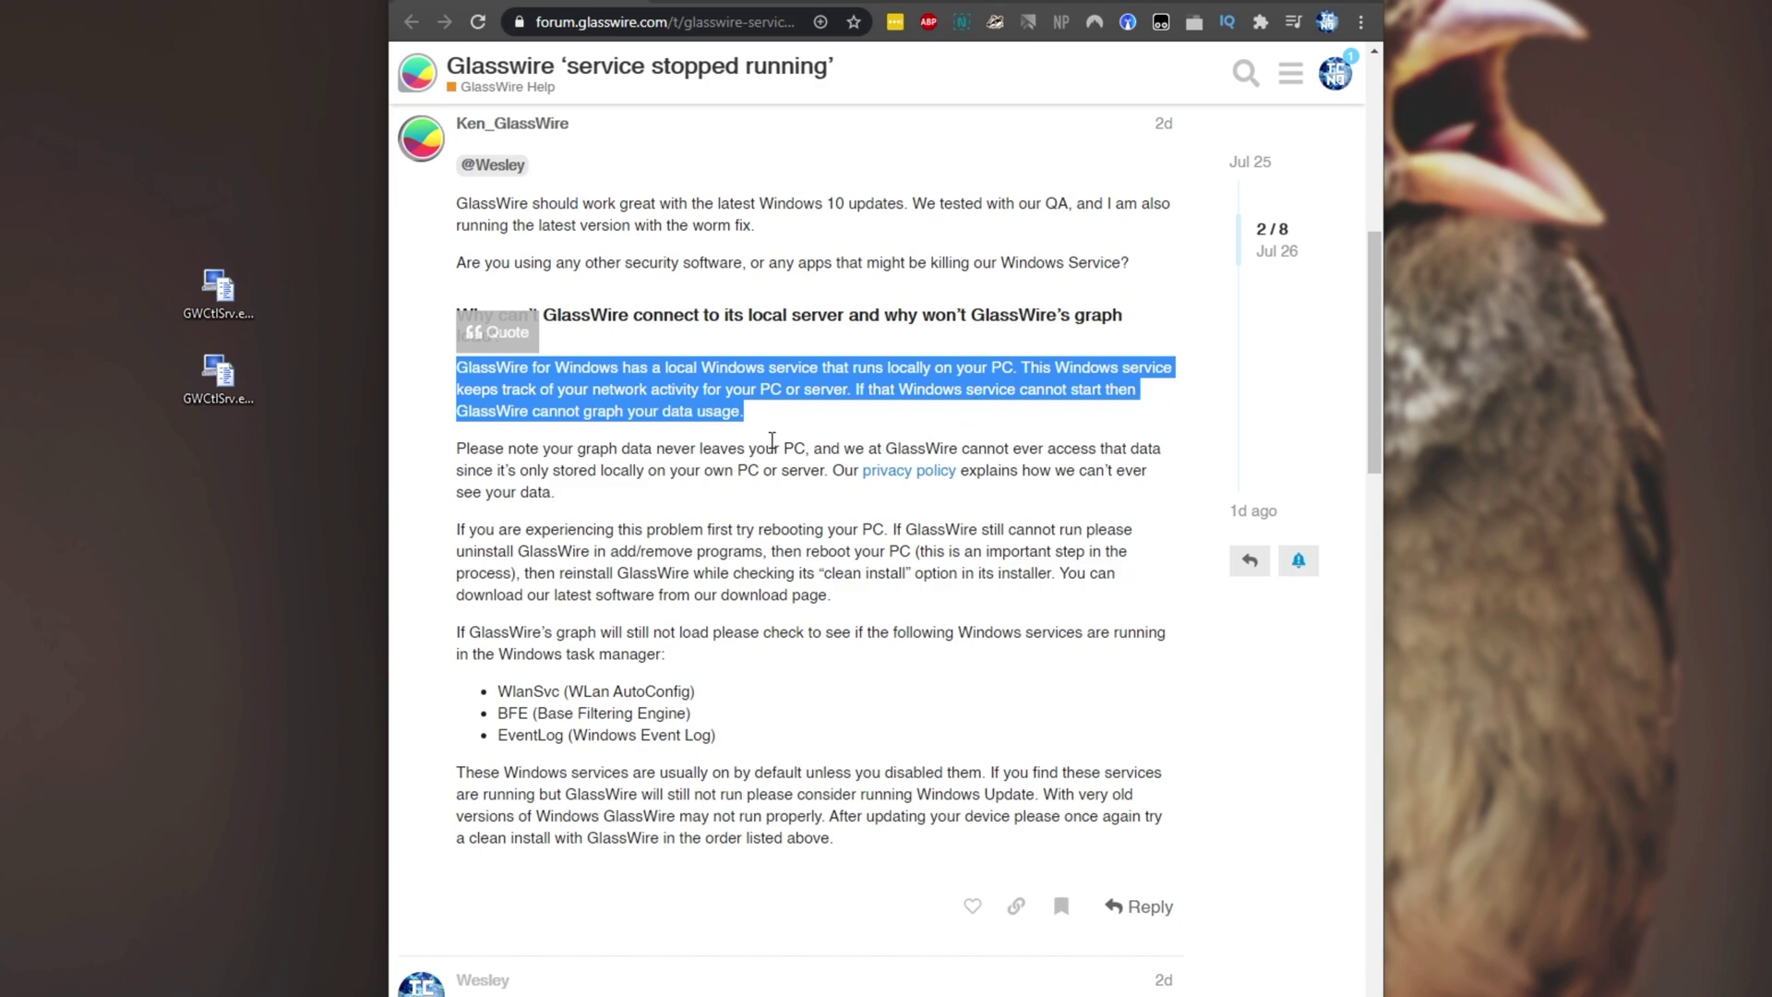
pyautogui.tripleClick(772, 443)
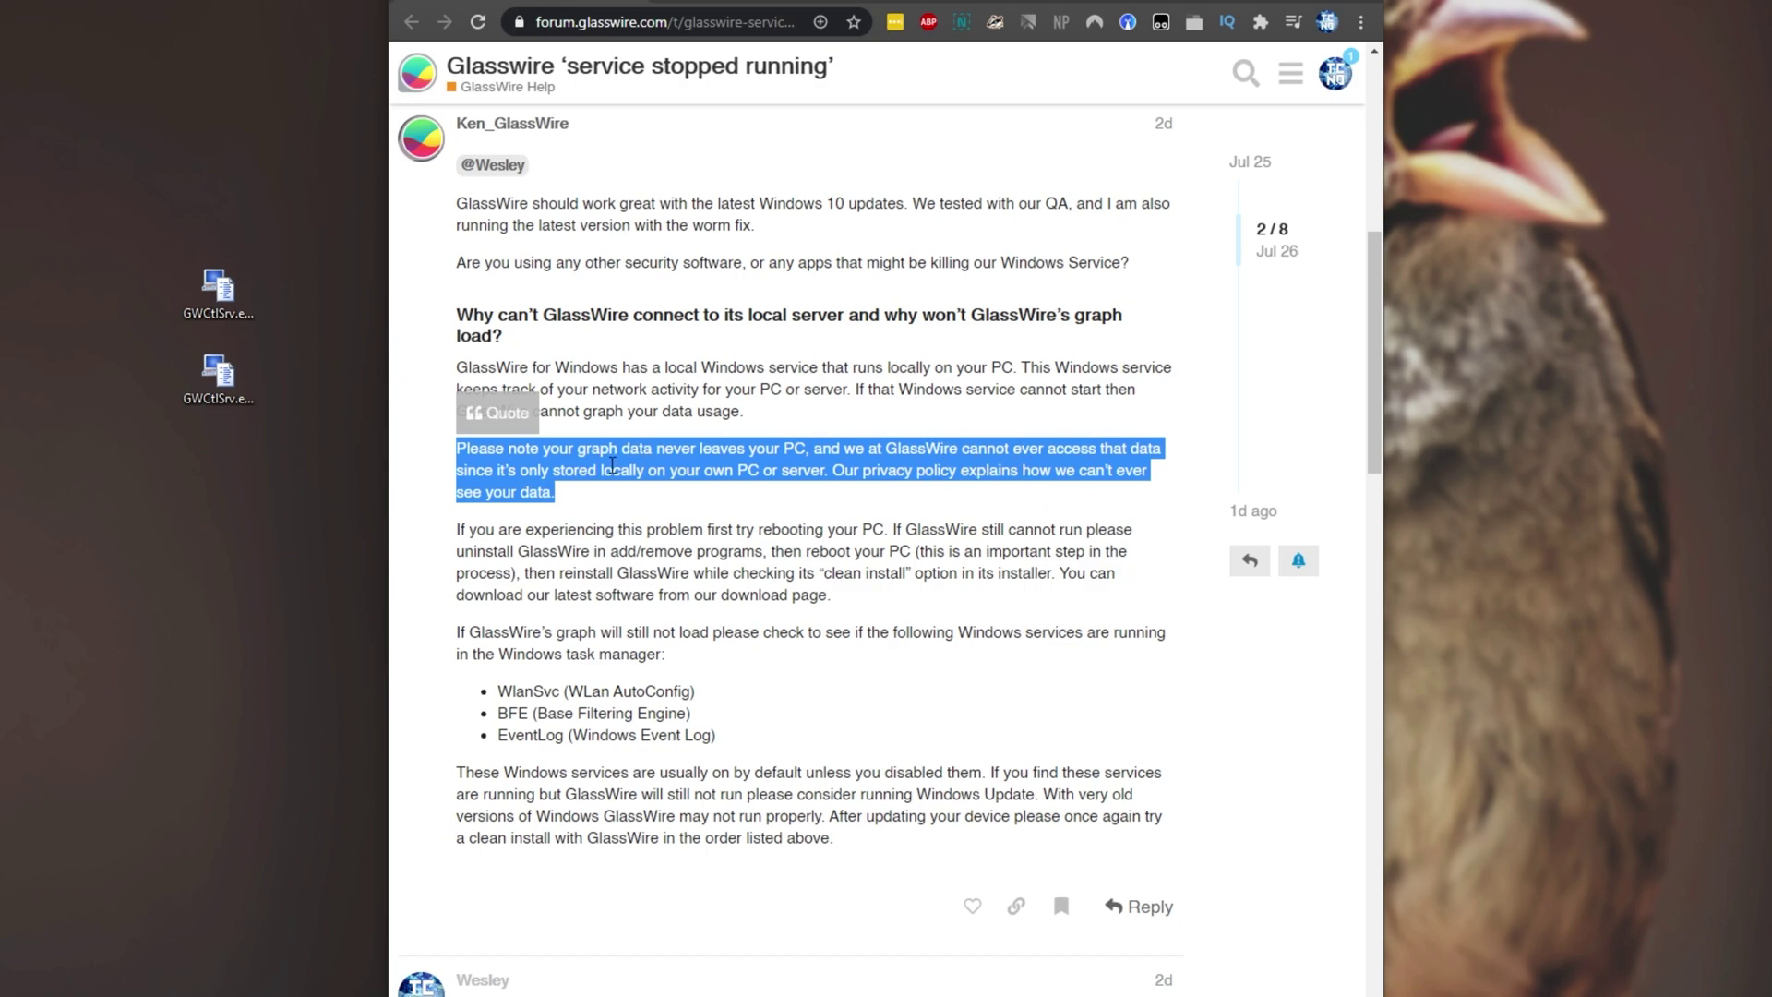
pyautogui.doubleClick(570, 468)
pyautogui.moveTo(571, 468); pyautogui.dragTo(624, 469)
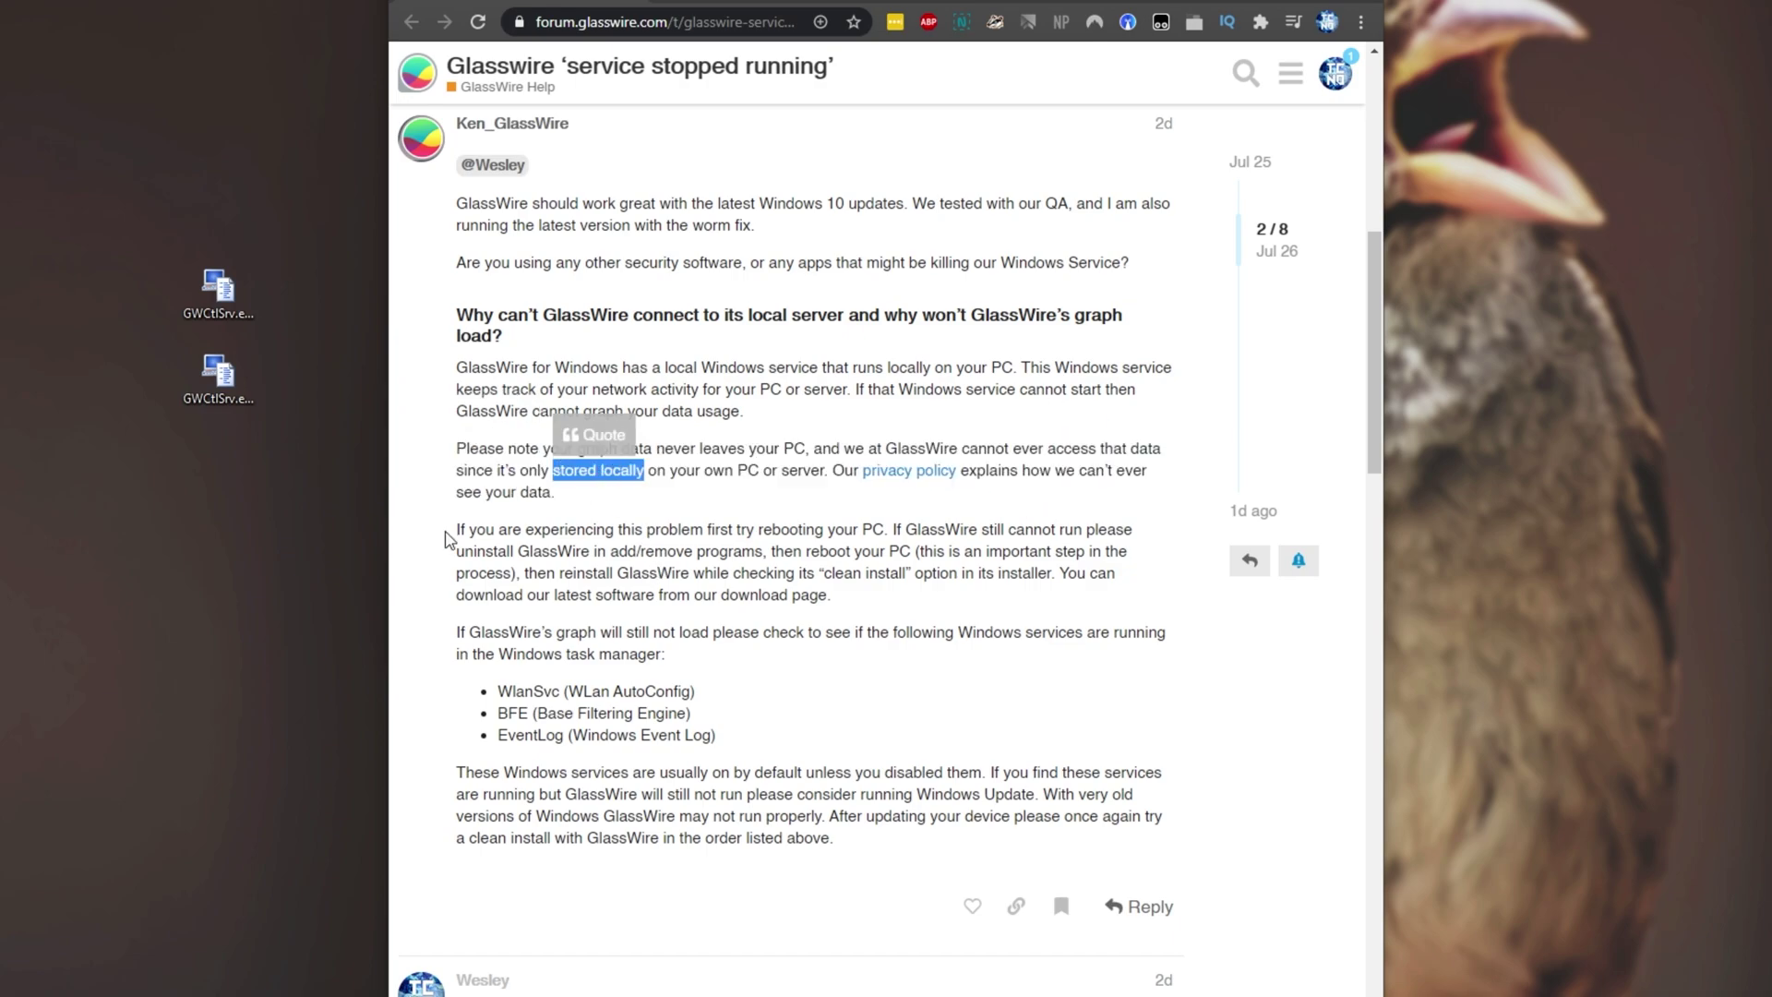
# Read the support reply's advice on rebooting, uninstalling and reinstalling GlassWire with the "clean install" option
pyautogui.moveTo(447, 534); pyautogui.dragTo(886, 534)
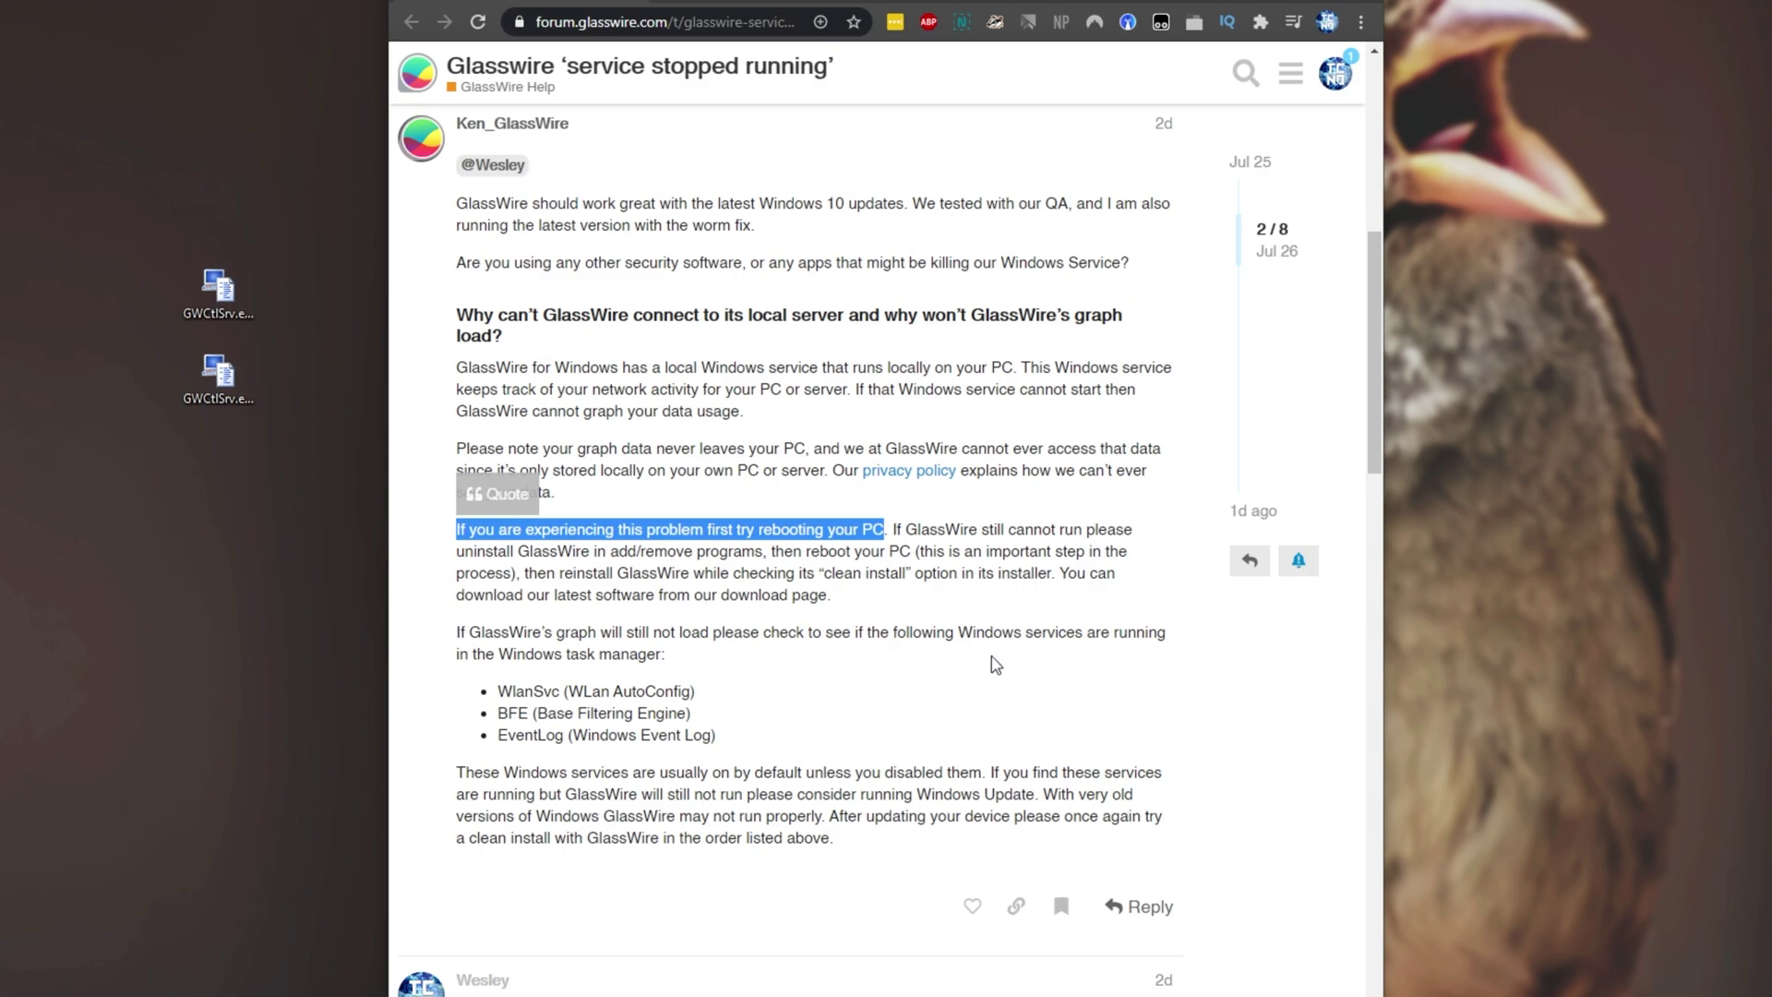
pyautogui.moveTo(455, 551); pyautogui.dragTo(917, 554)
pyautogui.click(917, 558)
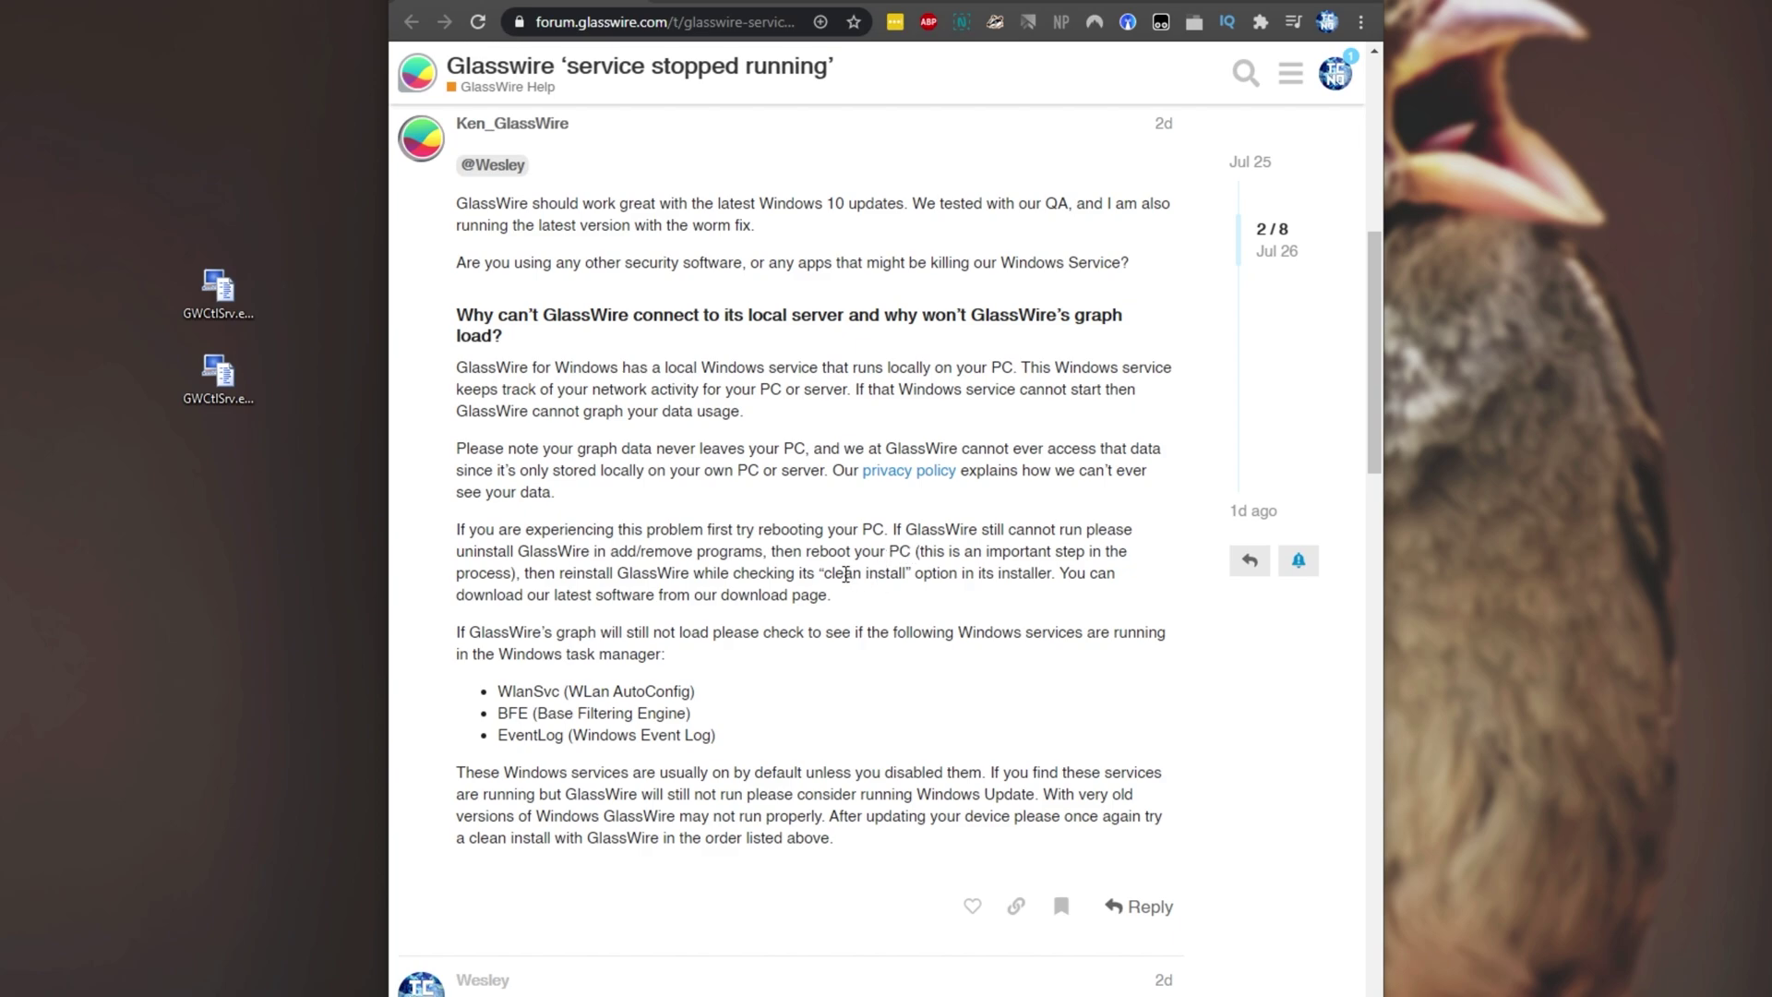
pyautogui.moveTo(840, 574); pyautogui.dragTo(900, 574)
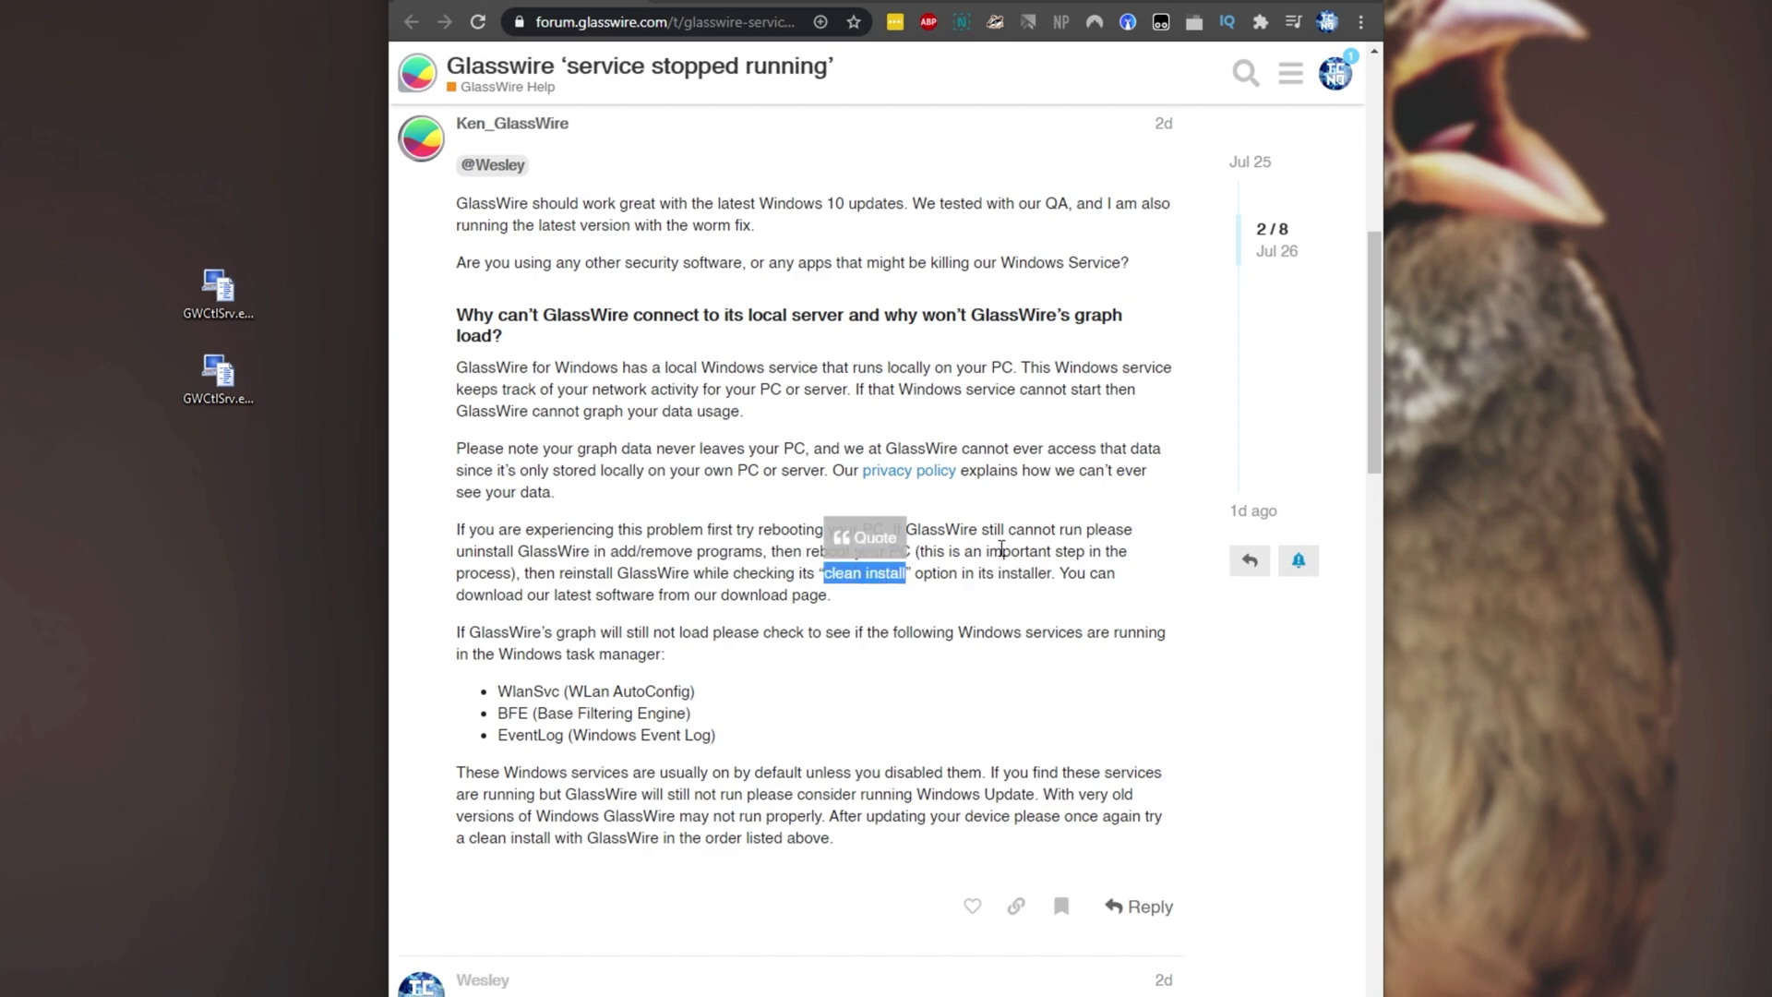
pyautogui.moveTo(998, 611); pyautogui.dragTo(456, 530)
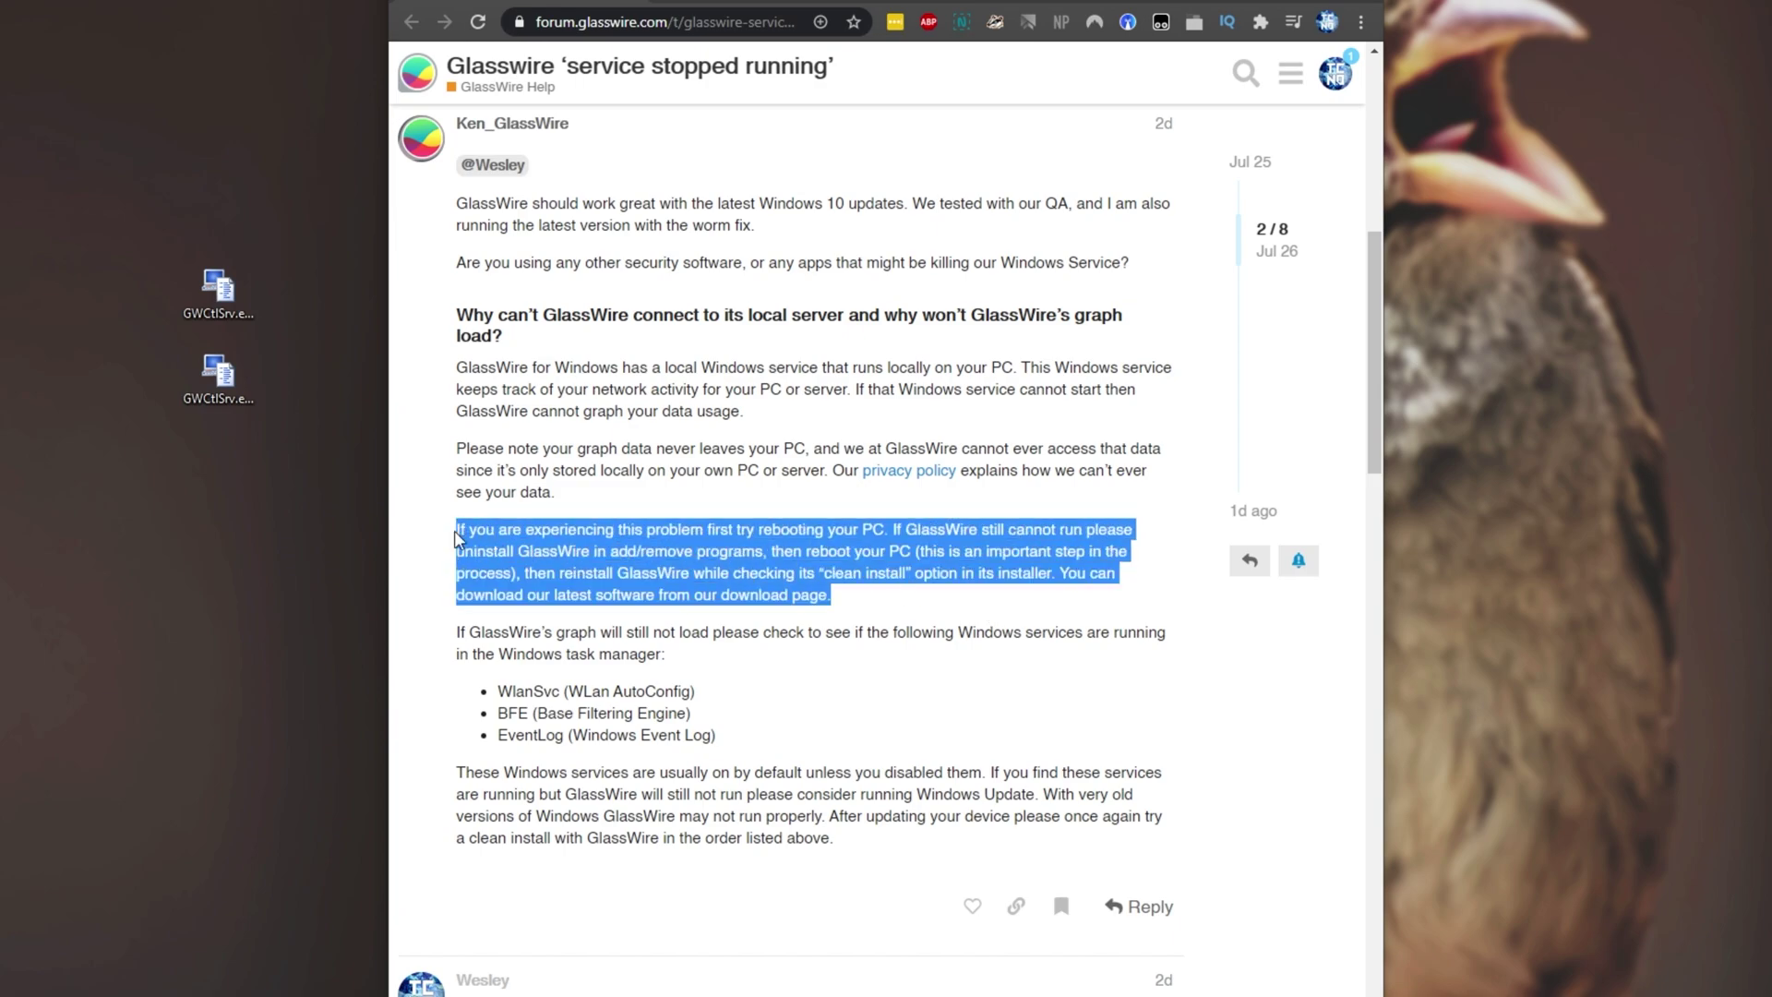
# Review the list of Windows services that GlassWire requires: WlanSvc, BFE and EventLog
pyautogui.moveTo(456, 628); pyautogui.dragTo(752, 763)
pyautogui.click(752, 762)
pyautogui.doubleClick(515, 691)
pyautogui.doubleClick(517, 713)
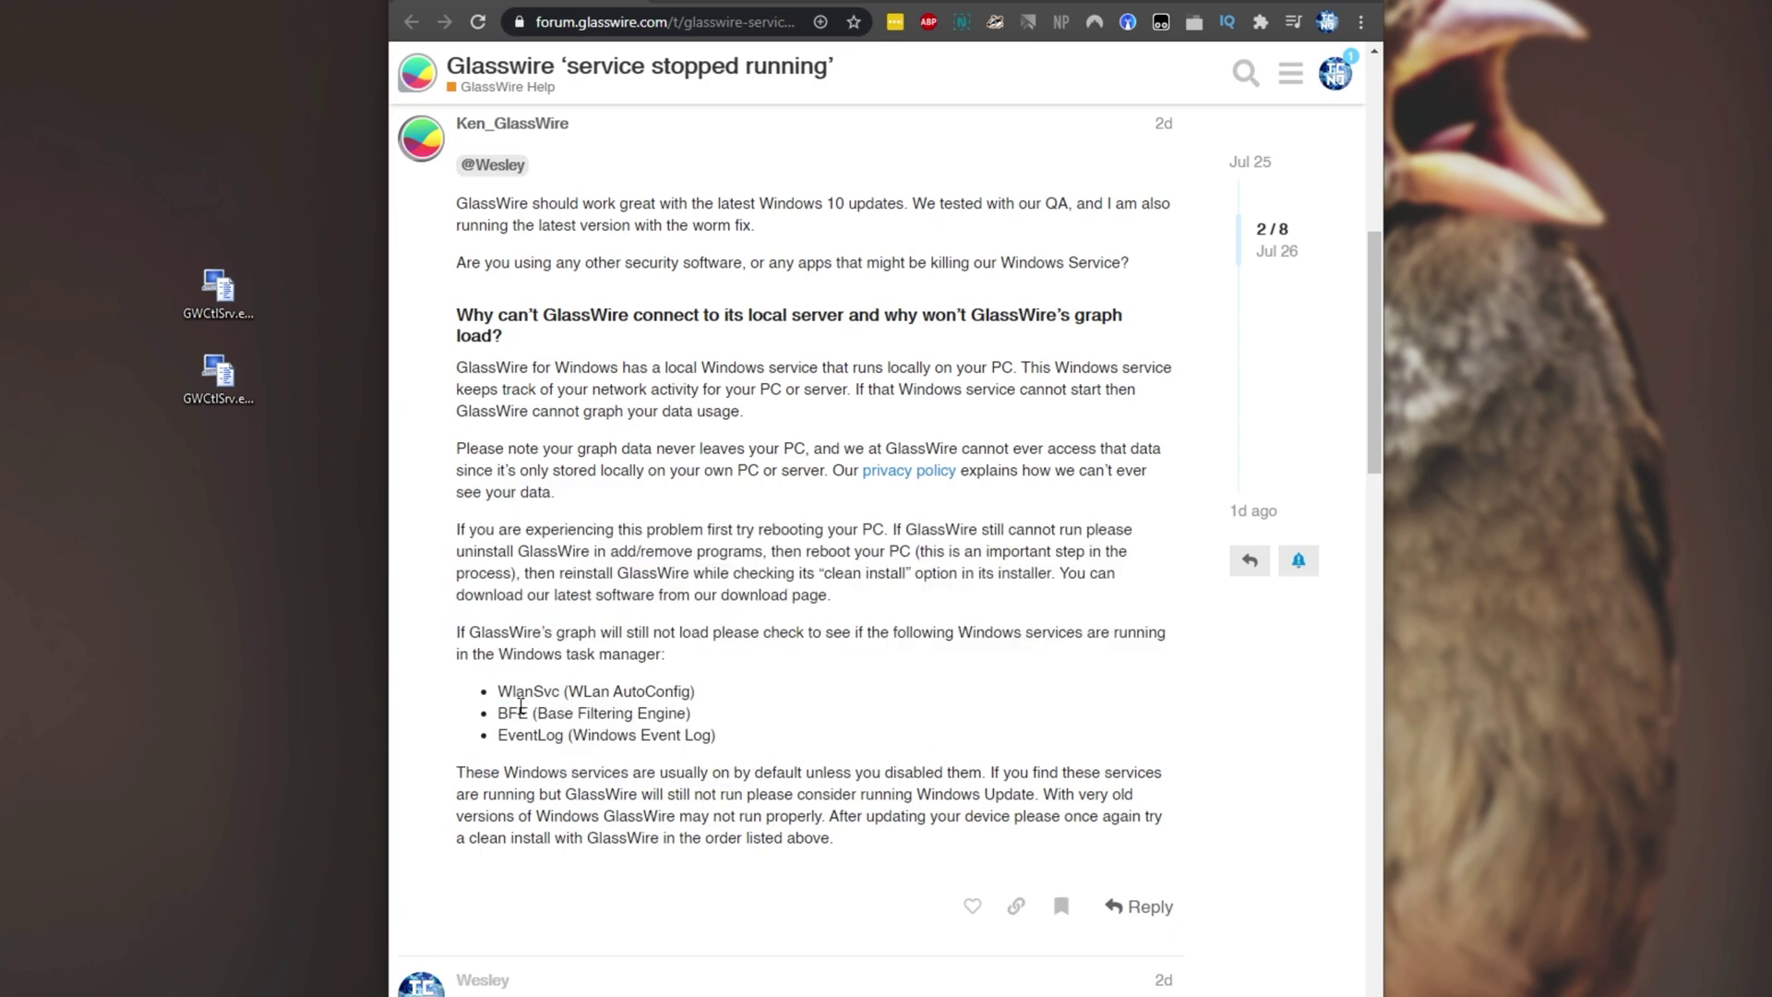
pyautogui.click(525, 739)
pyautogui.doubleClick(525, 738)
pyautogui.click(782, 741)
# Bring up Task Manager's services list next to the forum post and check the status of WlanSvc
pyautogui.hotkey('ctrl', 'shift', 'Escape')
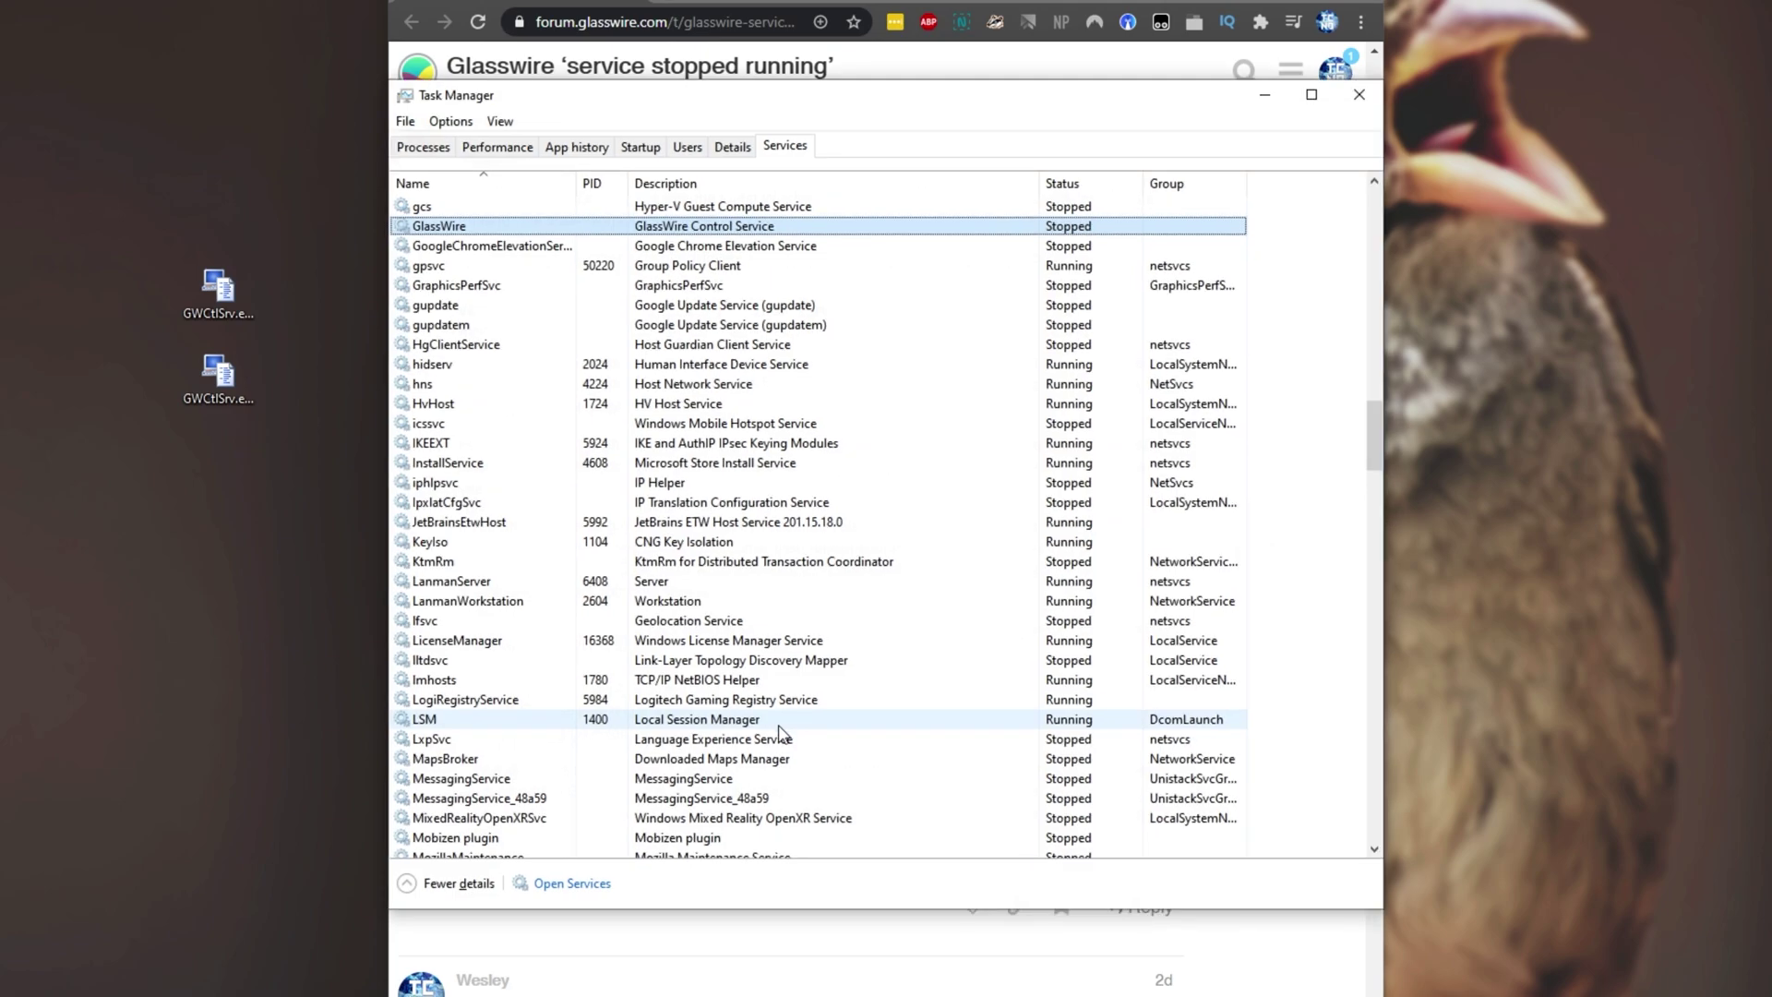
pyautogui.click(792, 152)
pyautogui.moveTo(766, 92); pyautogui.dragTo(1123, 92)
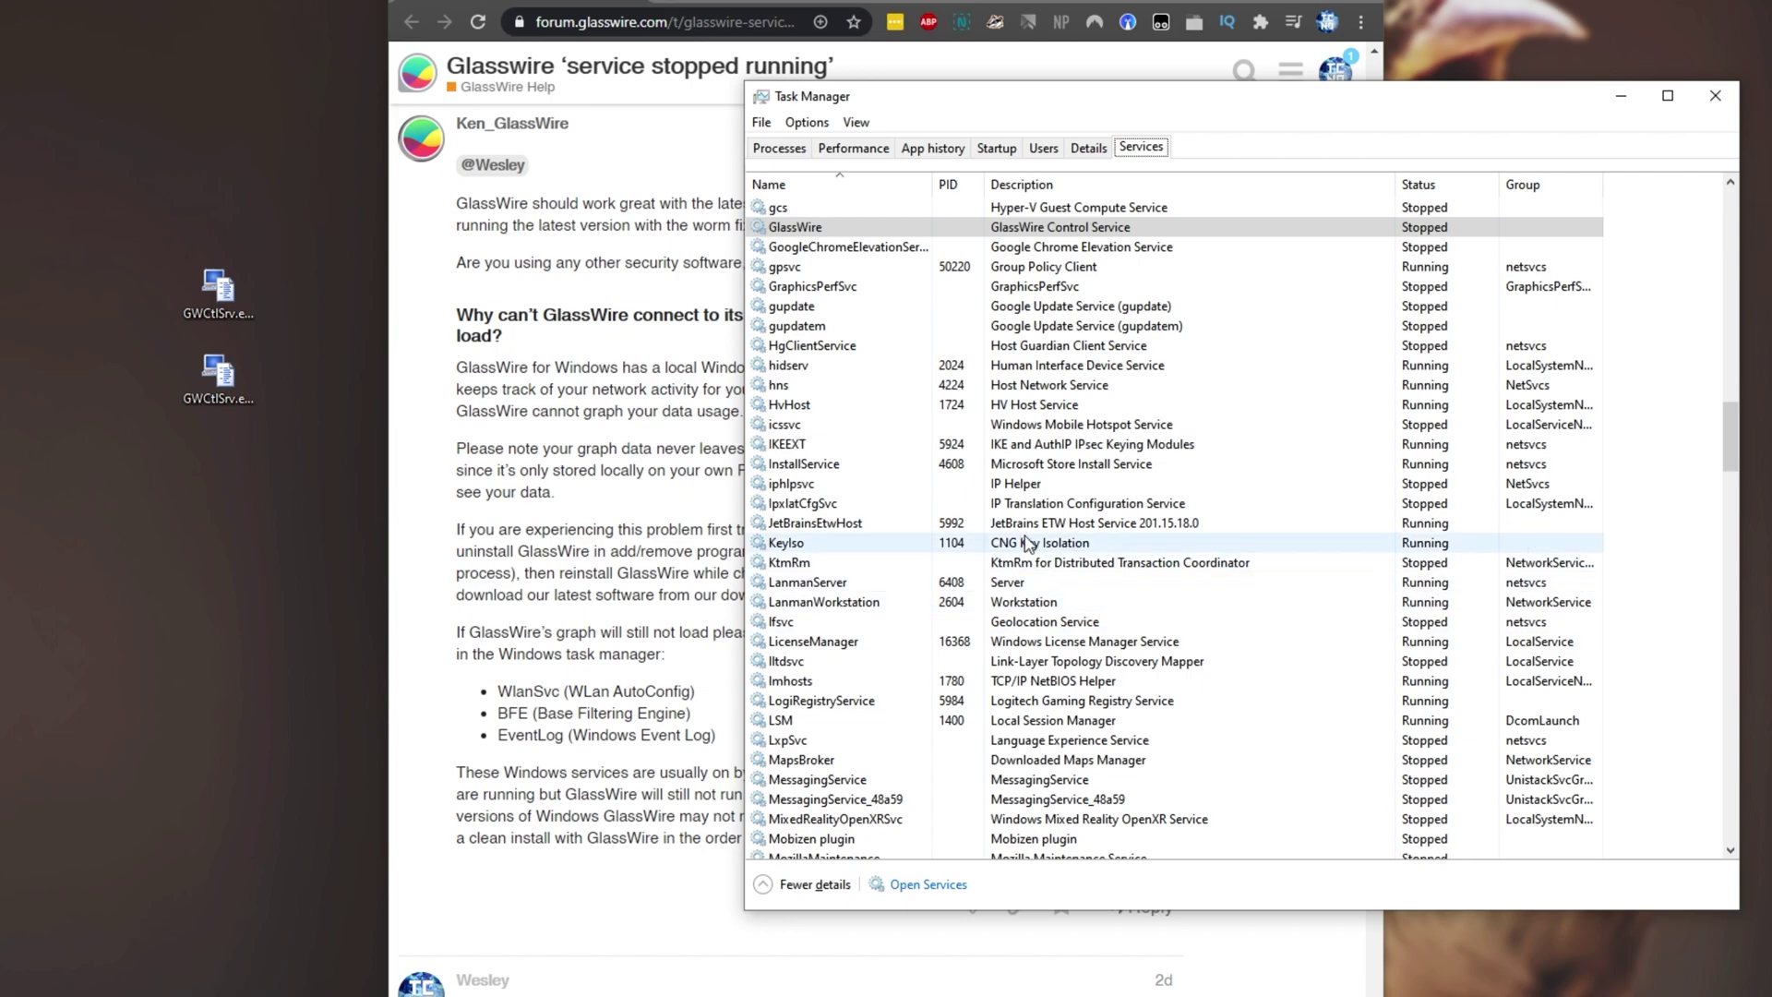
pyautogui.click(893, 305)
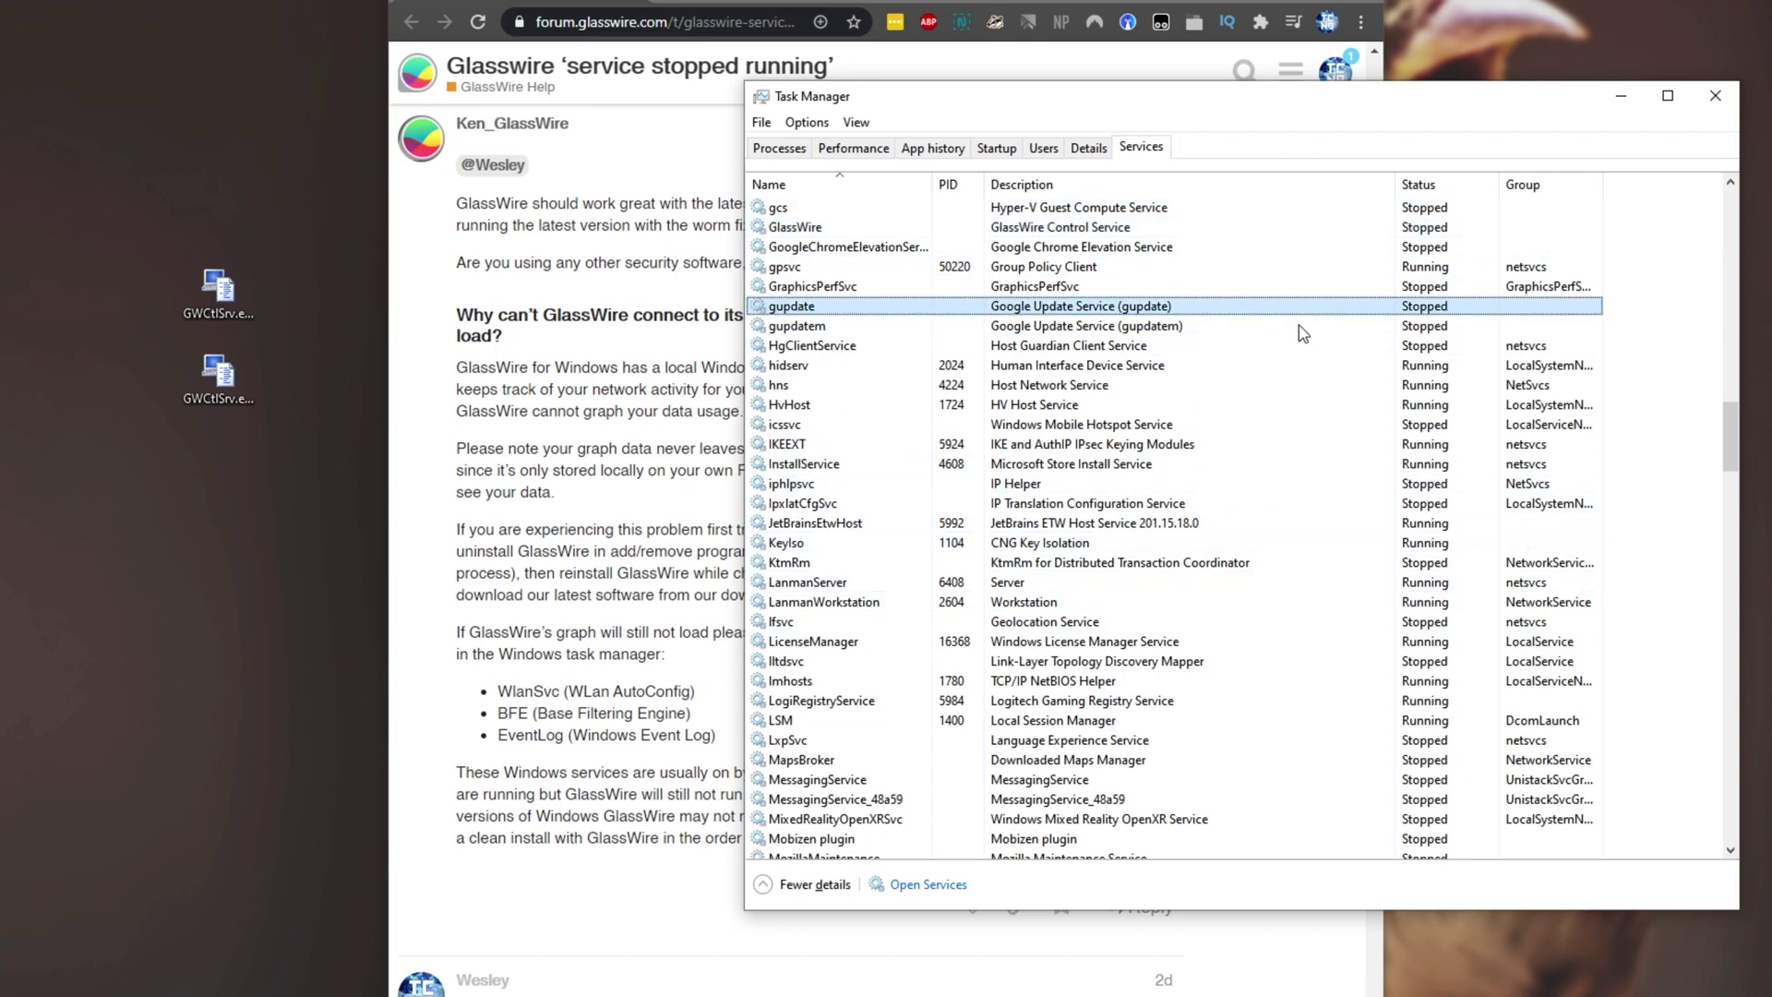
pyautogui.write('wl')
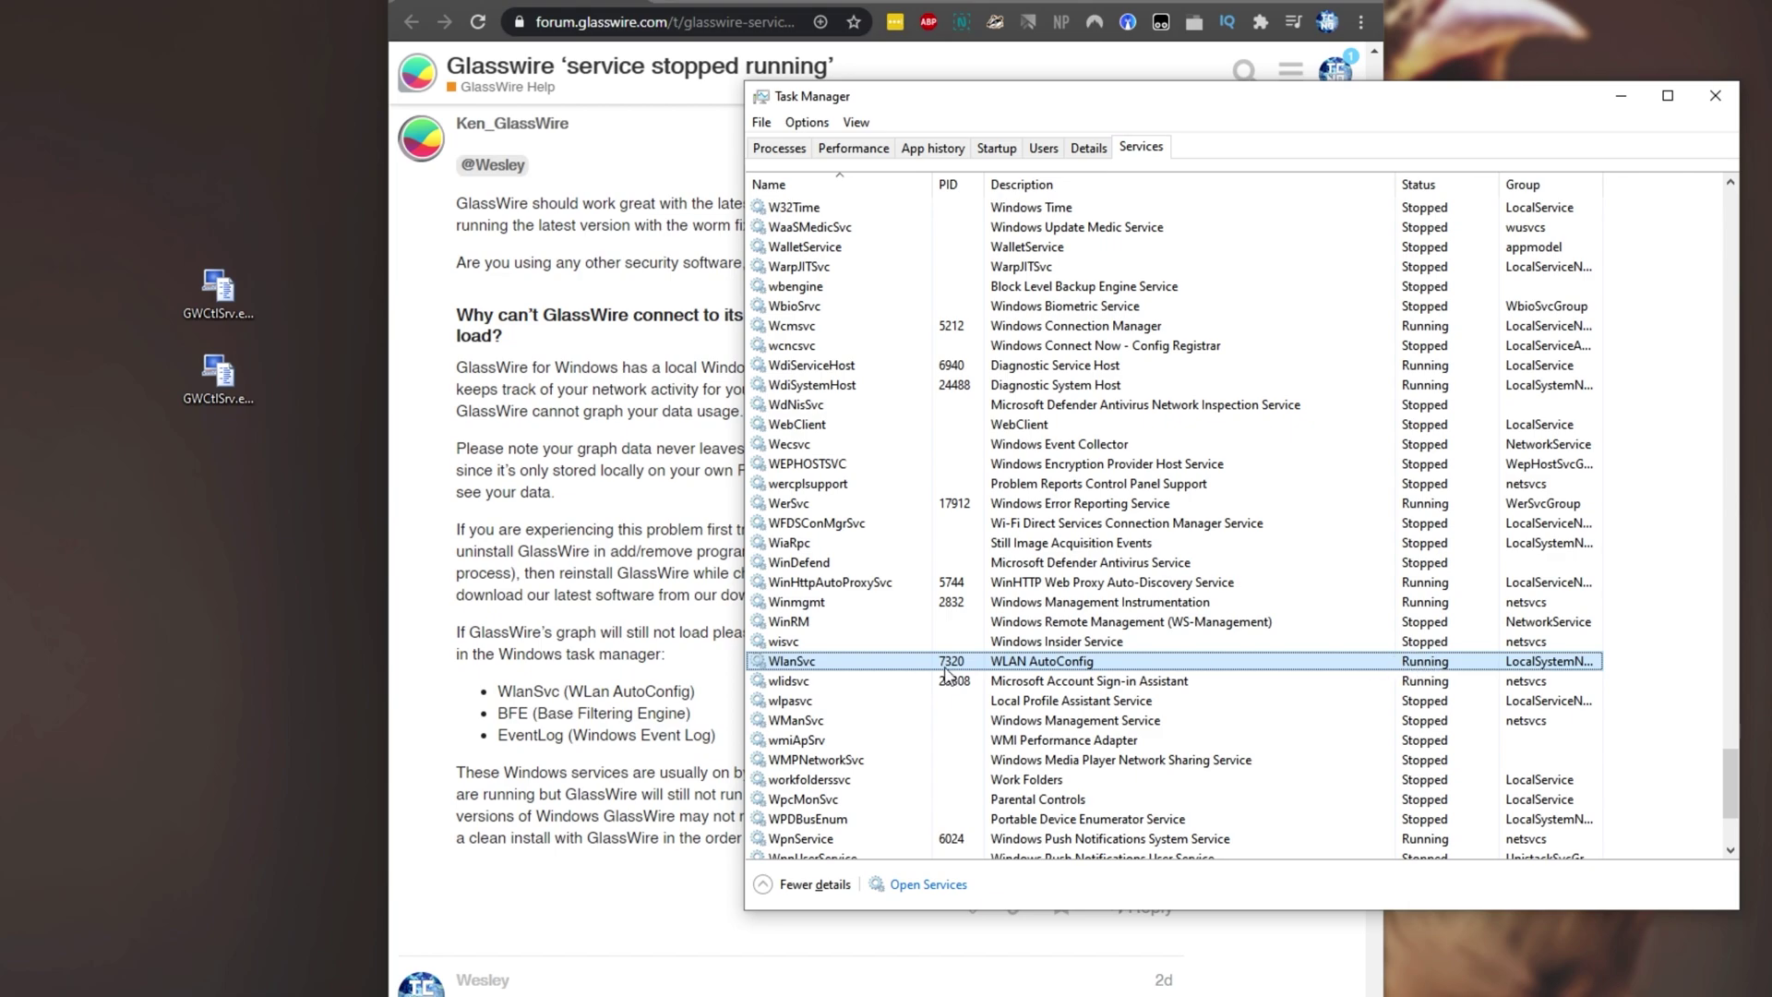
pyautogui.rightClick(901, 662)
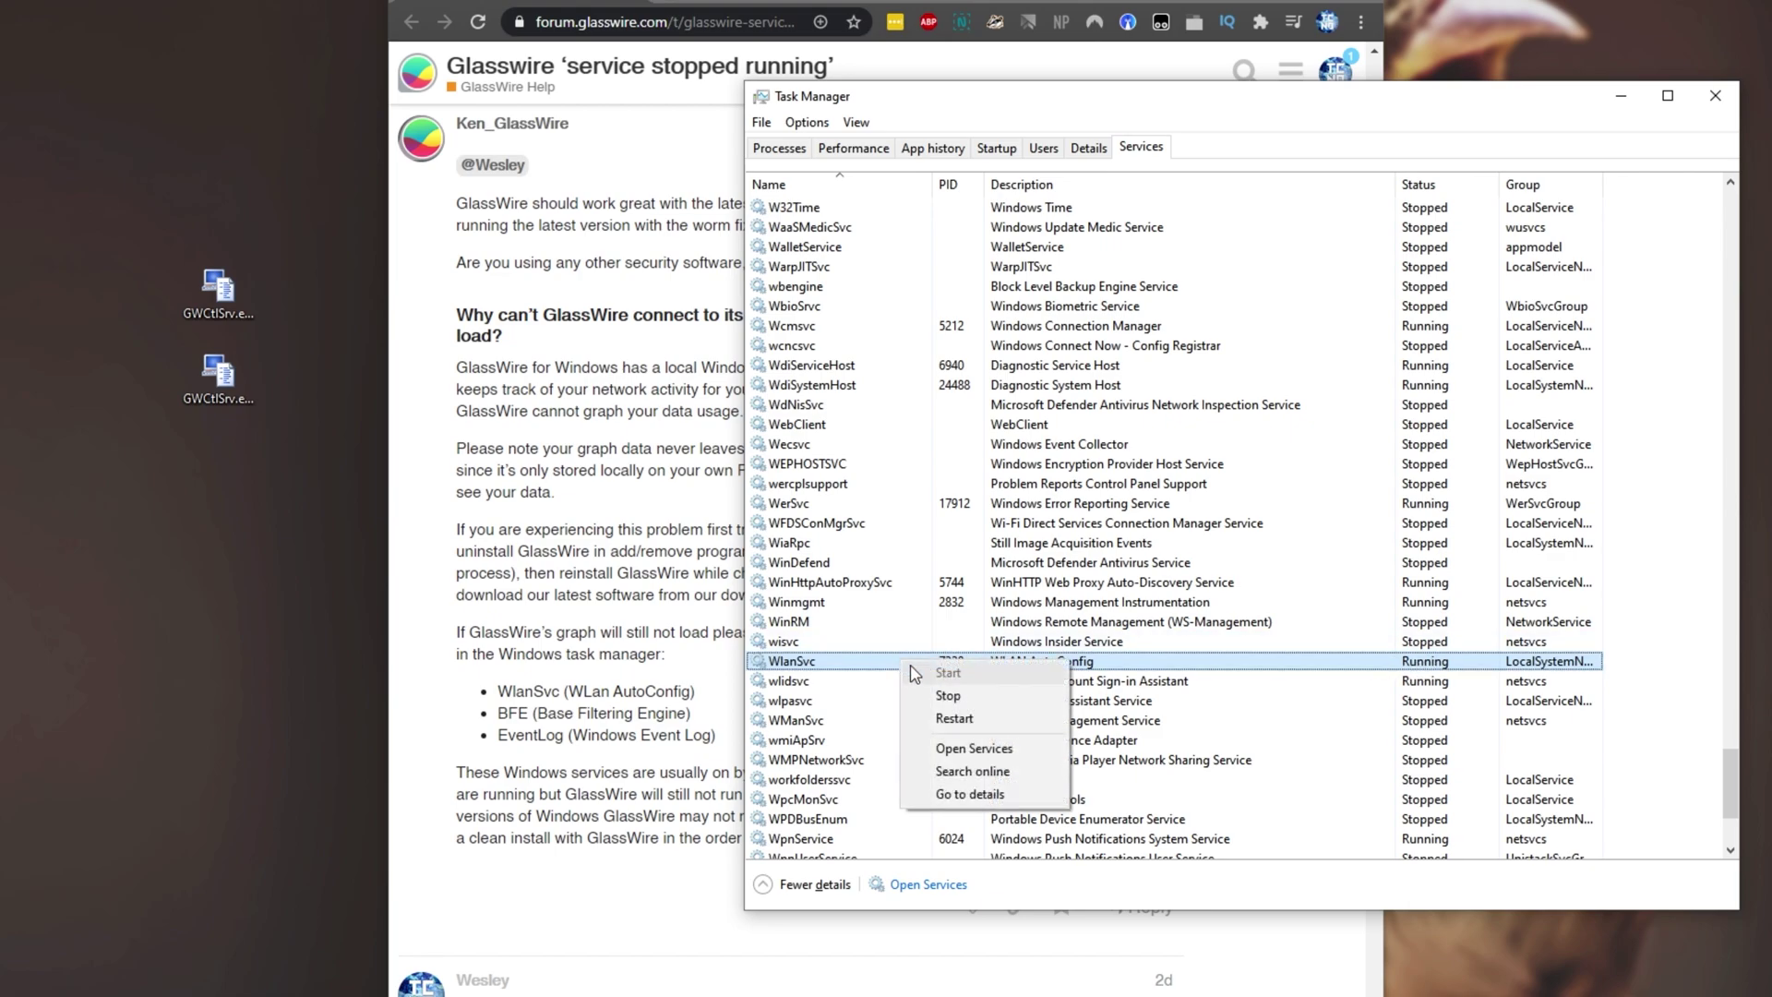
pyautogui.click(863, 666)
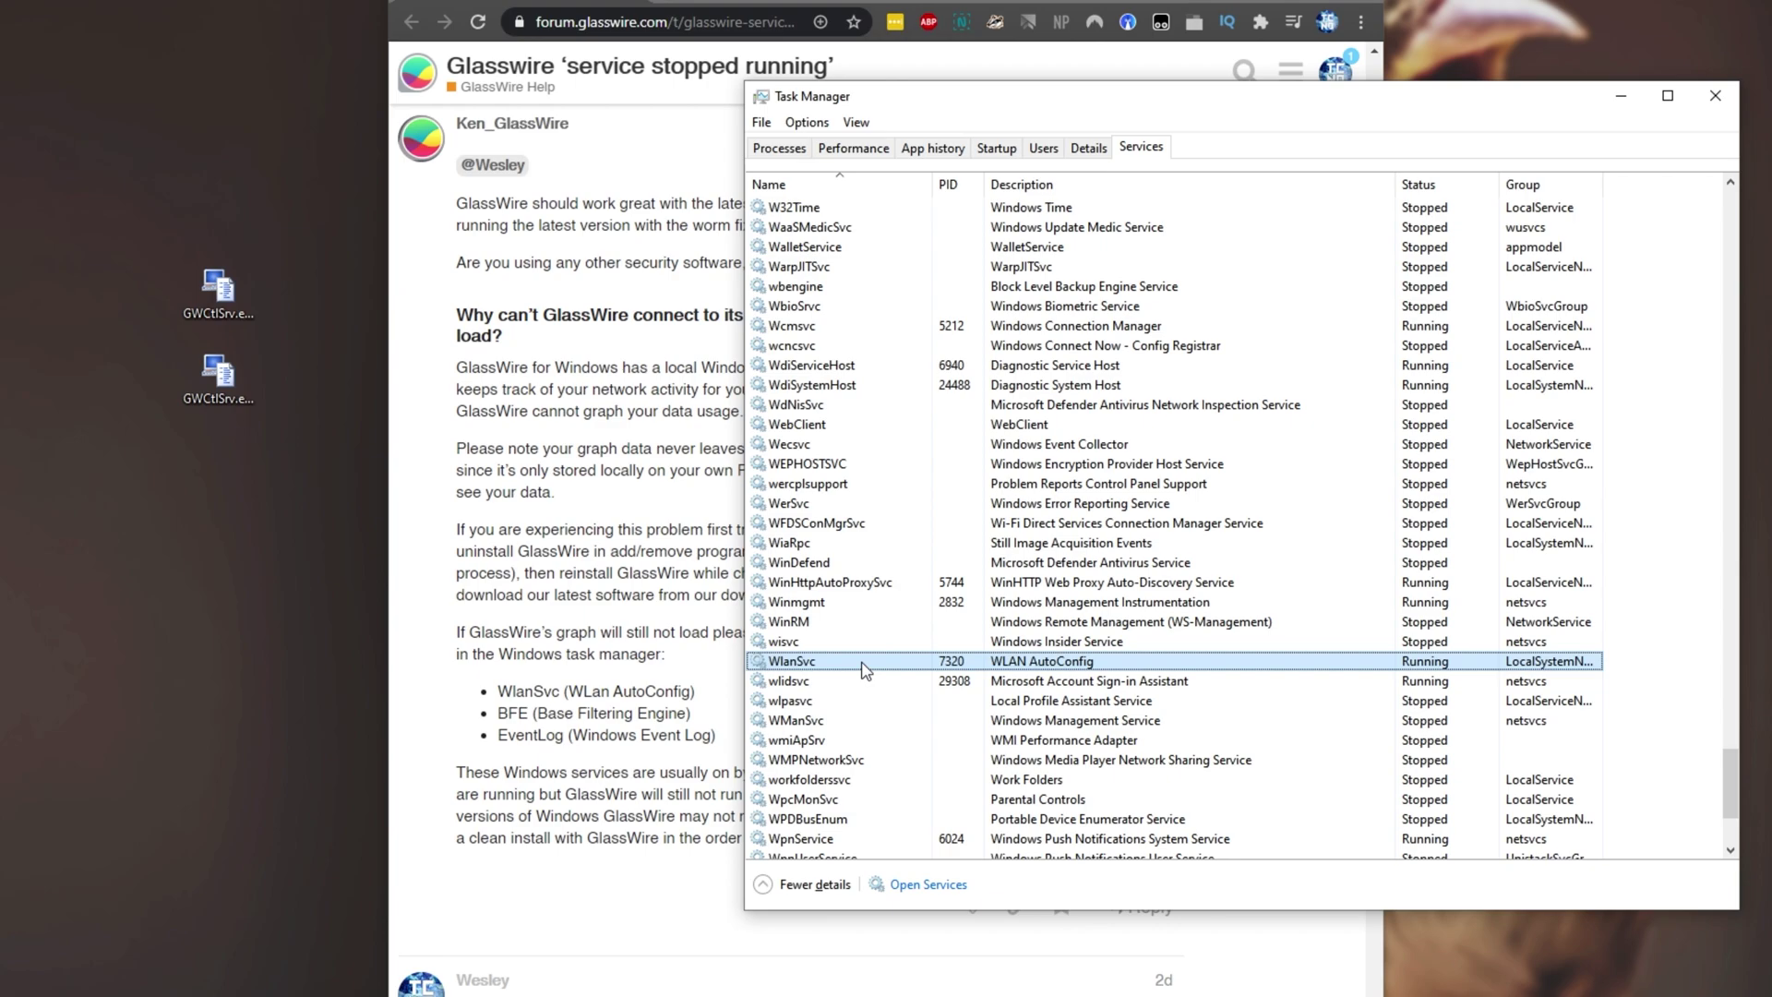
# Check the status of the BFE and EventLog services and close Task Manager
pyautogui.write('bfe')
pyautogui.rightClick(1001, 288)
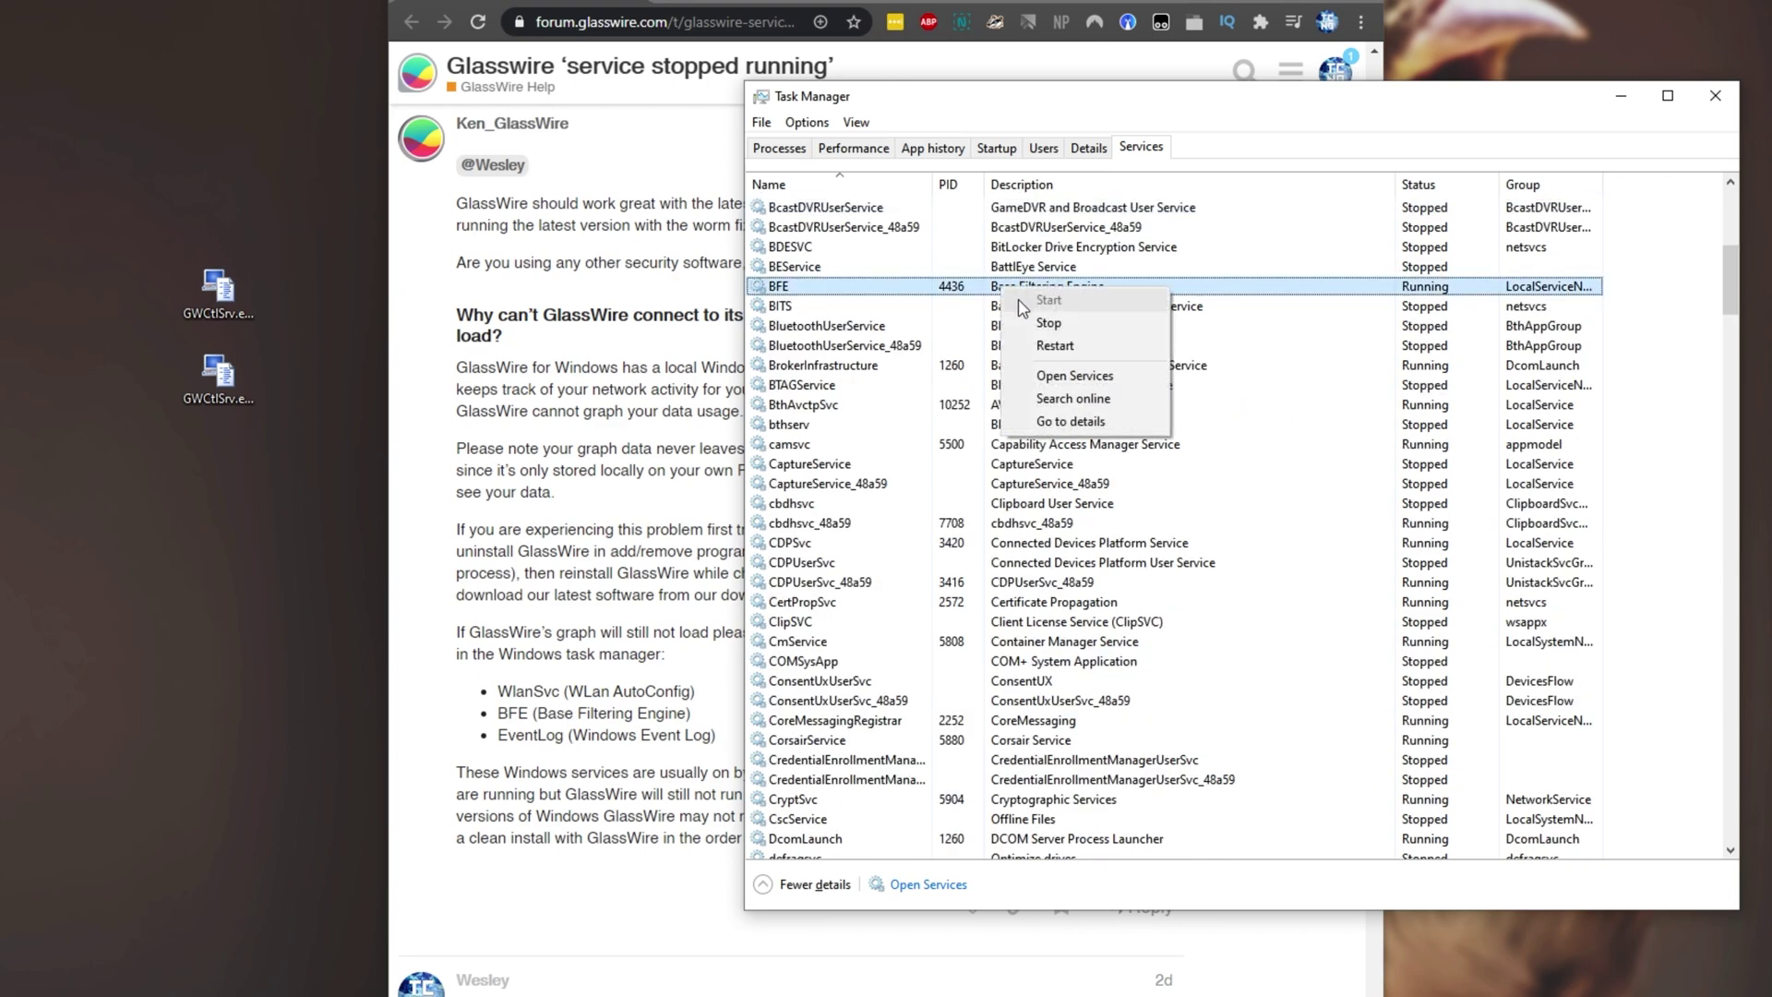
pyautogui.click(928, 292)
pyautogui.write('ev')
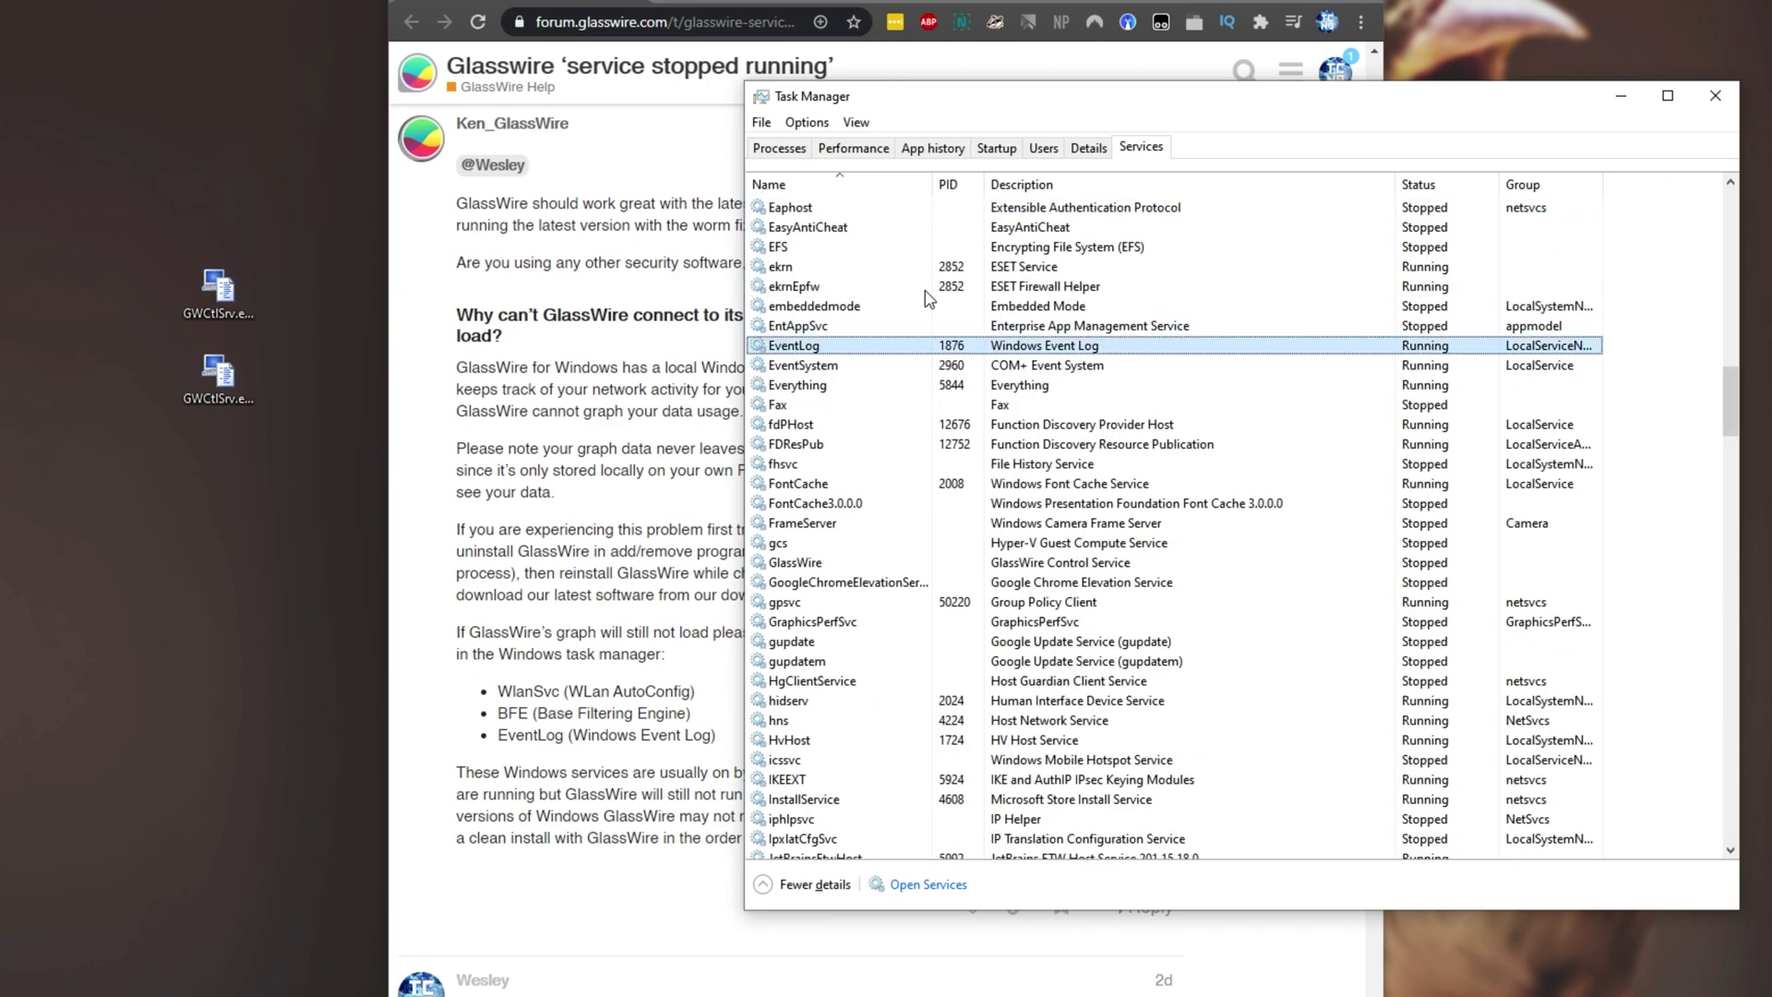
pyautogui.rightClick(948, 345)
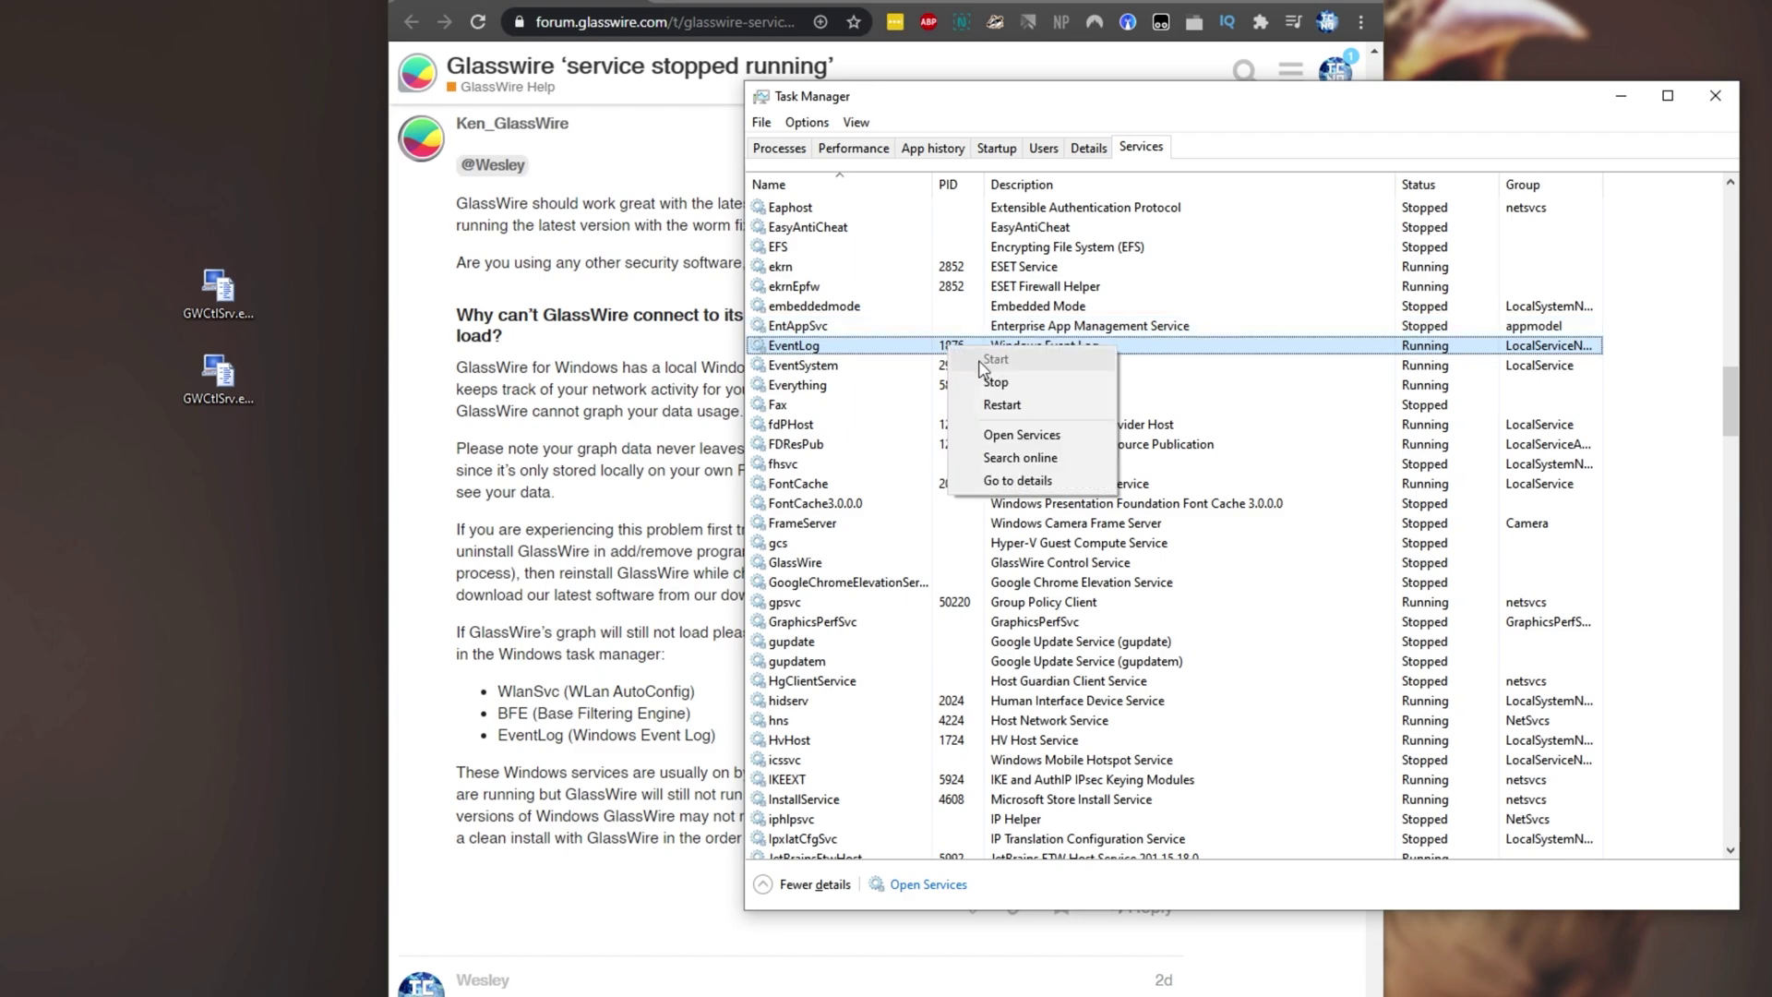
pyautogui.click(923, 347)
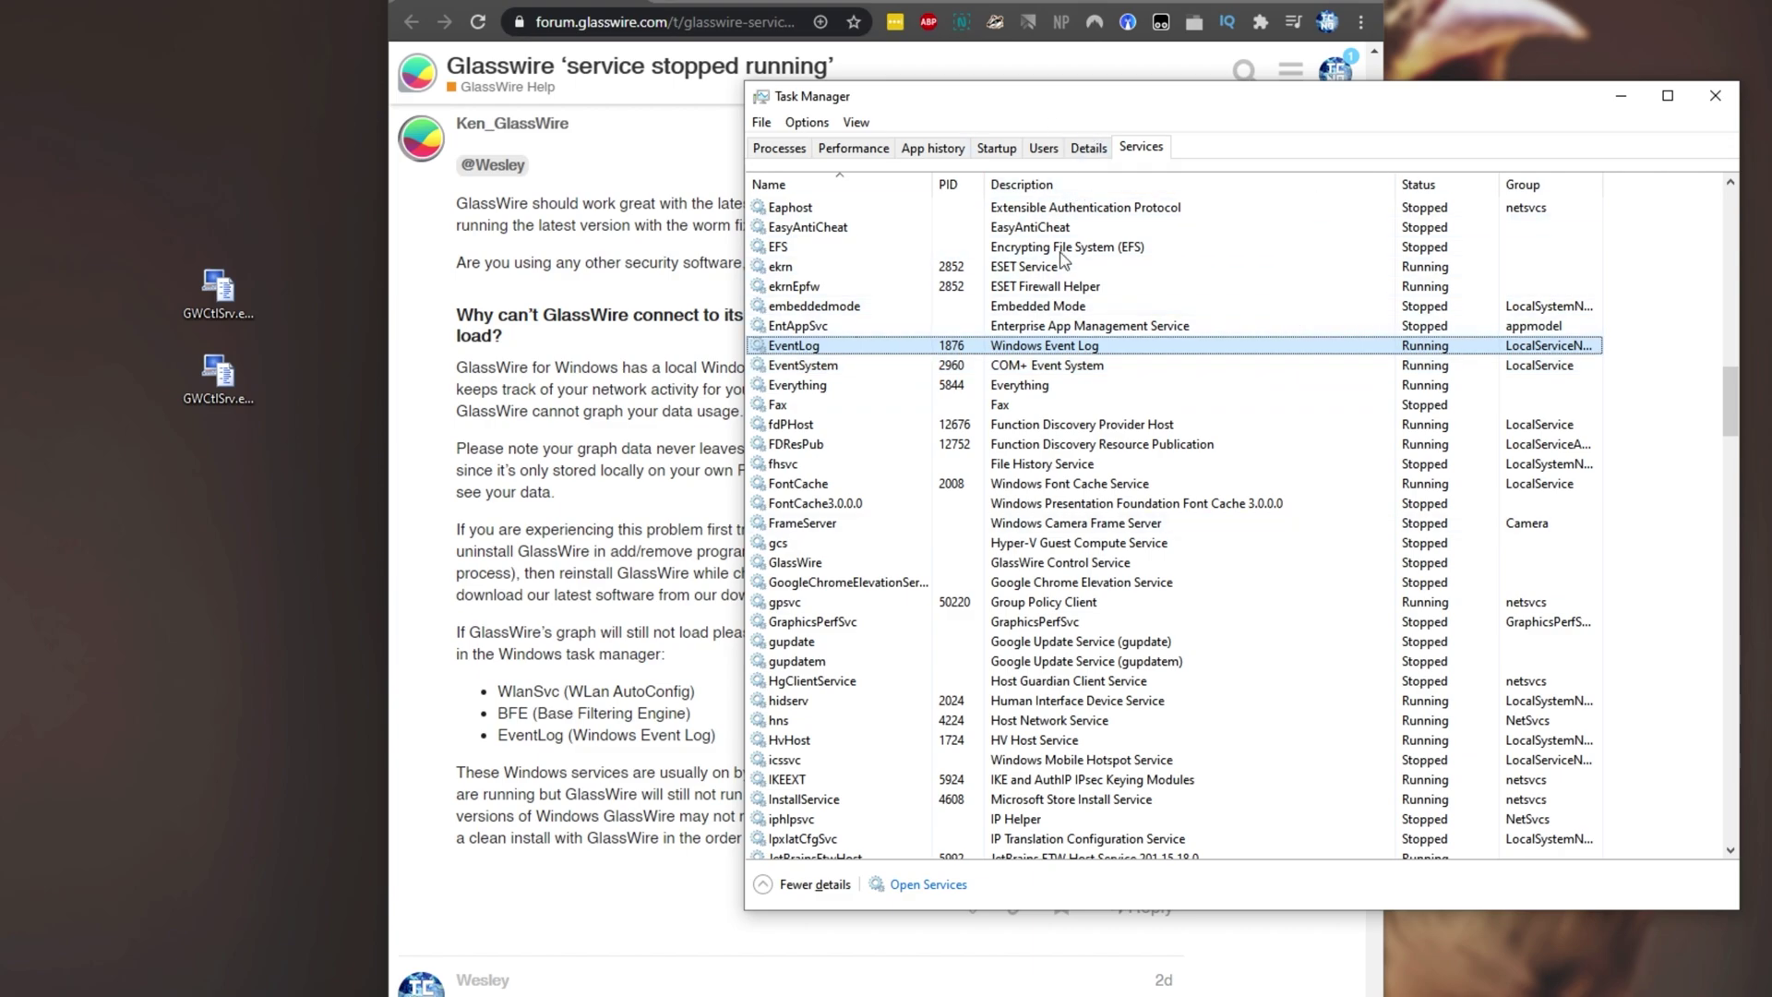
pyautogui.hotkey('alt', 'F4')
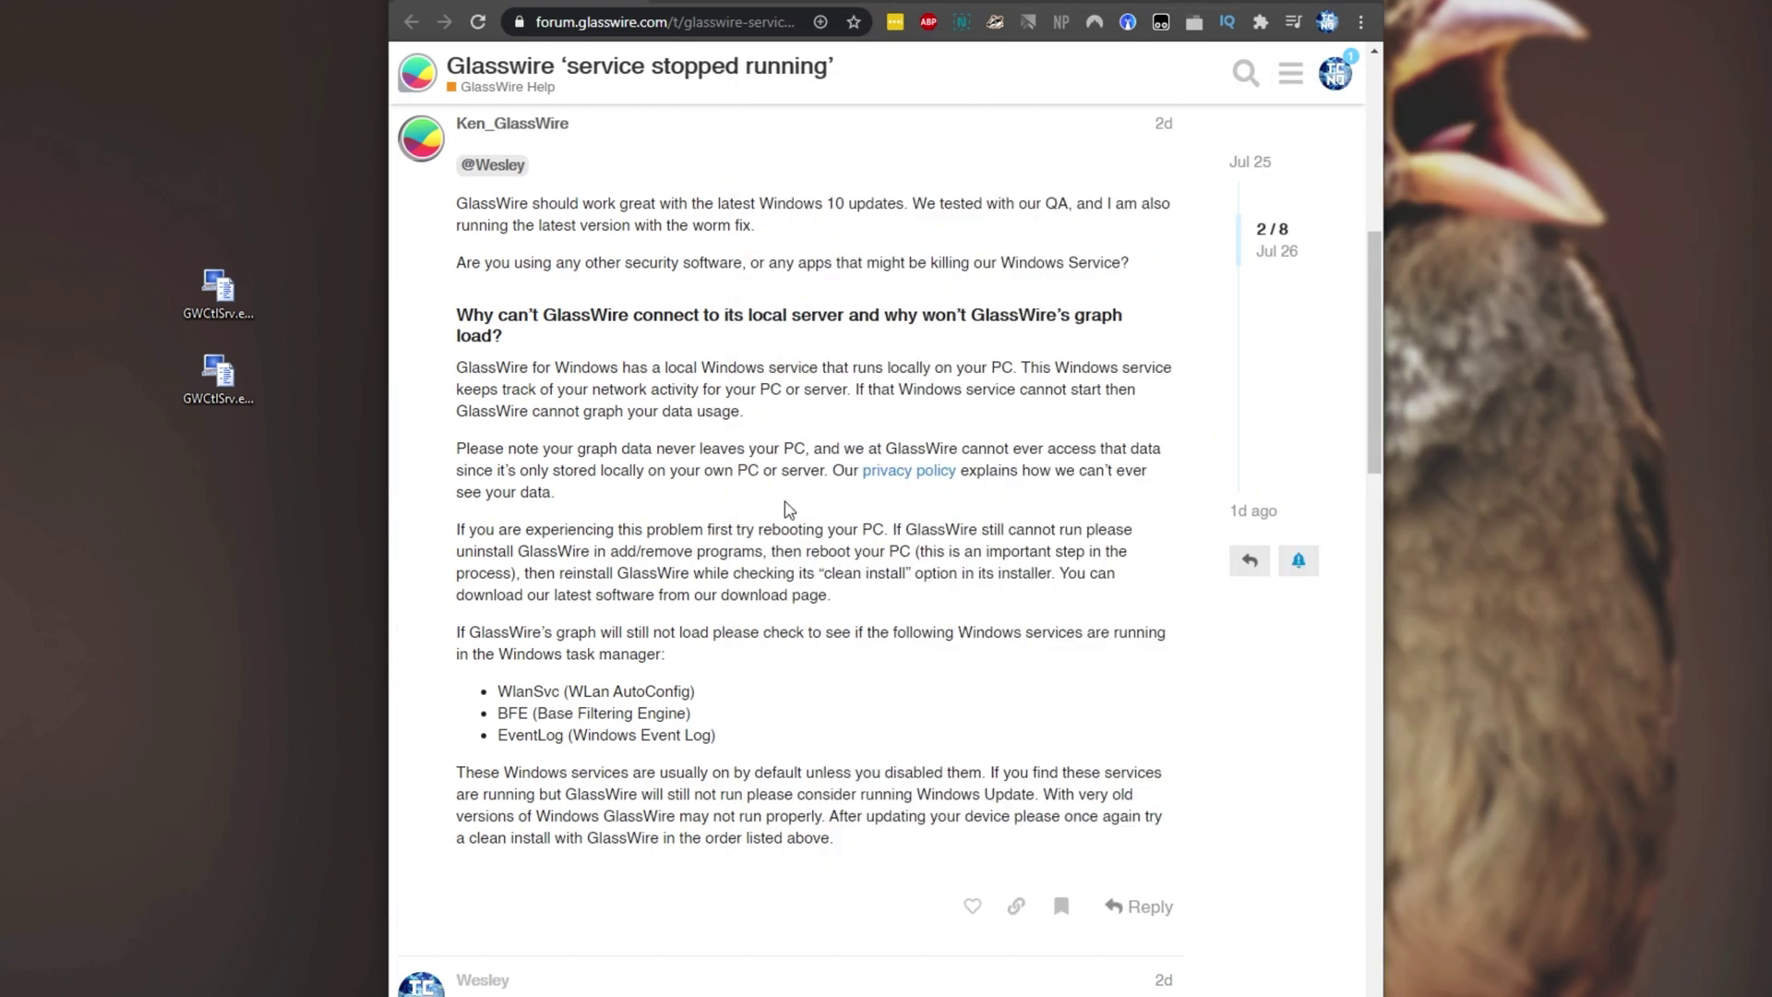
# Read the reply's closing advice on default services, Windows Update and repeating the clean install, and revisit its reinstall instructions
pyautogui.moveTo(835, 840); pyautogui.dragTo(447, 788)
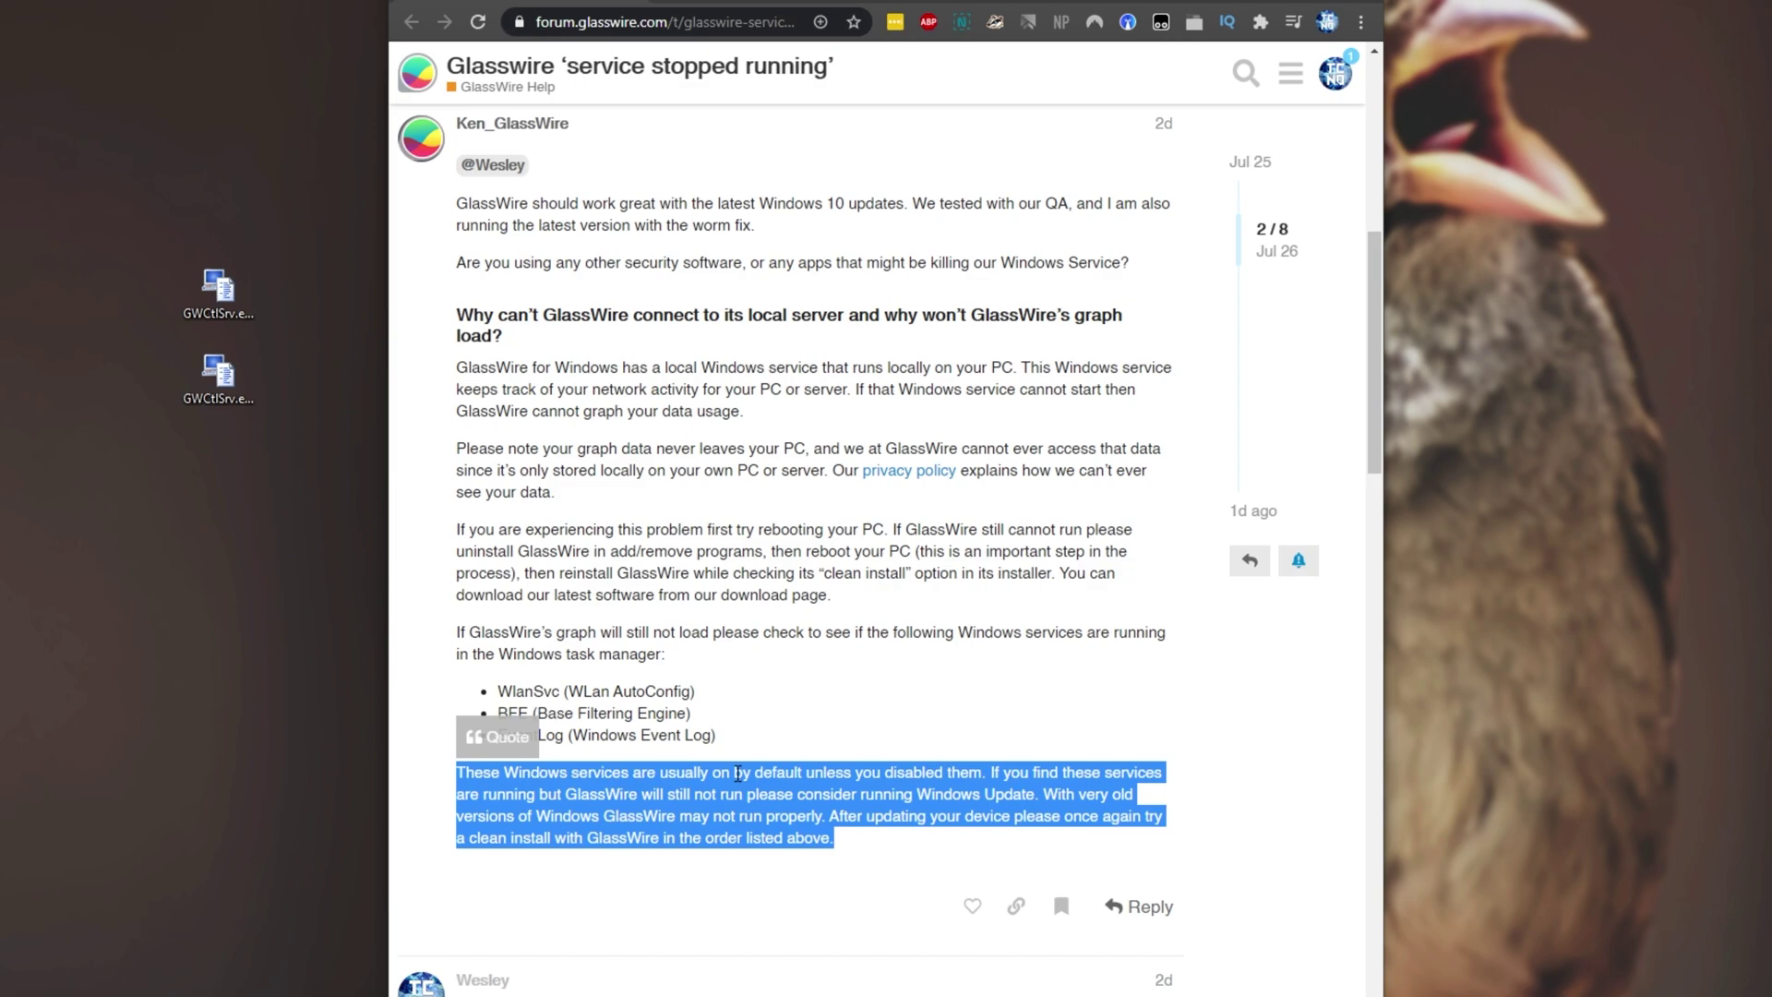
pyautogui.click(845, 780)
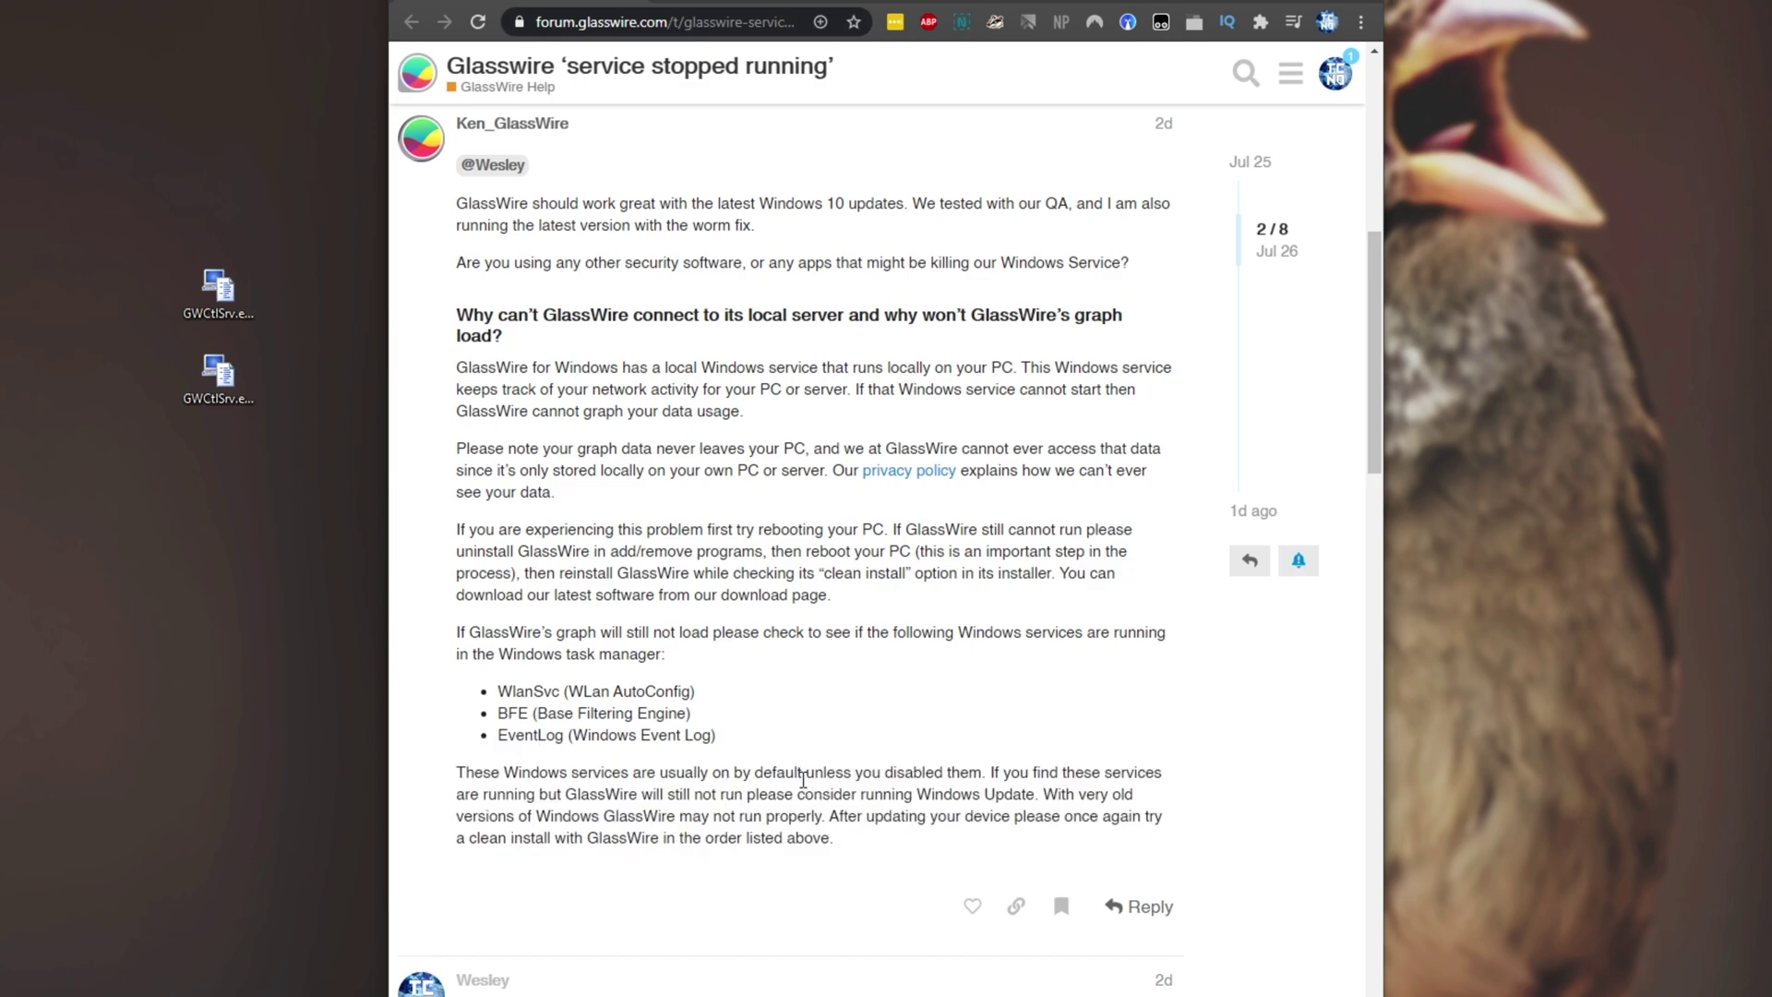
pyautogui.moveTo(802, 778); pyautogui.dragTo(955, 778)
pyautogui.click(955, 780)
pyautogui.moveTo(1060, 794); pyautogui.dragTo(834, 838)
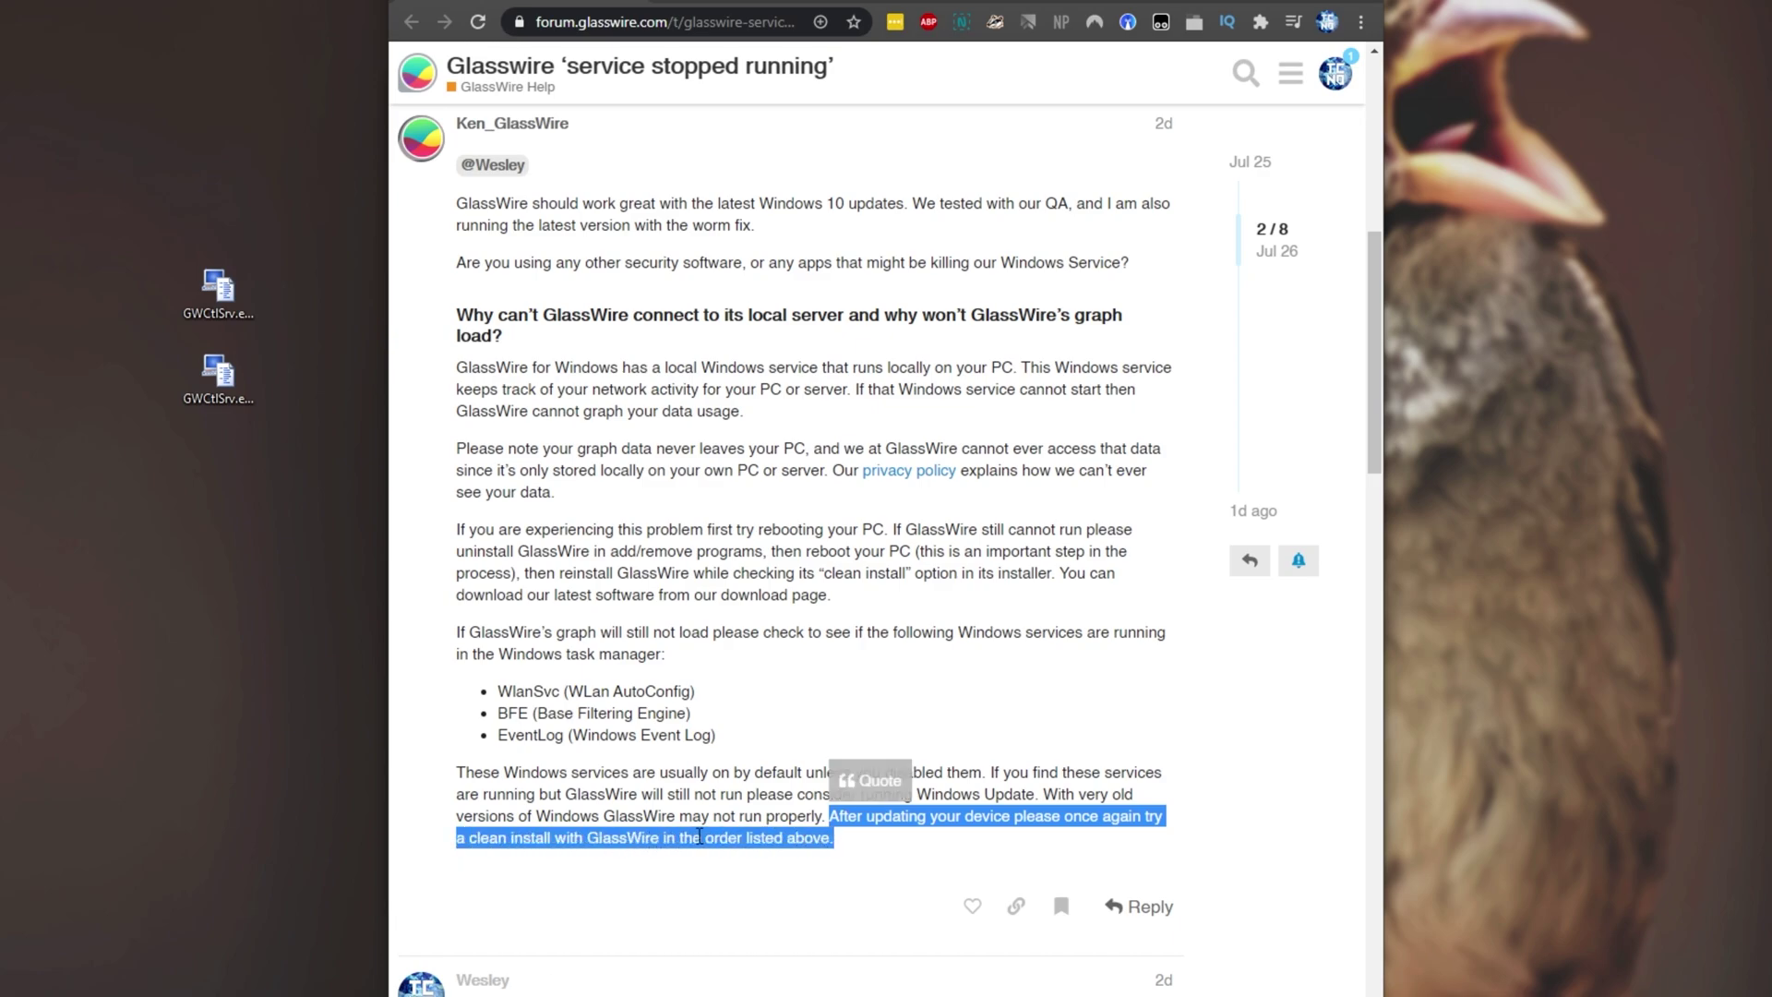
pyautogui.click(826, 838)
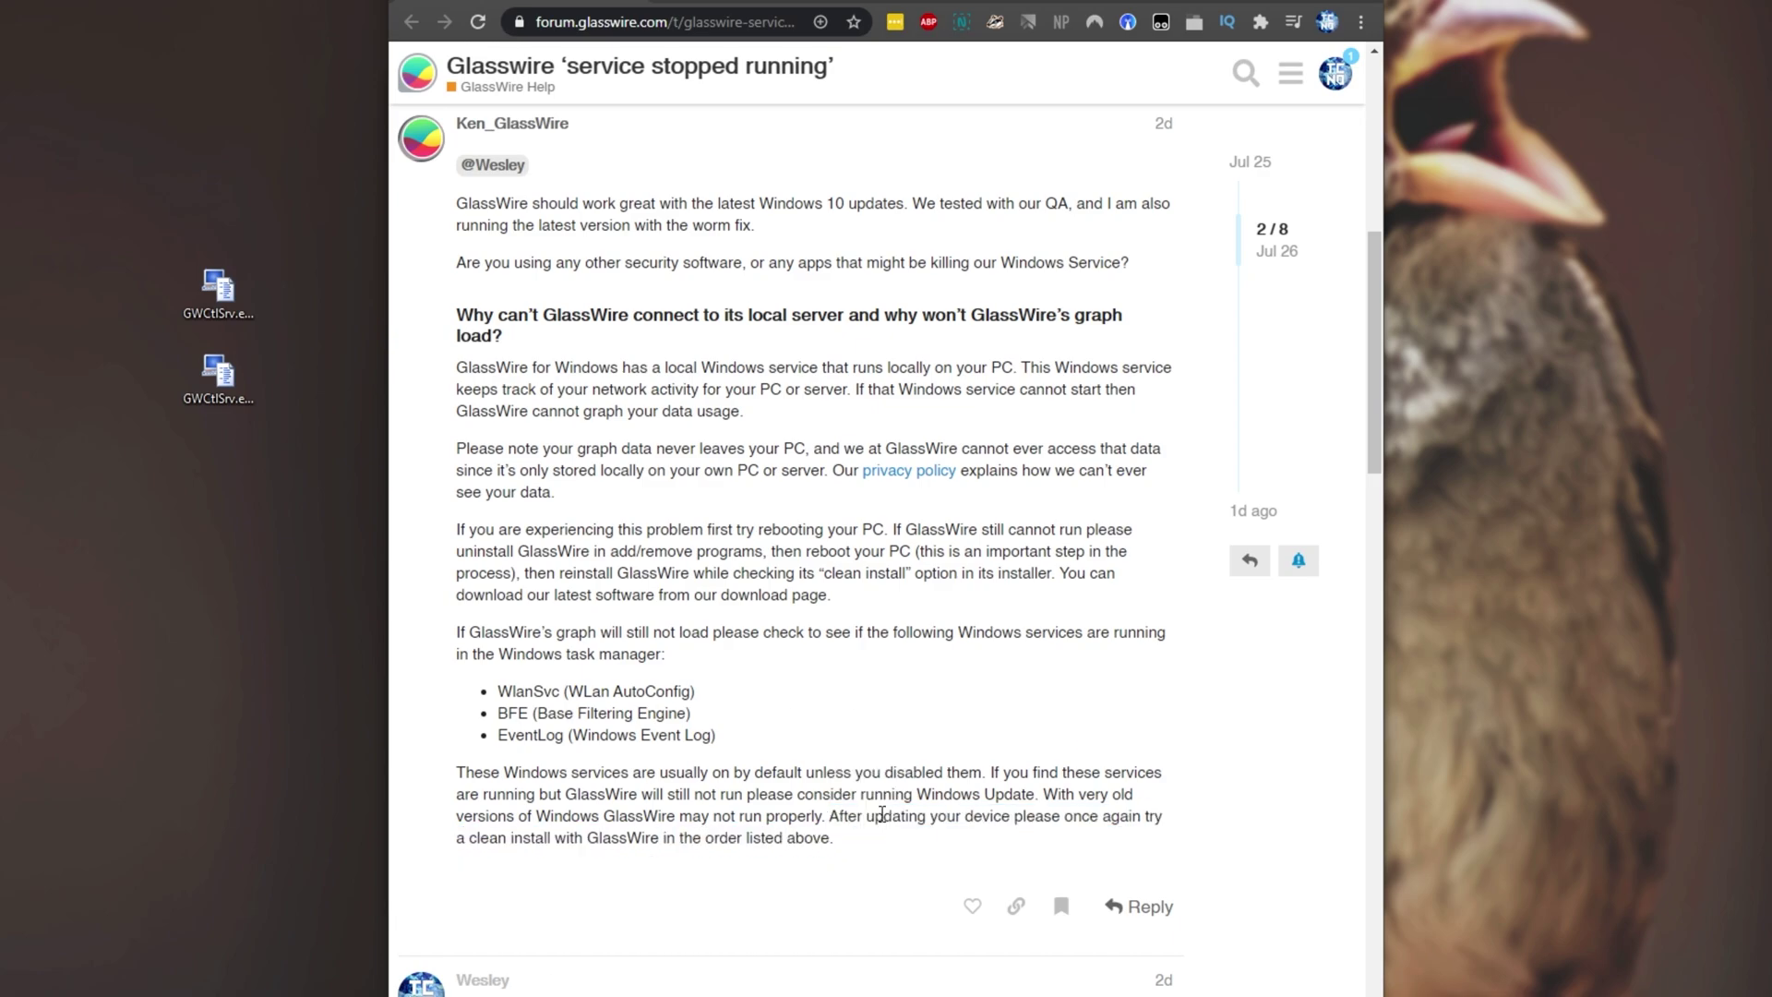
pyautogui.tripleClick(845, 598)
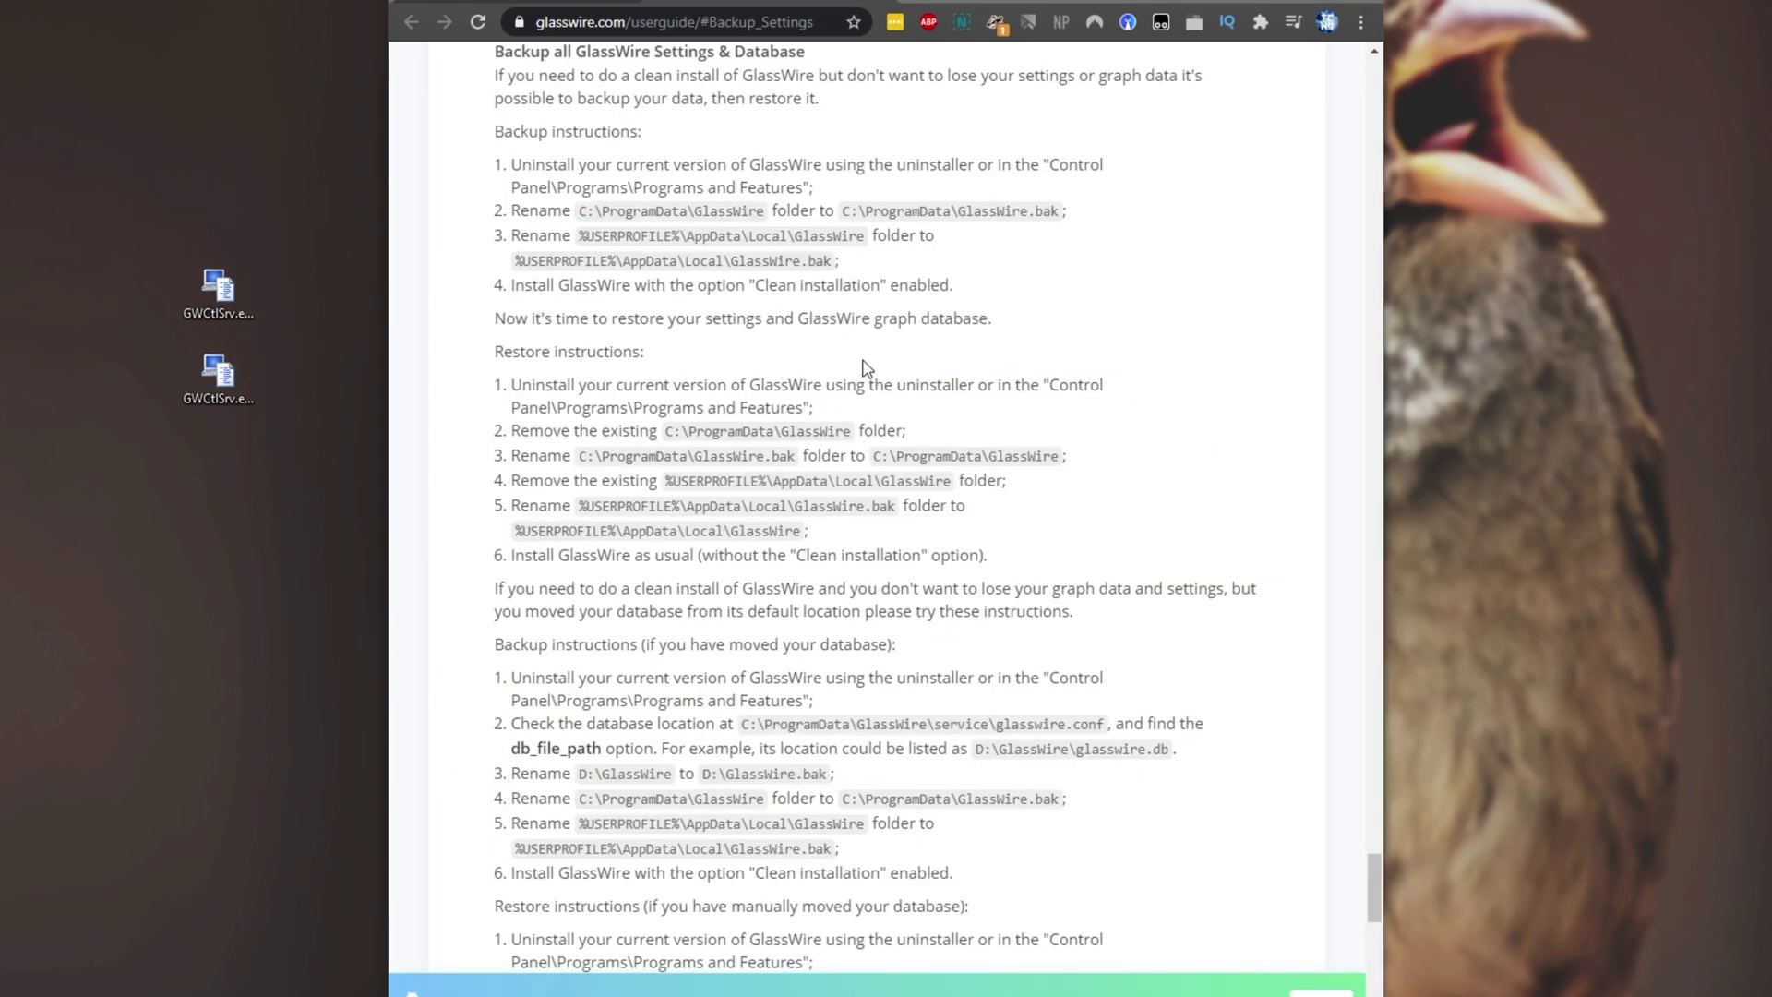
# Review the user guide's backup and restore instructions for GlassWire settings and database, including the first uninstall instruction
pyautogui.click(864, 360)
pyautogui.scroll(1, 849, 234)
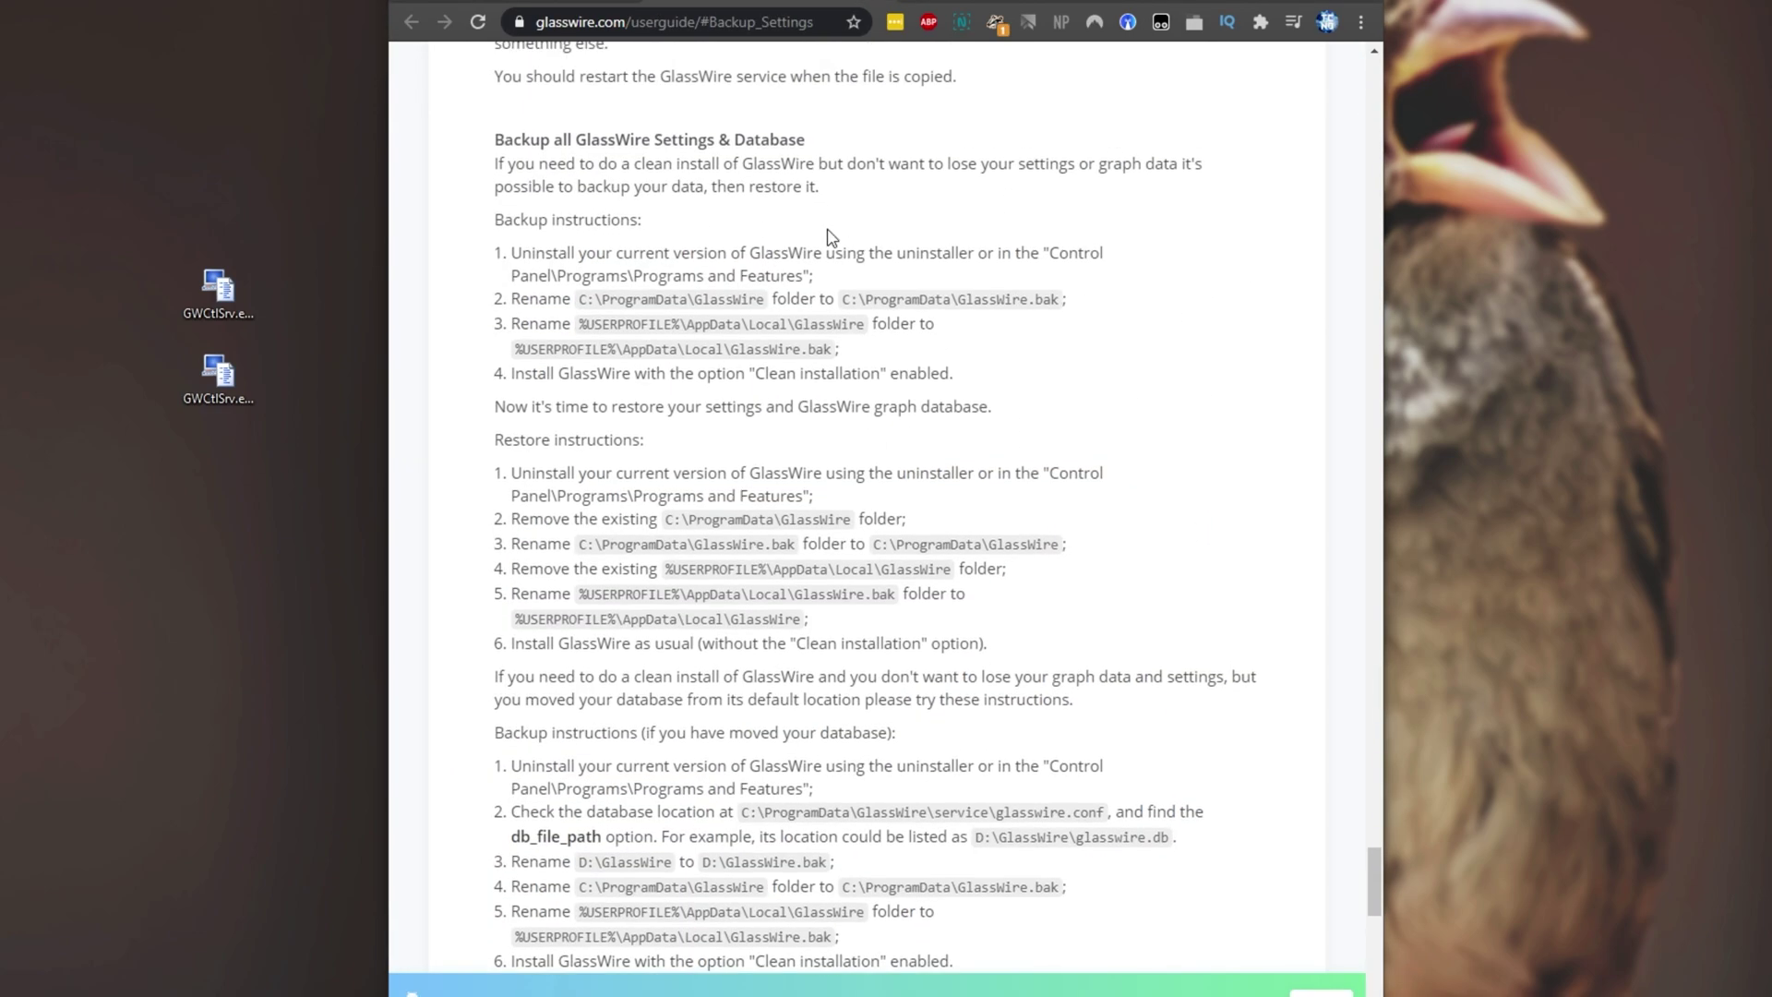
pyautogui.moveTo(496, 156); pyautogui.dragTo(812, 162)
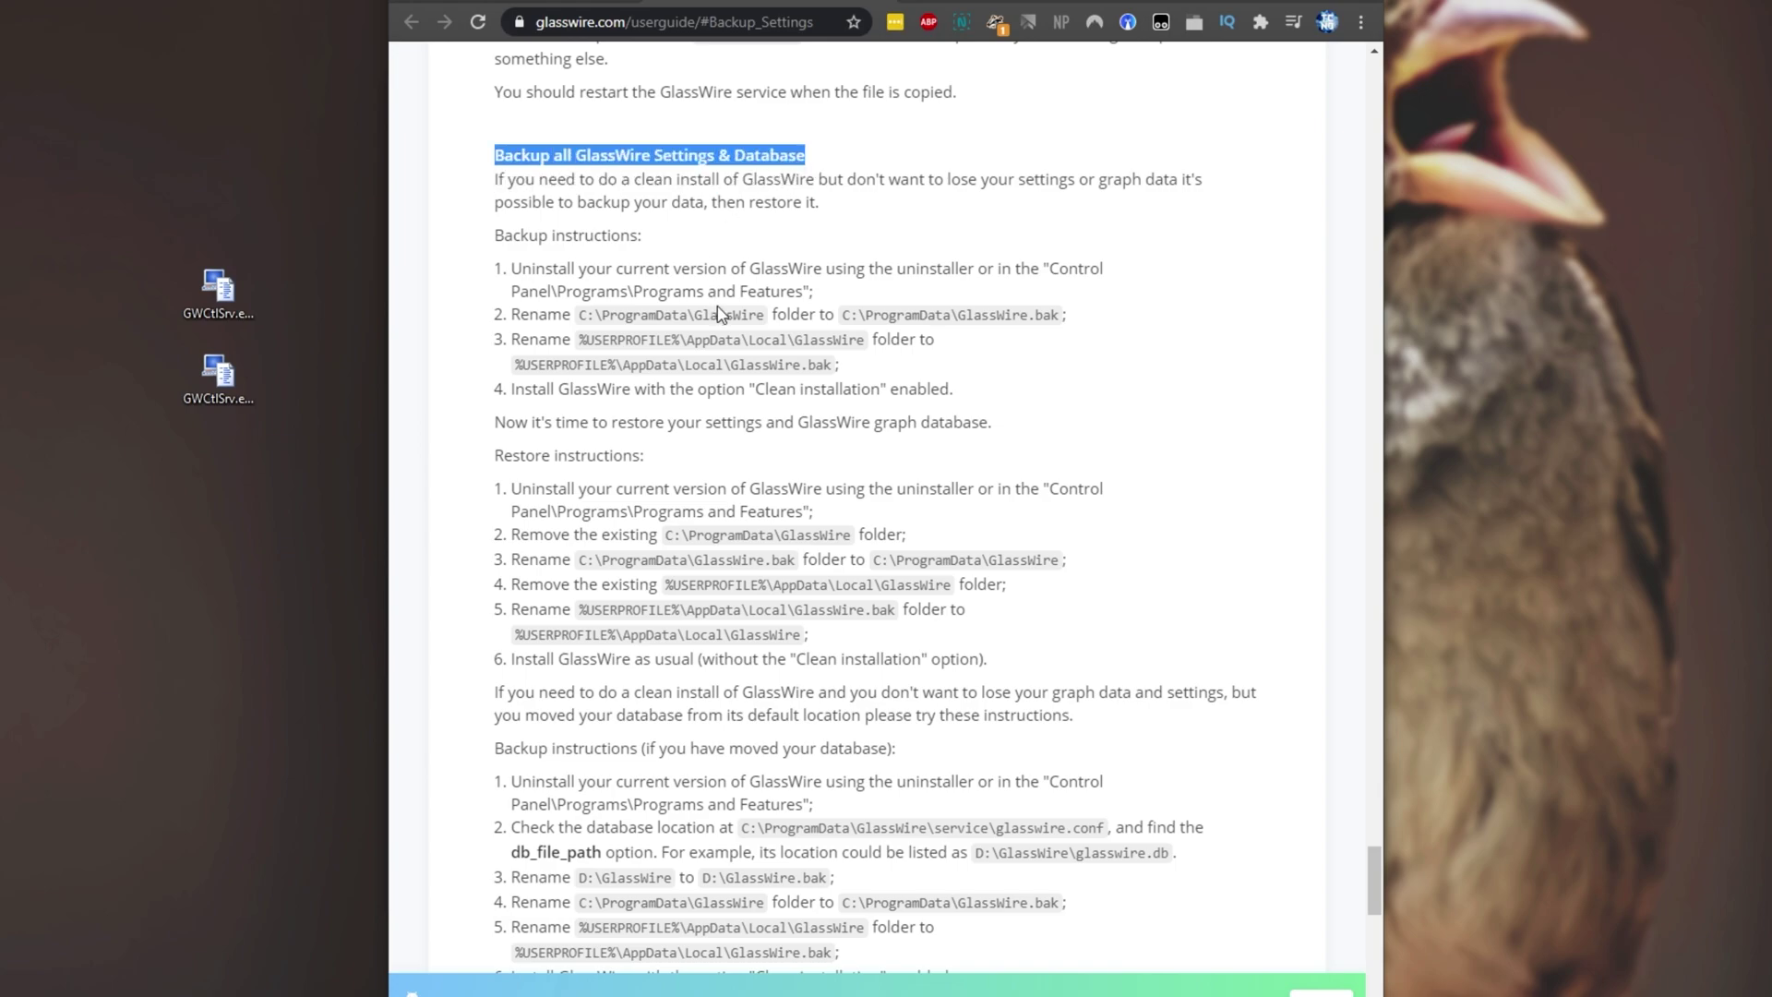
pyautogui.scroll(-6, 723, 307)
pyautogui.scroll(4, 701, 313)
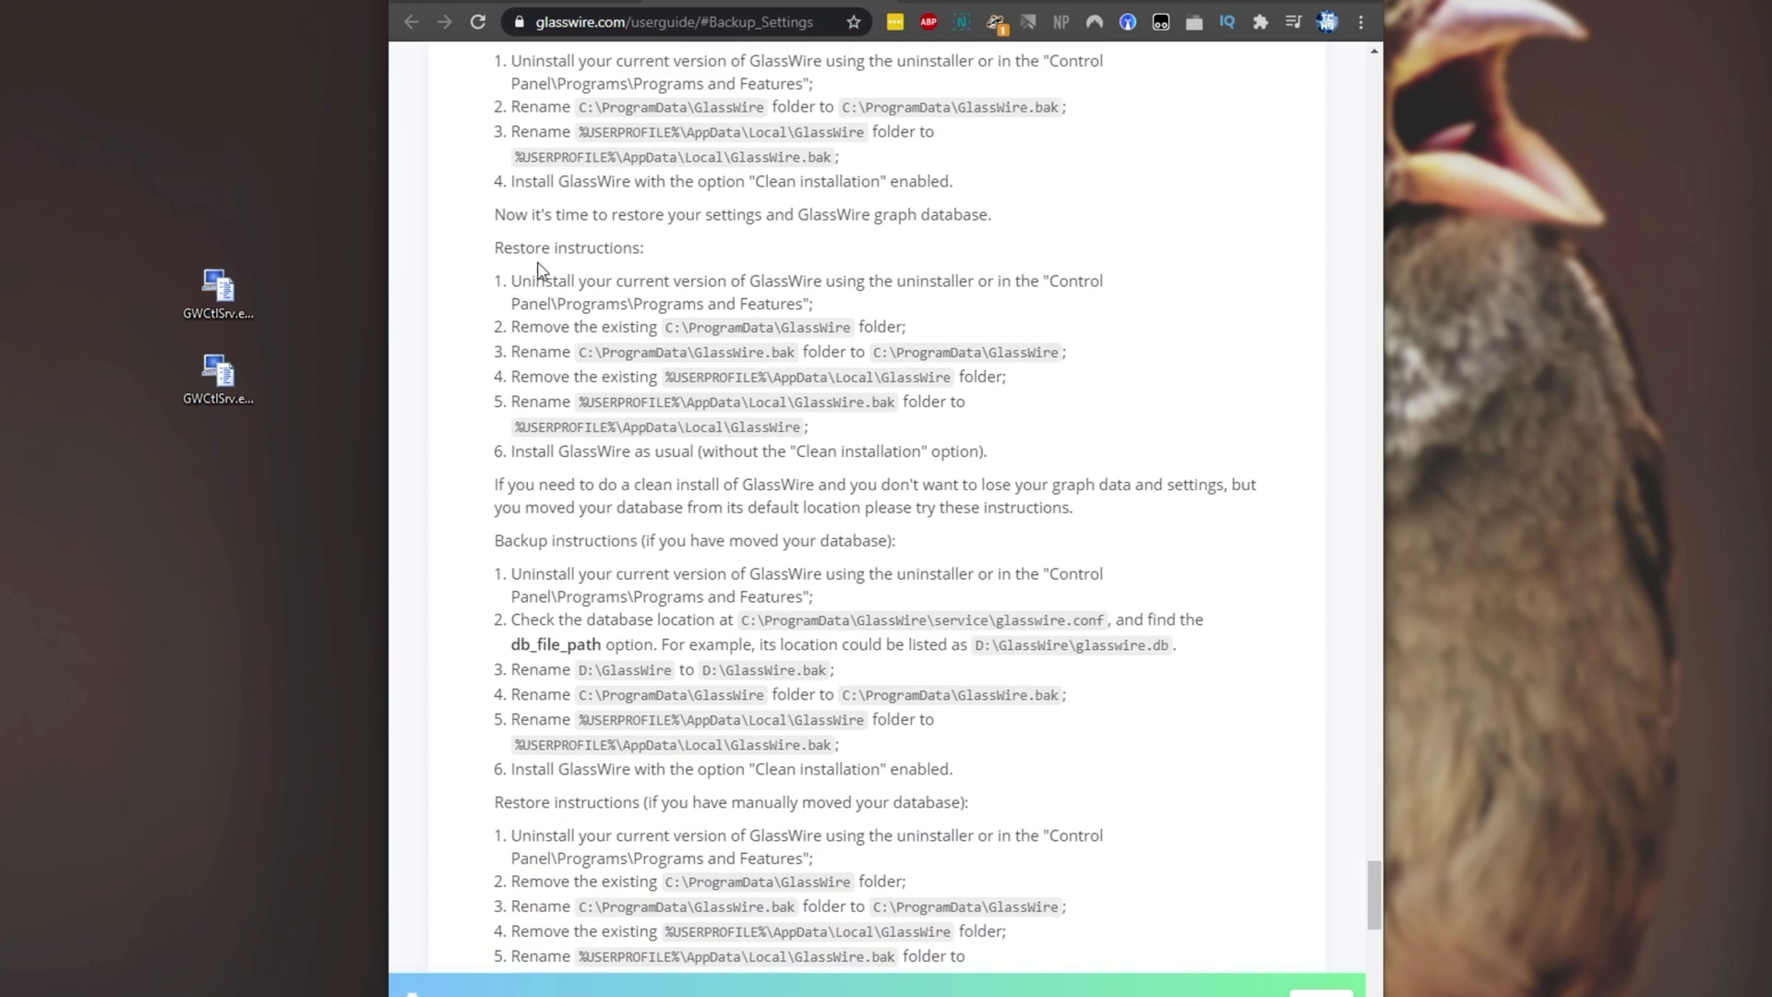
pyautogui.moveTo(496, 247); pyautogui.dragTo(641, 251)
pyautogui.scroll(1, 670, 240)
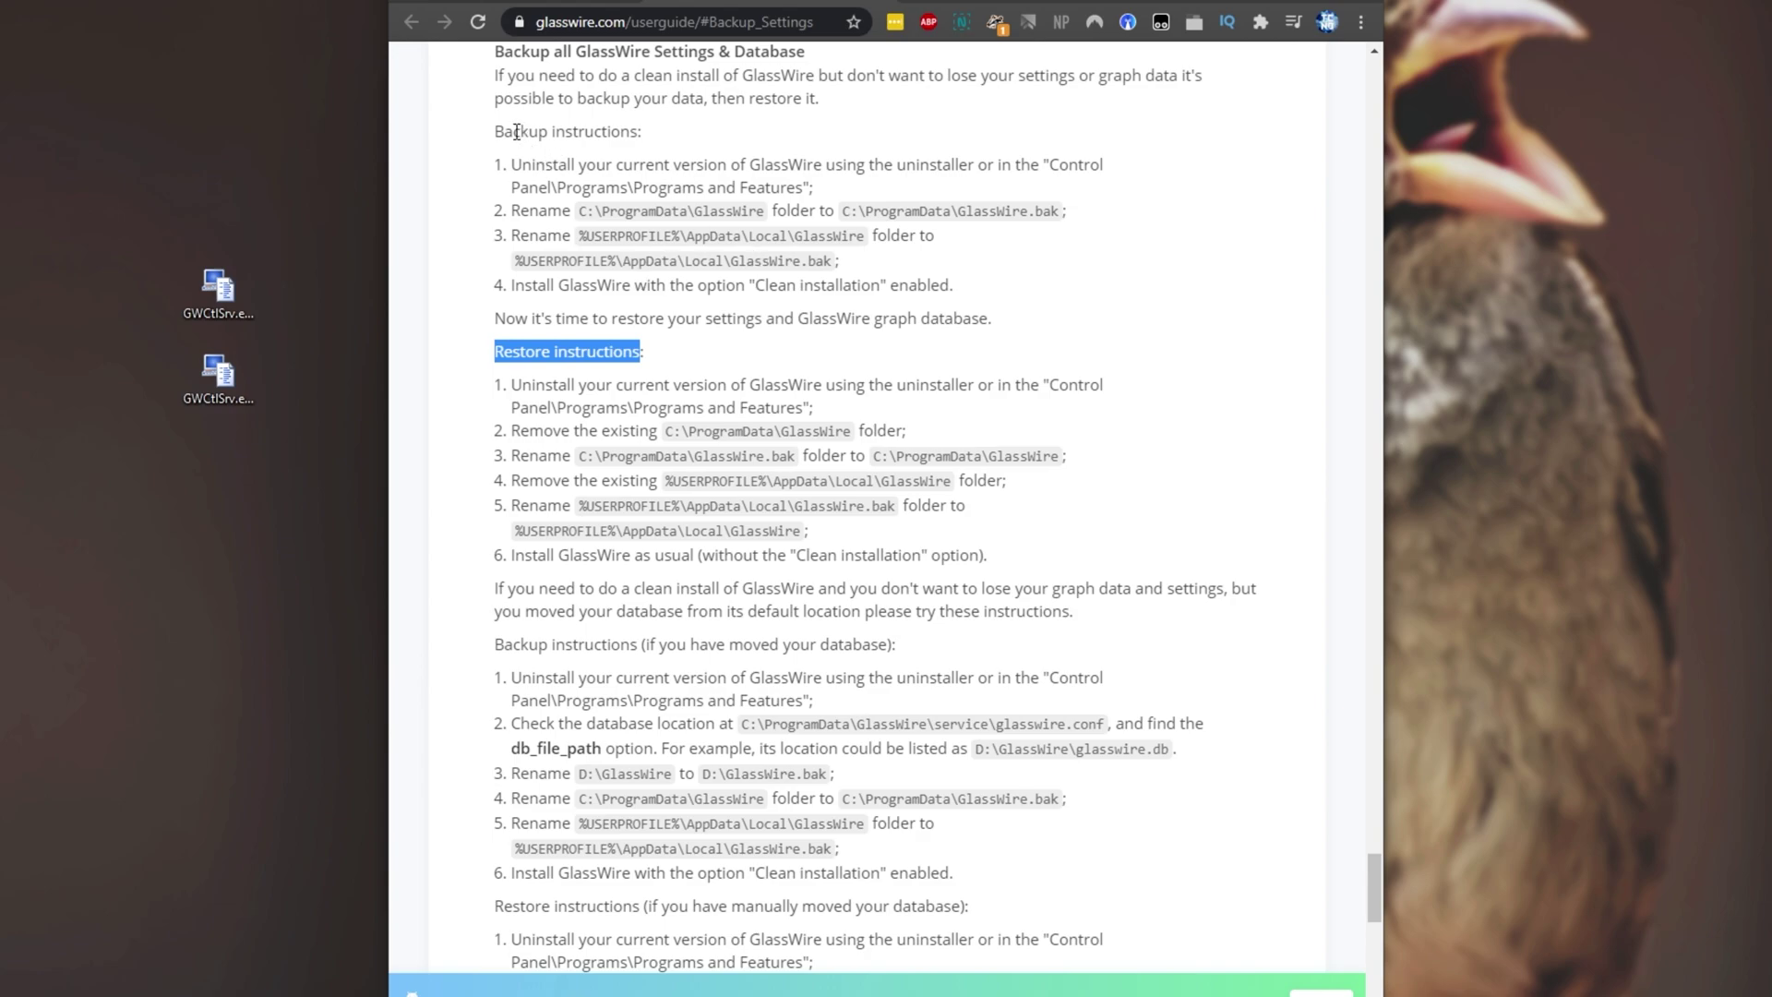
pyautogui.moveTo(496, 131); pyautogui.dragTo(646, 133)
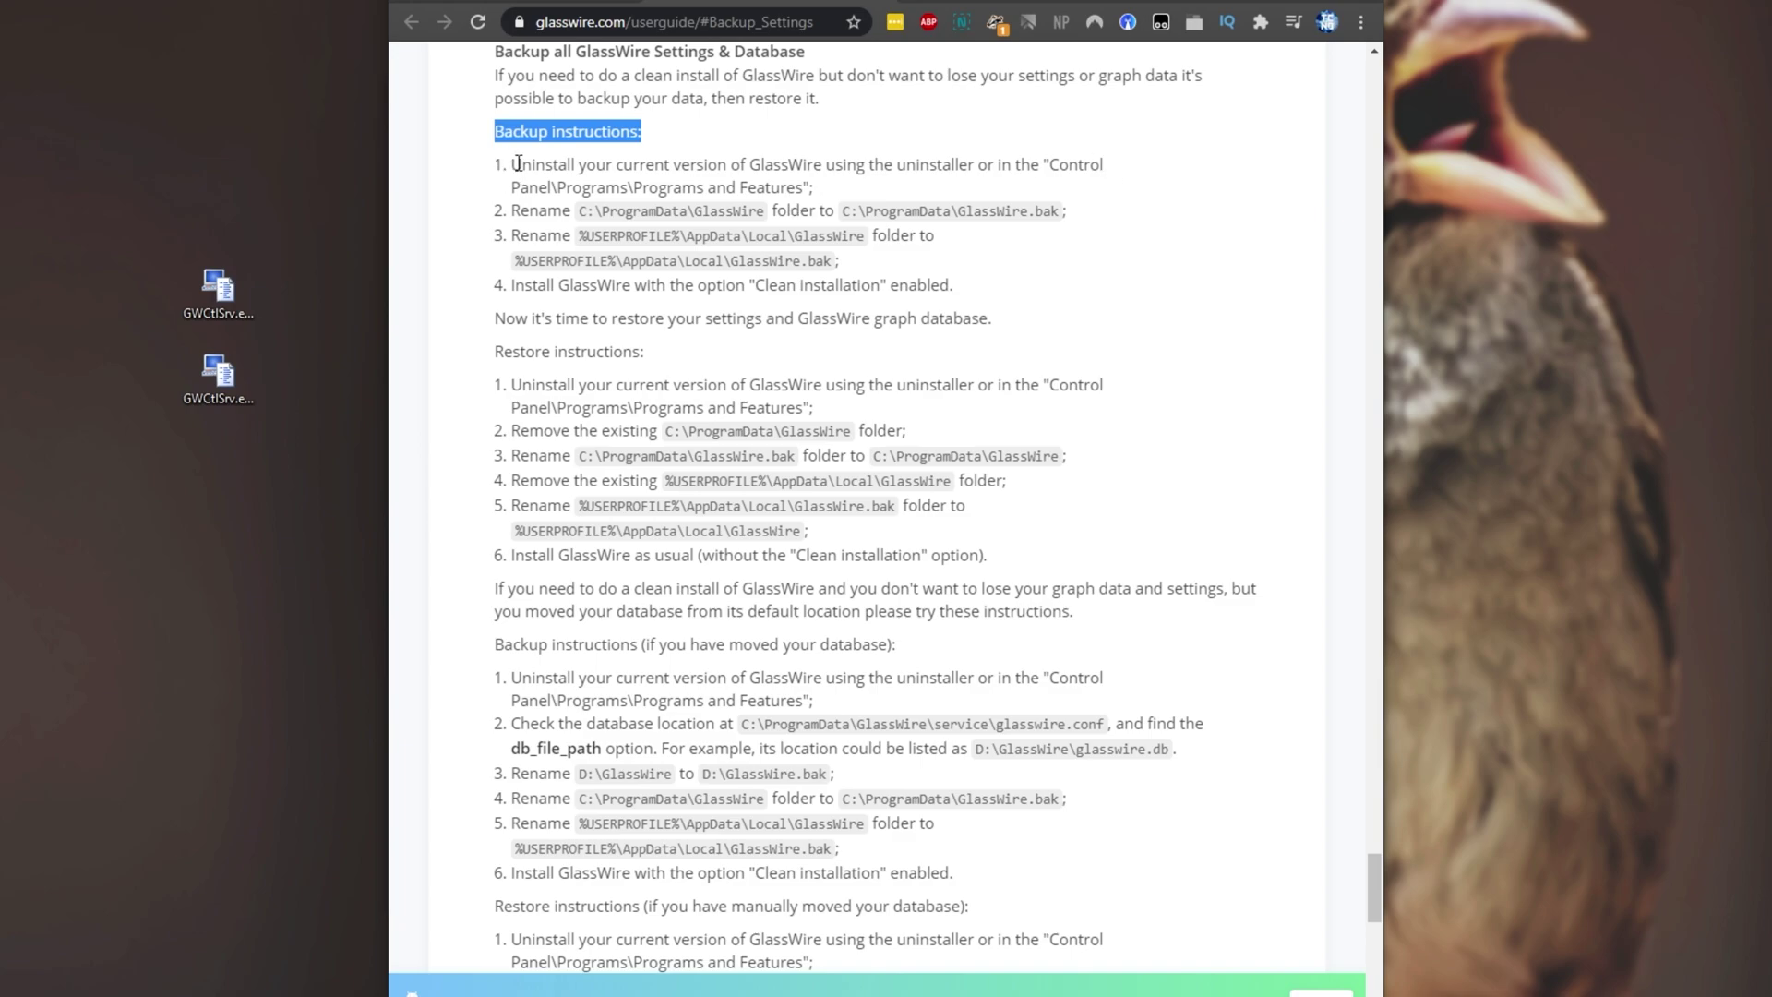
pyautogui.moveTo(512, 164); pyautogui.dragTo(1151, 189)
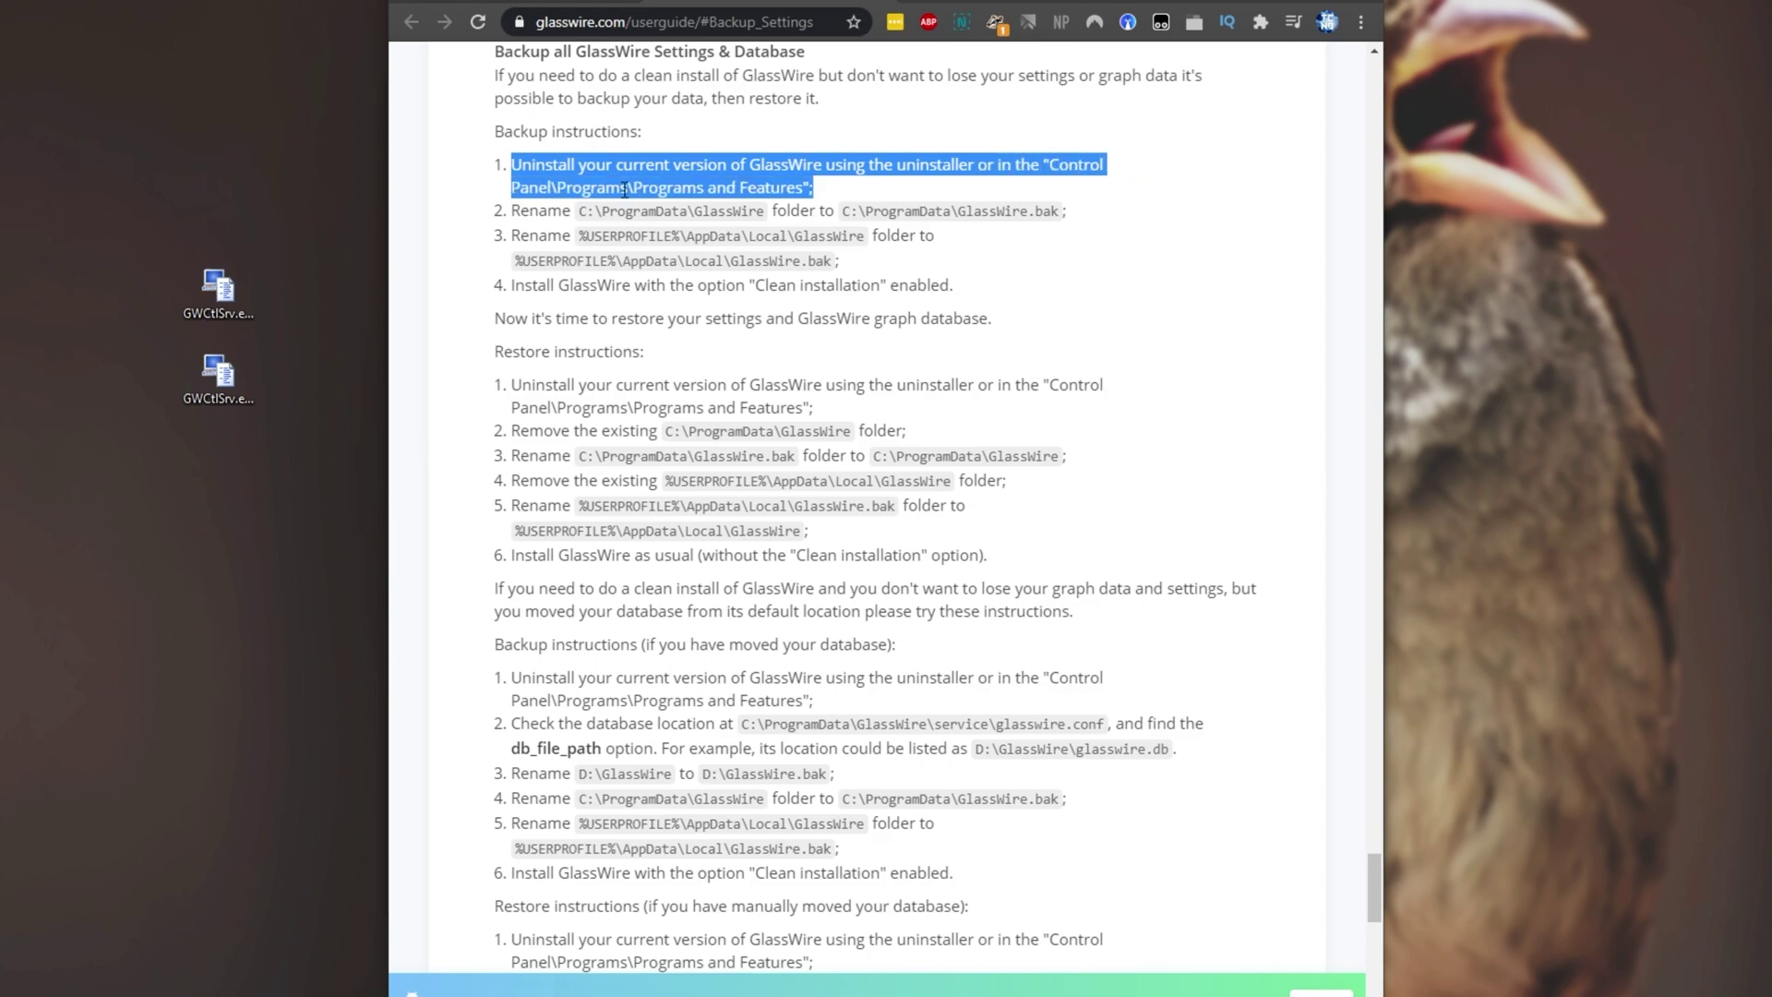
pyautogui.click(832, 205)
# Open Windows' Add or remove programs settings and filter the app list for "glass"
pyautogui.press('super')
pyautogui.write('add')
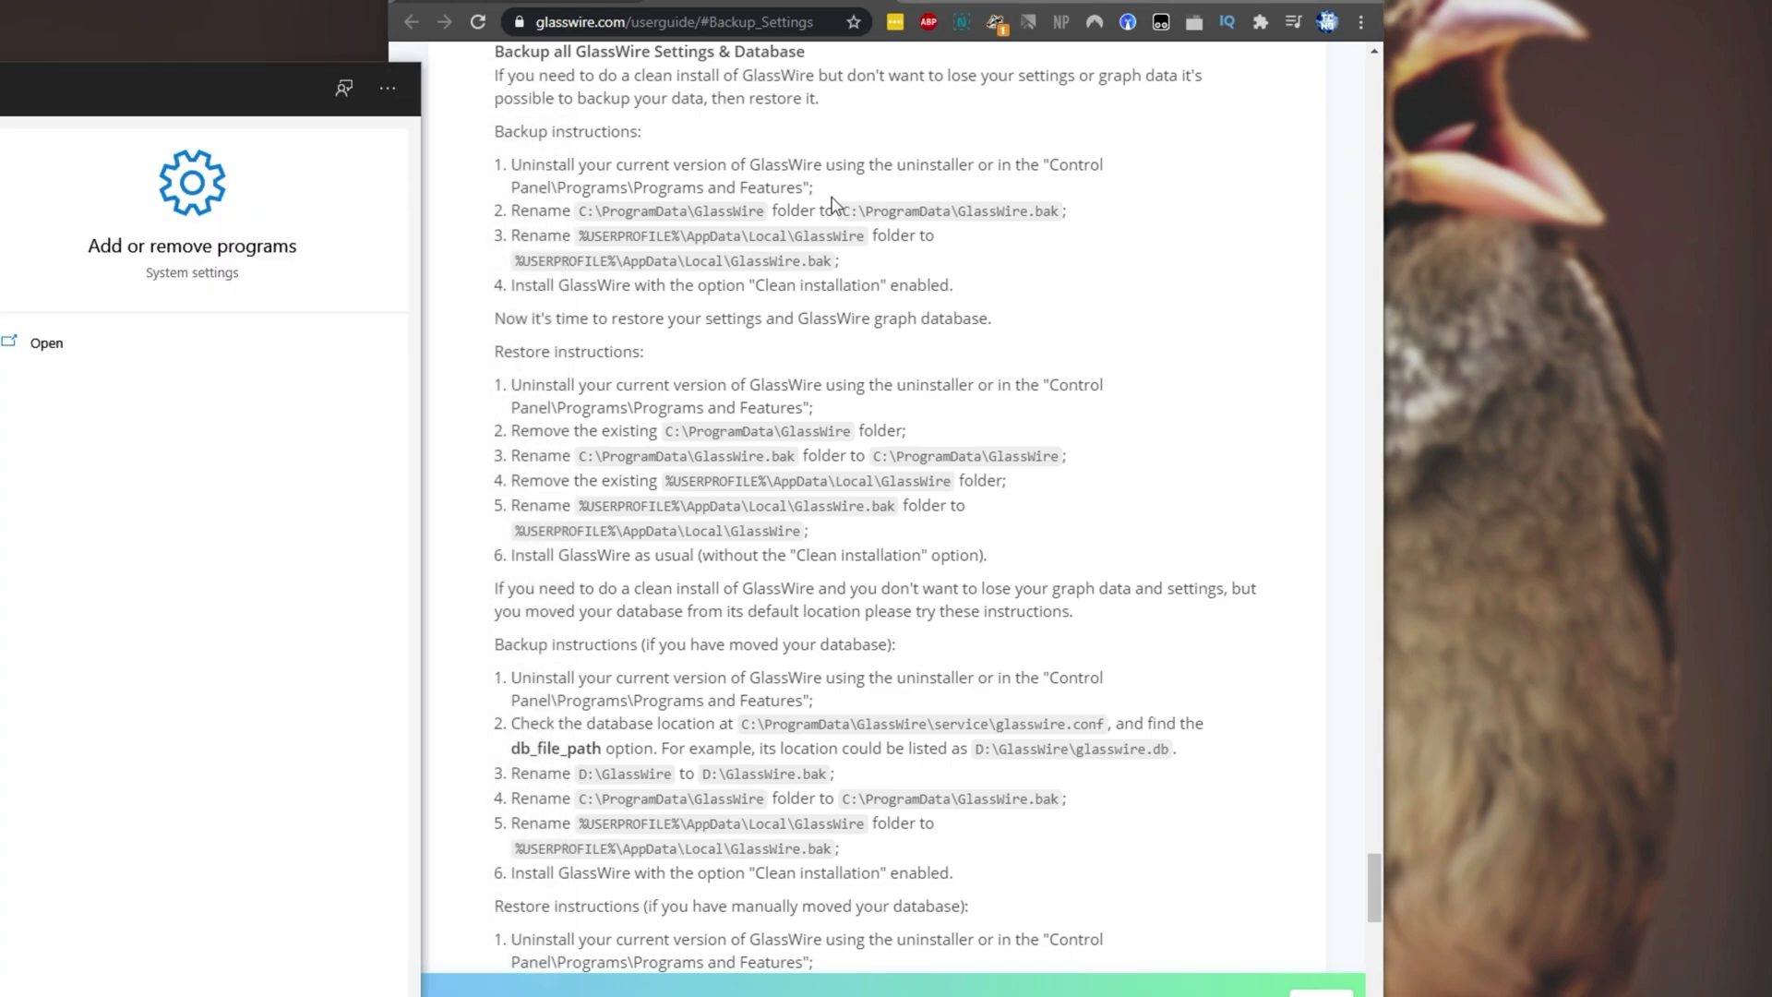
pyautogui.press('Return')
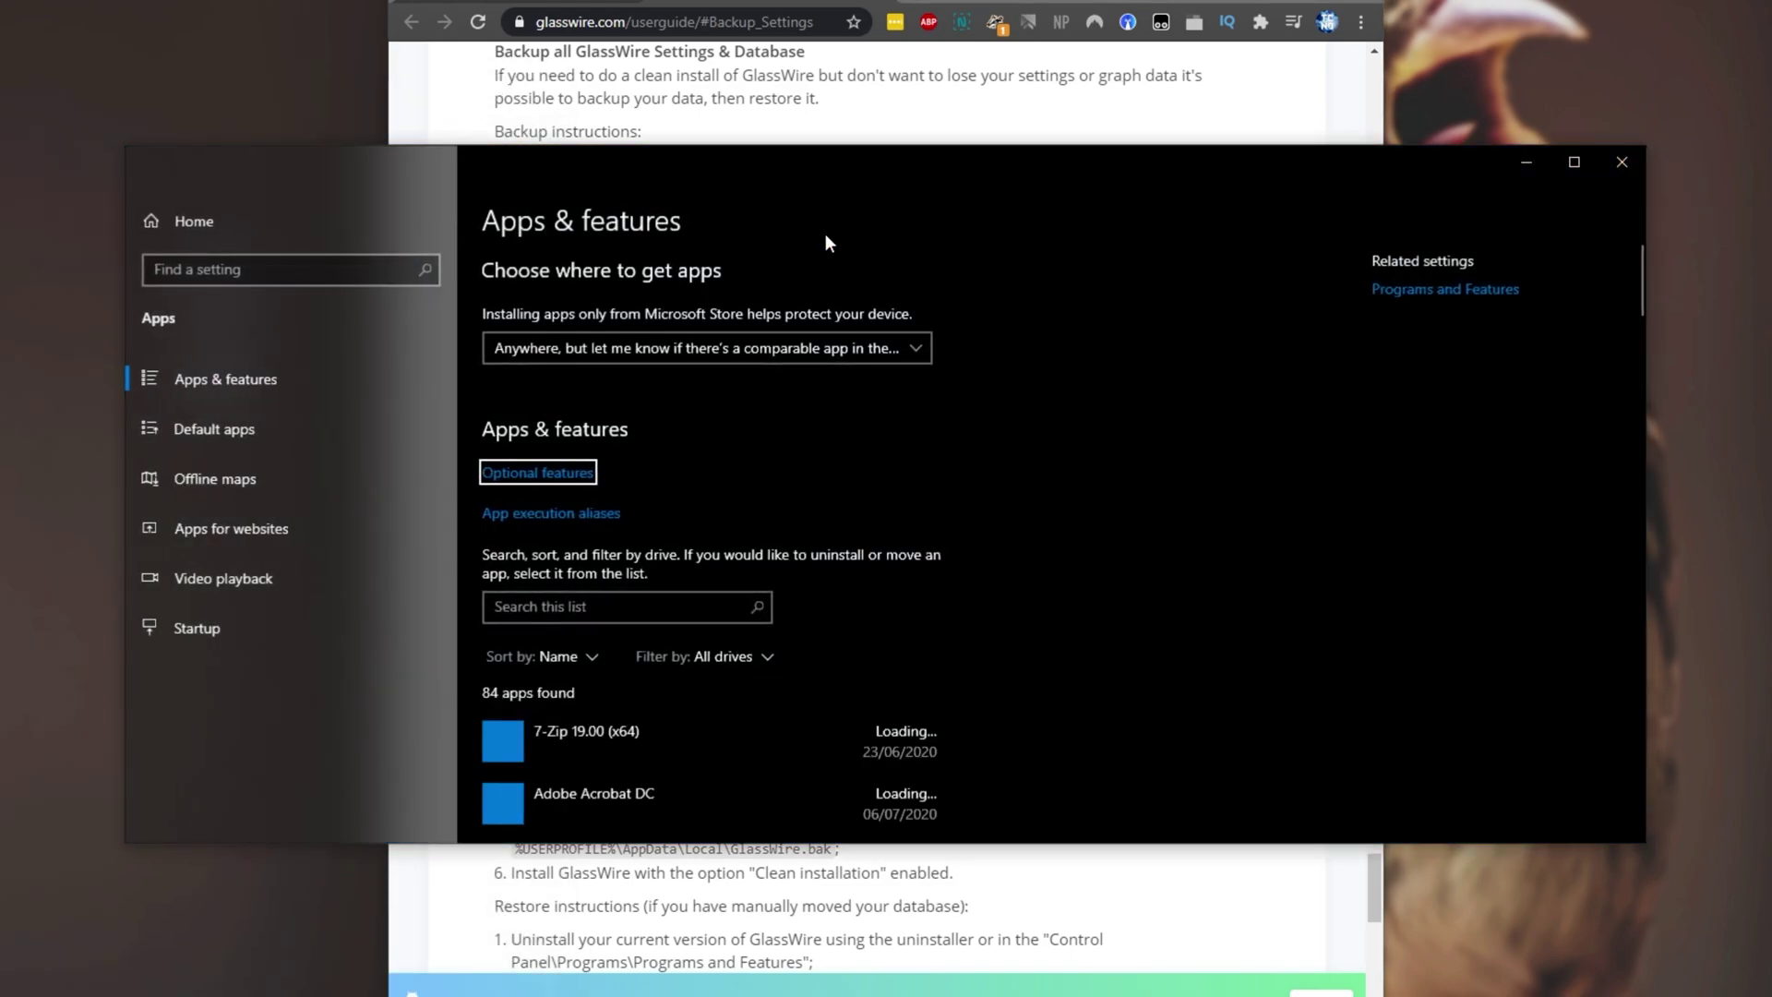
pyautogui.click(669, 606)
pyautogui.write('gla')
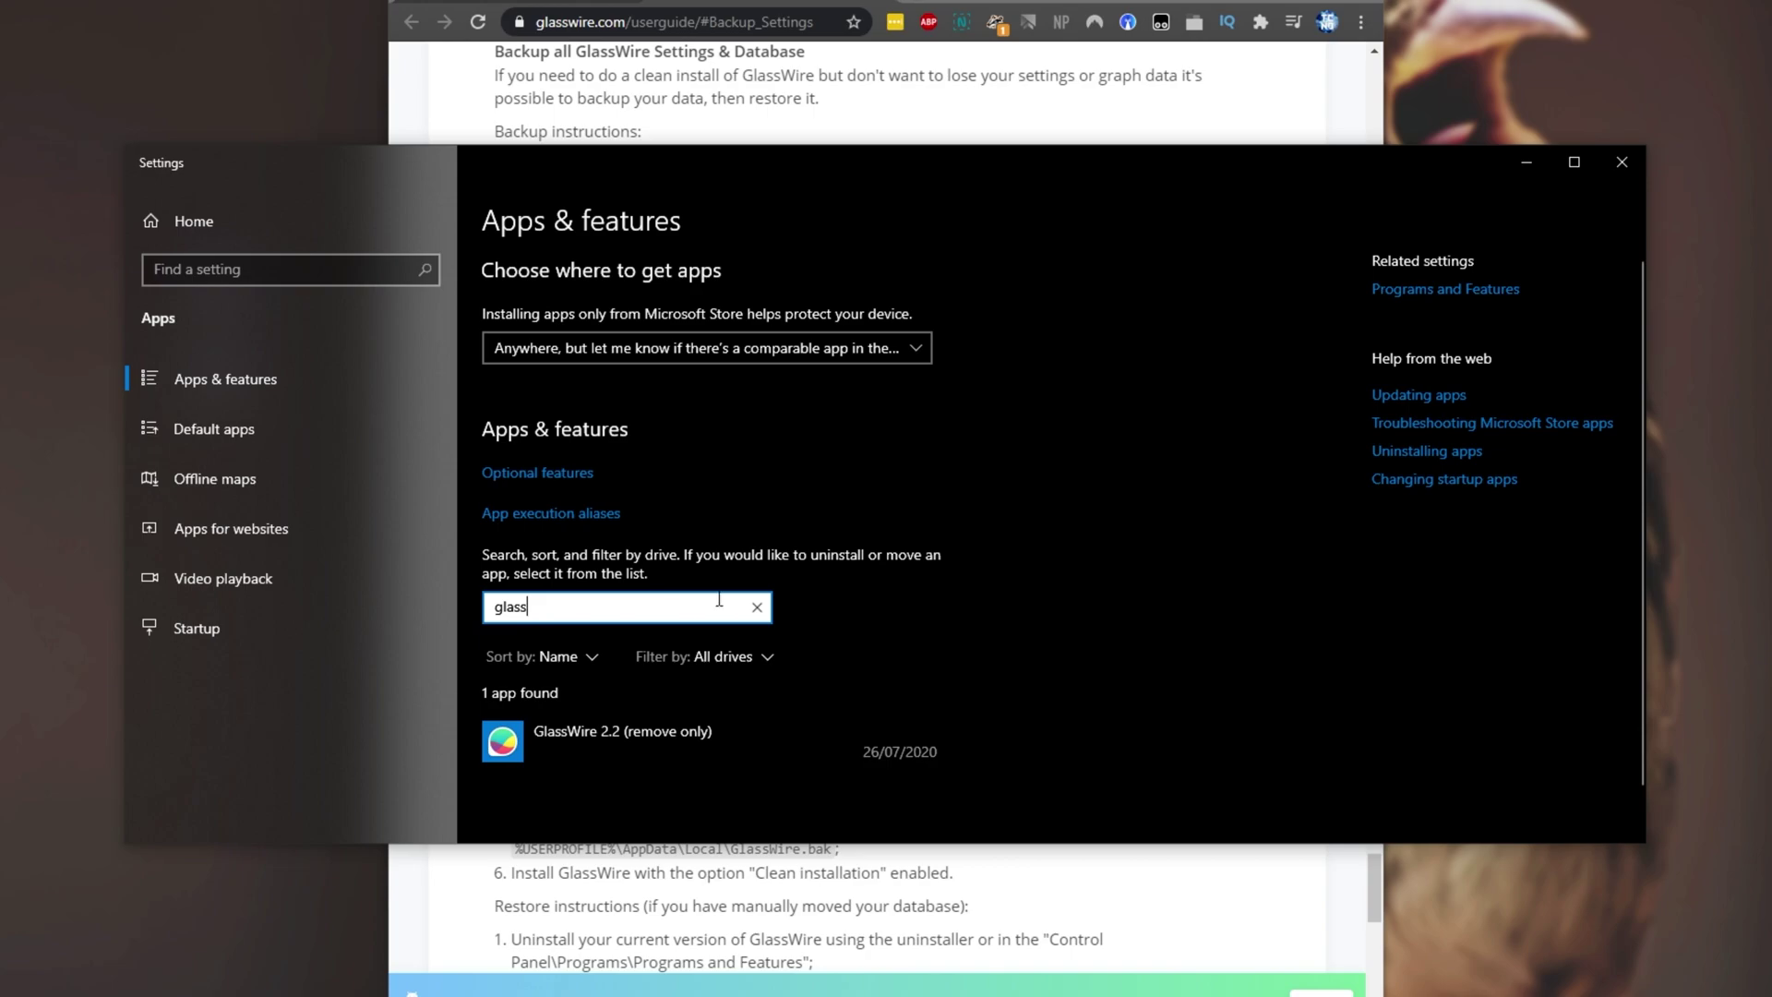
pyautogui.write('ss')
# Uninstall GlassWire 2.2 and complete its uninstall wizard without visiting the feedback page
pyautogui.click(798, 751)
pyautogui.click(890, 691)
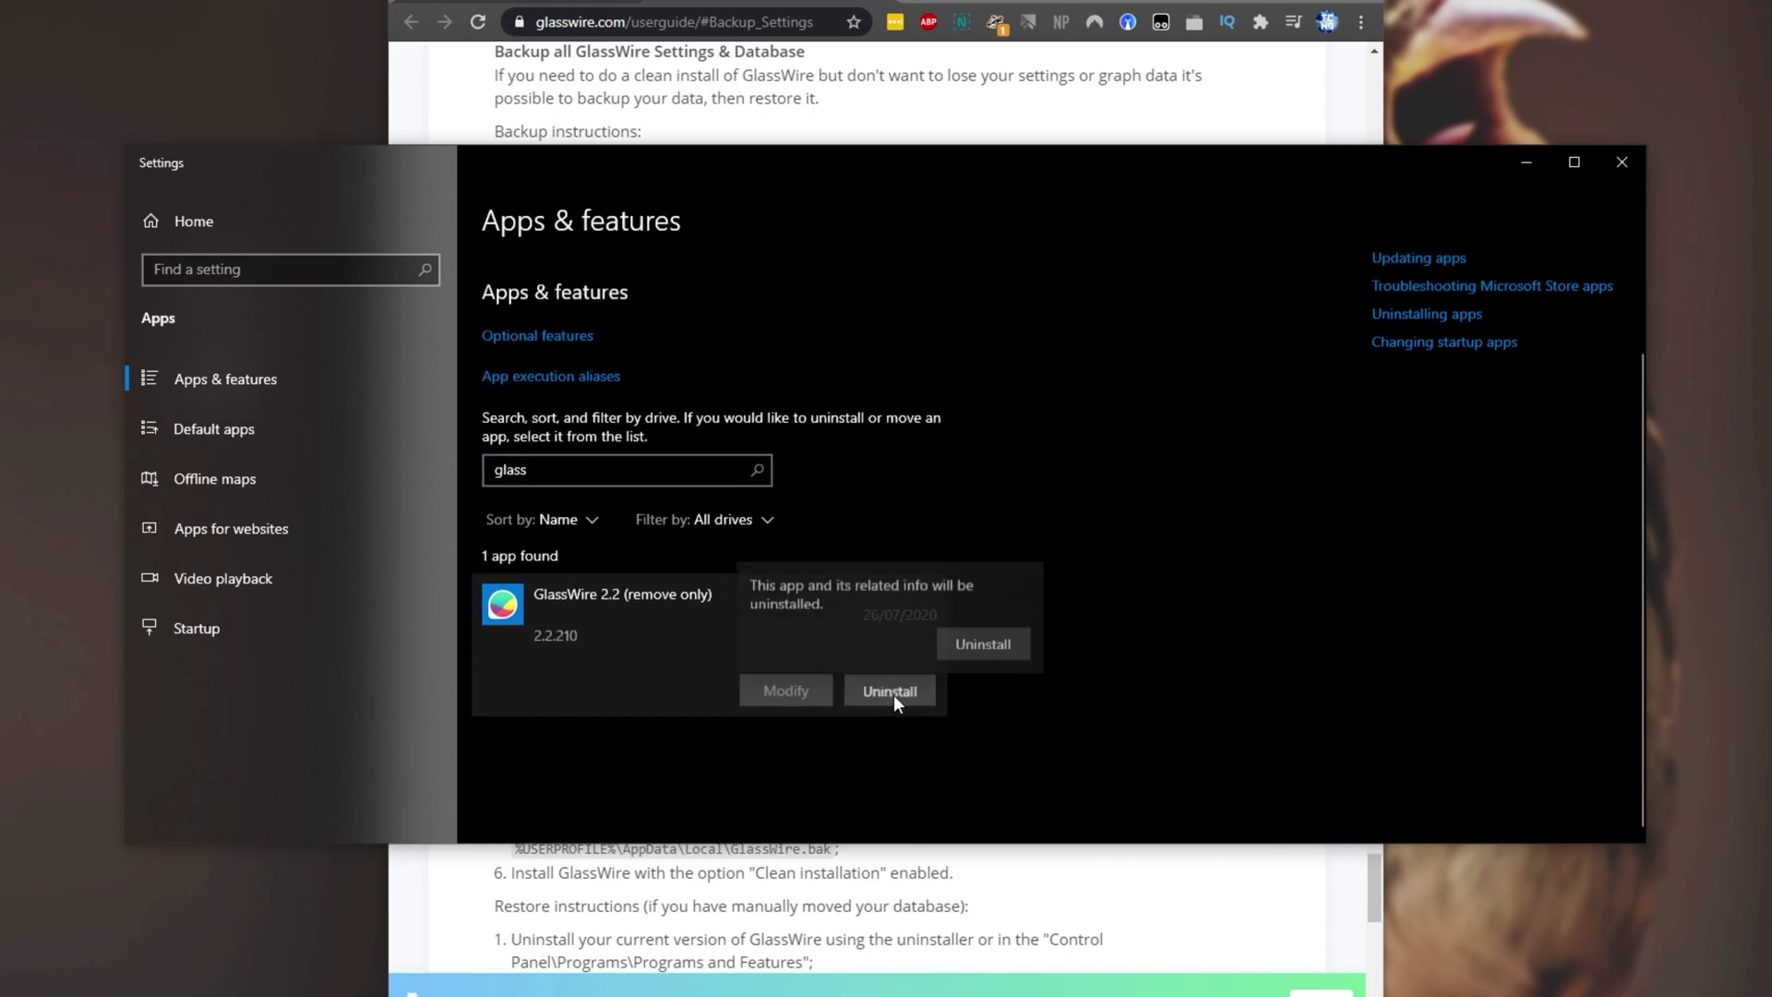
pyautogui.click(983, 640)
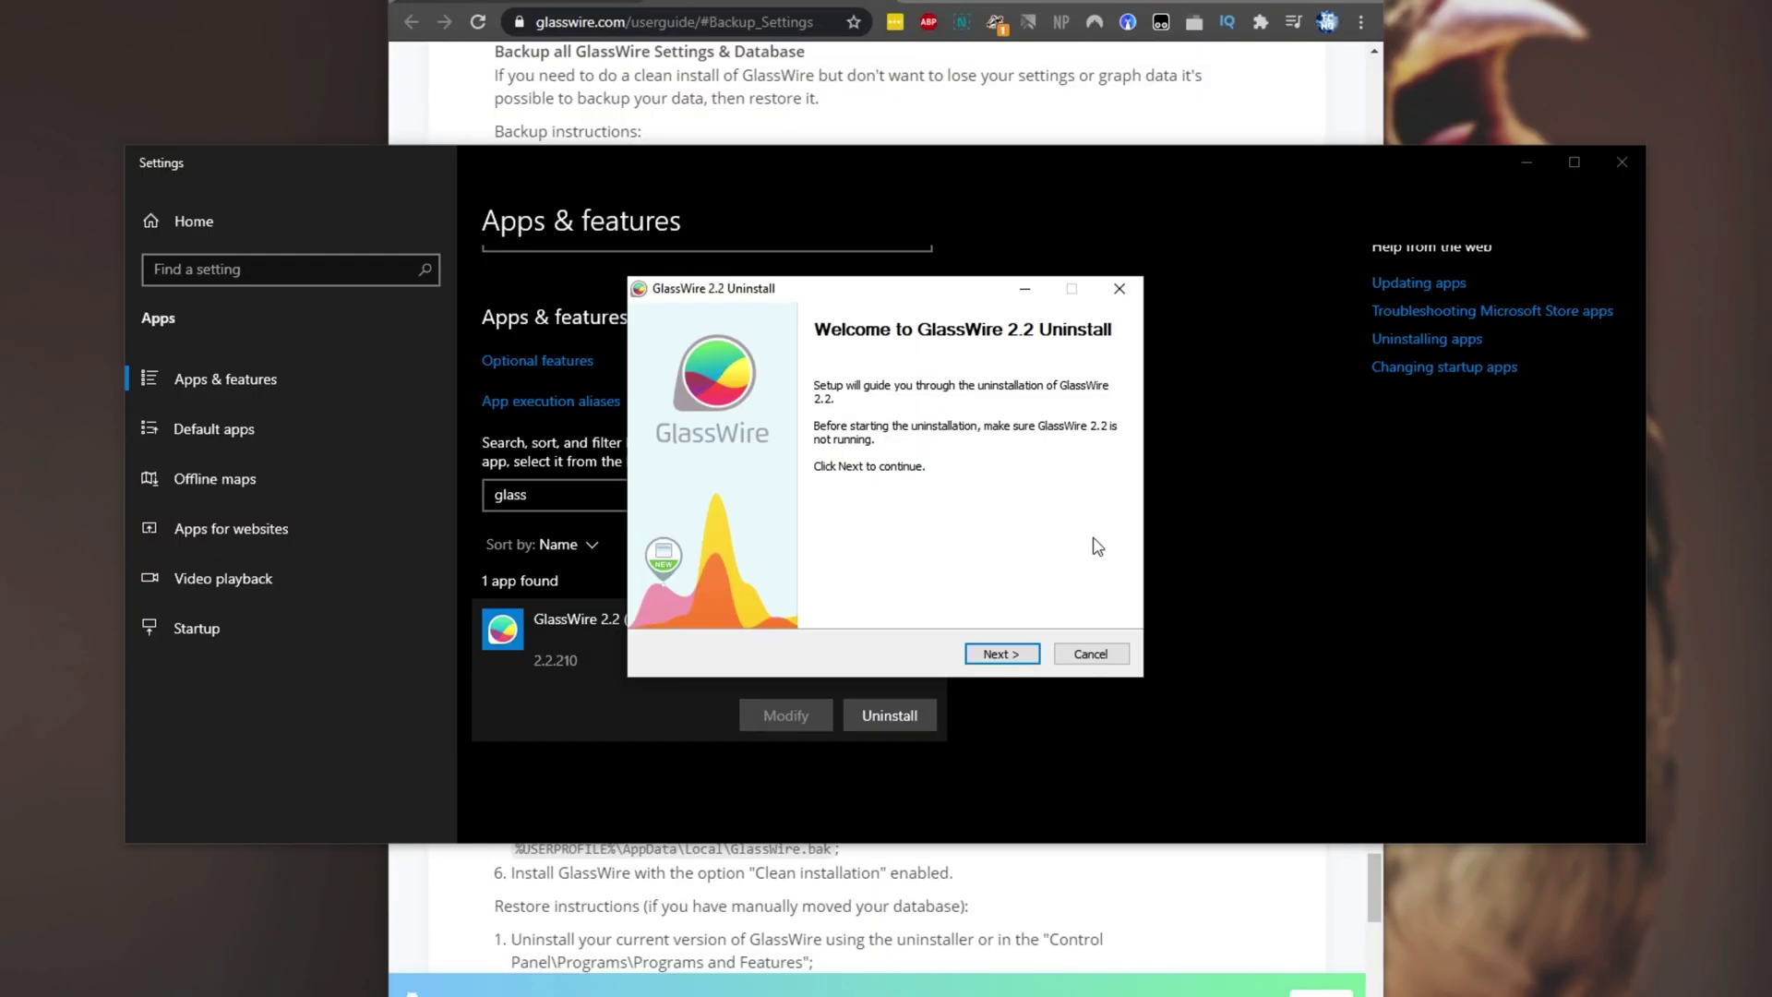
pyautogui.click(1002, 653)
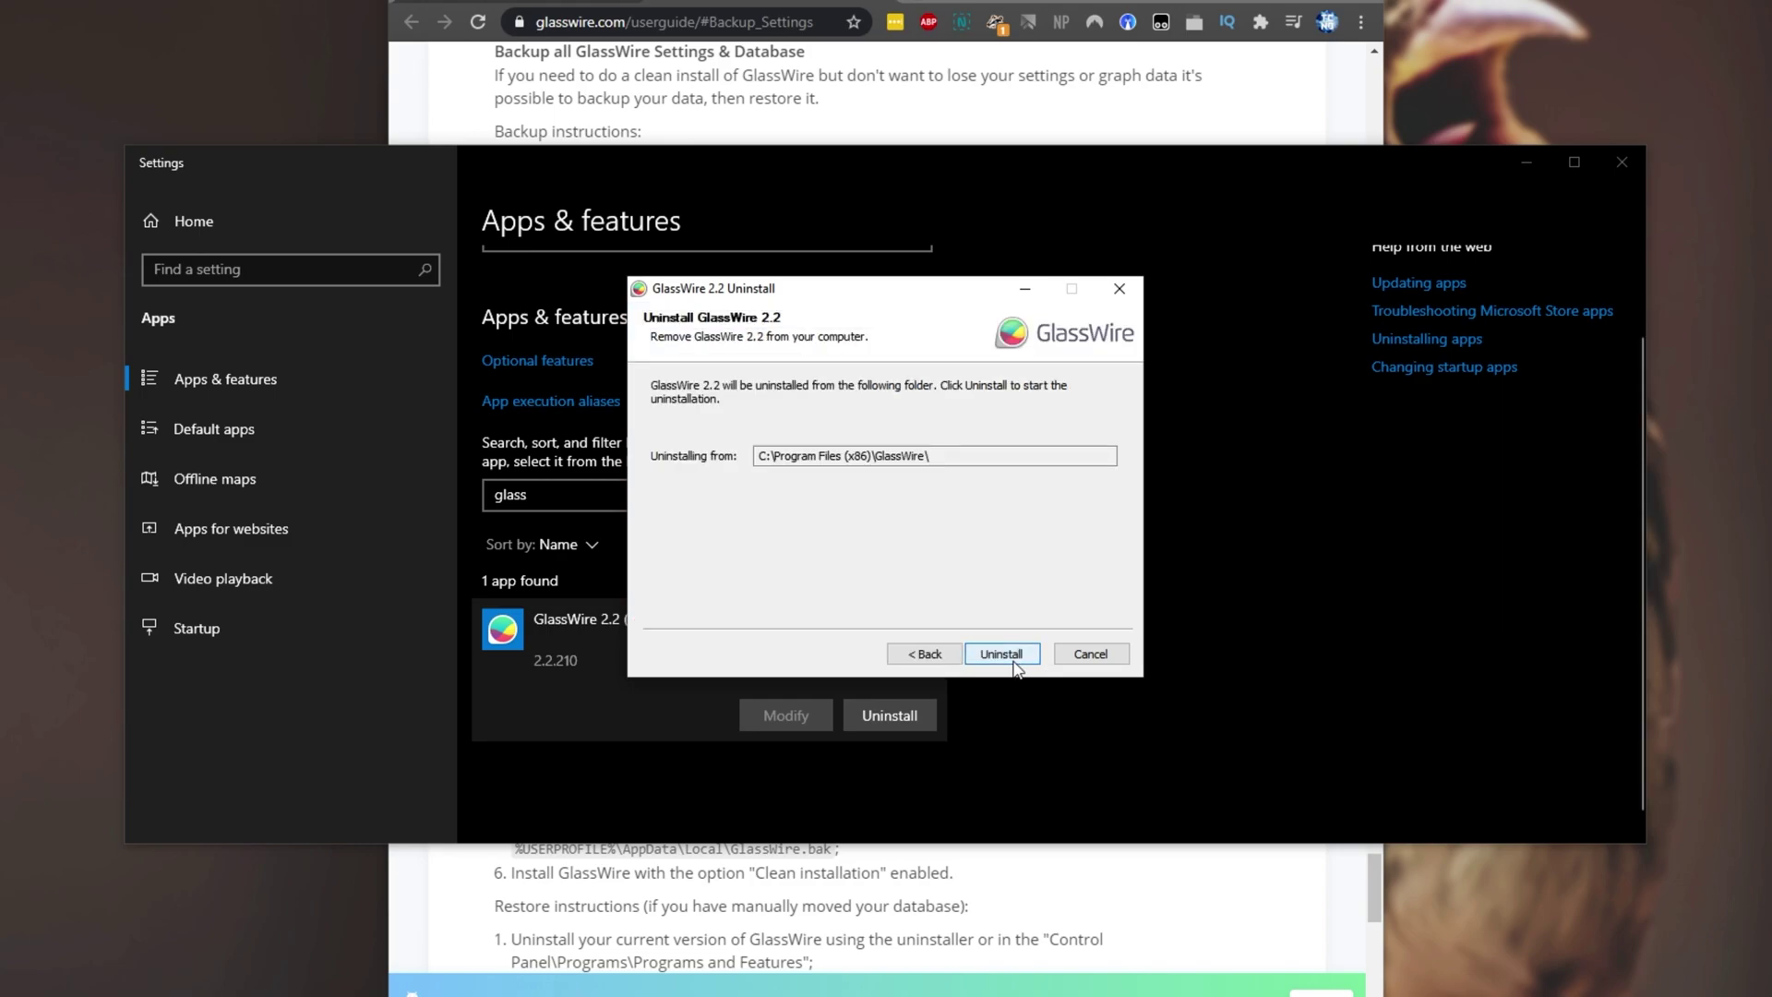
pyautogui.click(1006, 655)
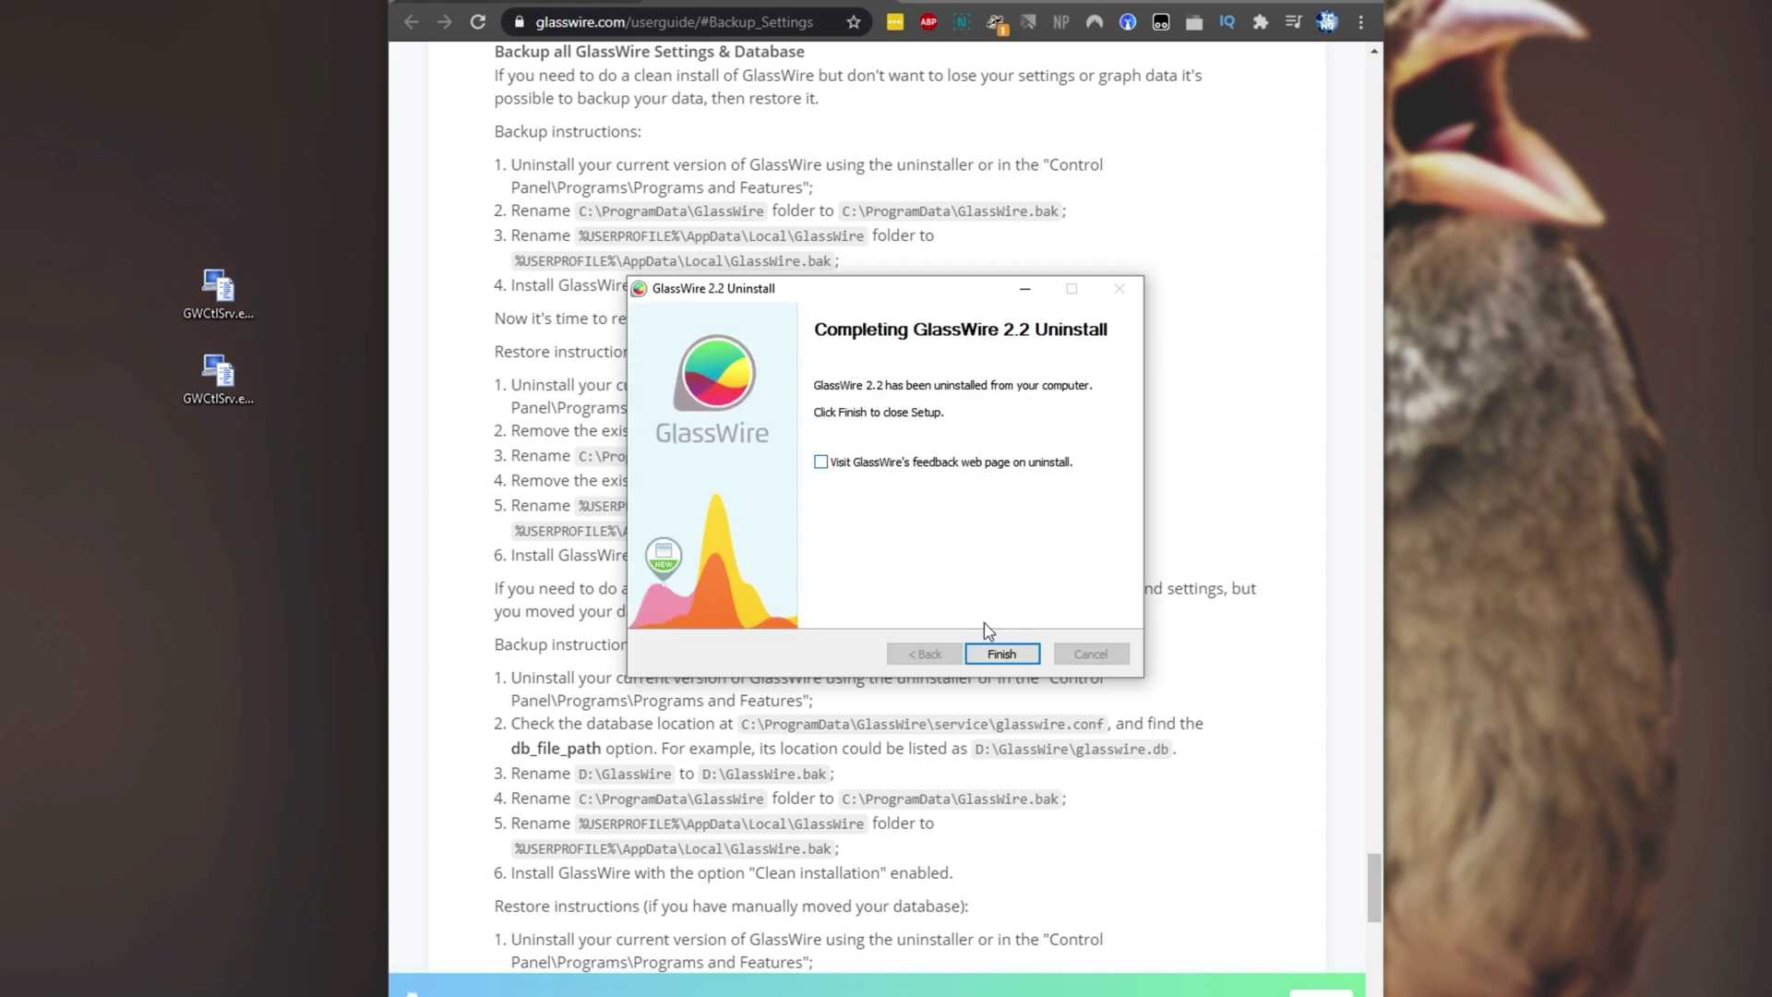
pyautogui.click(1001, 654)
# Open C:\ProgramData in File Explorer, checking that the display of hidden items is enabled
pyautogui.moveTo(581, 212); pyautogui.dragTo(765, 220)
pyautogui.click(775, 291)
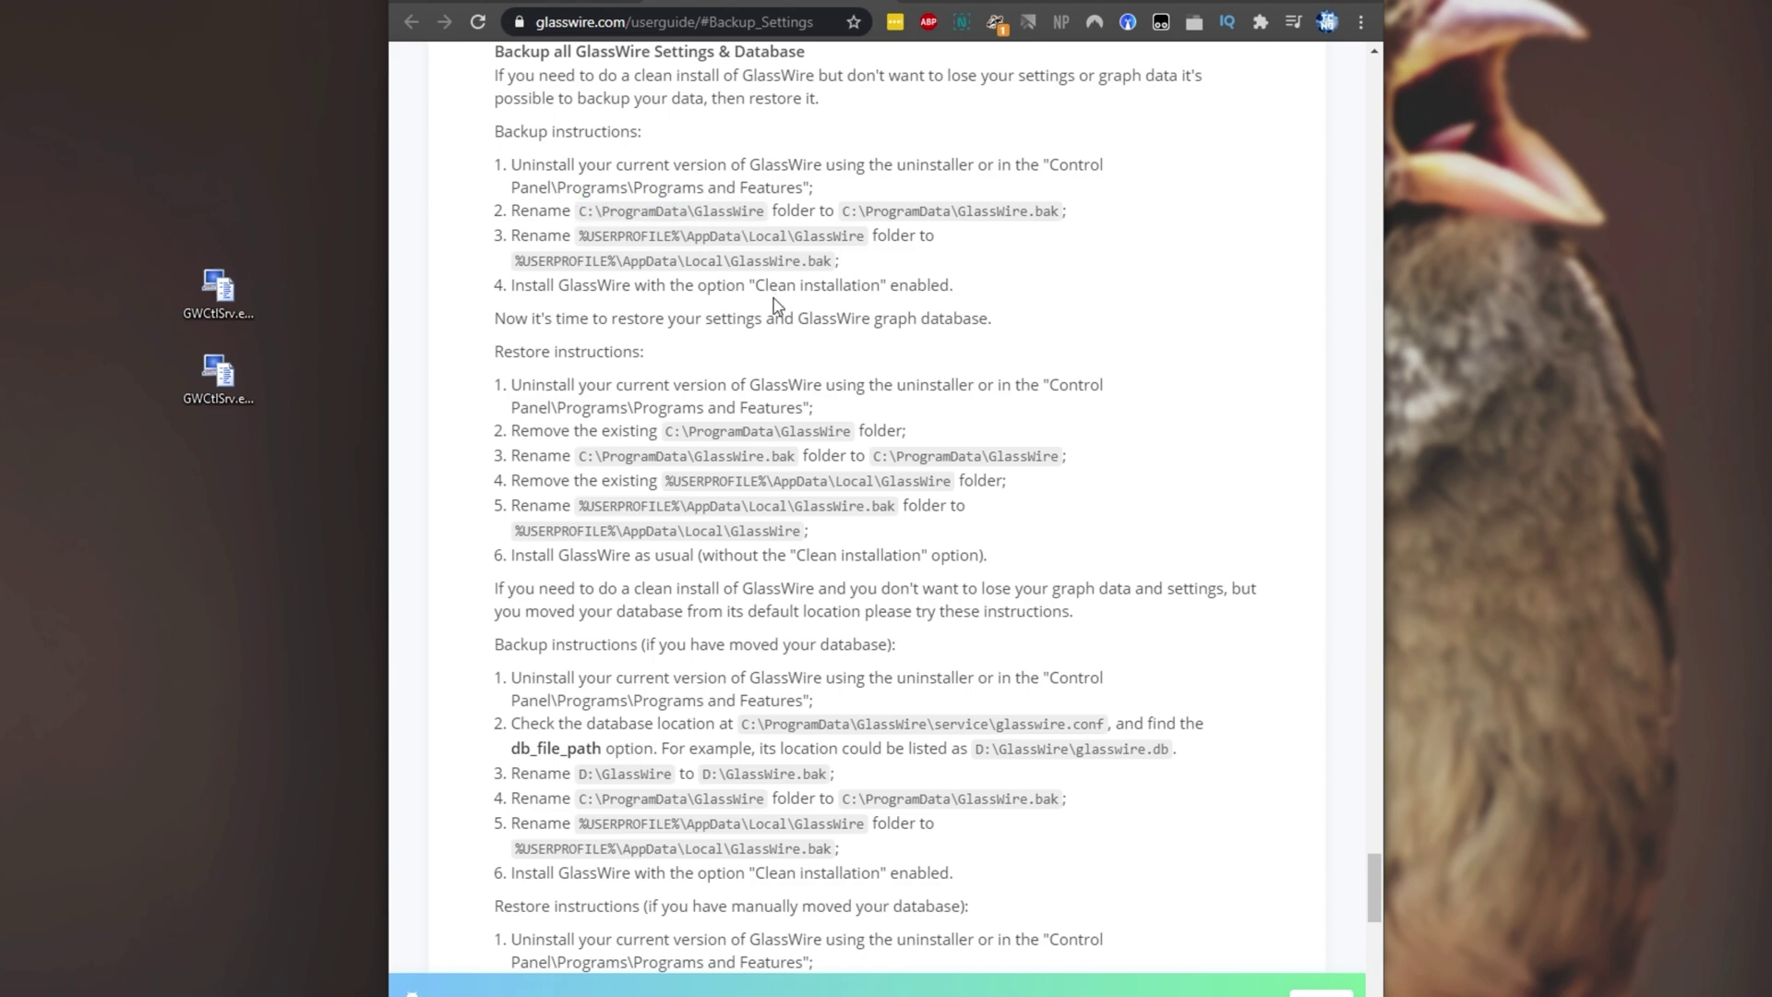
pyautogui.press('super+e')
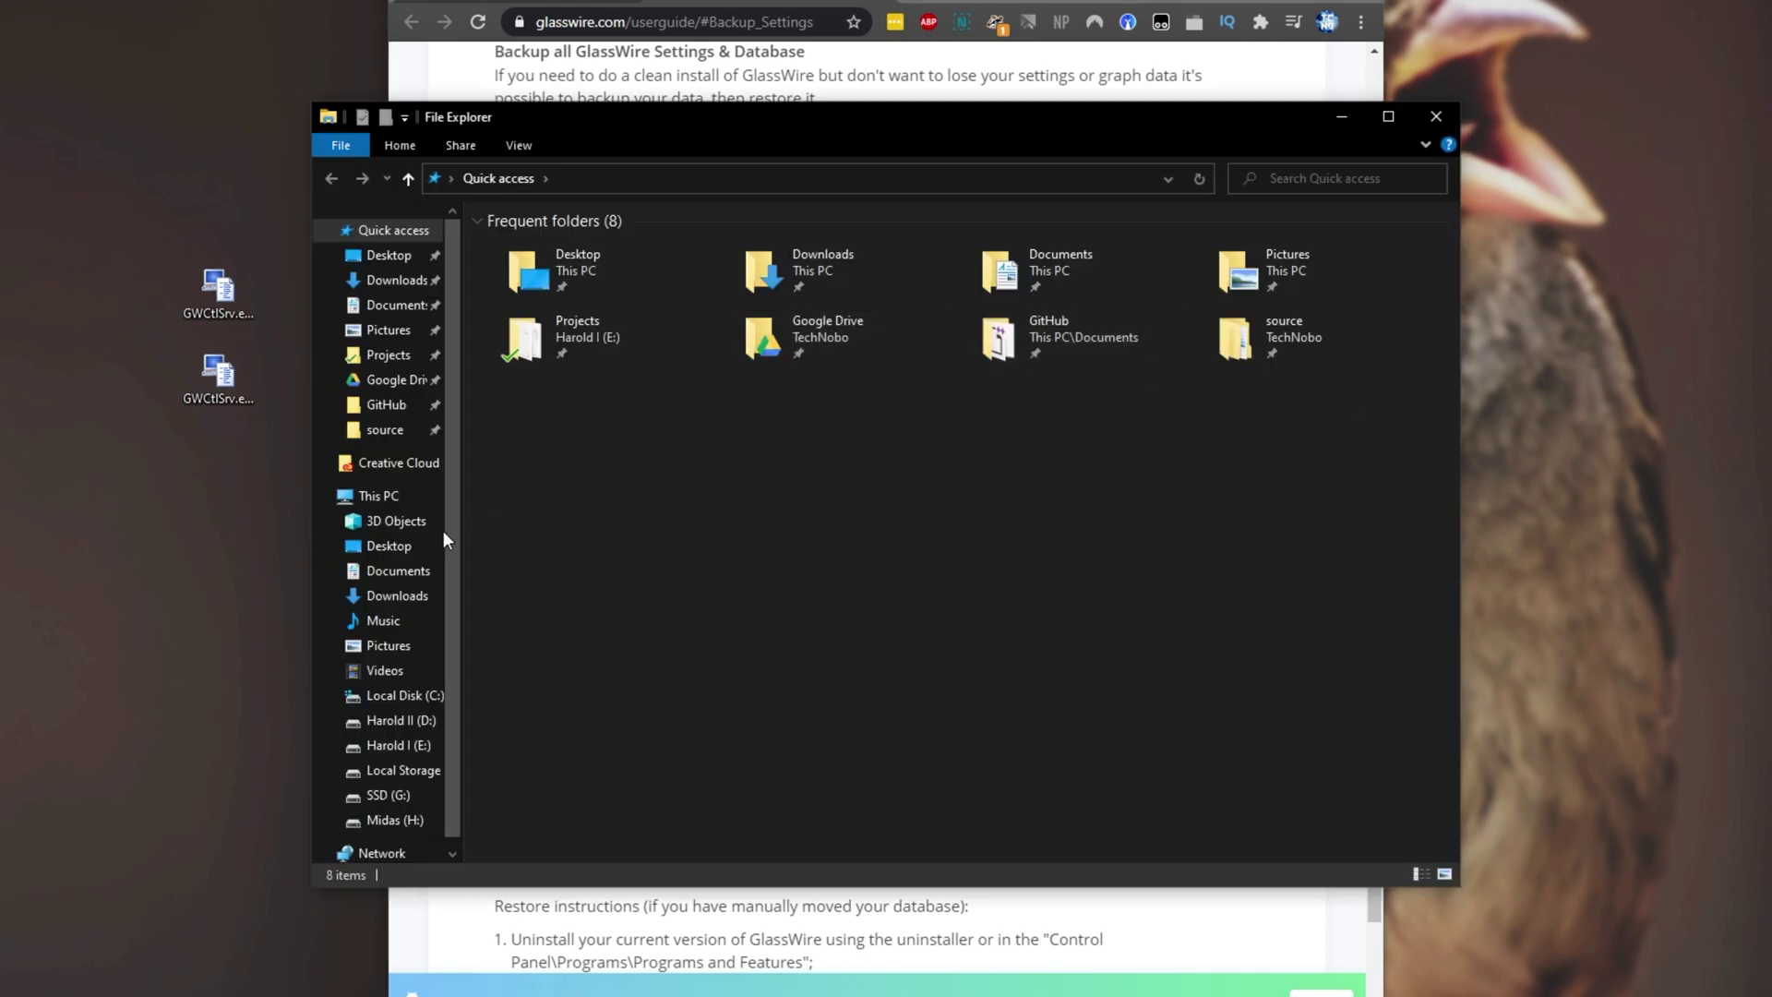
pyautogui.click(406, 696)
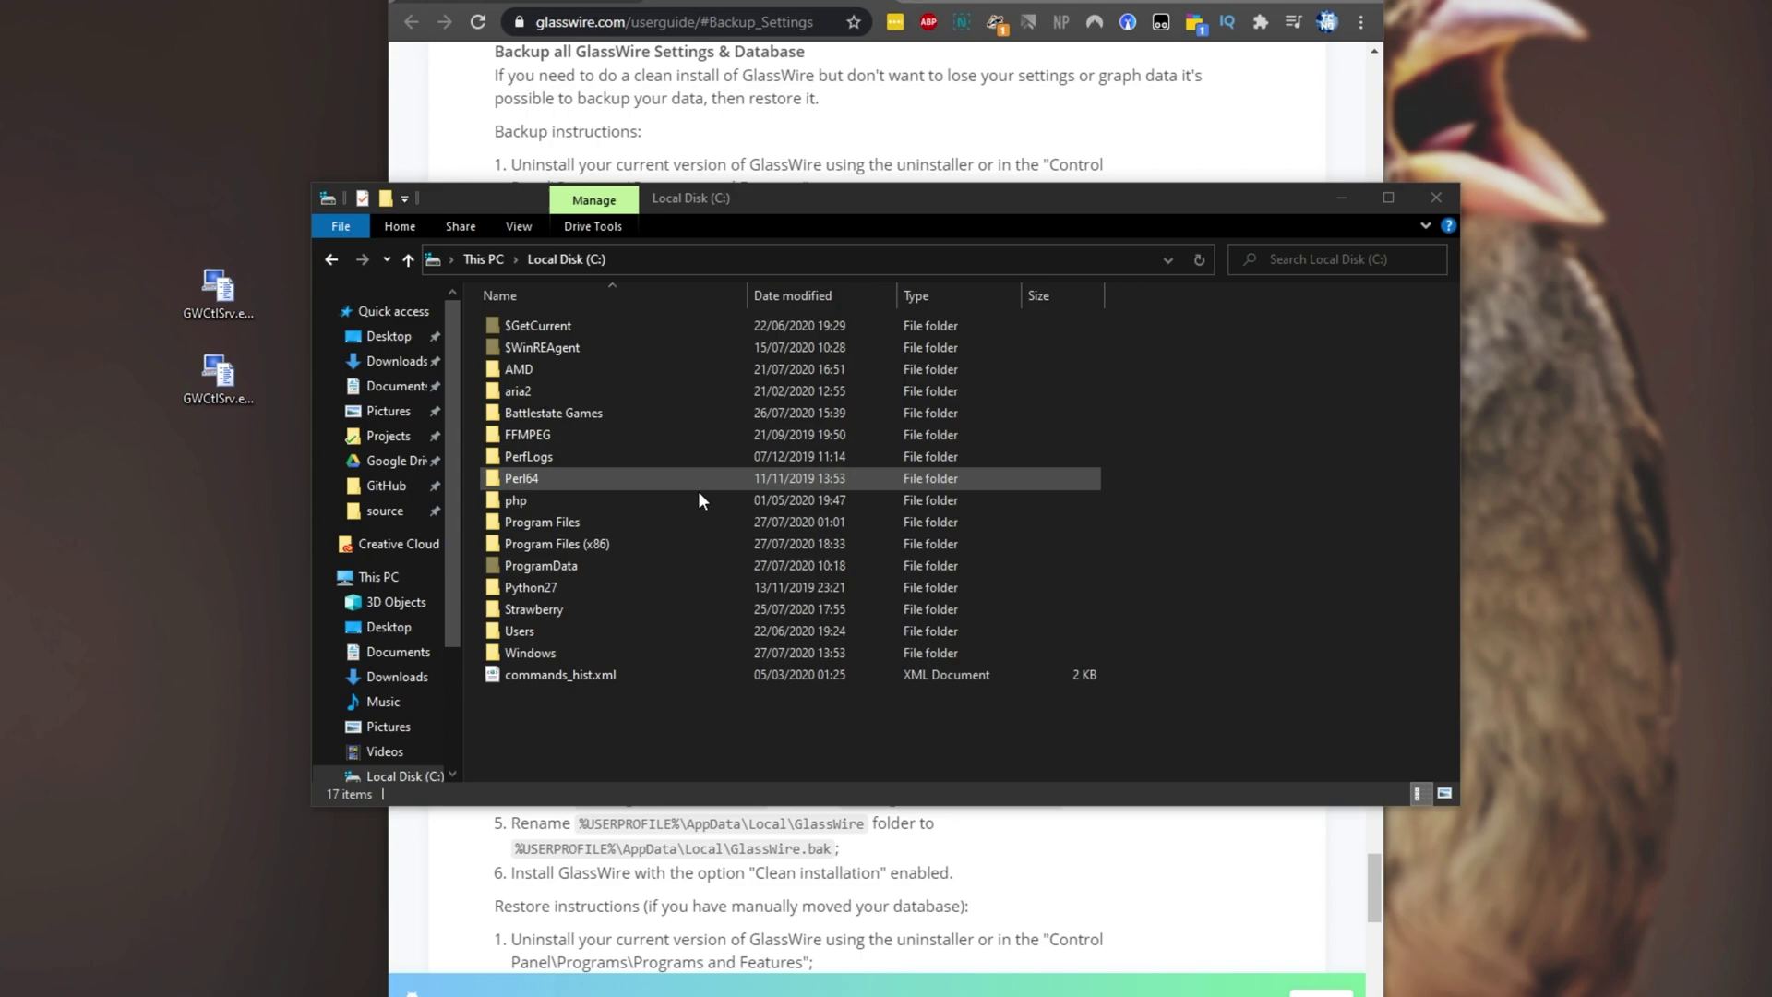
pyautogui.click(565, 567)
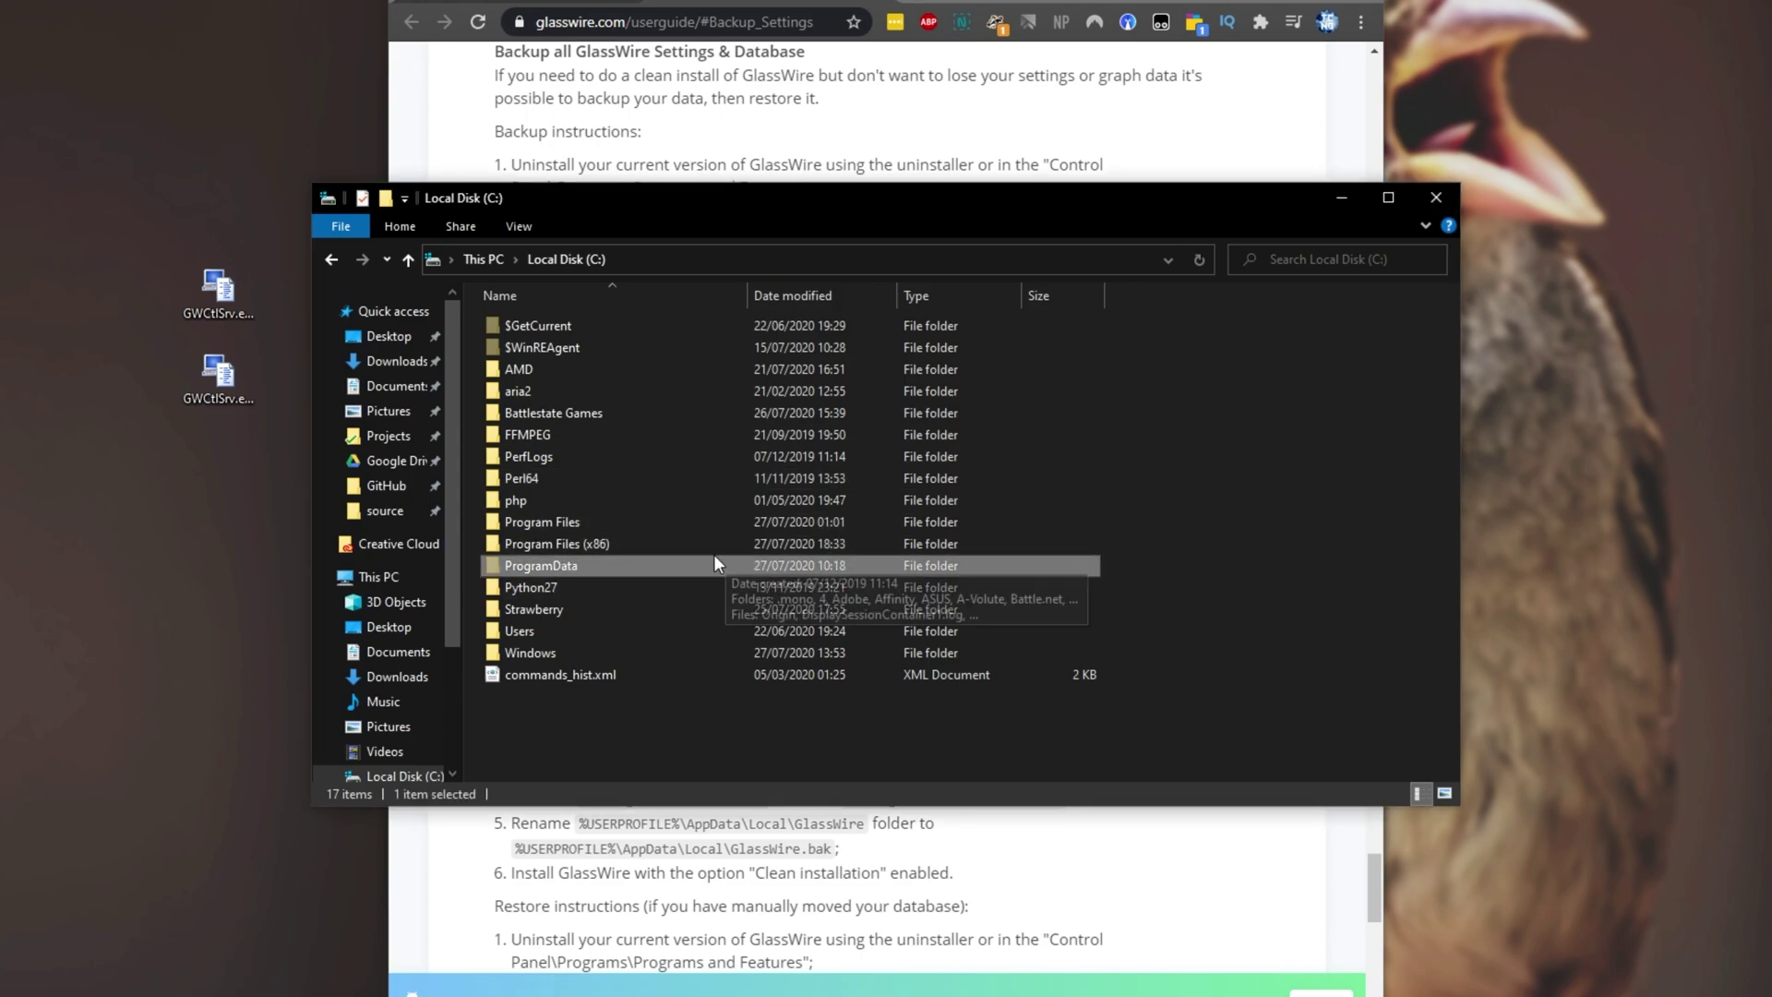
pyautogui.click(519, 229)
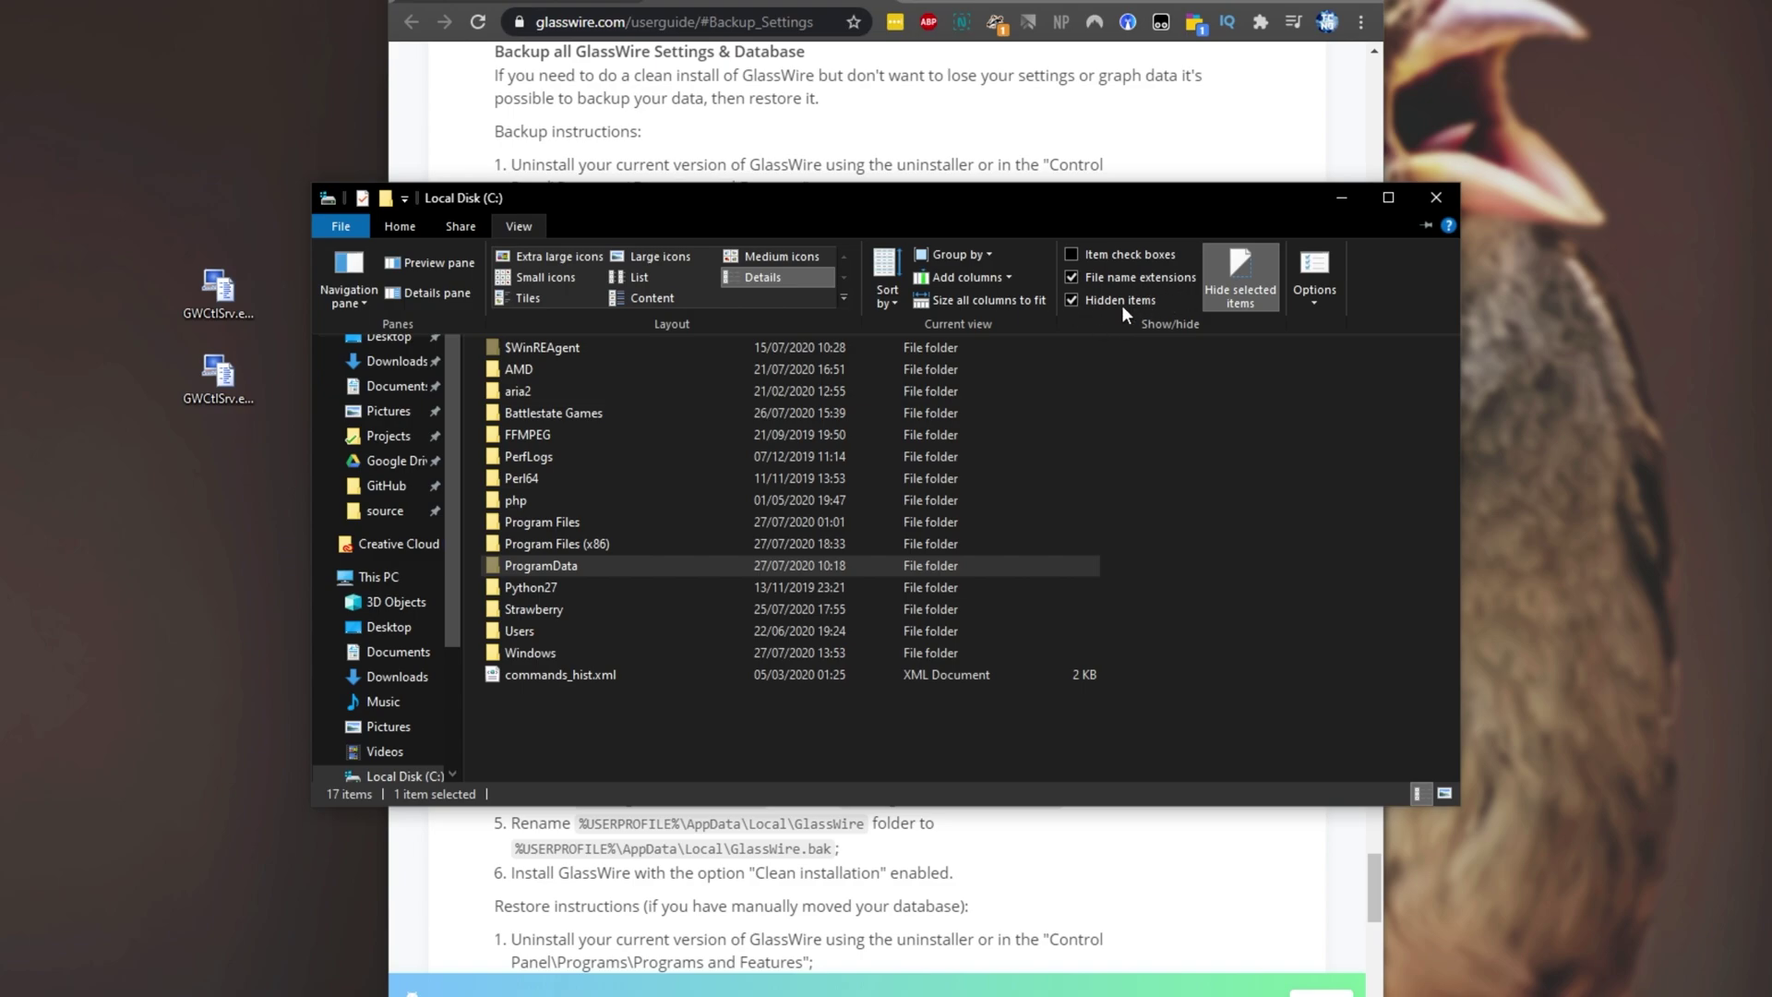
pyautogui.click(581, 562)
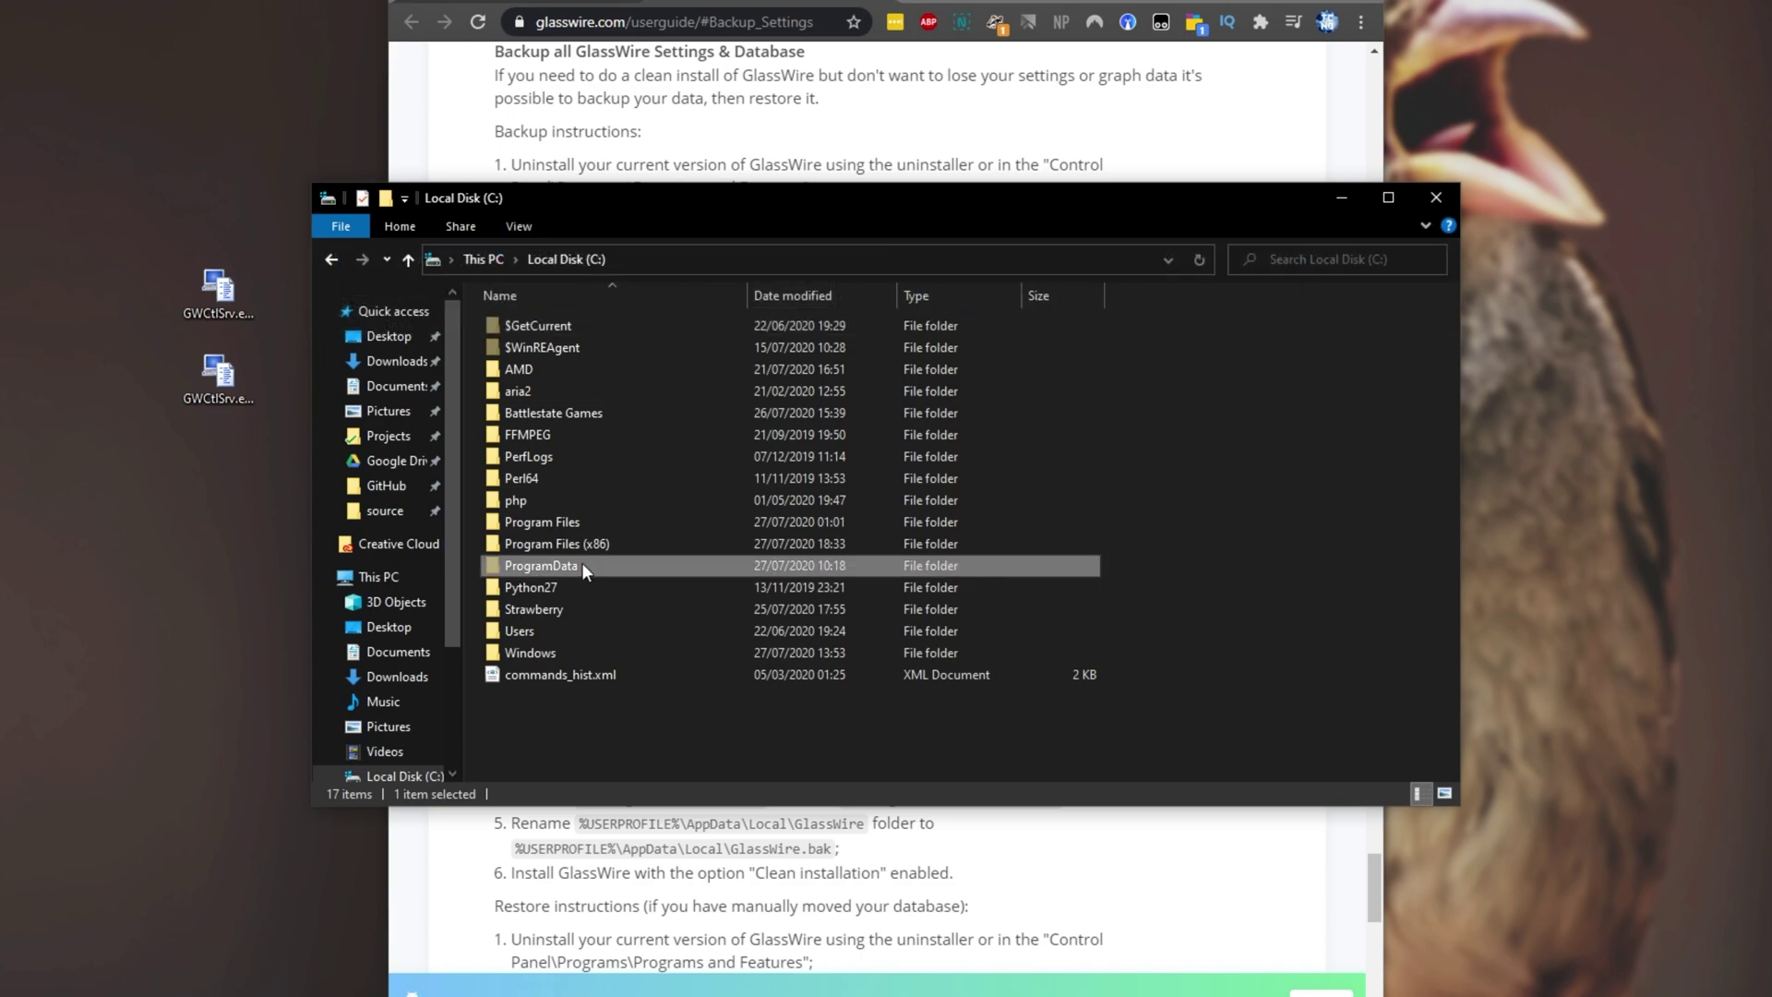
pyautogui.doubleClick(582, 563)
# Rename the GlassWire folder in ProgramData to GlassWire.bak, granting administrator permission
pyautogui.write('gl')
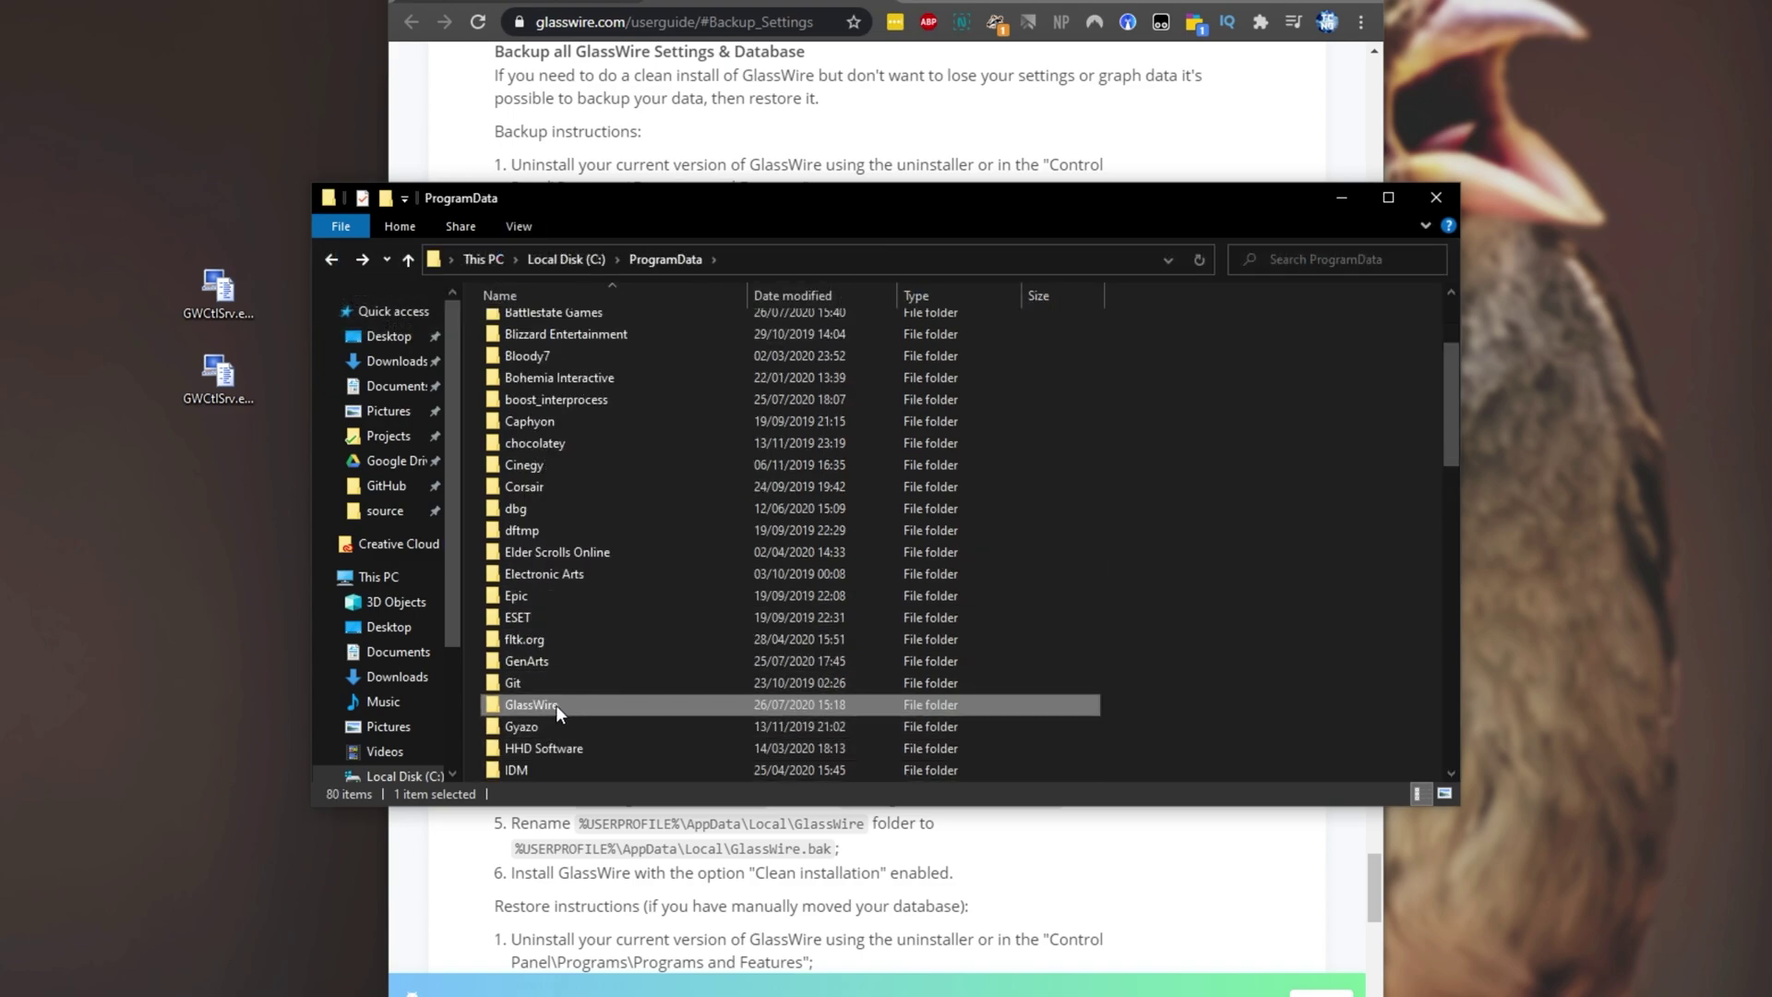
pyautogui.click(555, 705)
pyautogui.rightClick(574, 707)
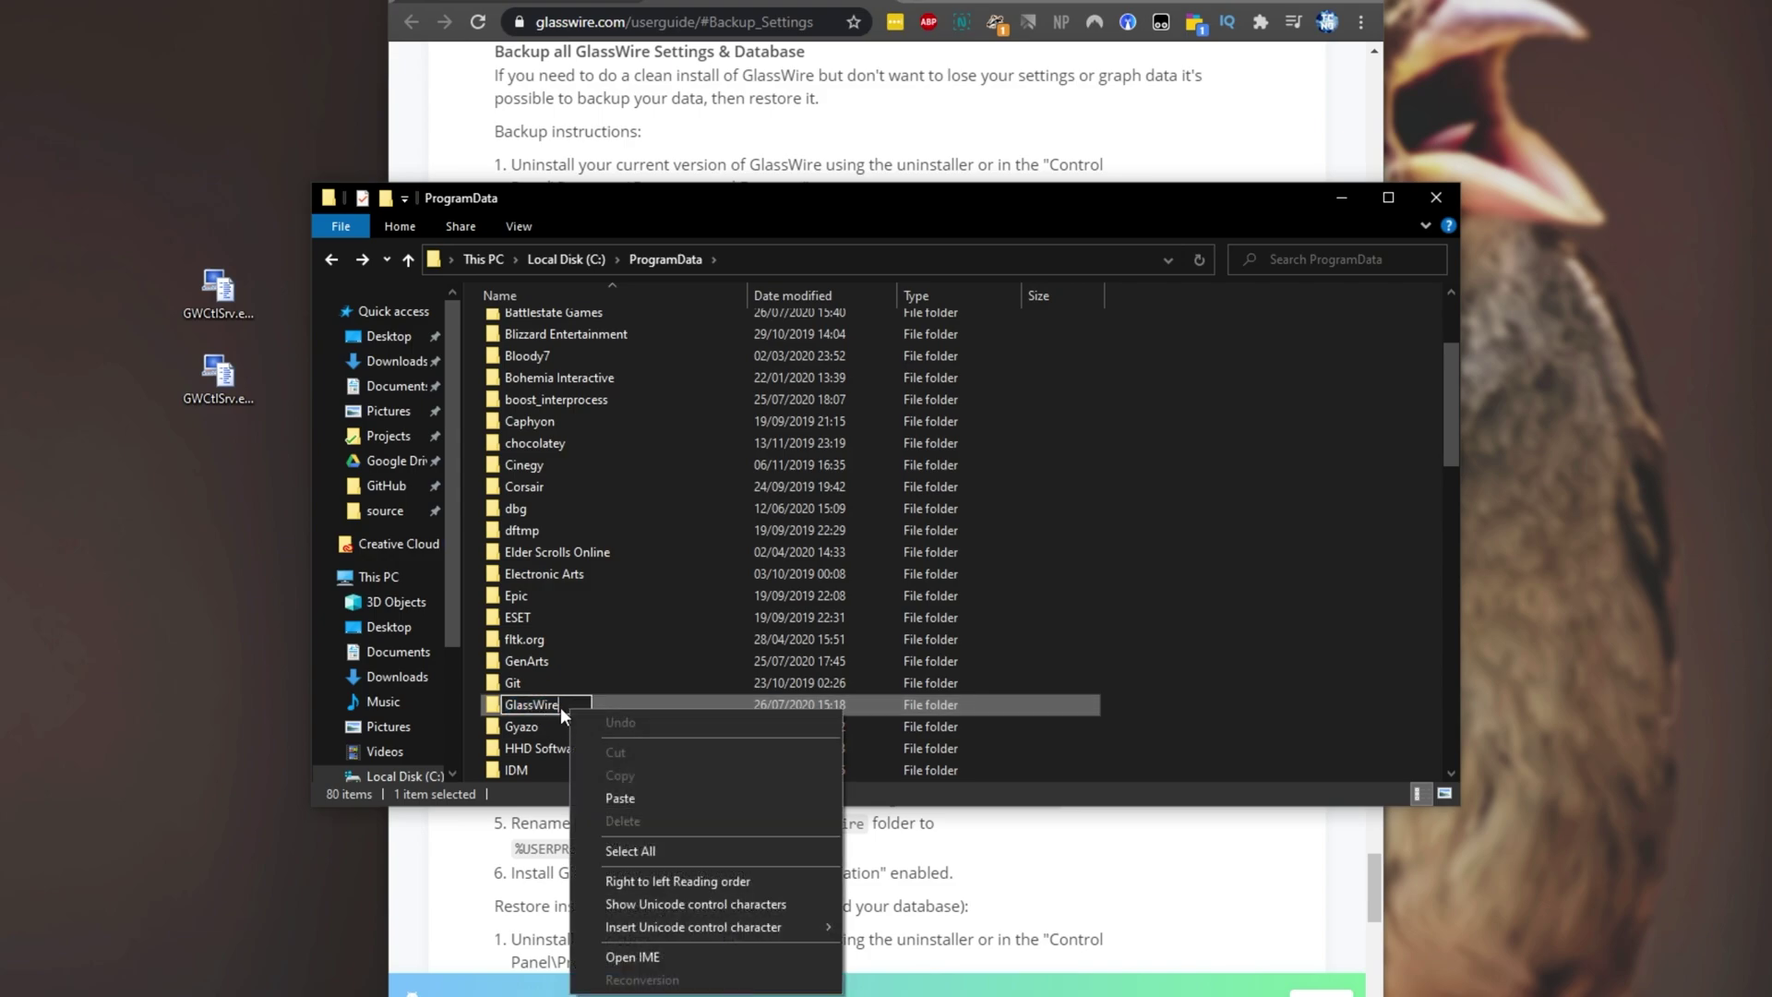
pyautogui.click(574, 707)
pyautogui.write('.bak')
pyautogui.press('Return')
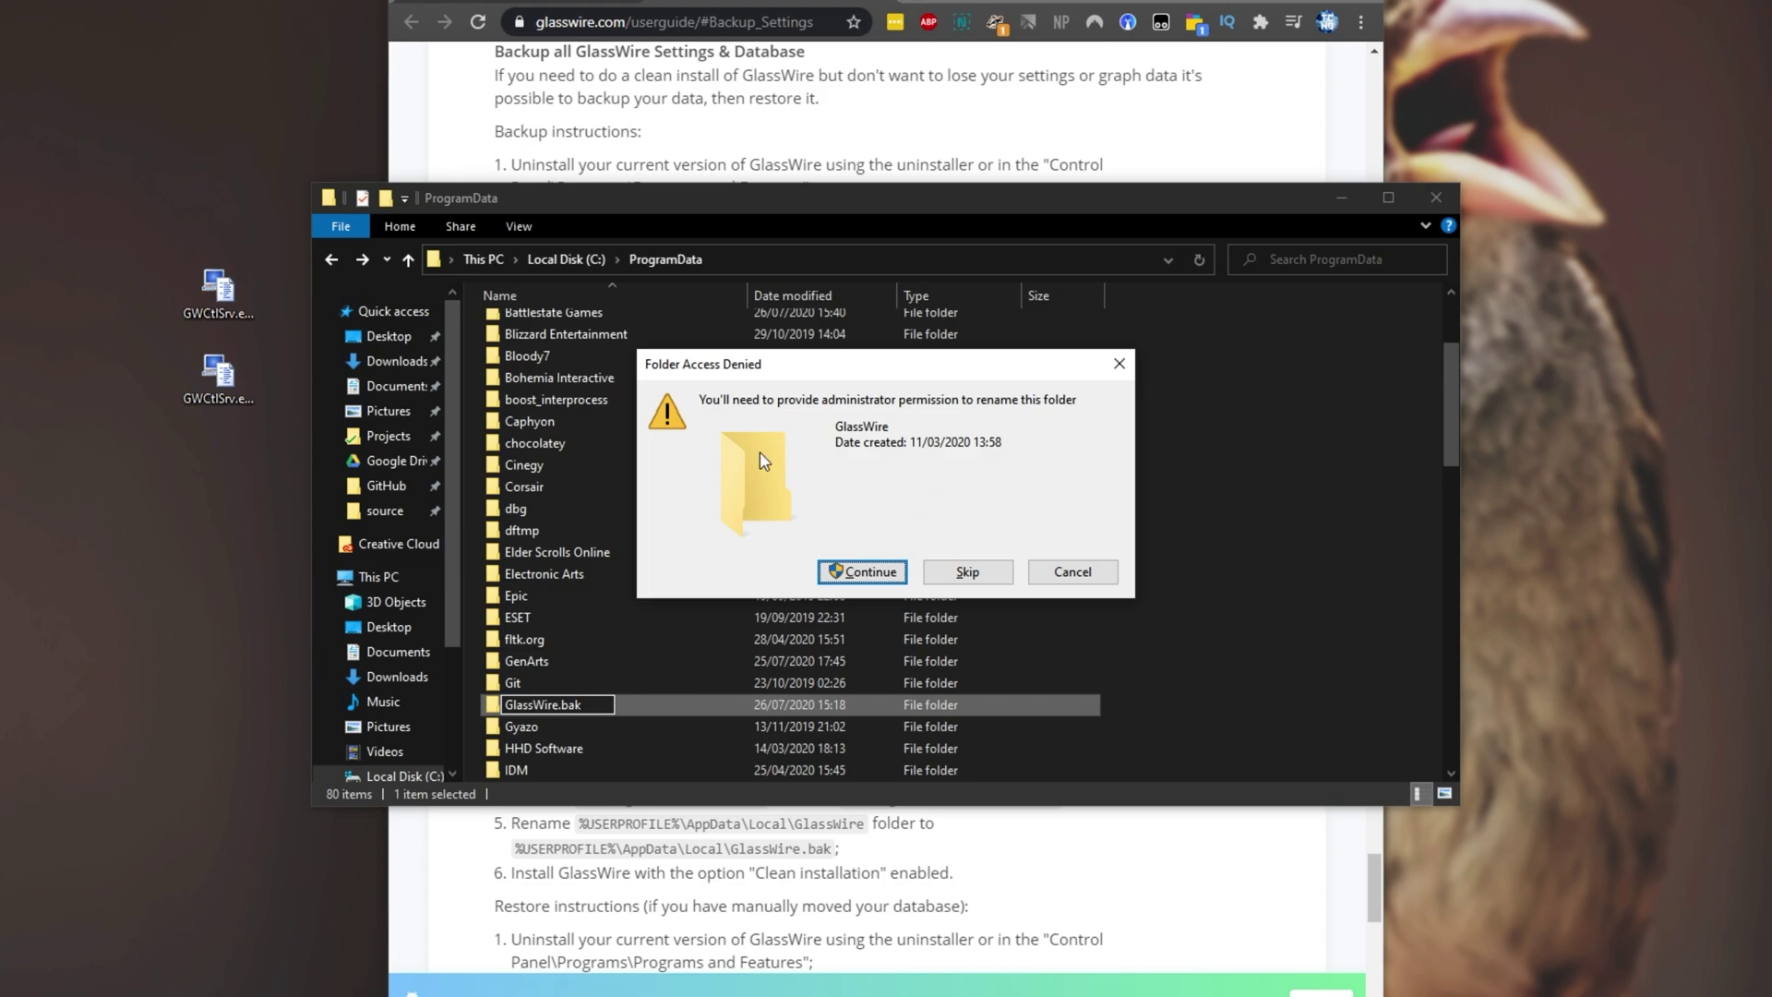
pyautogui.click(875, 575)
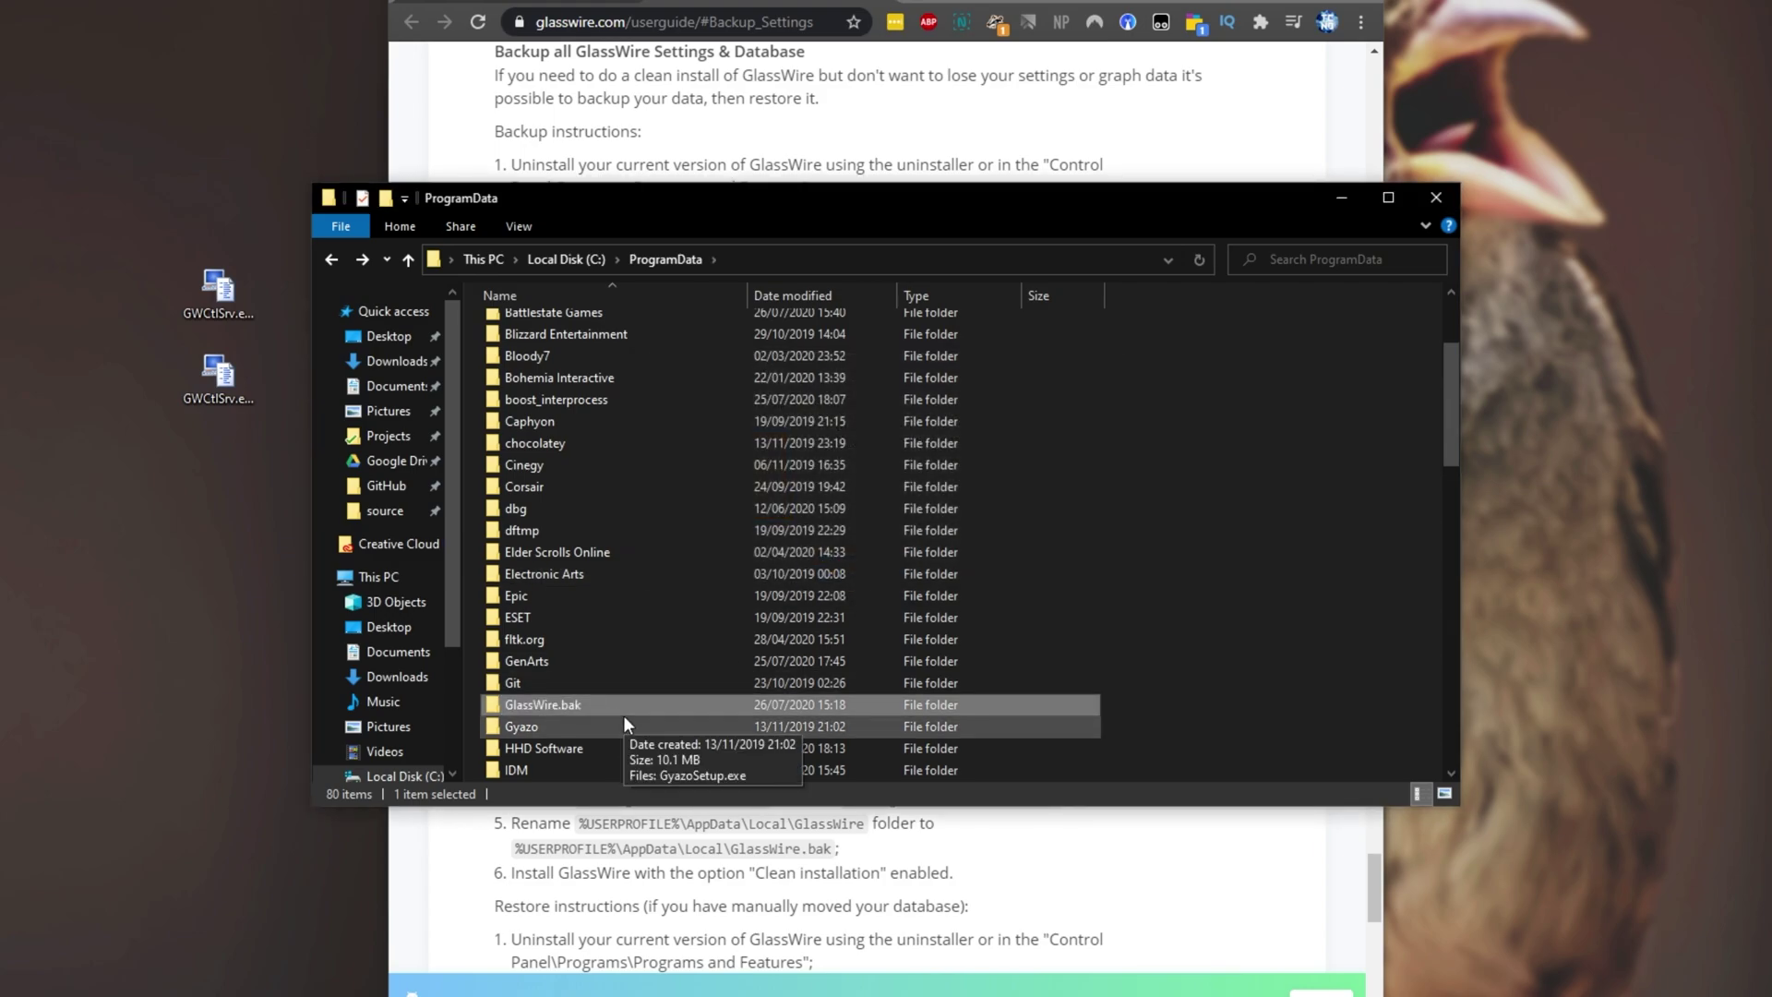
# Return to the user guide and read the third backup instruction about the GlassWire folder in the user profile
pyautogui.hotkey('alt', 'Tab')
pyautogui.doubleClick(554, 235)
pyautogui.doubleClick(636, 238)
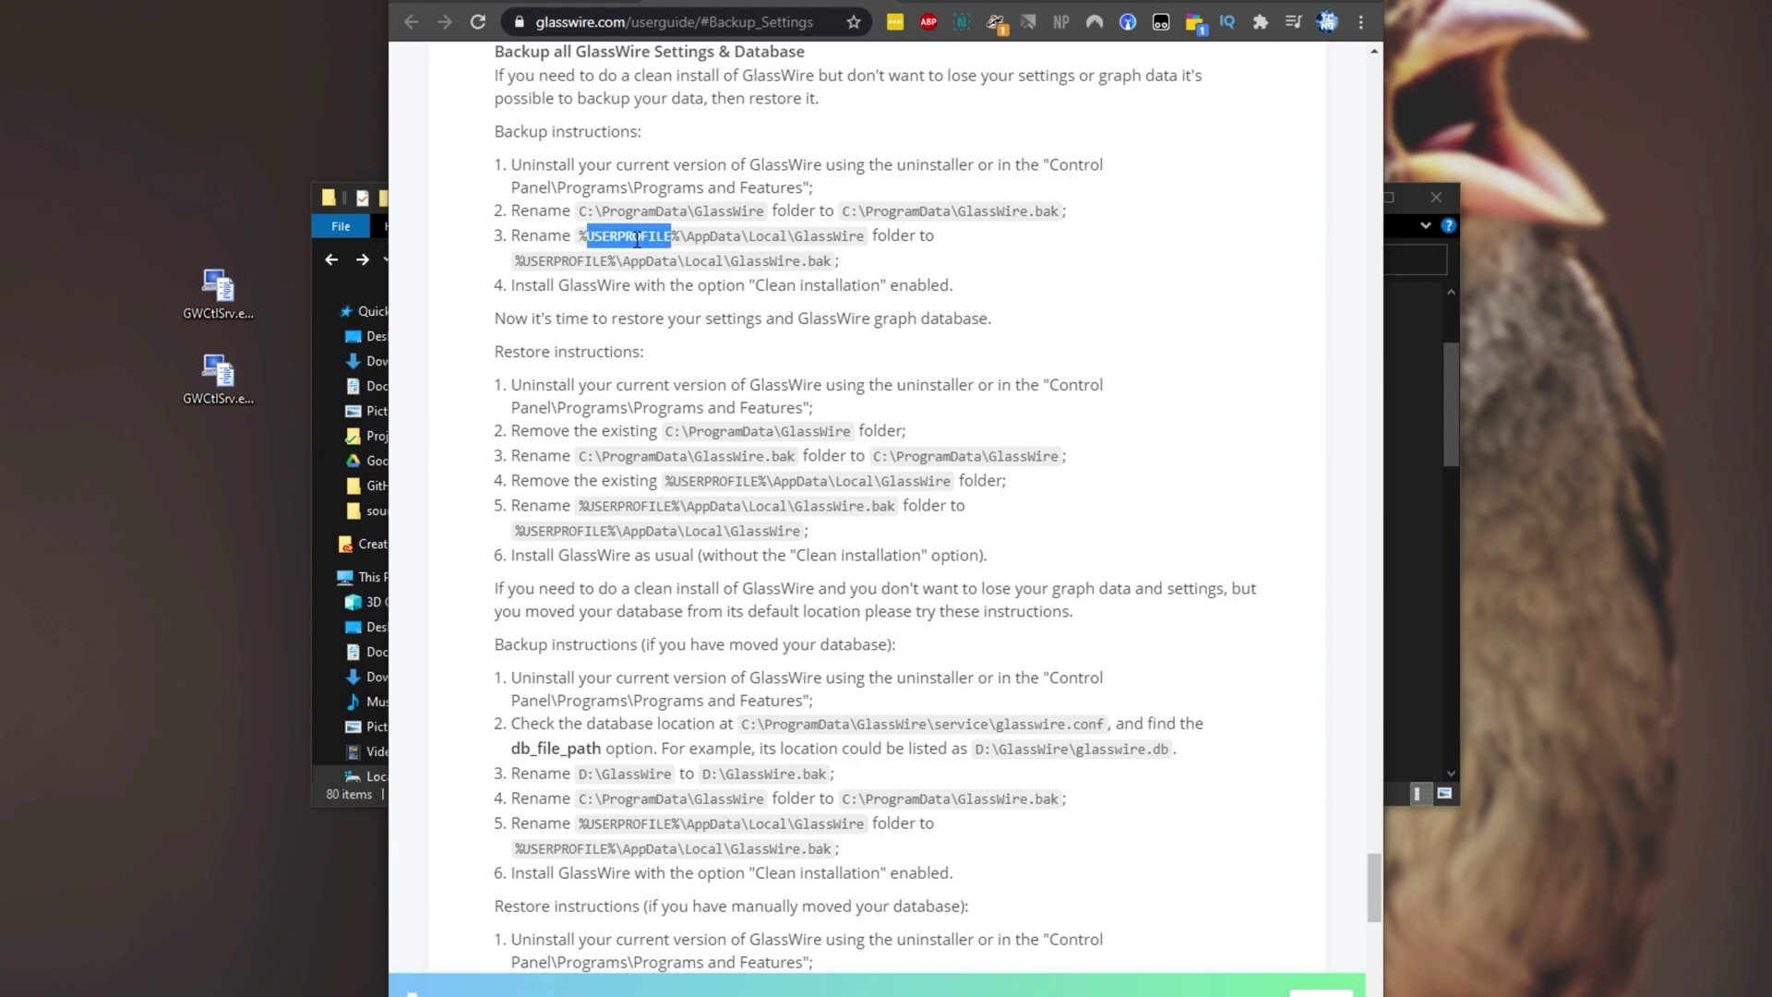
pyautogui.doubleClick(714, 237)
pyautogui.doubleClick(769, 236)
pyautogui.doubleClick(814, 237)
pyautogui.doubleClick(780, 260)
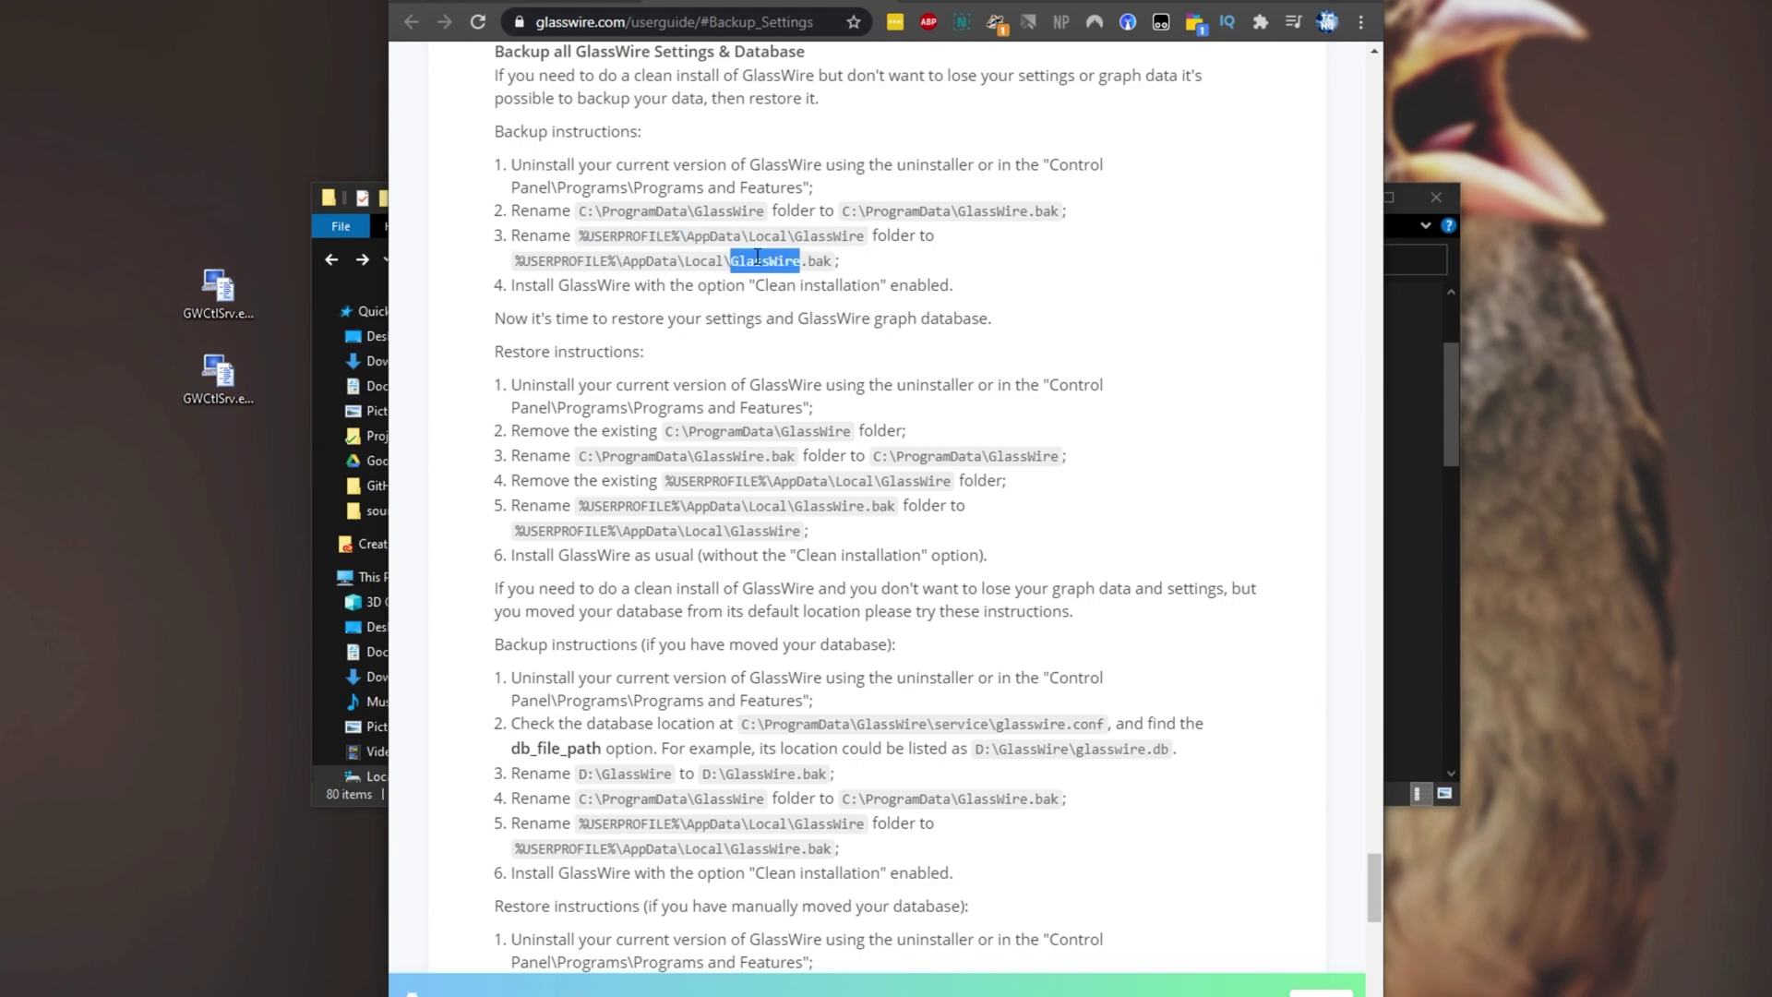
pyautogui.doubleClick(819, 261)
pyautogui.click(830, 275)
# Switch back to File Explorer and go to the user profile's AppData\Local folder
pyautogui.click(1451, 434)
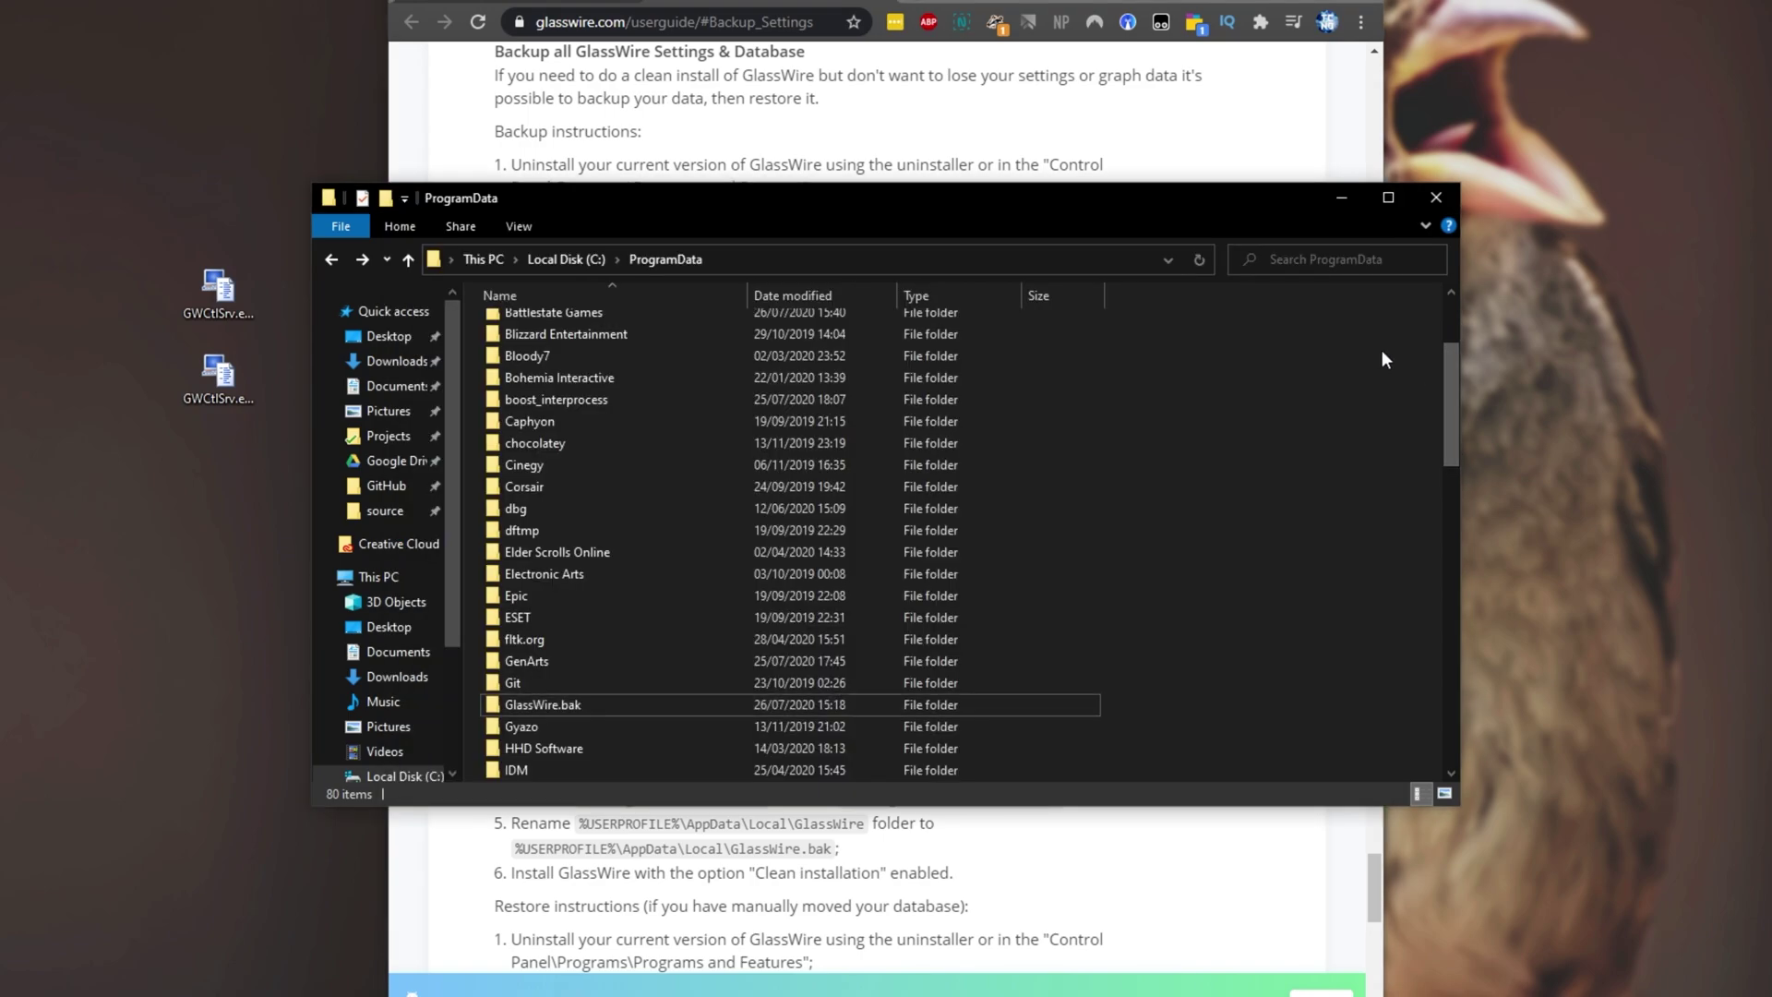
pyautogui.click(658, 264)
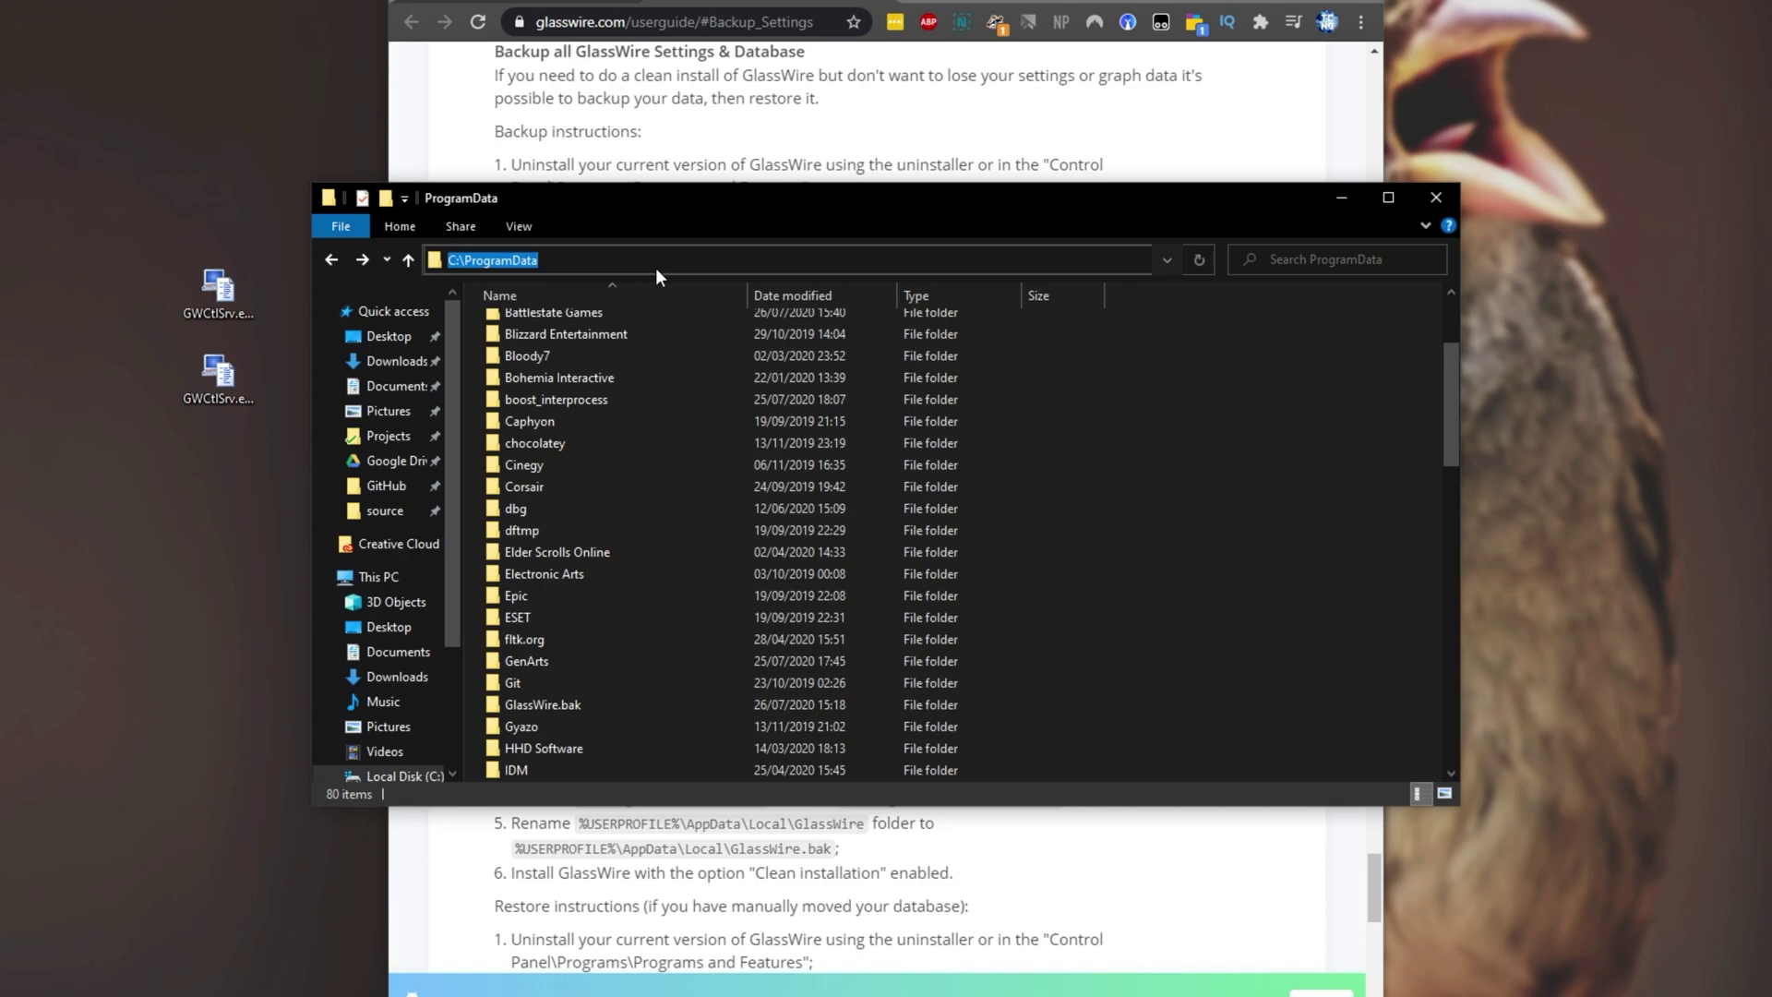
pyautogui.write('%localappdata%')
pyautogui.press('Return')
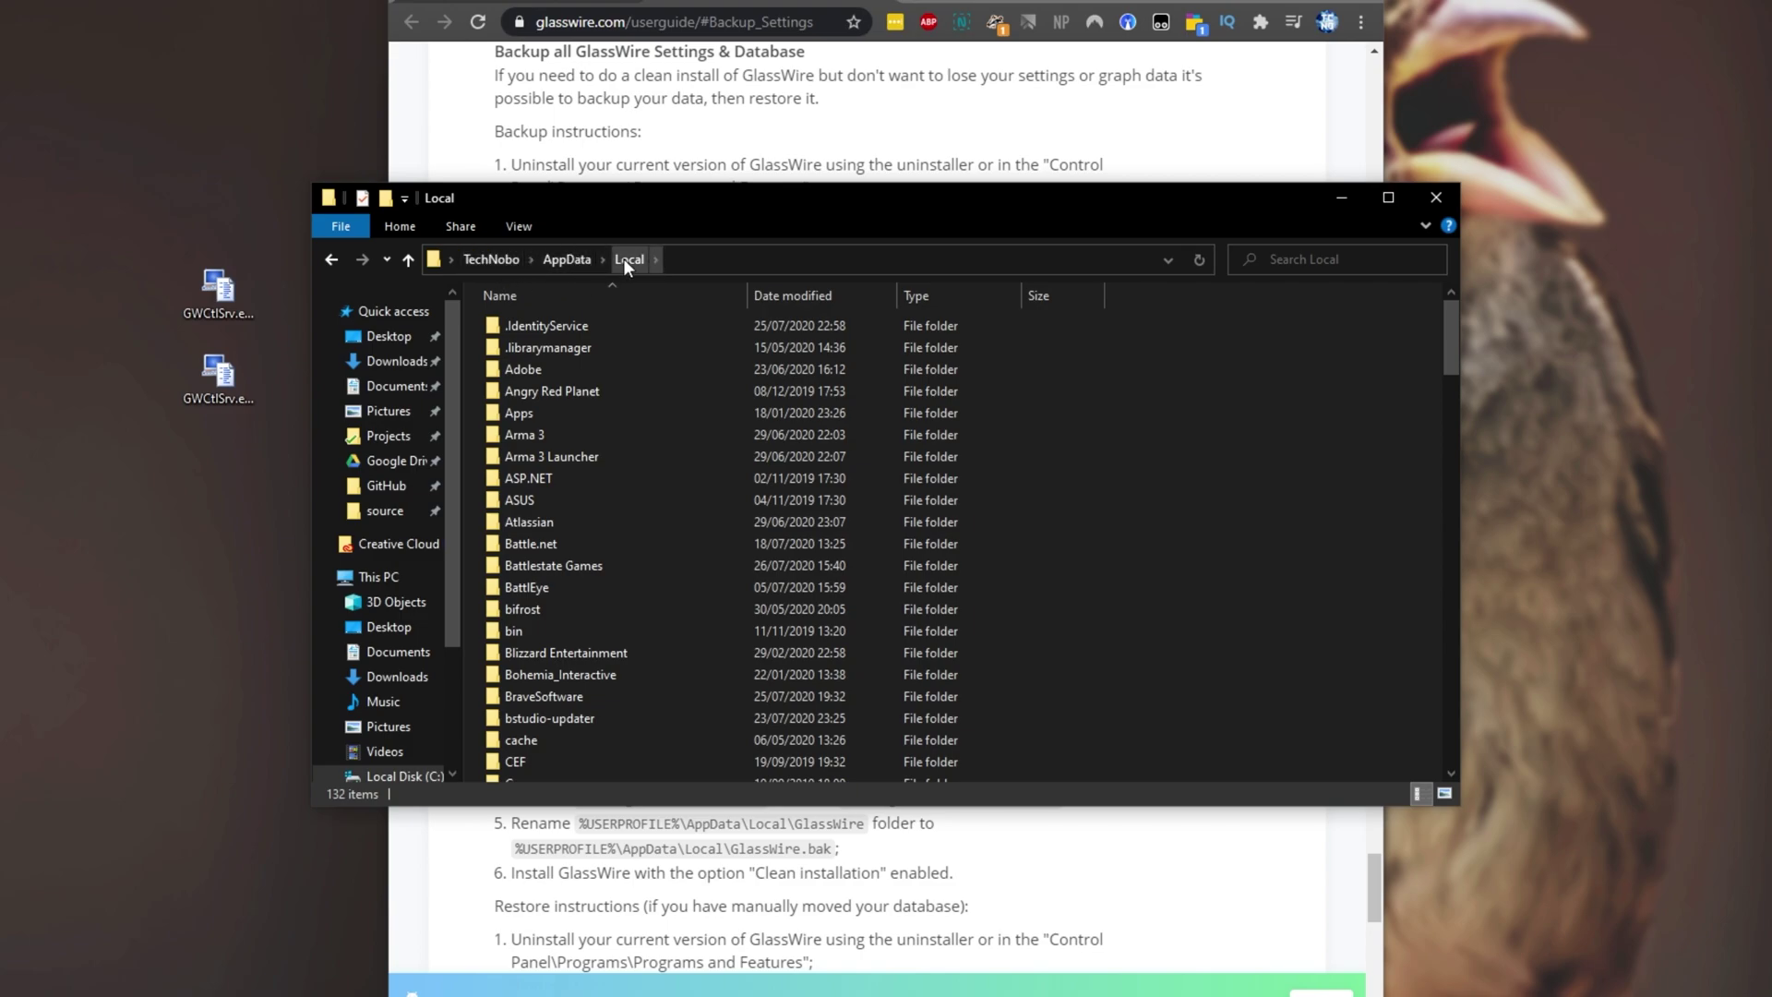
# Rename the GlassWire folder in AppData\Local to GlassWire.bak
pyautogui.scroll(-15, 1020, 428)
pyautogui.click(1020, 429)
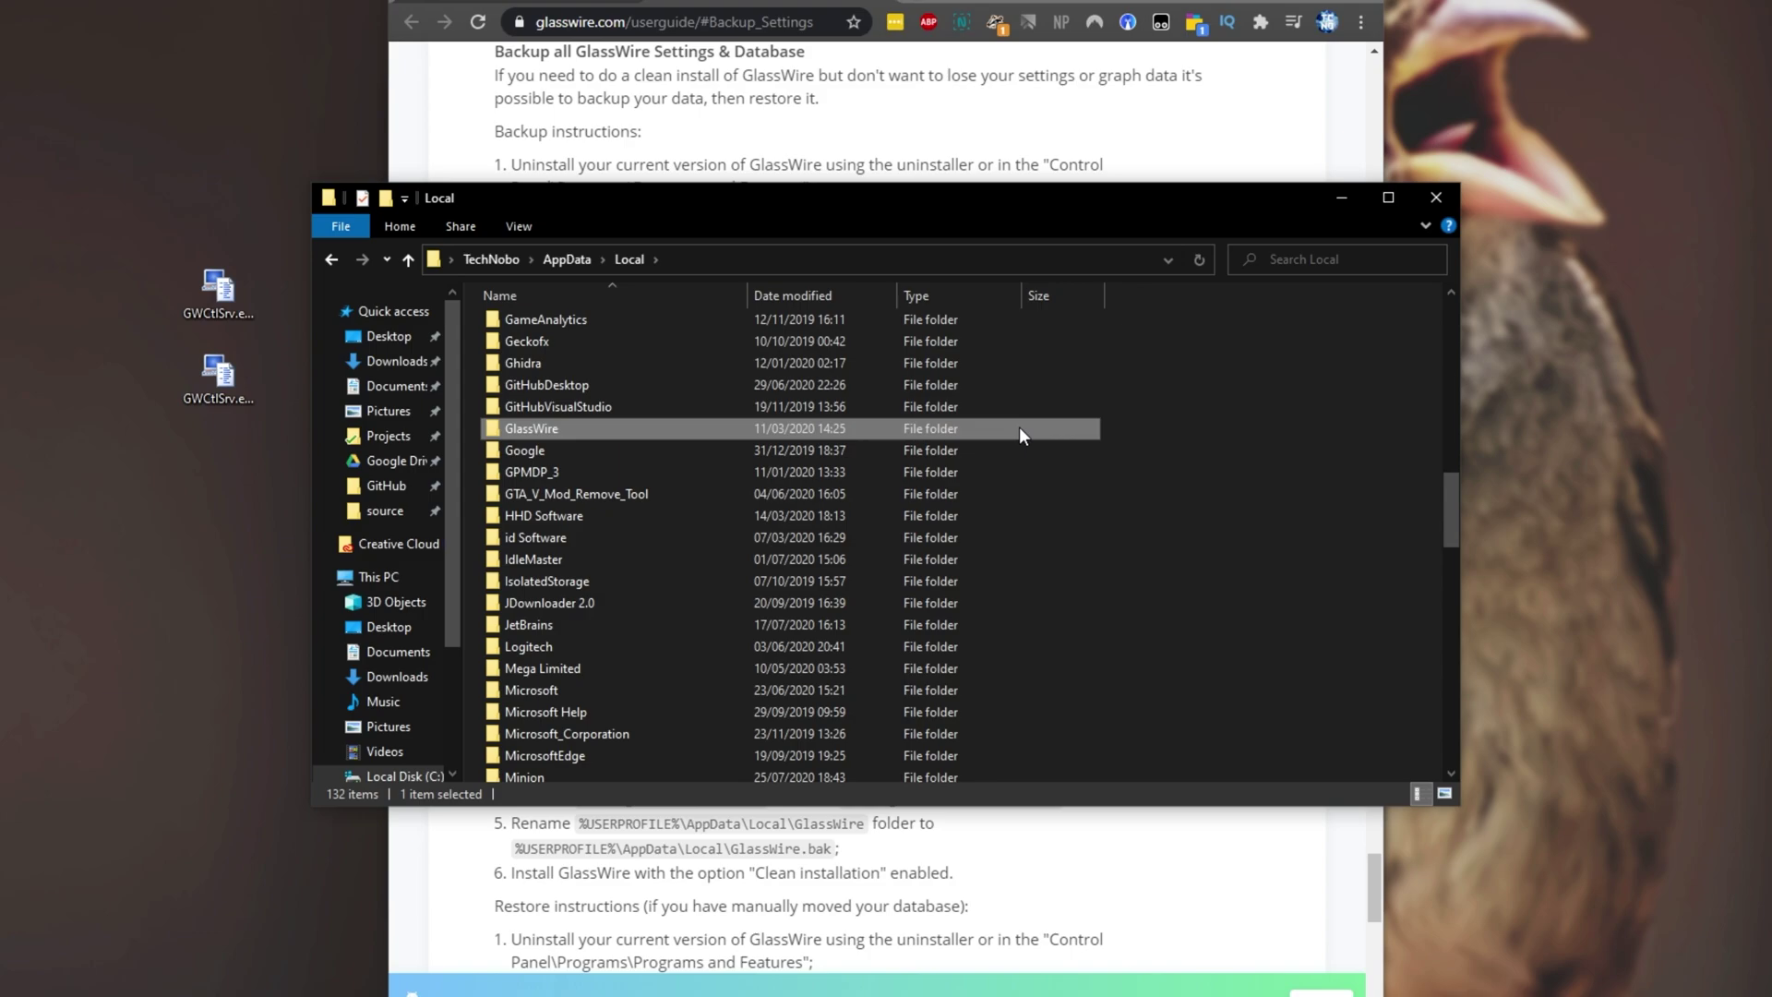
pyautogui.click(561, 433)
pyautogui.click(573, 431)
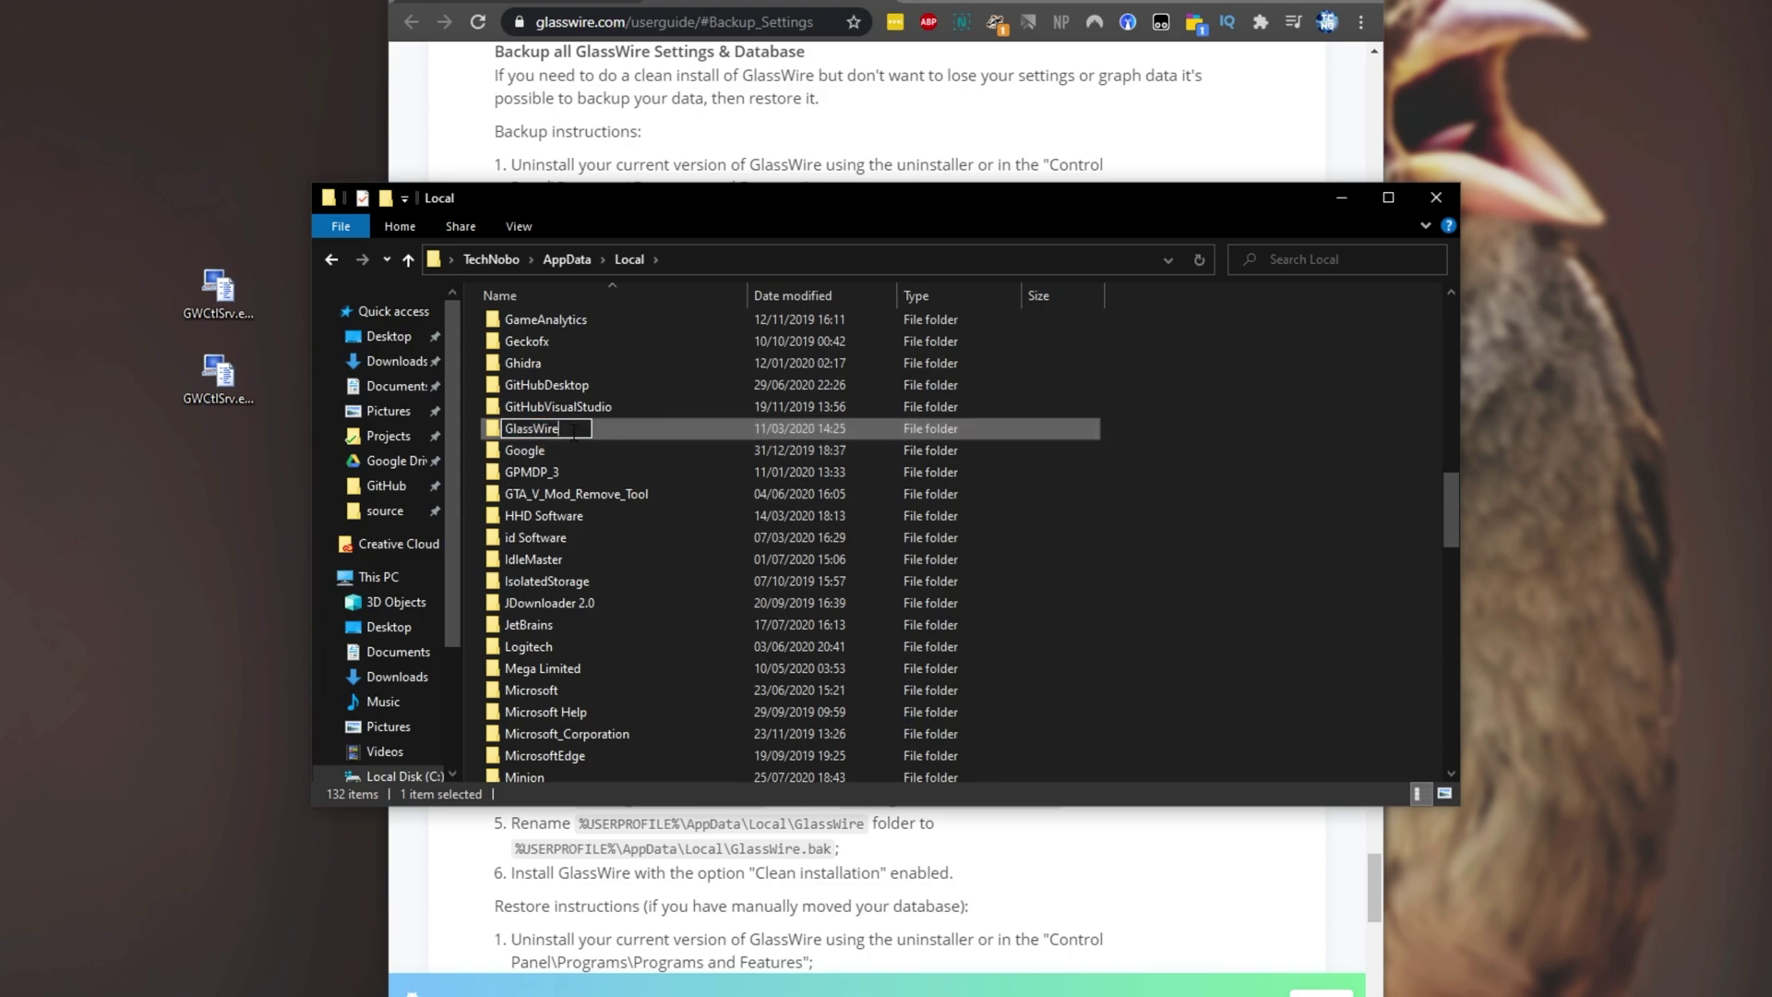
pyautogui.write('.bak')
pyautogui.press('Return')
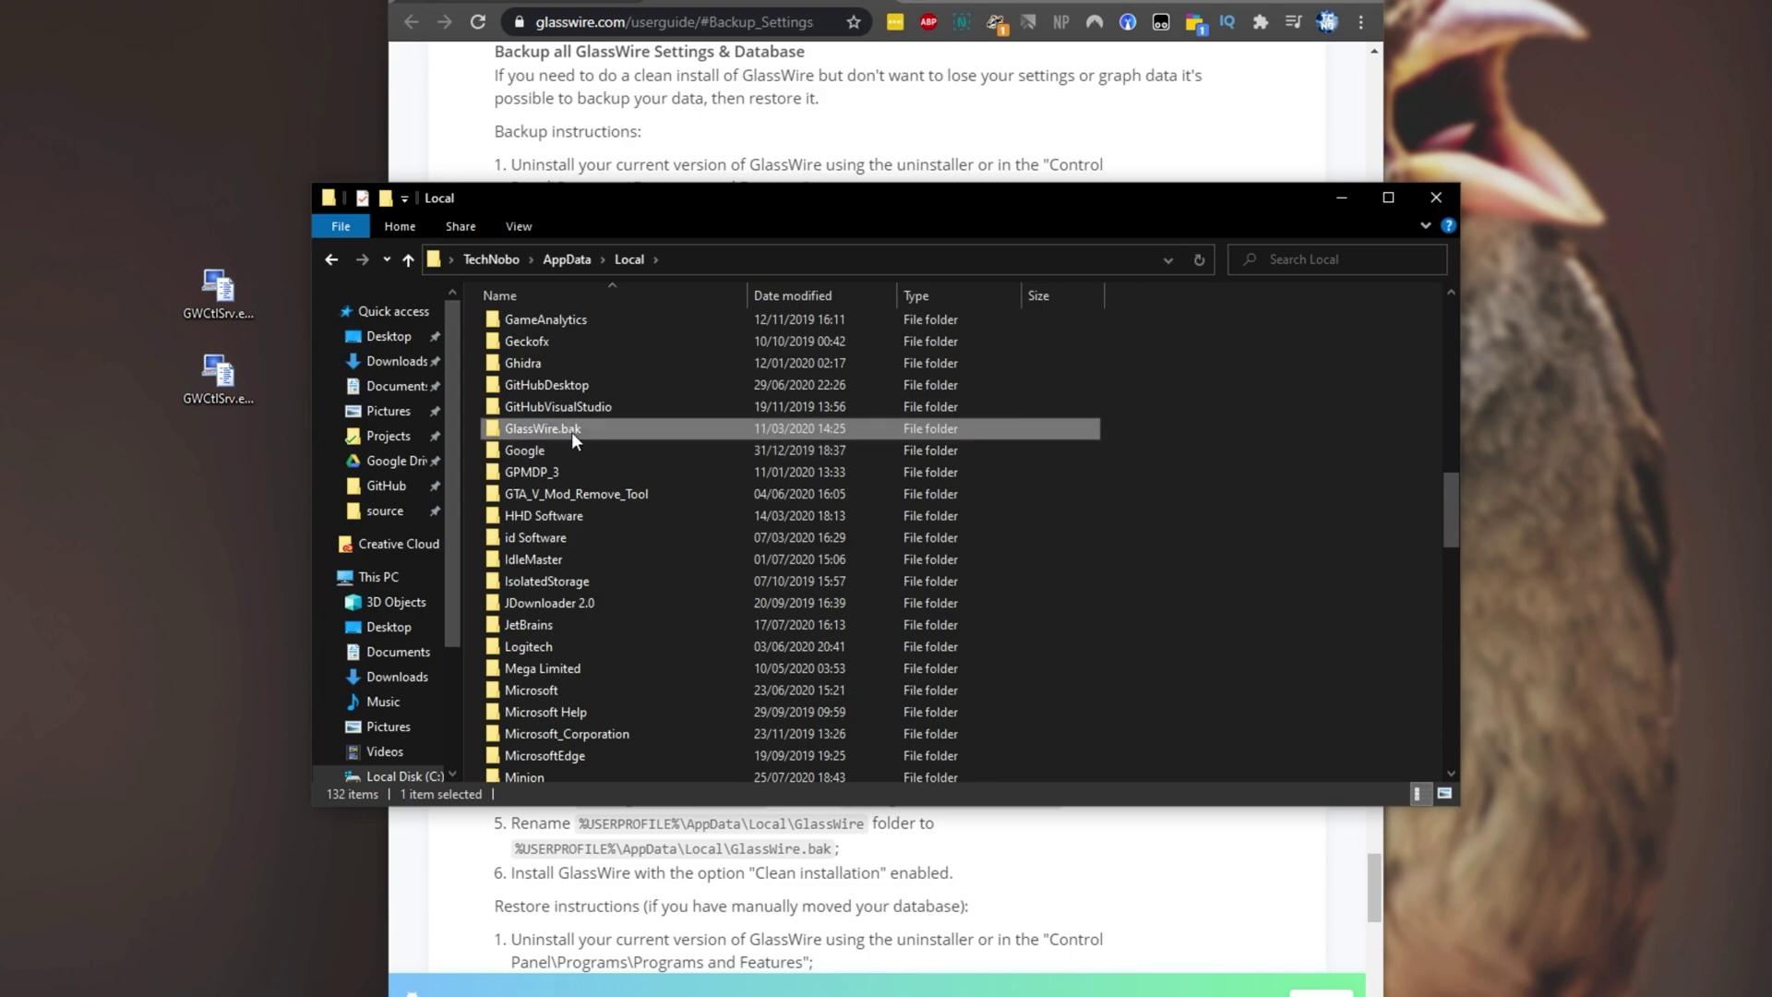
# Check the guide's clean installation instruction, then download the free GlassWire installer from the GlassWire homepage and launch its setup
pyautogui.hotkey('alt', 'Tab')
pyautogui.doubleClick(499, 285)
pyautogui.click(517, 287)
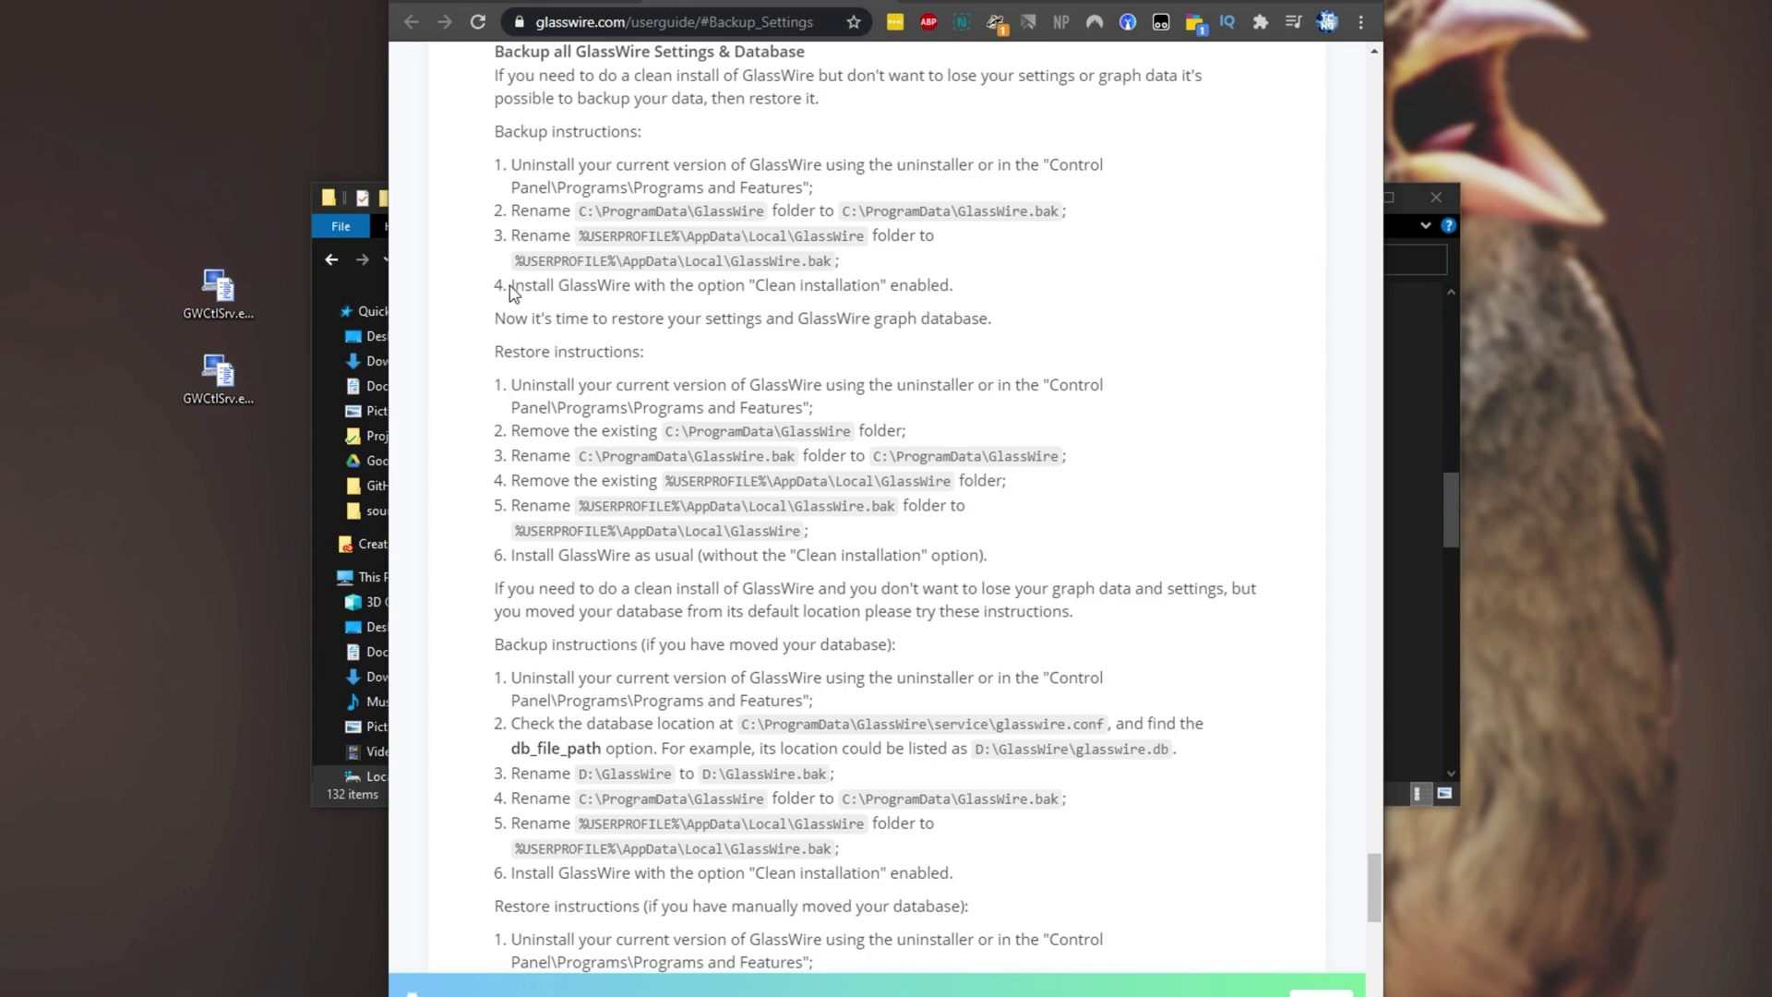
pyautogui.moveTo(510, 286); pyautogui.dragTo(950, 288)
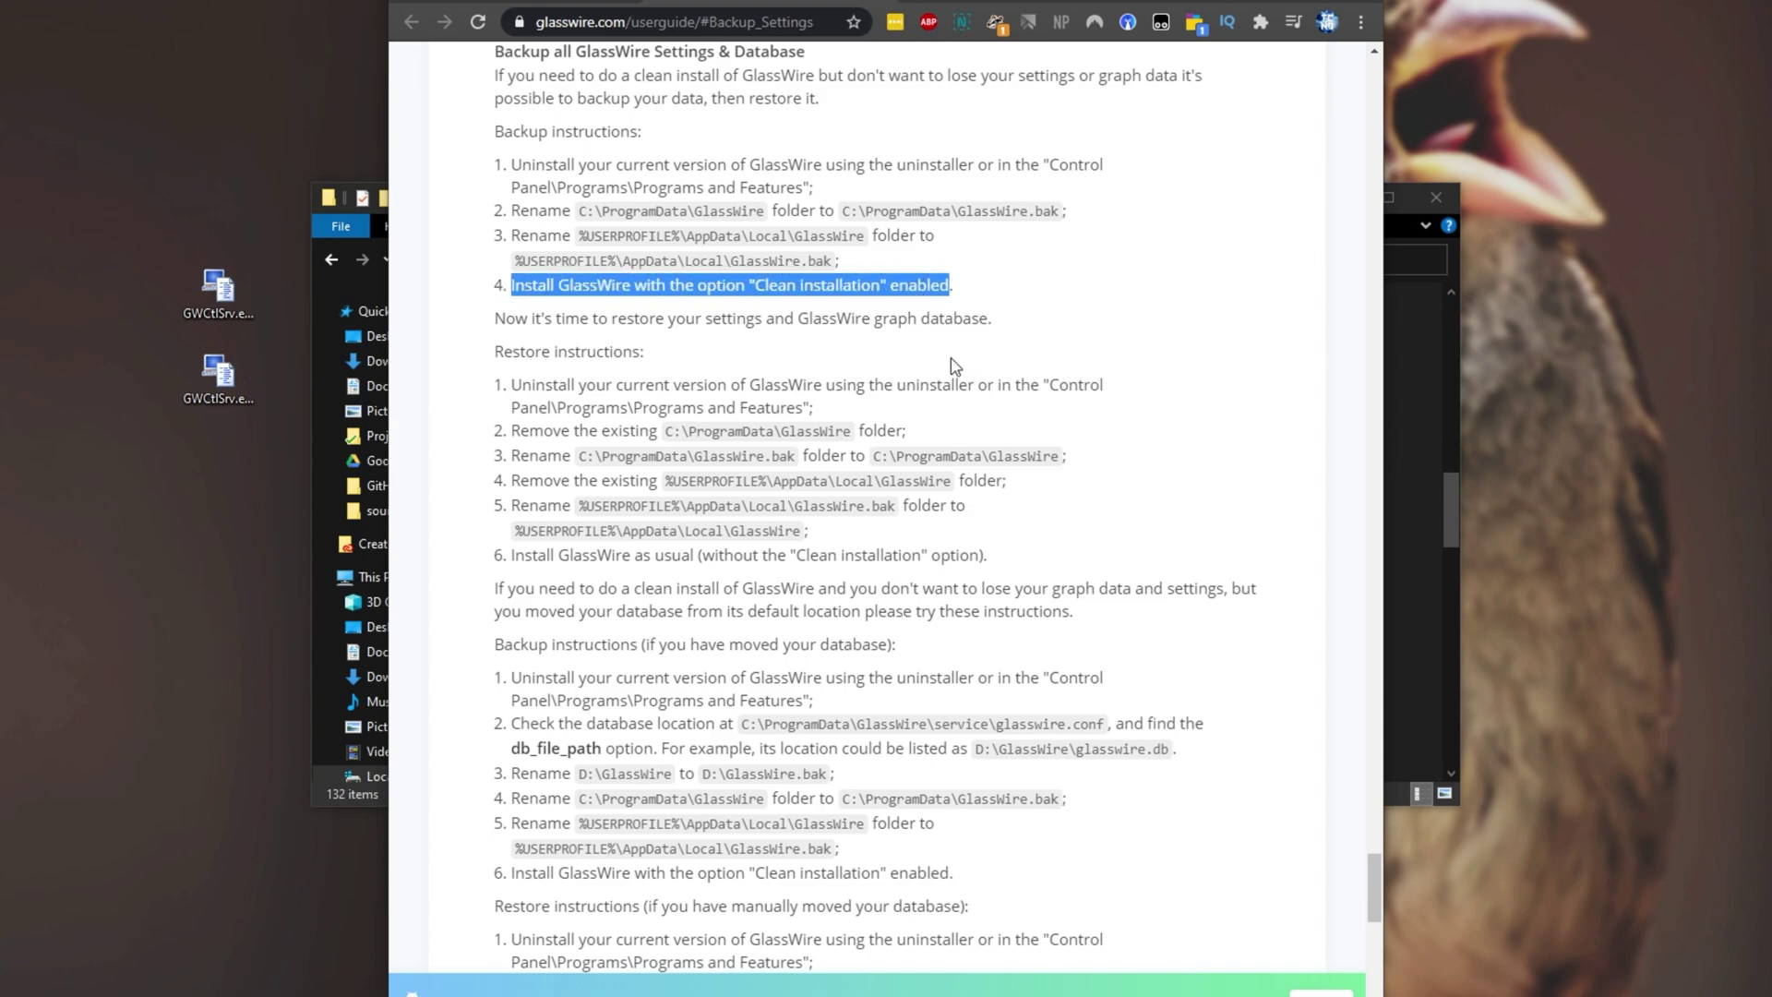
pyautogui.click(545, 99)
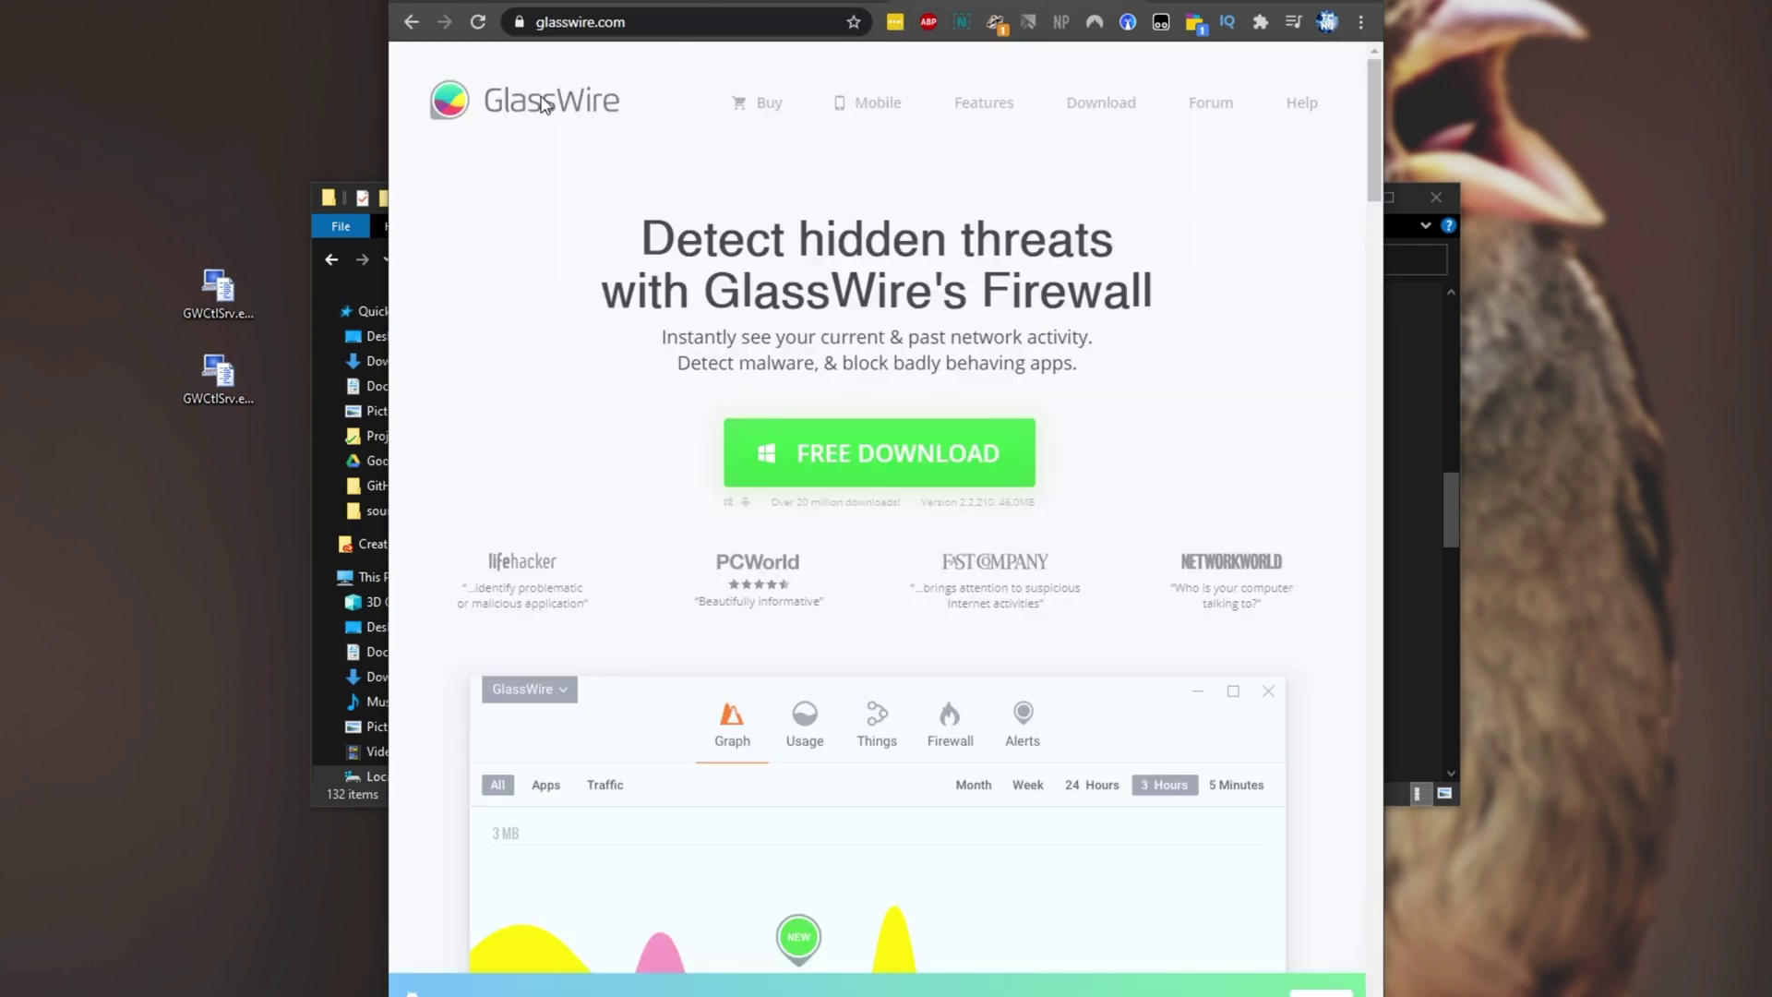
pyautogui.click(974, 480)
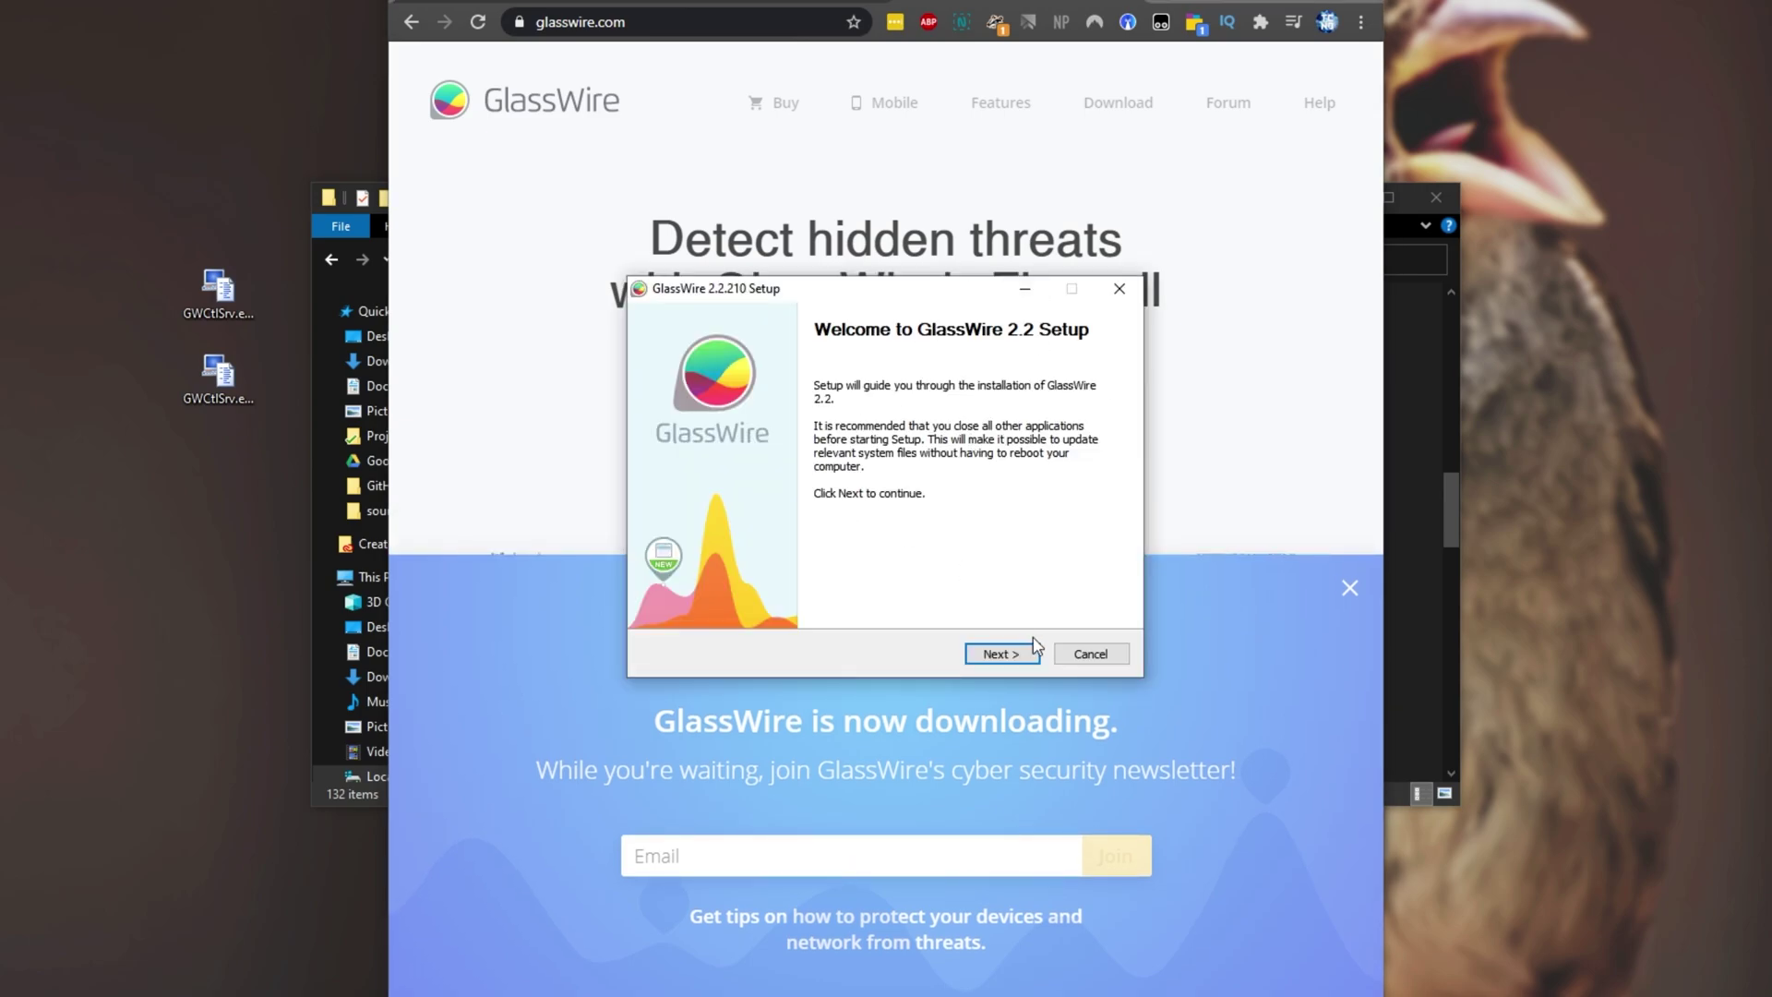
# Accept the license and install GlassWire 2.2 in the default folder with the Clean Install (Clear Data & Settings) component, then run it
pyautogui.click(1020, 655)
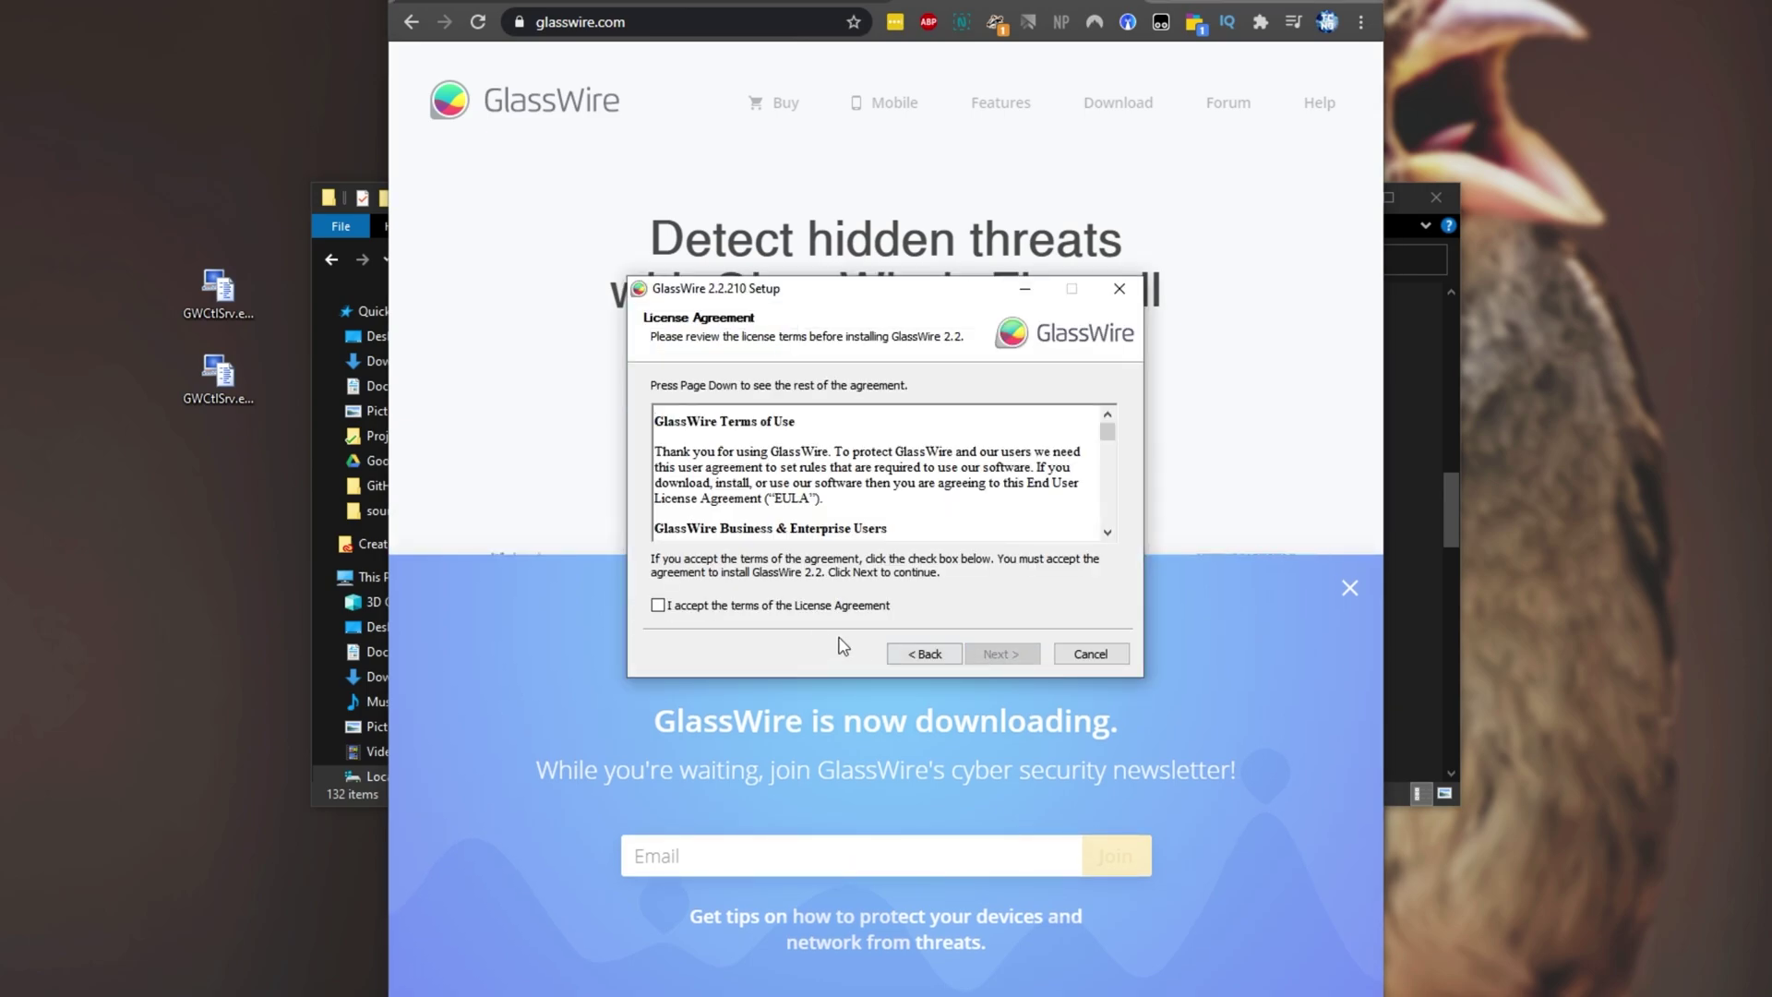
pyautogui.click(657, 605)
pyautogui.click(1012, 655)
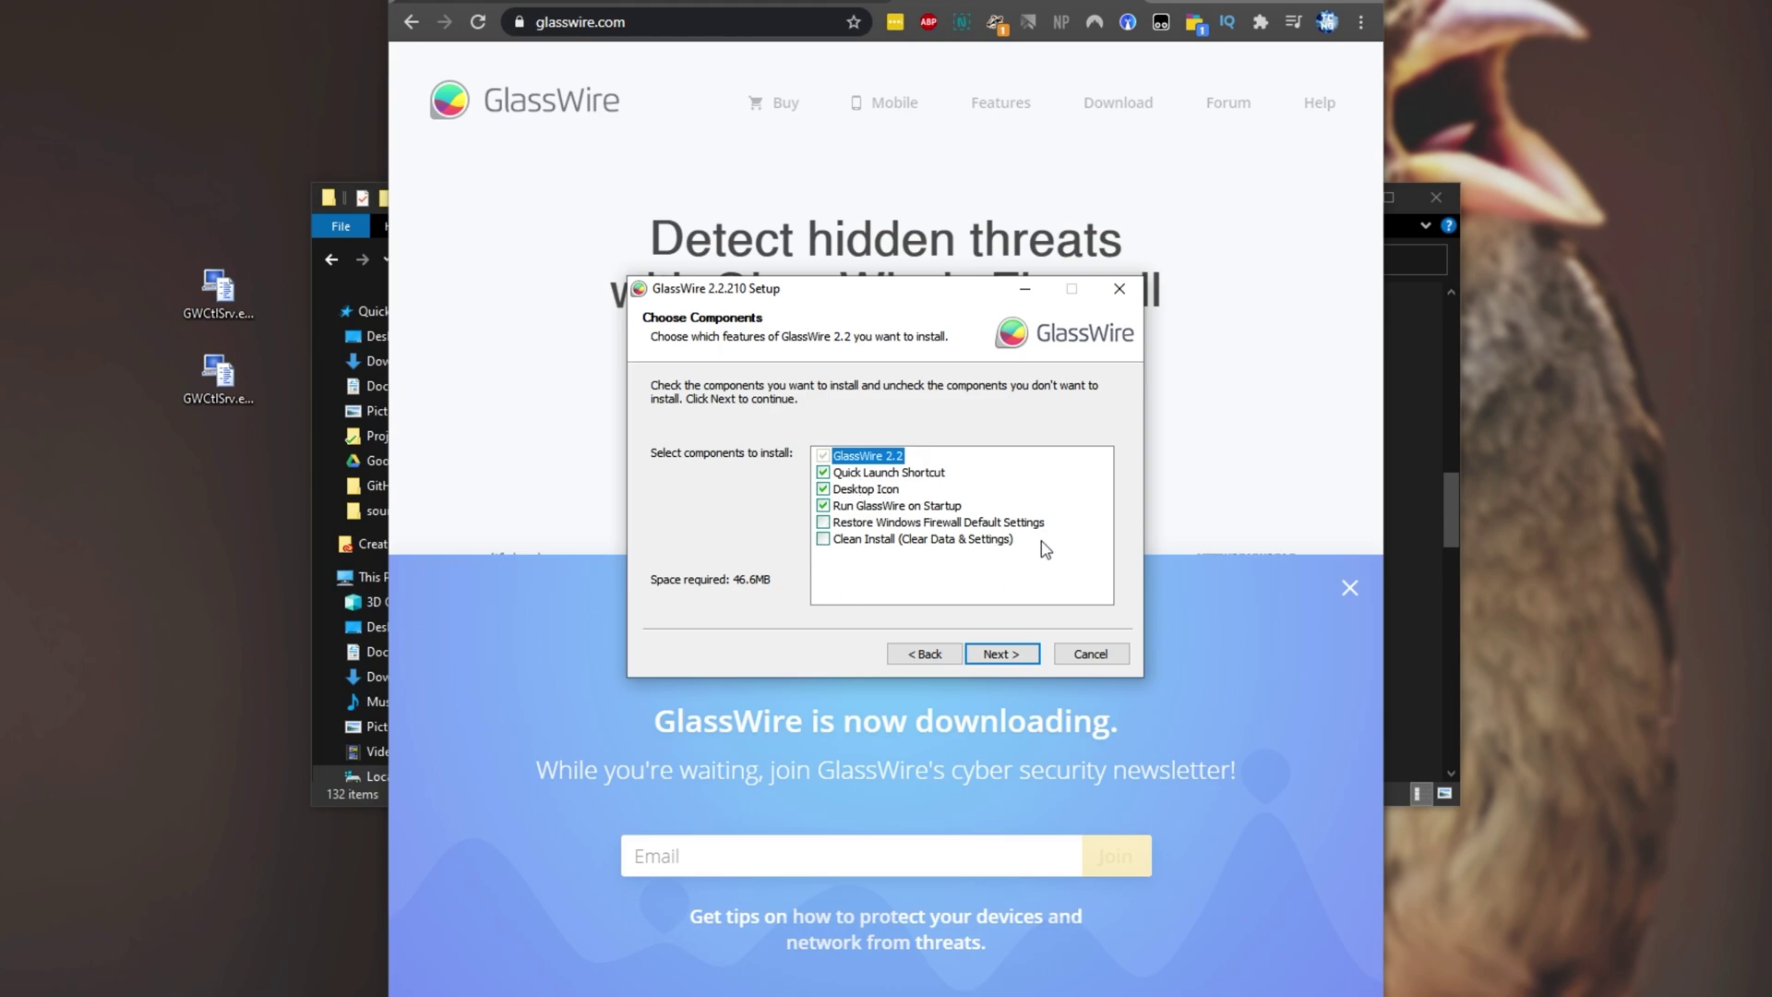
pyautogui.click(823, 539)
pyautogui.click(994, 653)
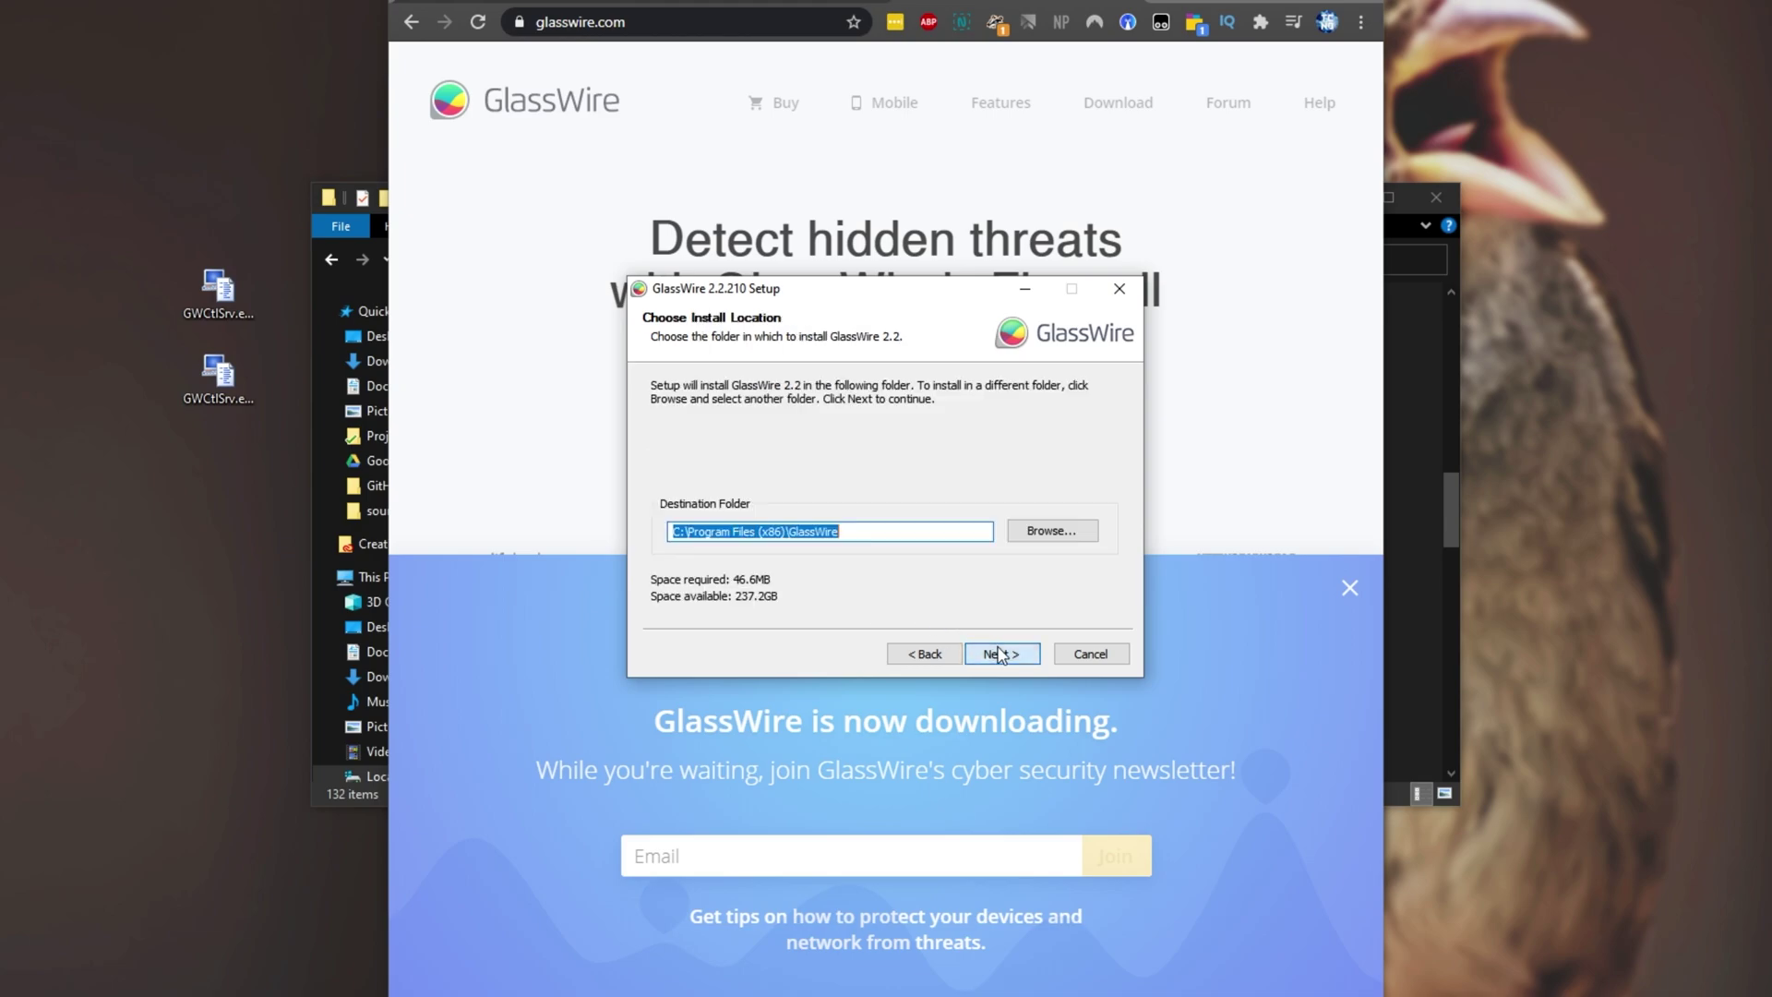
pyautogui.click(997, 654)
pyautogui.click(1000, 656)
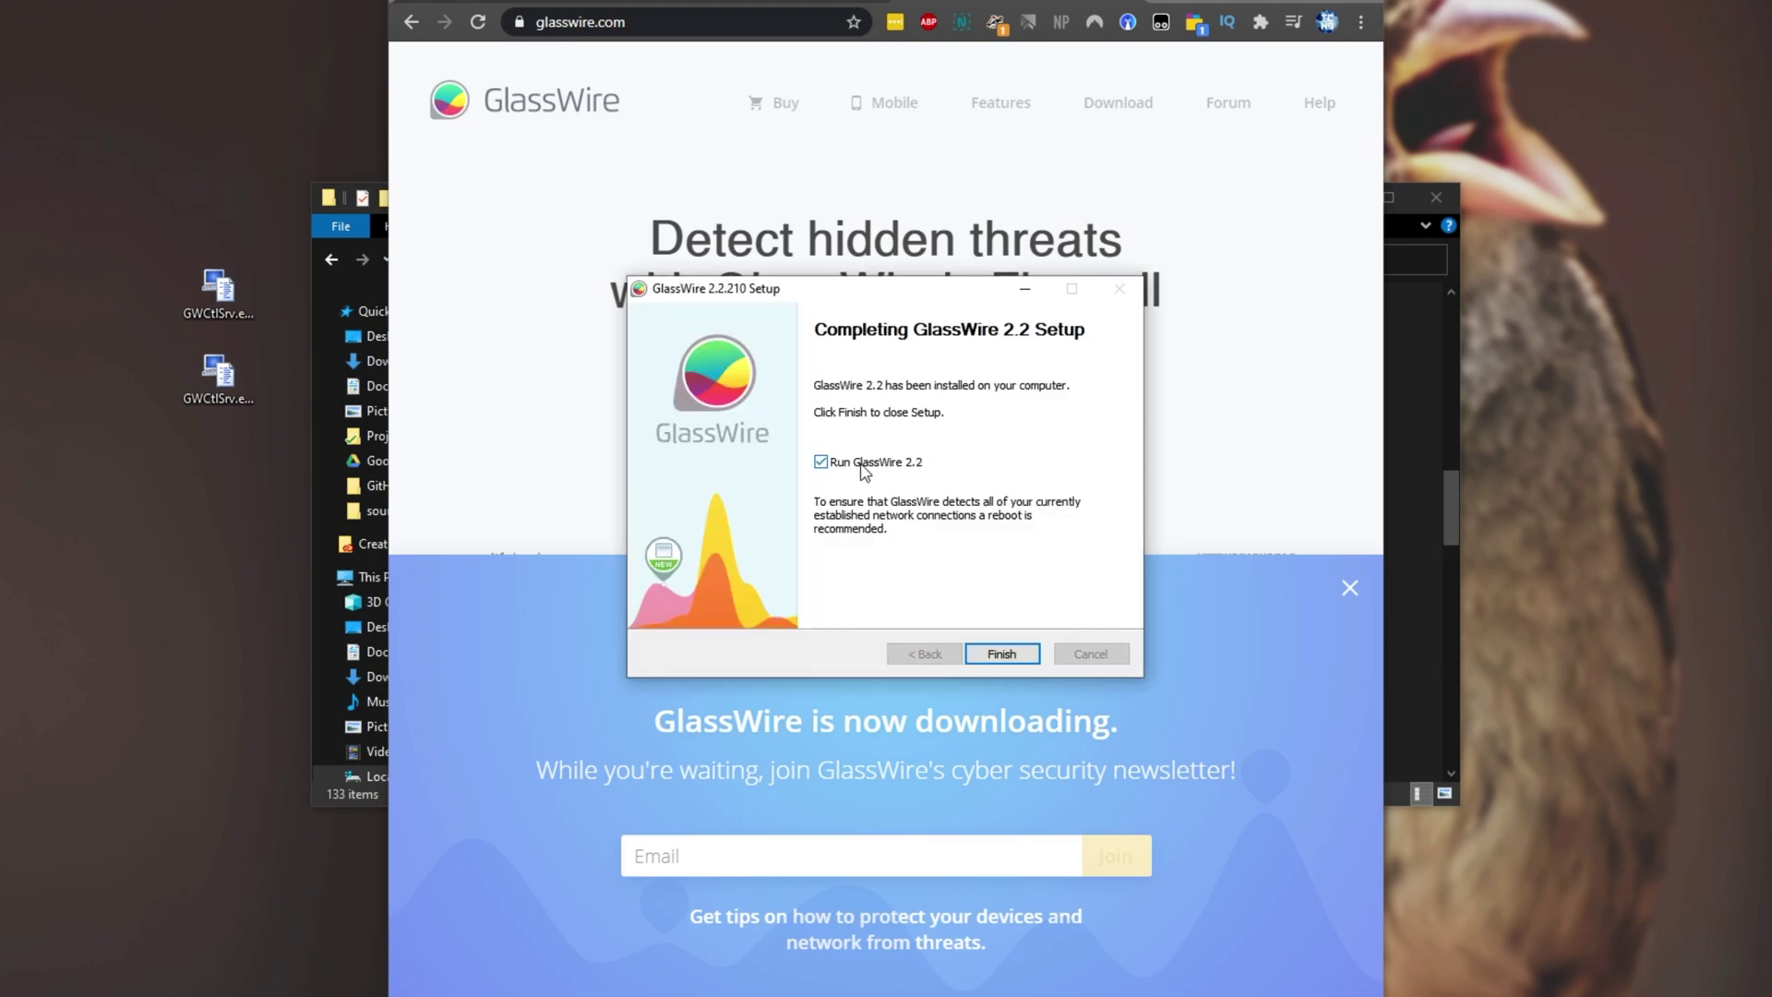
pyautogui.click(997, 651)
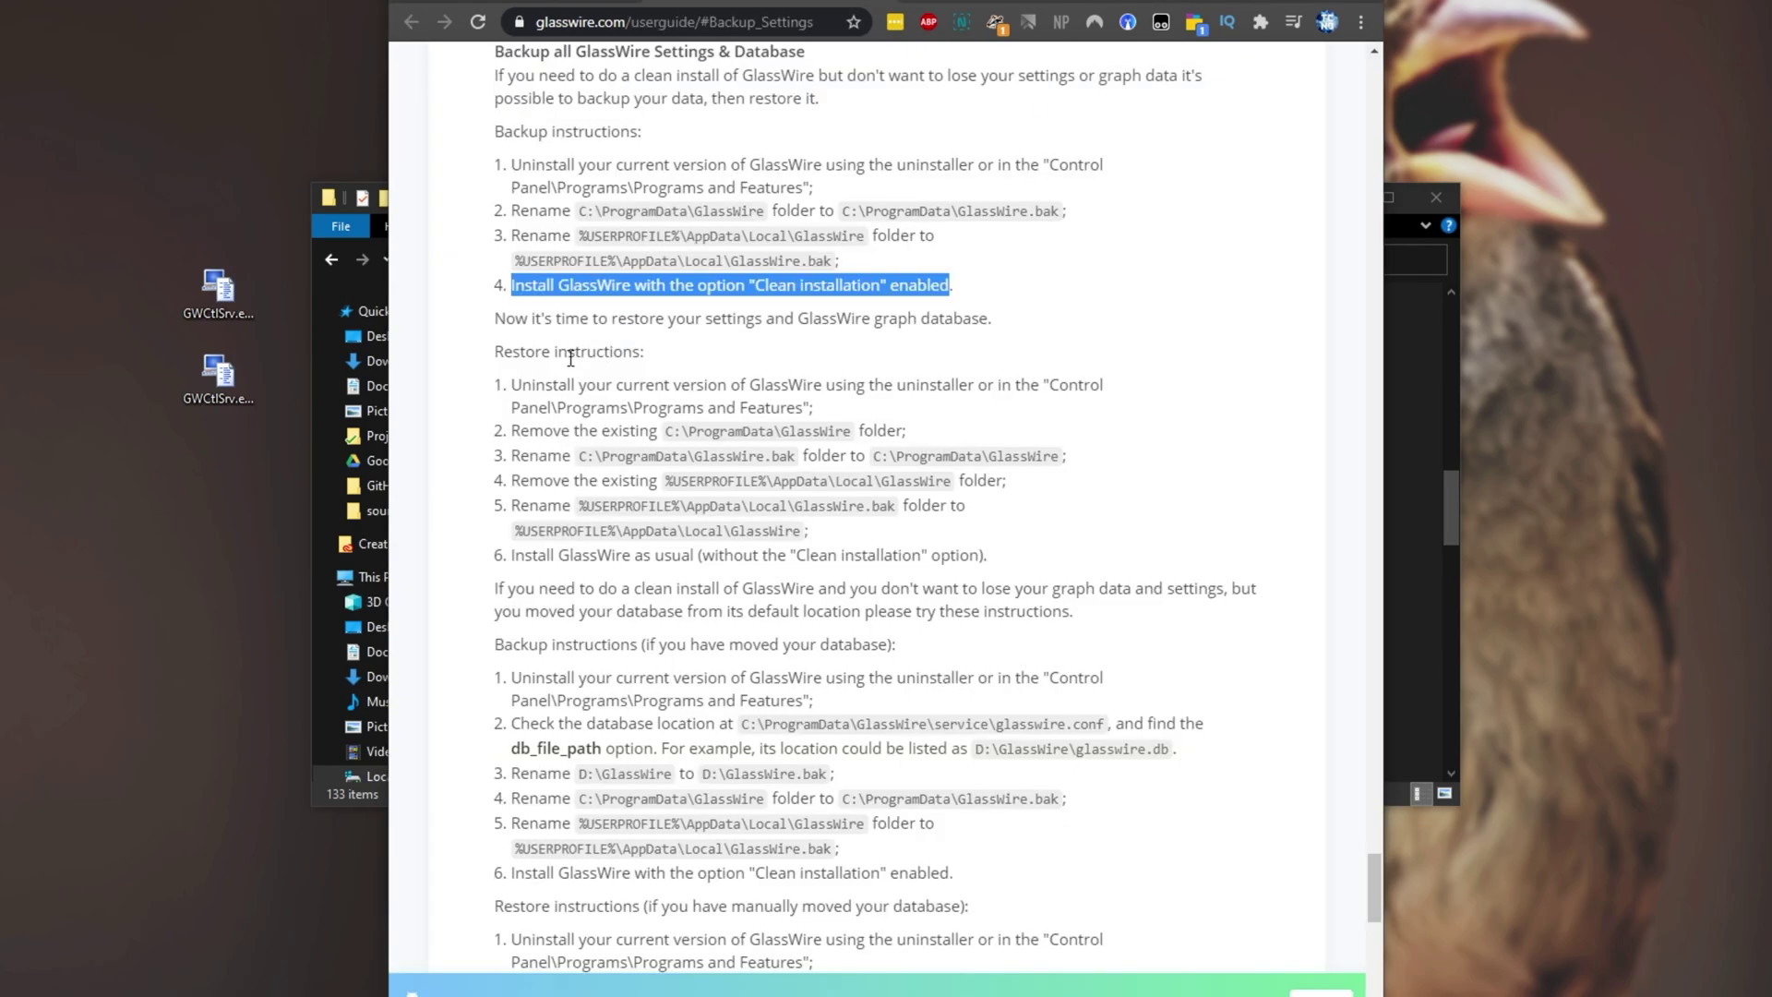
# Return to the user guide and read the restore instructions for GlassWire's settings and graph database
pyautogui.moveTo(495, 351); pyautogui.dragTo(592, 372)
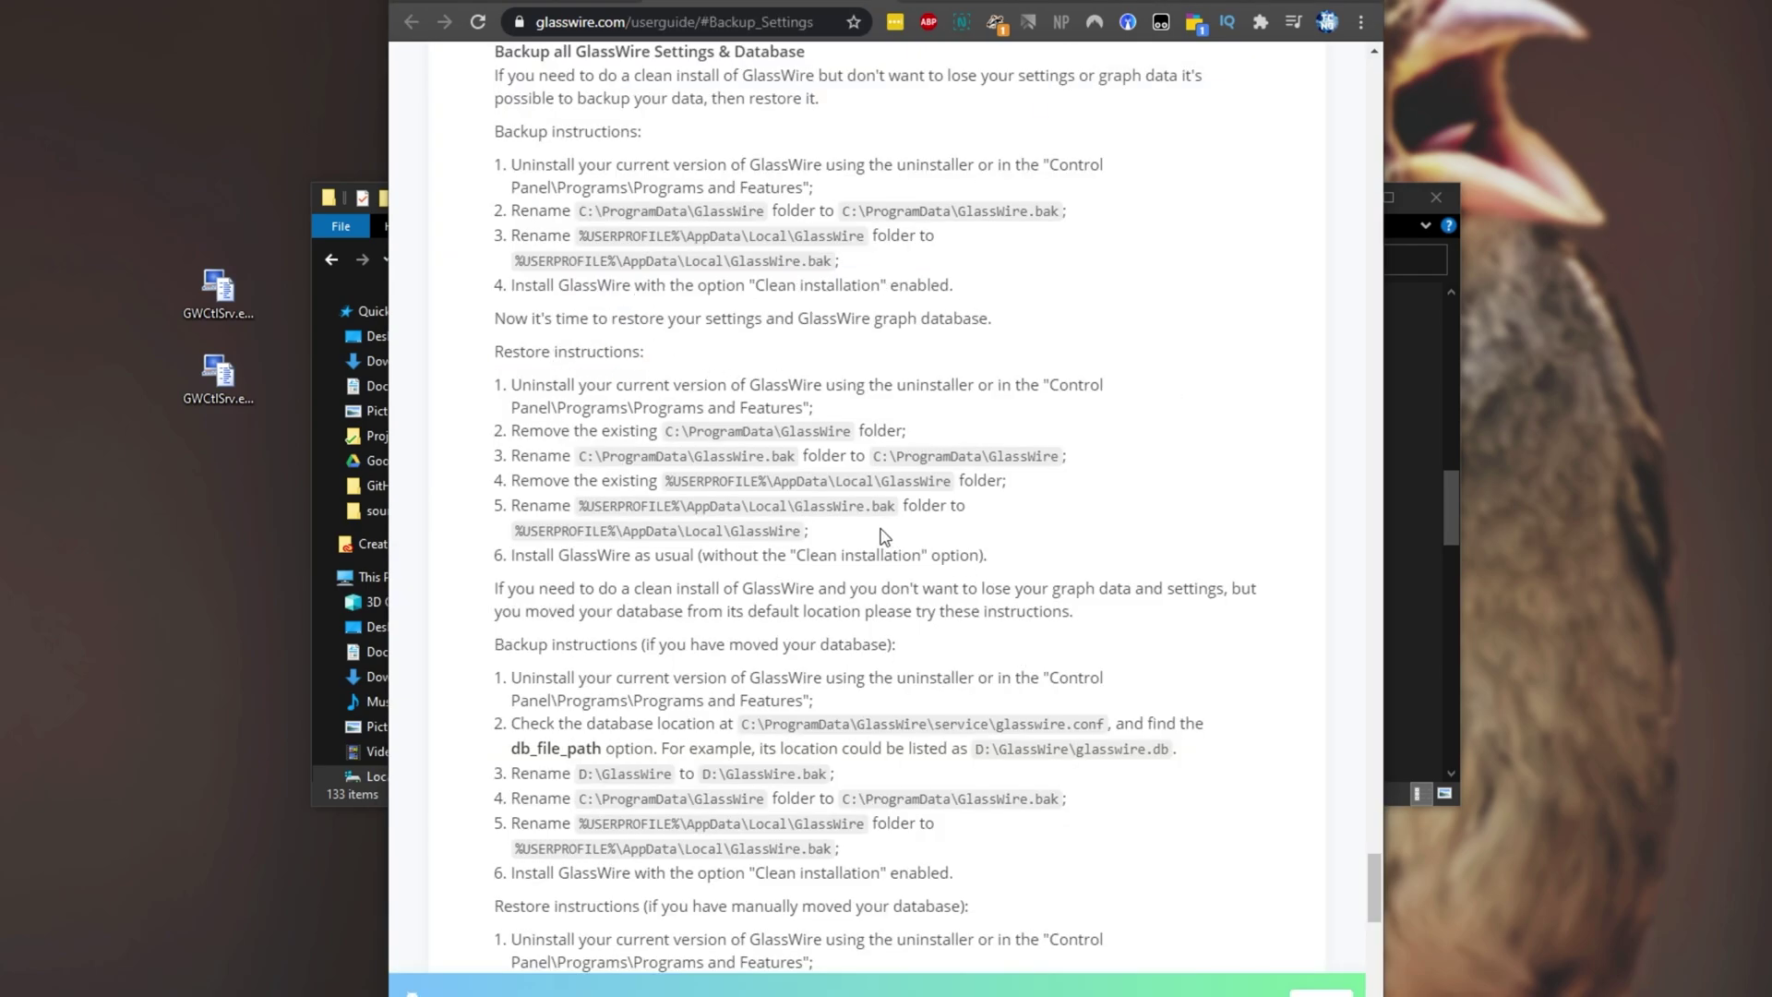
pyautogui.moveTo(884, 537); pyautogui.dragTo(503, 360)
pyautogui.click(957, 521)
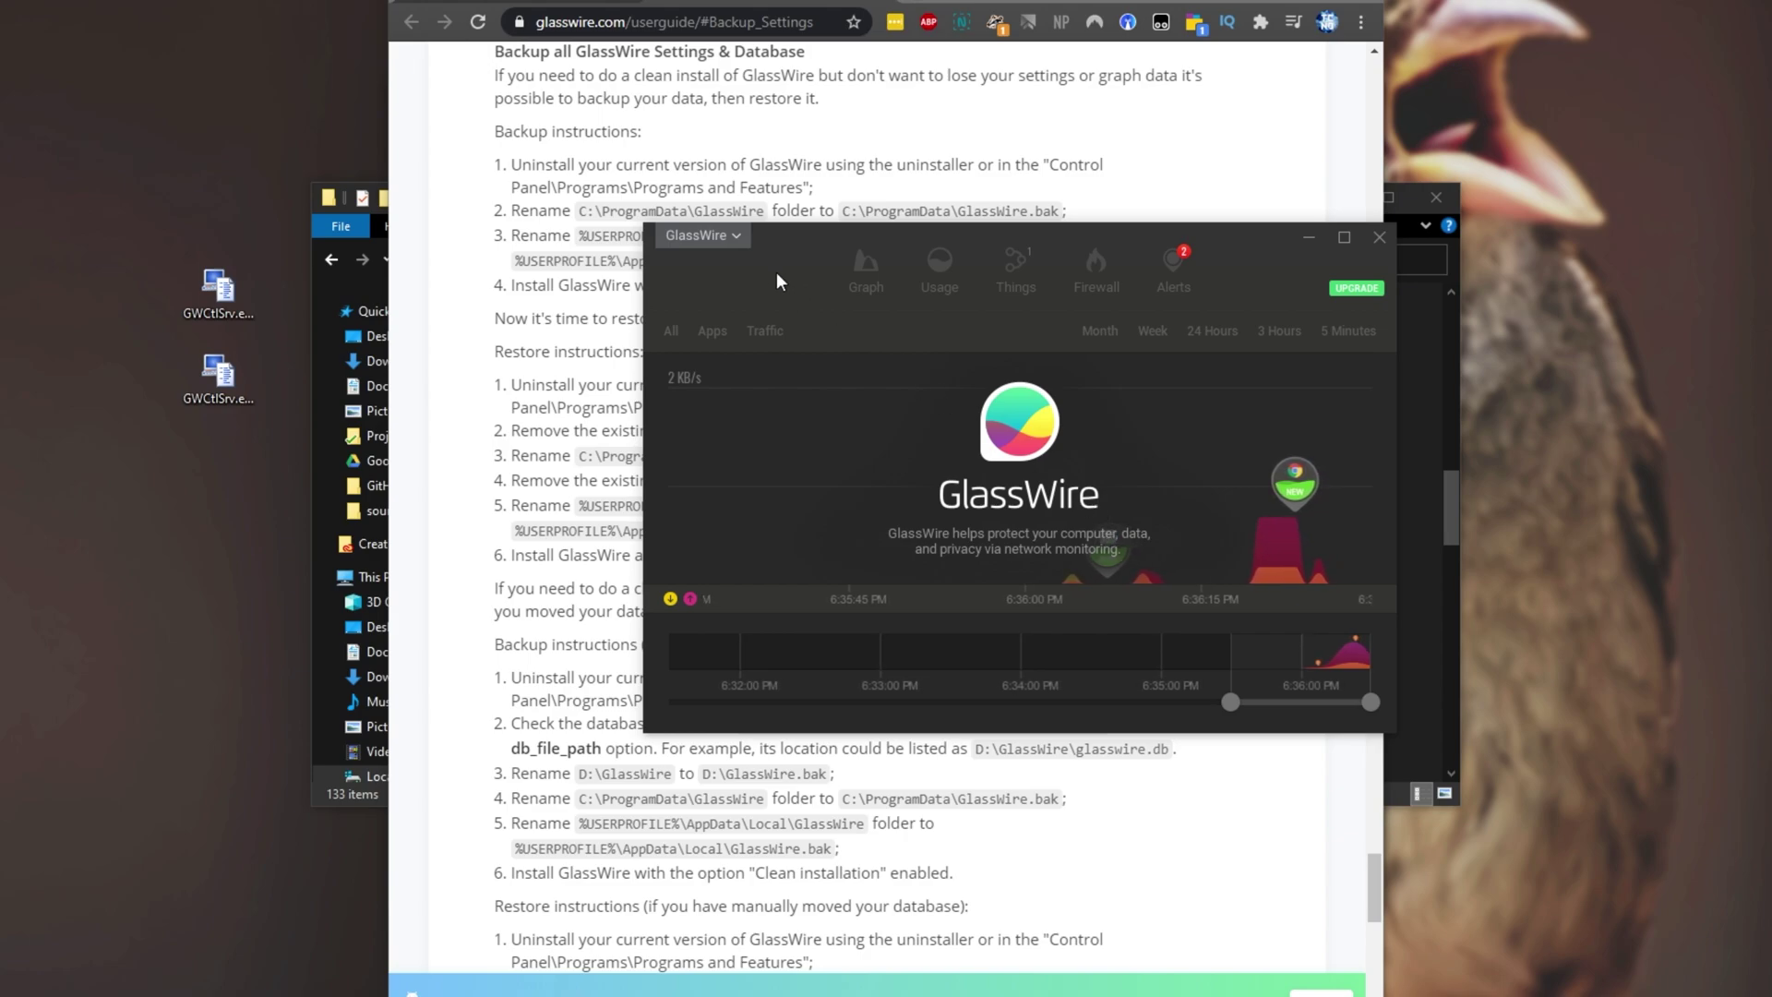
# Look over GlassWire's main menu and show the network graph for the Month range
pyautogui.click(700, 235)
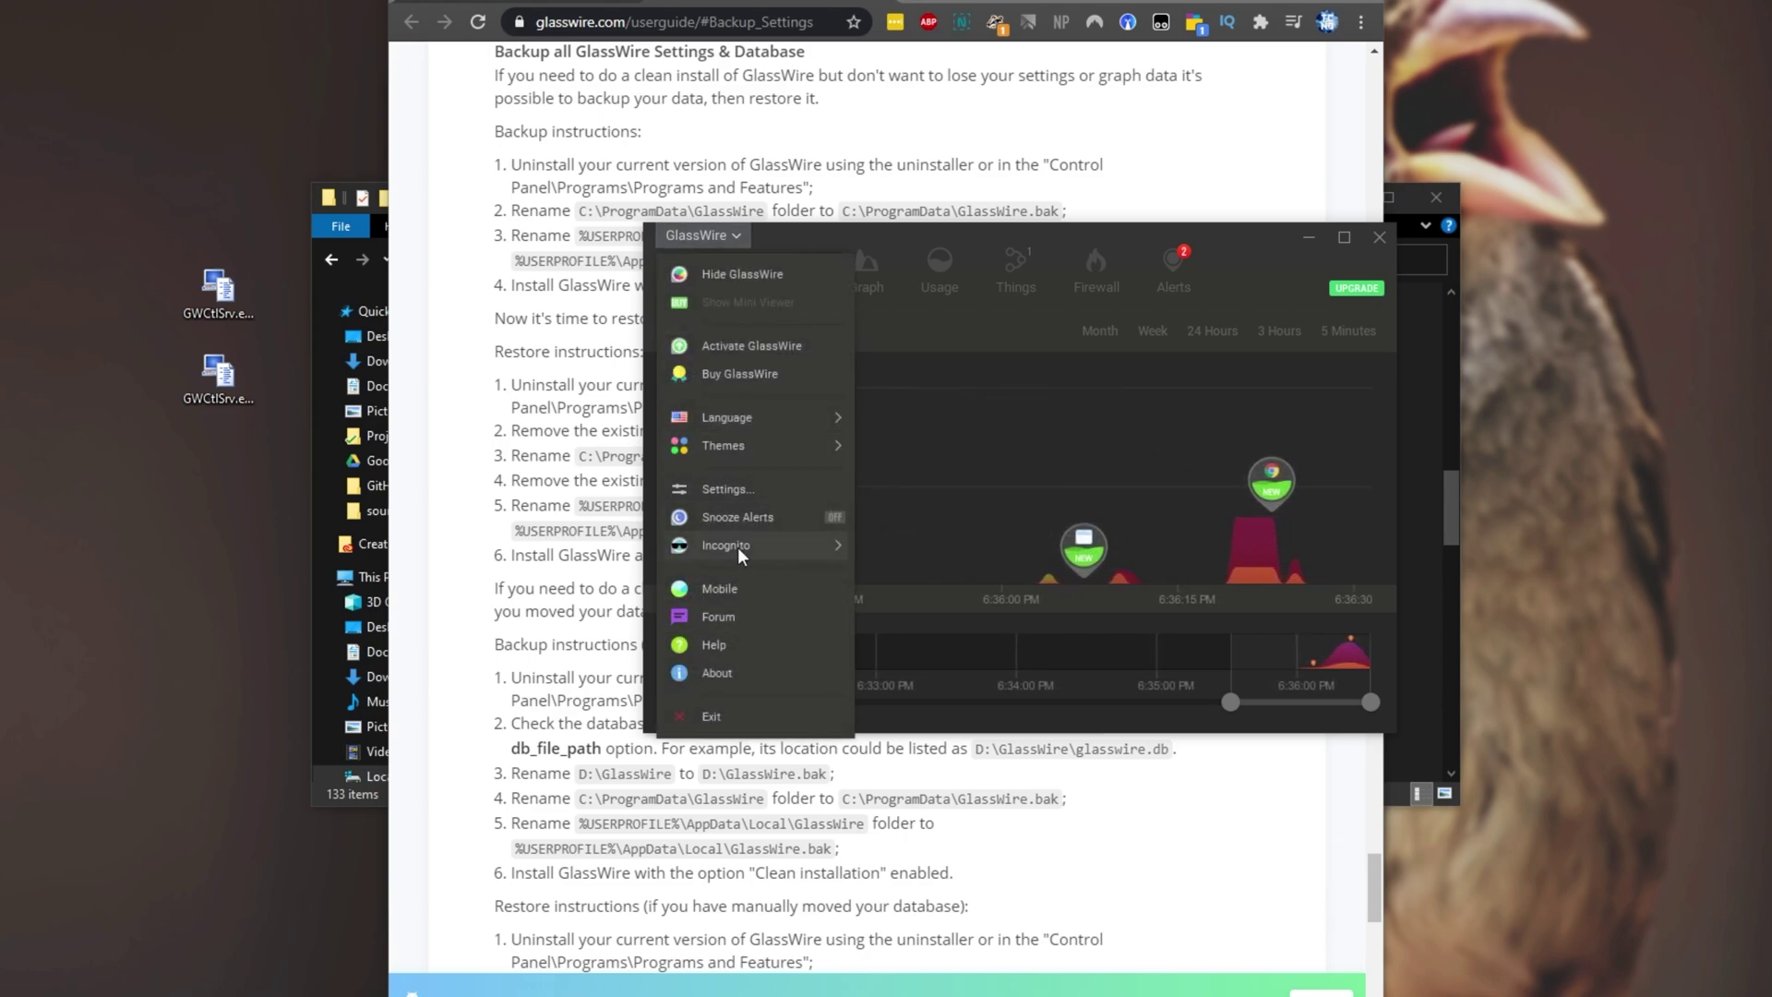
pyautogui.click(906, 336)
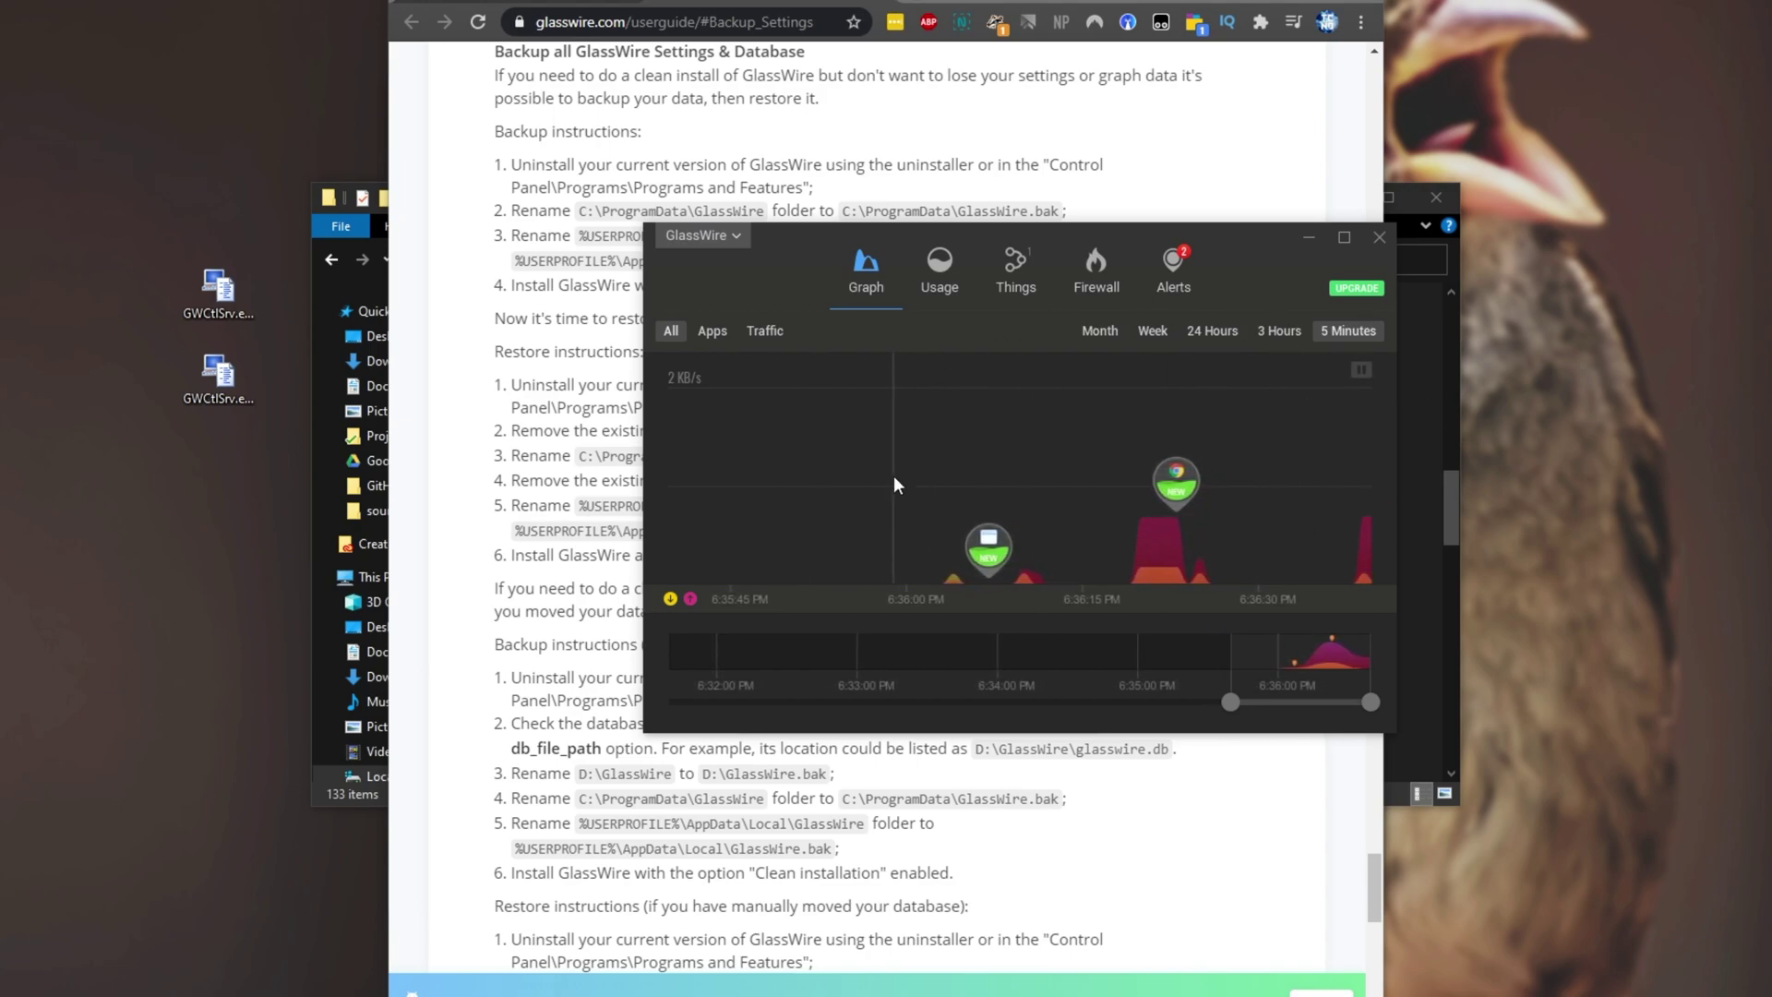
pyautogui.click(1094, 330)
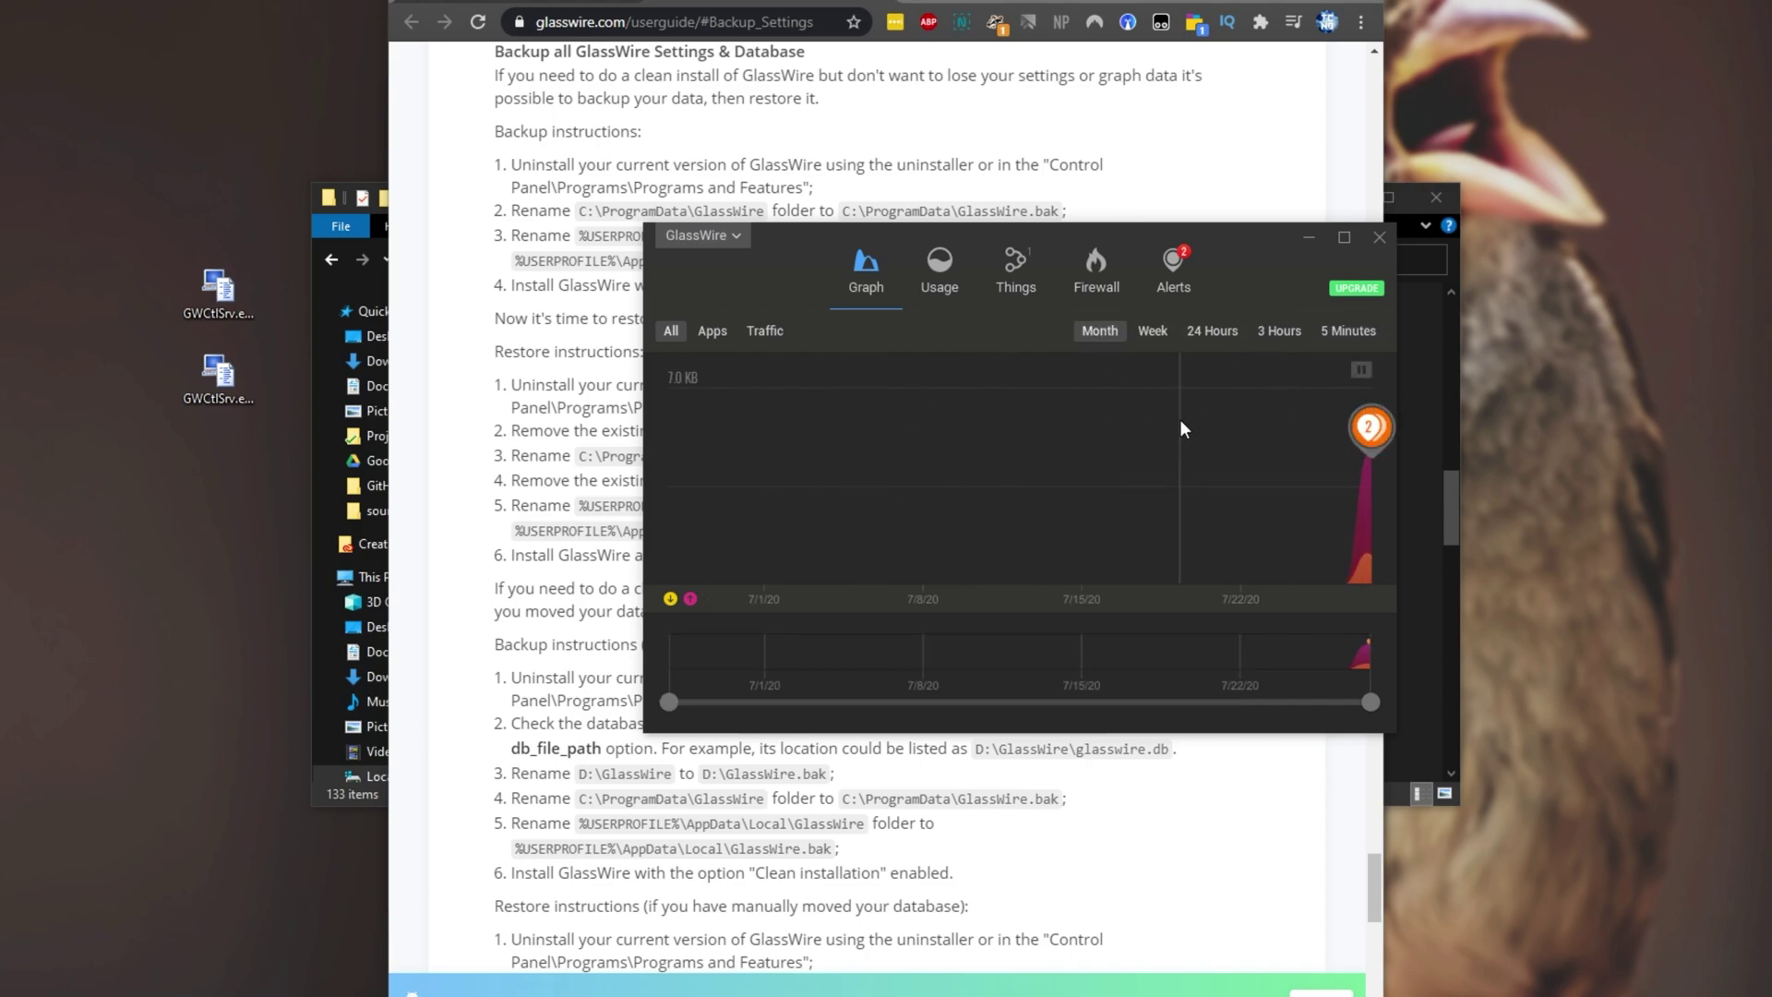
# Close the GlassWire window and exit the program completely, including its background notification-area process
pyautogui.click(1382, 238)
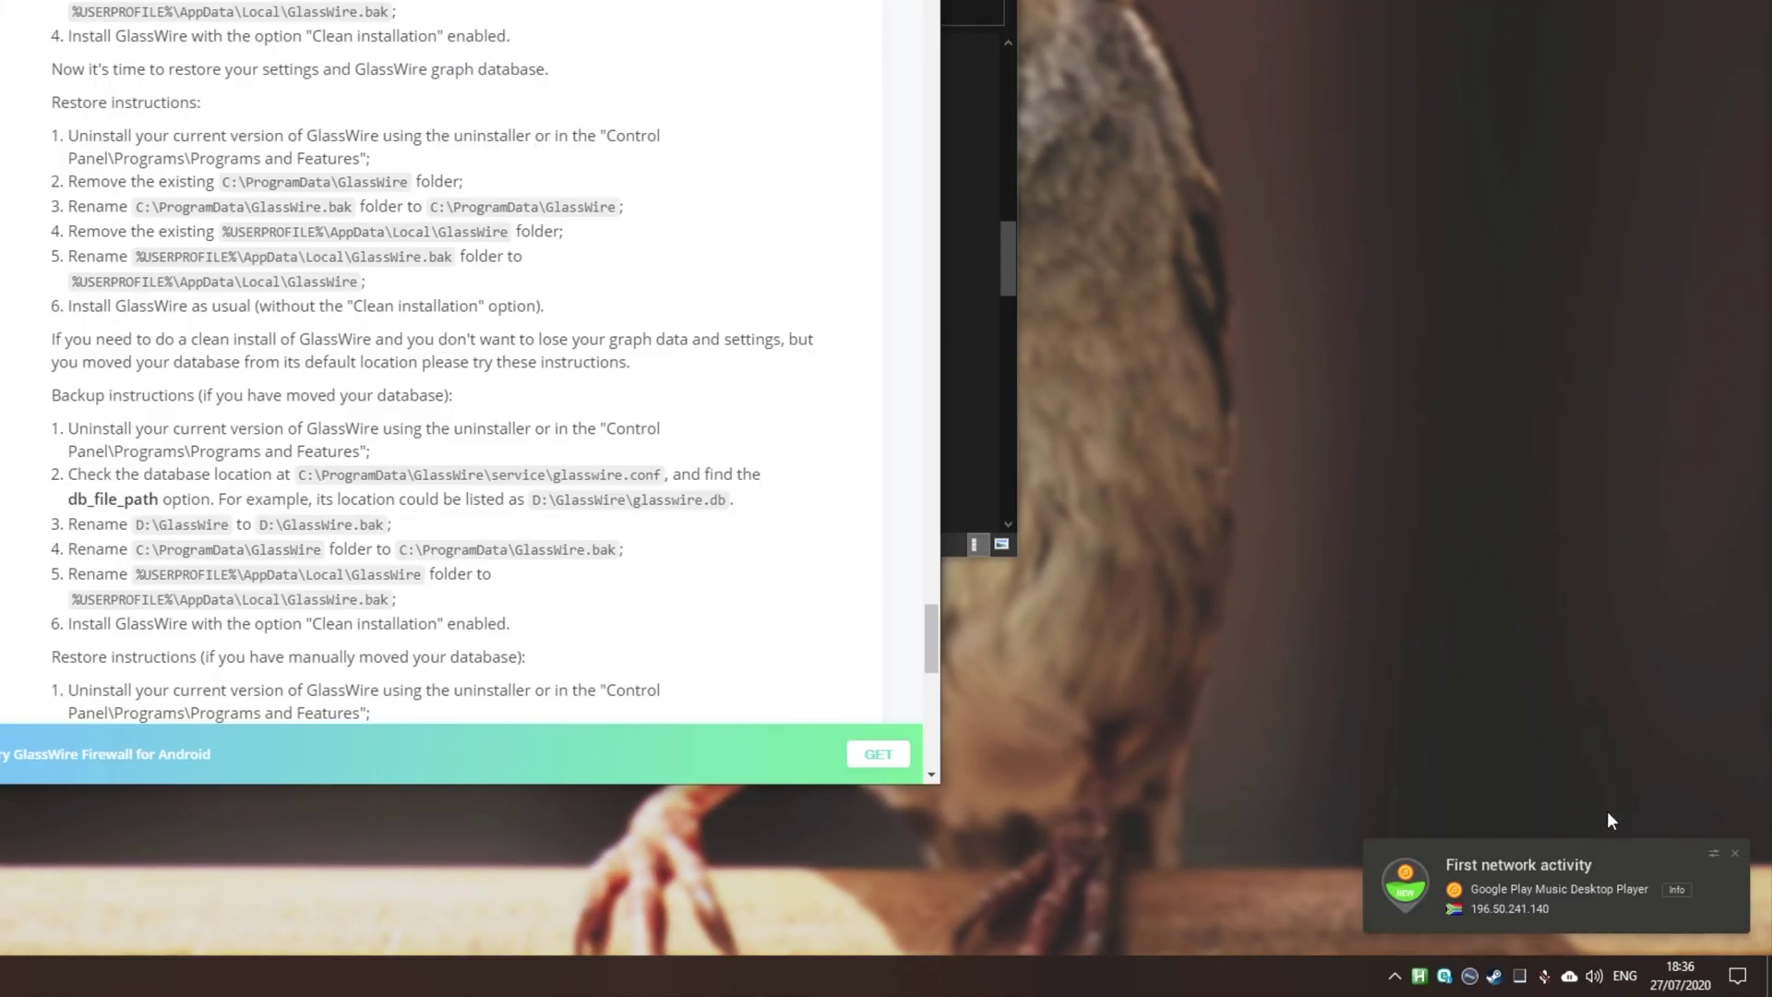
pyautogui.click(1395, 976)
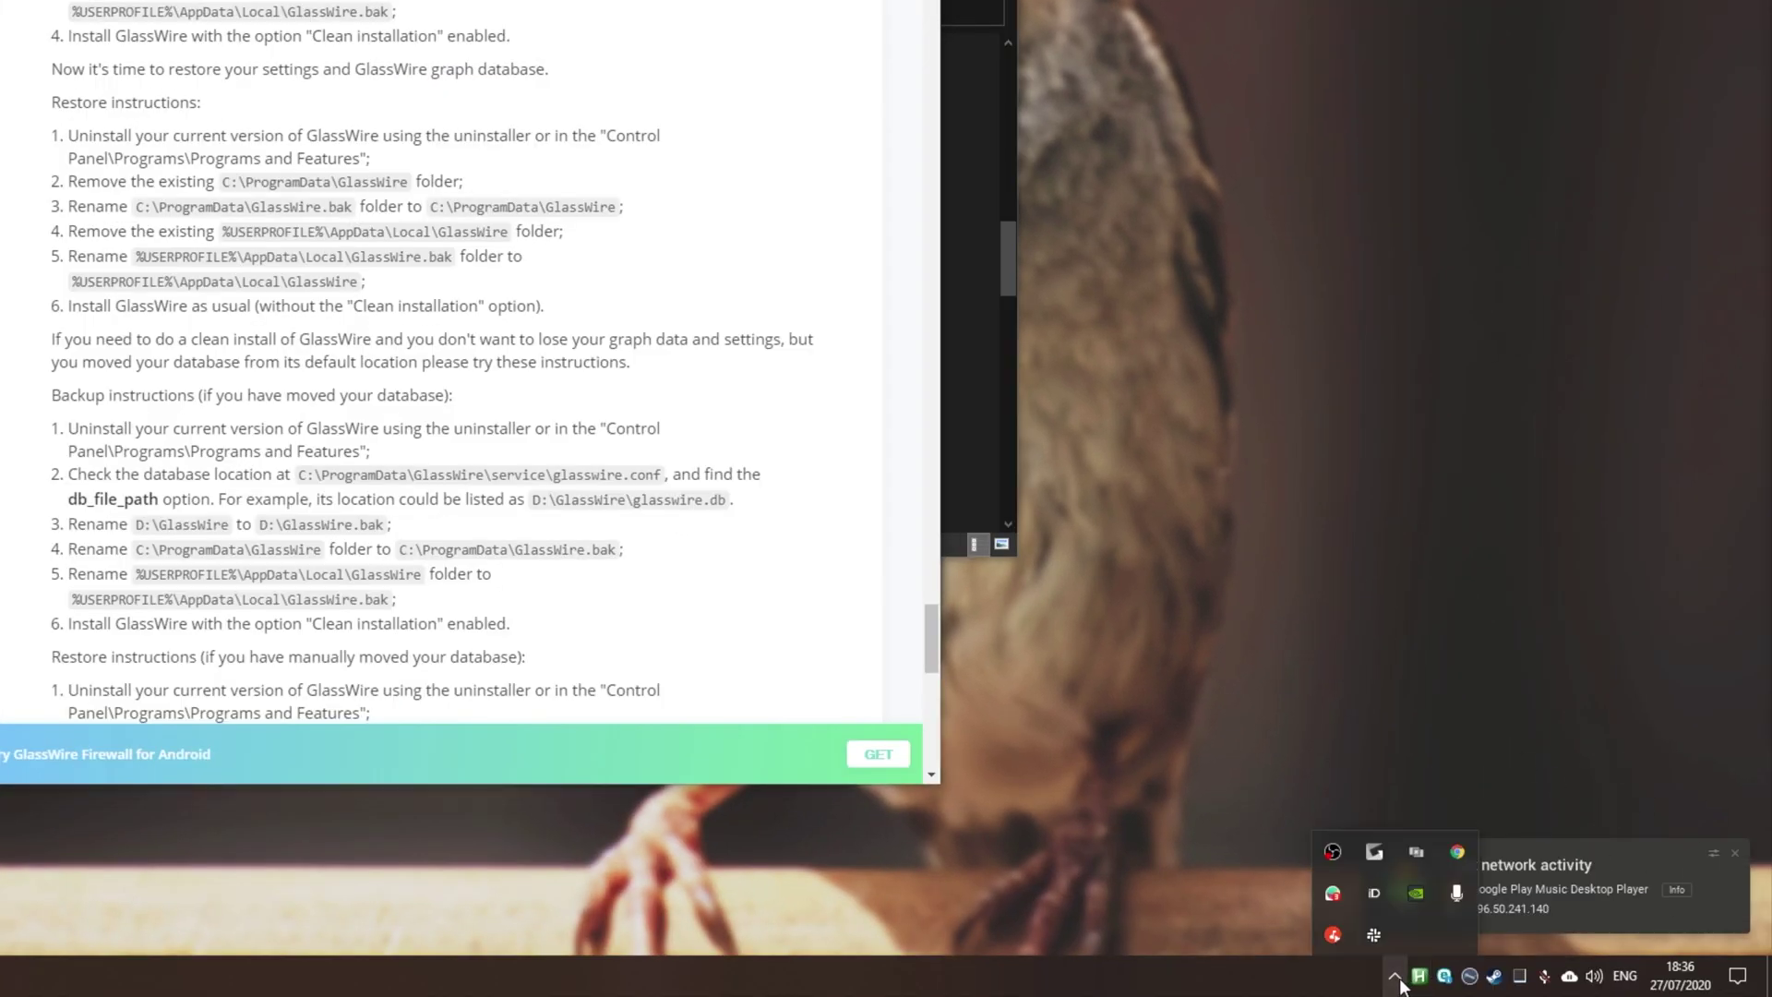
pyautogui.rightClick(1334, 893)
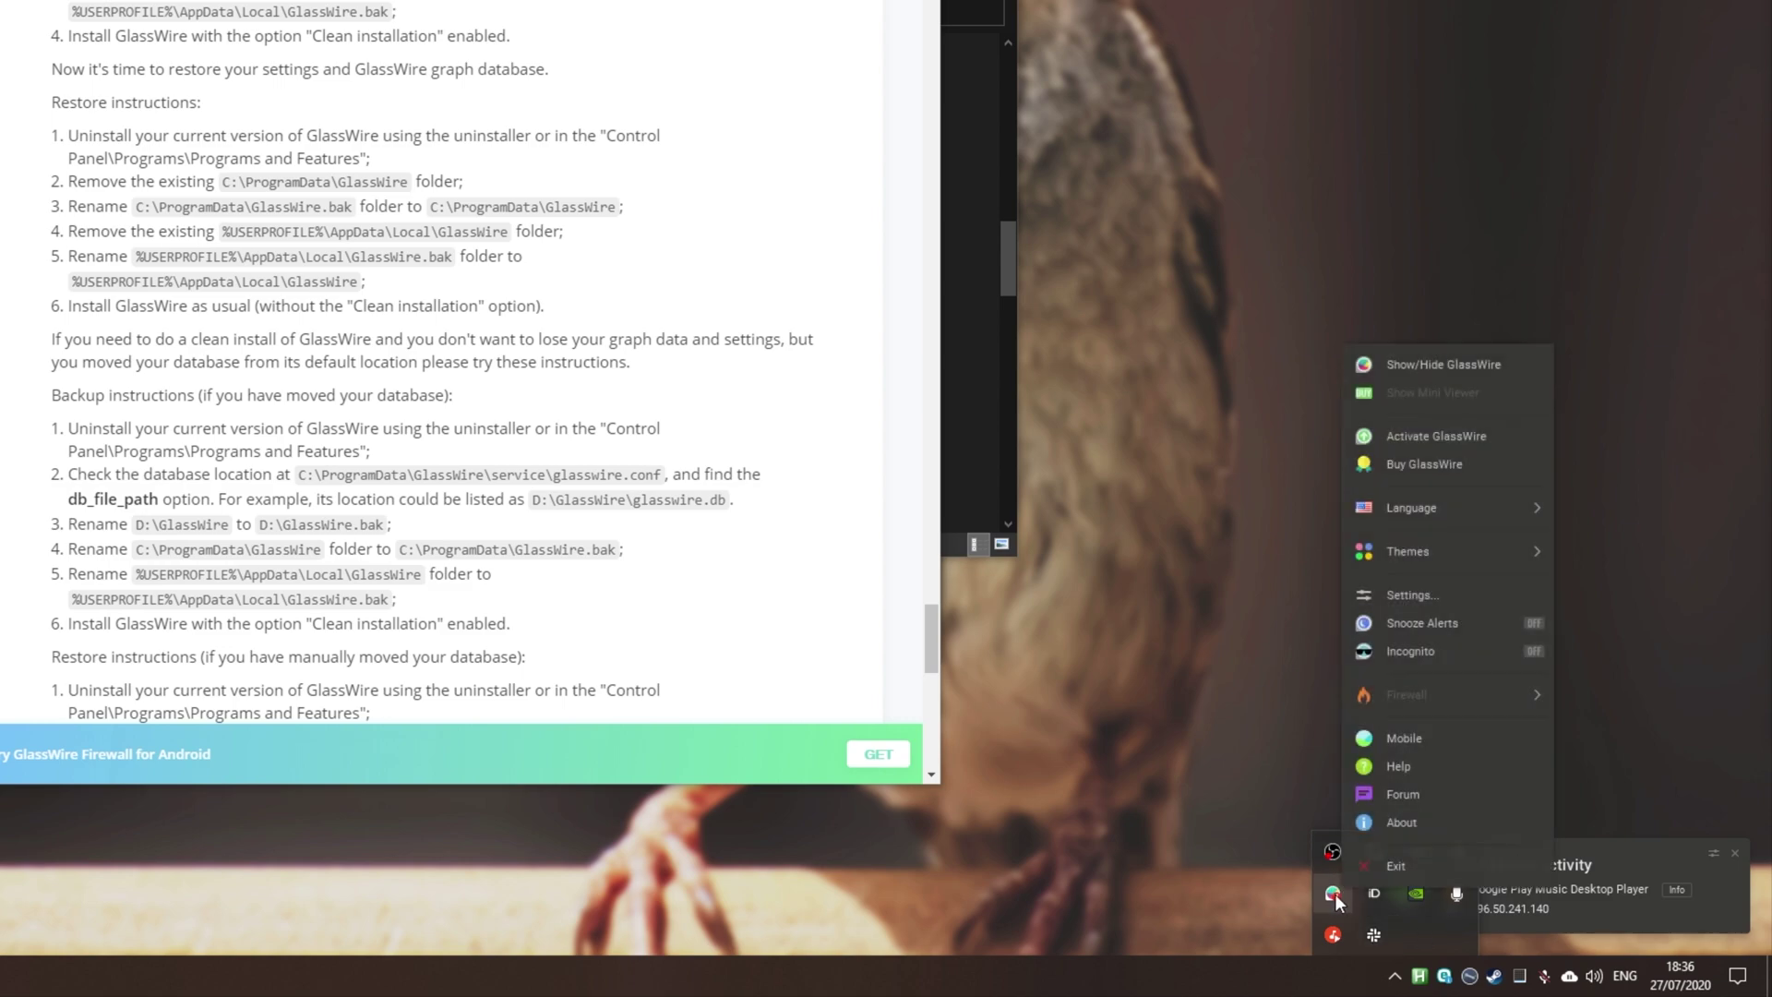
pyautogui.click(1382, 866)
# Follow the guide's first restore instruction and uninstall GlassWire 2.2 through Apps & features, searching the app list for "glass"
pyautogui.moveTo(52, 101); pyautogui.dragTo(156, 106)
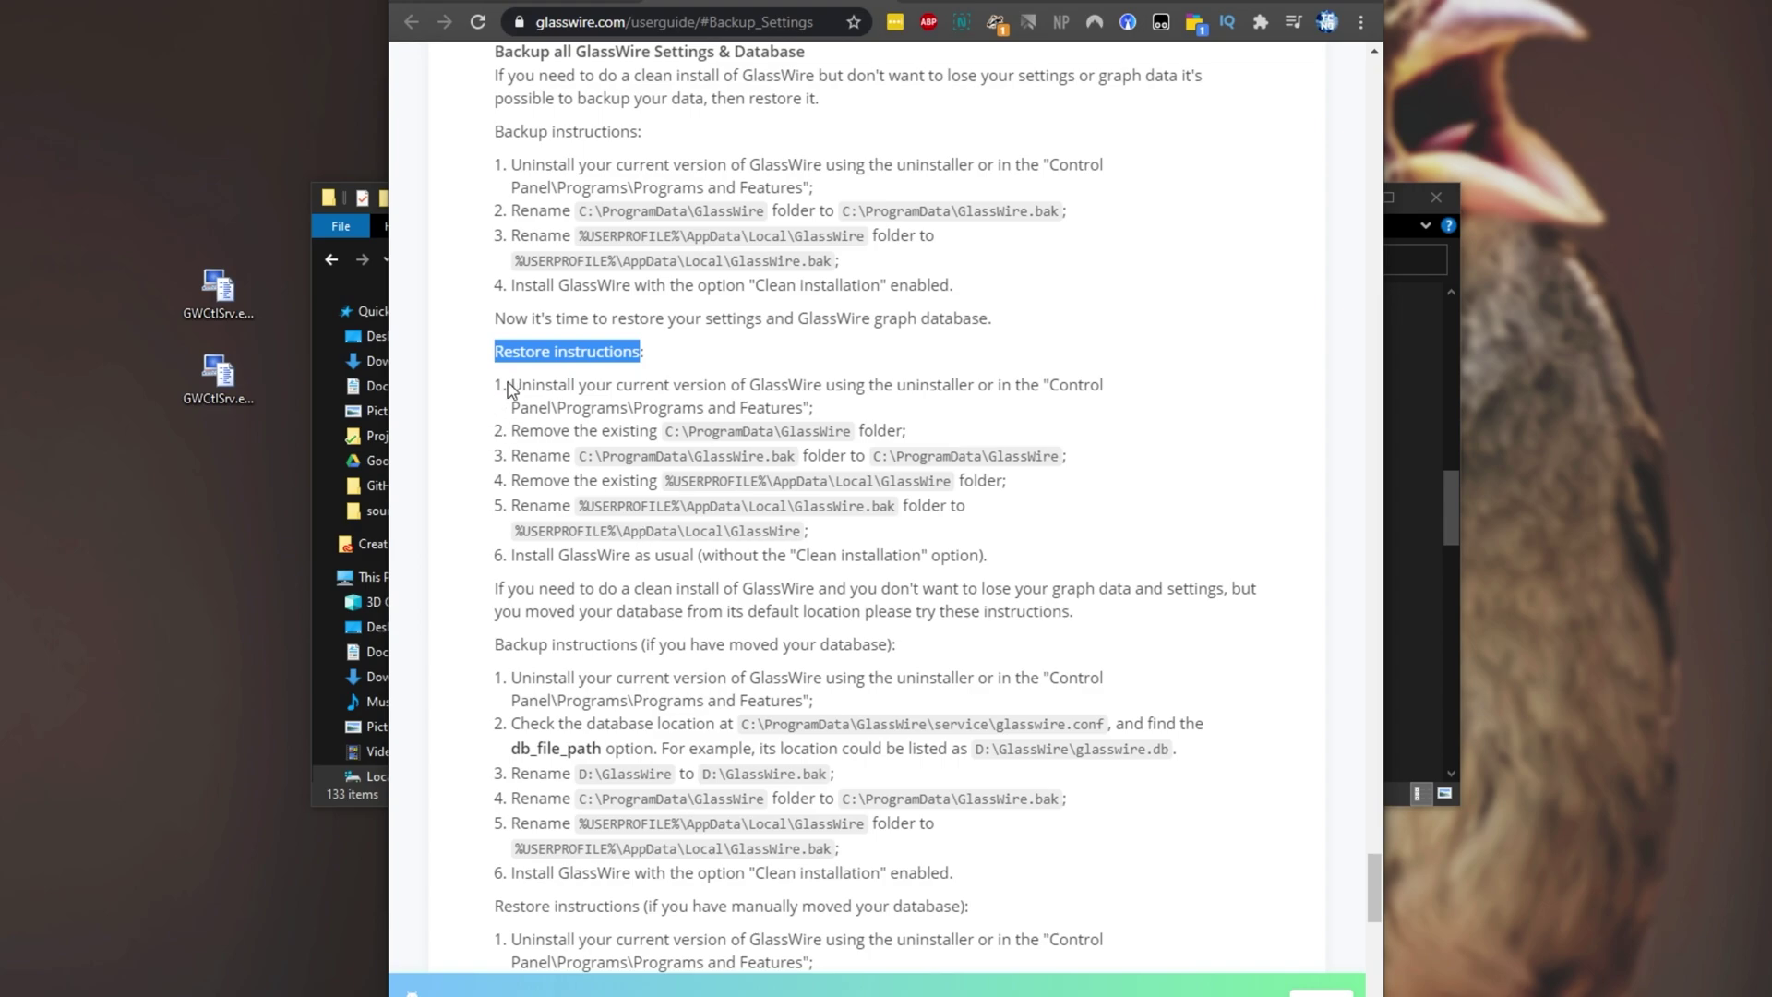
pyautogui.moveTo(512, 389); pyautogui.dragTo(907, 425)
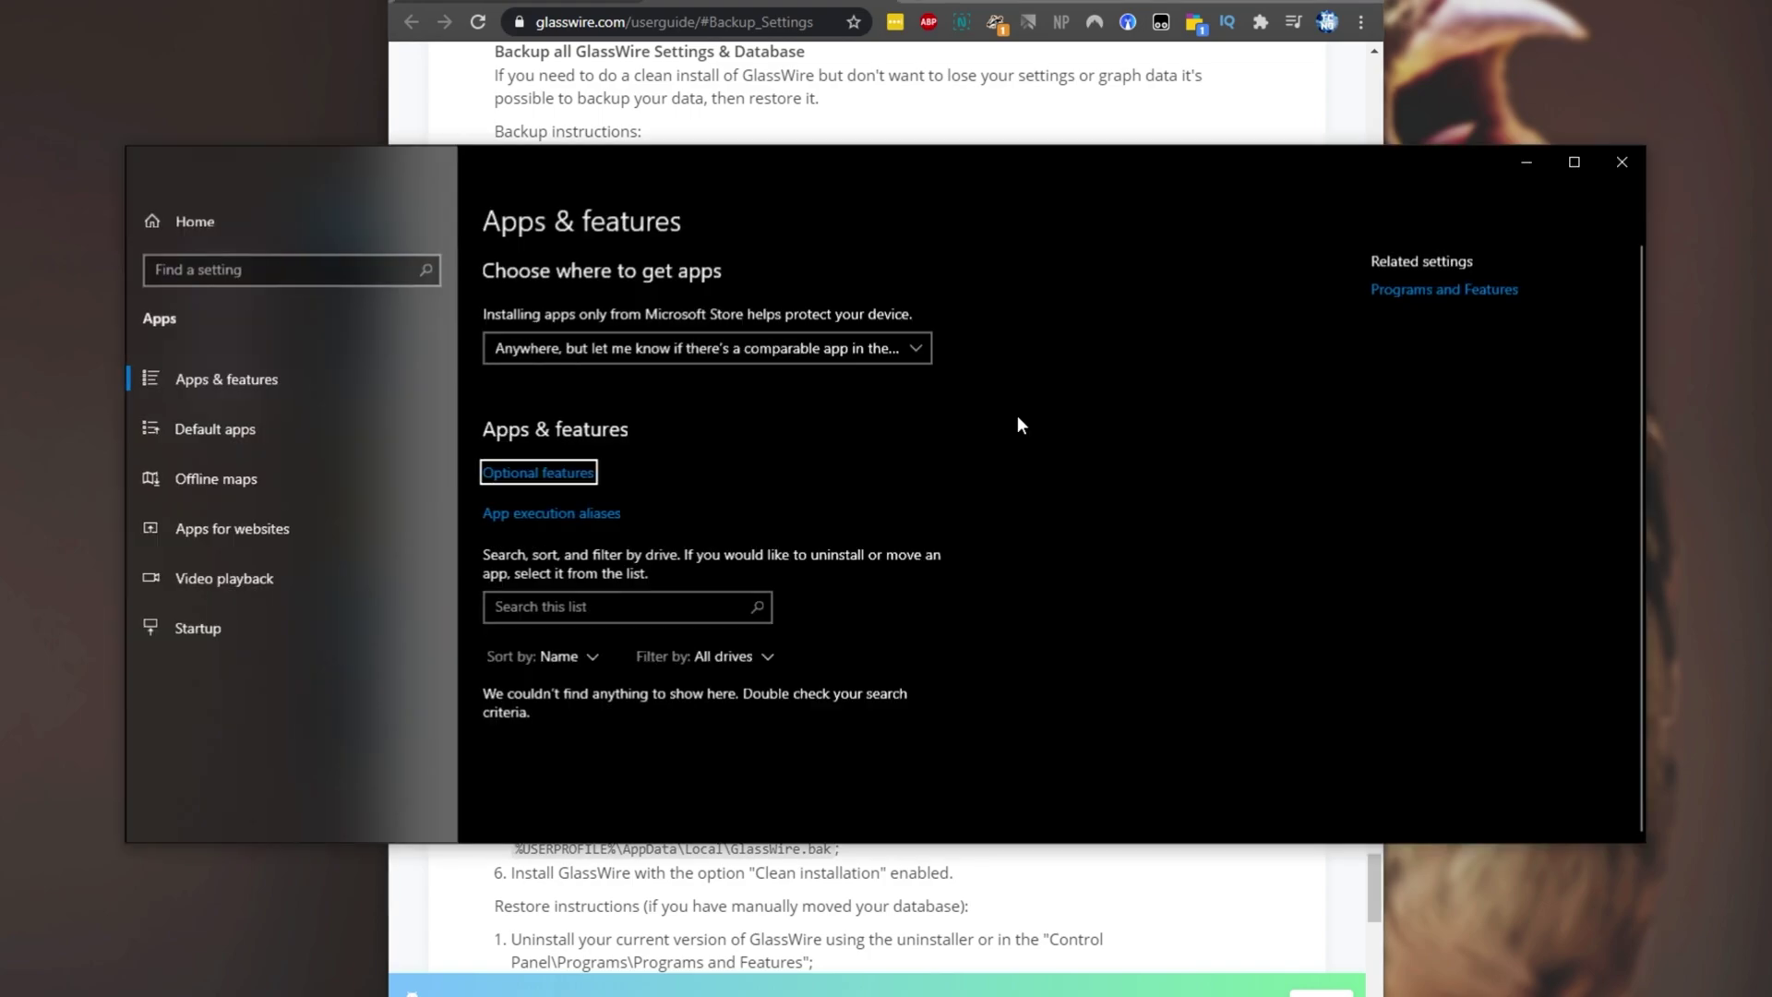
pyautogui.click(662, 613)
pyautogui.write('glass')
pyautogui.click(646, 623)
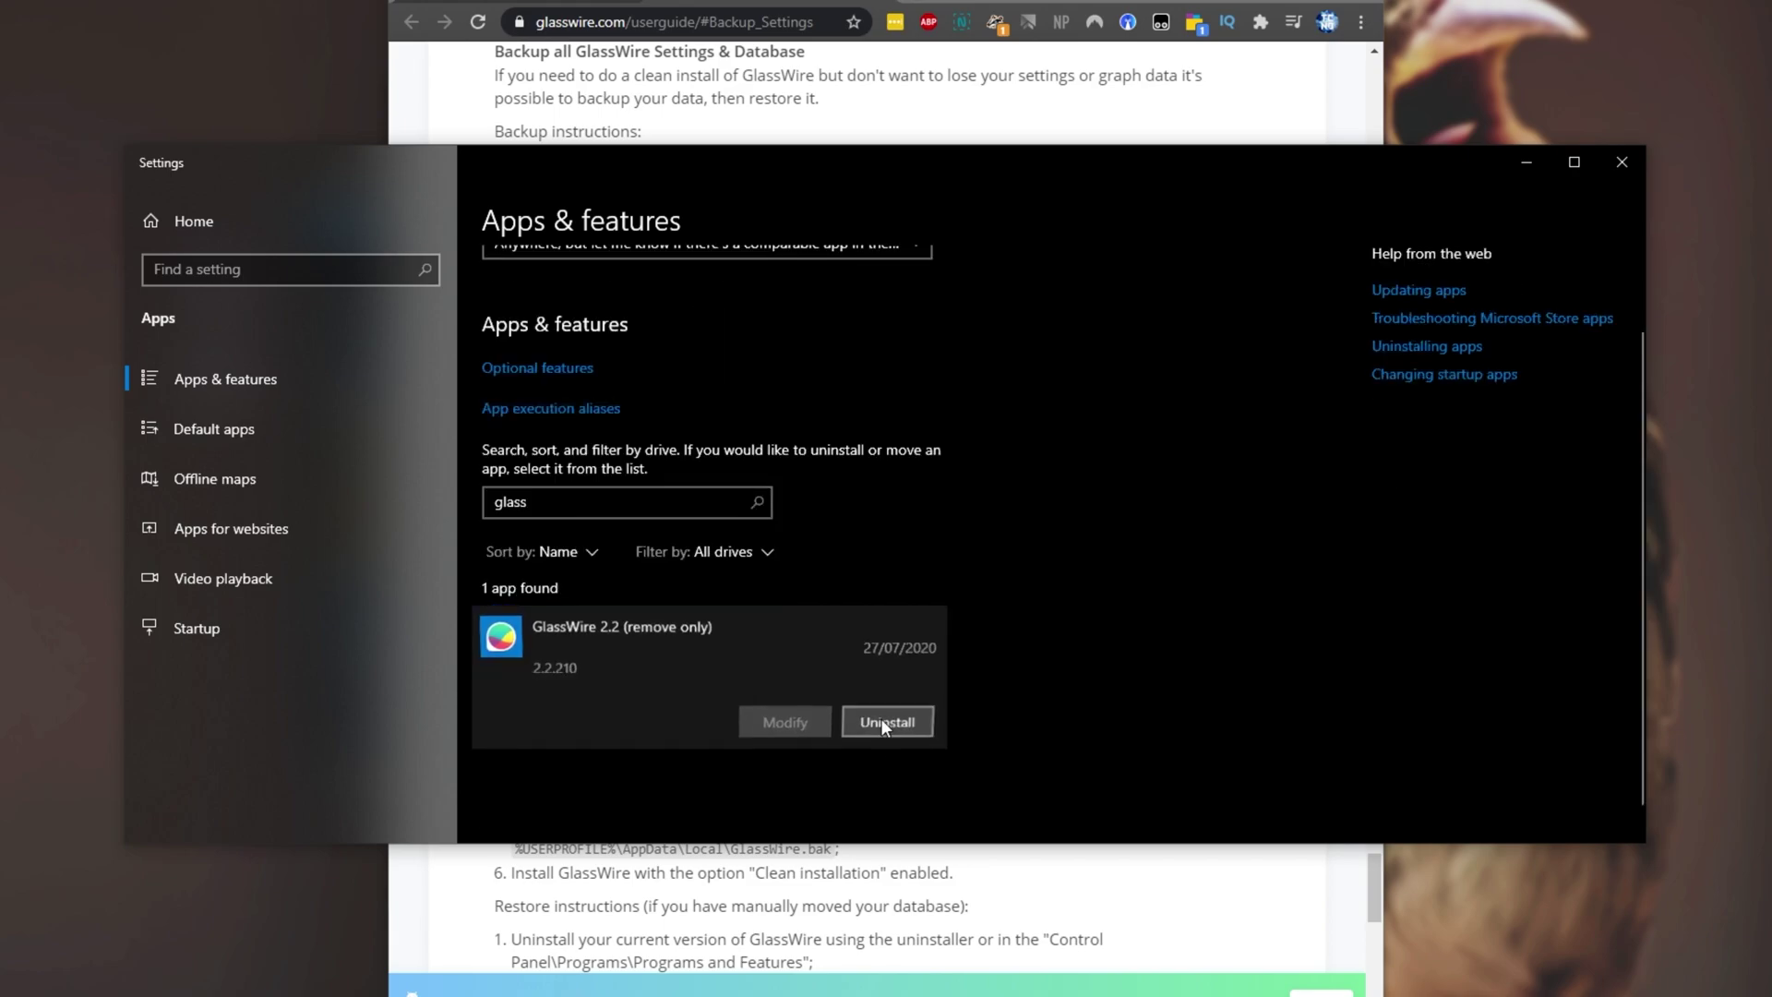
pyautogui.click(881, 718)
pyautogui.click(976, 673)
pyautogui.click(986, 655)
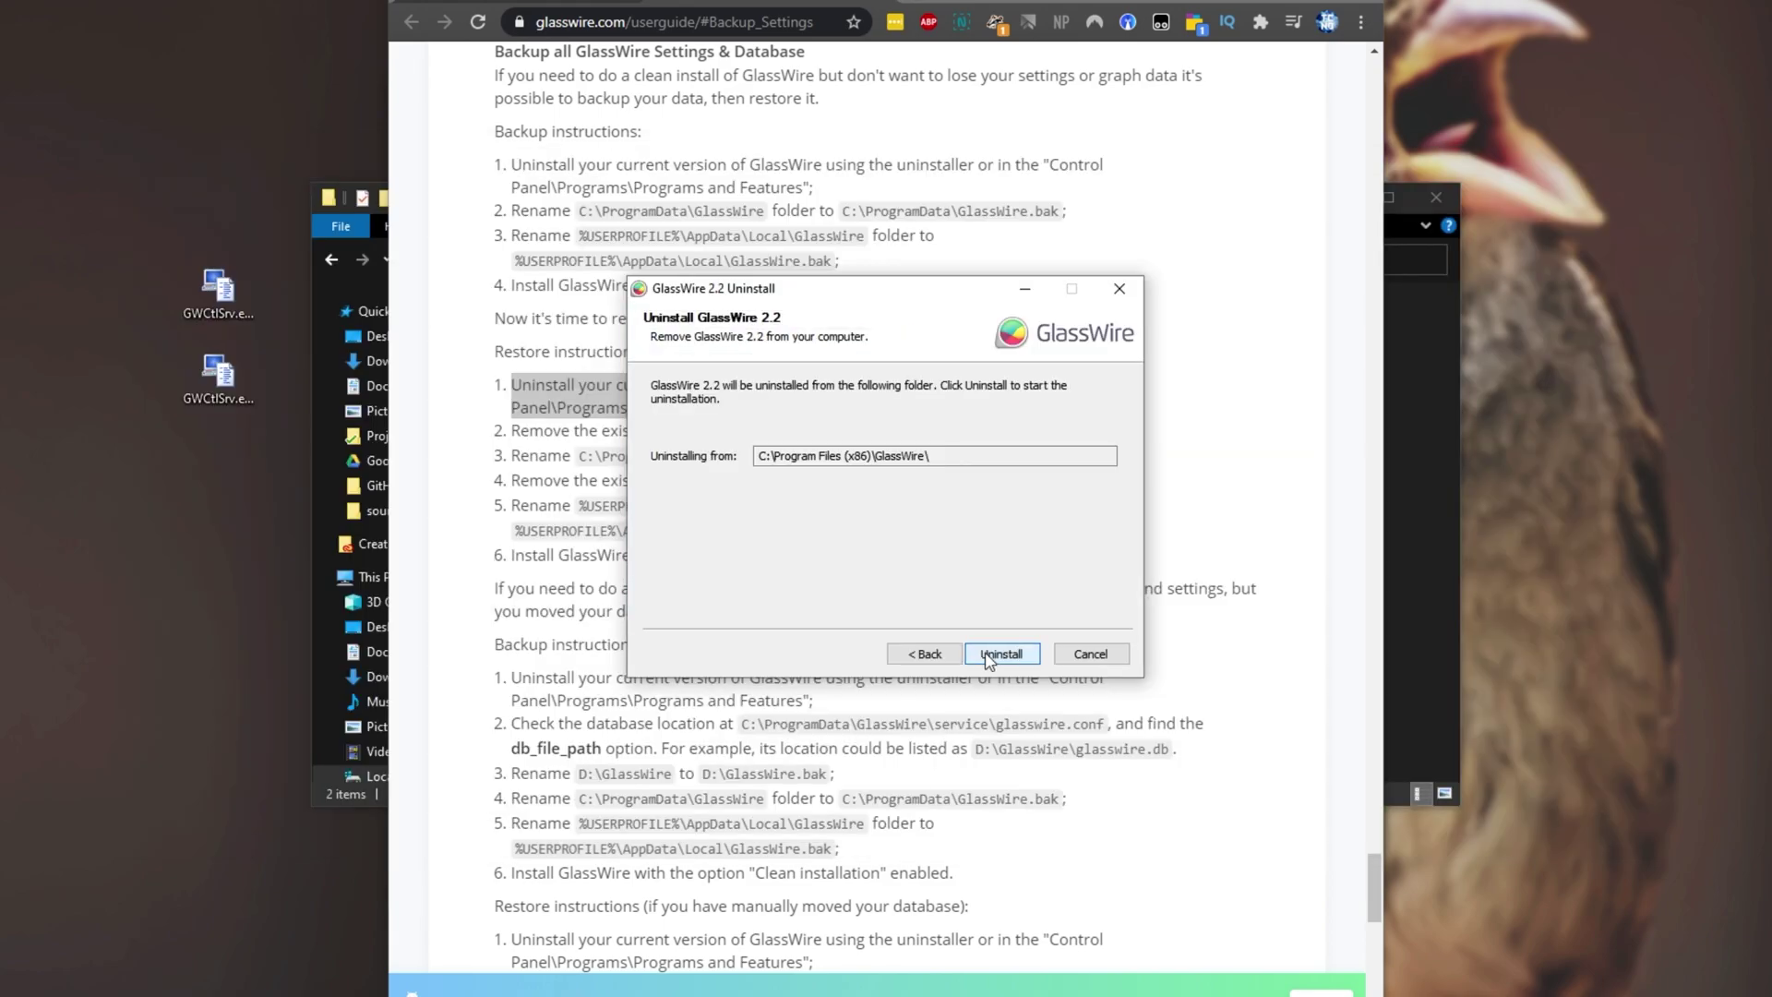
pyautogui.click(1008, 655)
# Read the guide's second and third restore instructions about removing C:\ProgramData\GlassWire and renaming its backup folder
pyautogui.moveTo(520, 427); pyautogui.dragTo(923, 443)
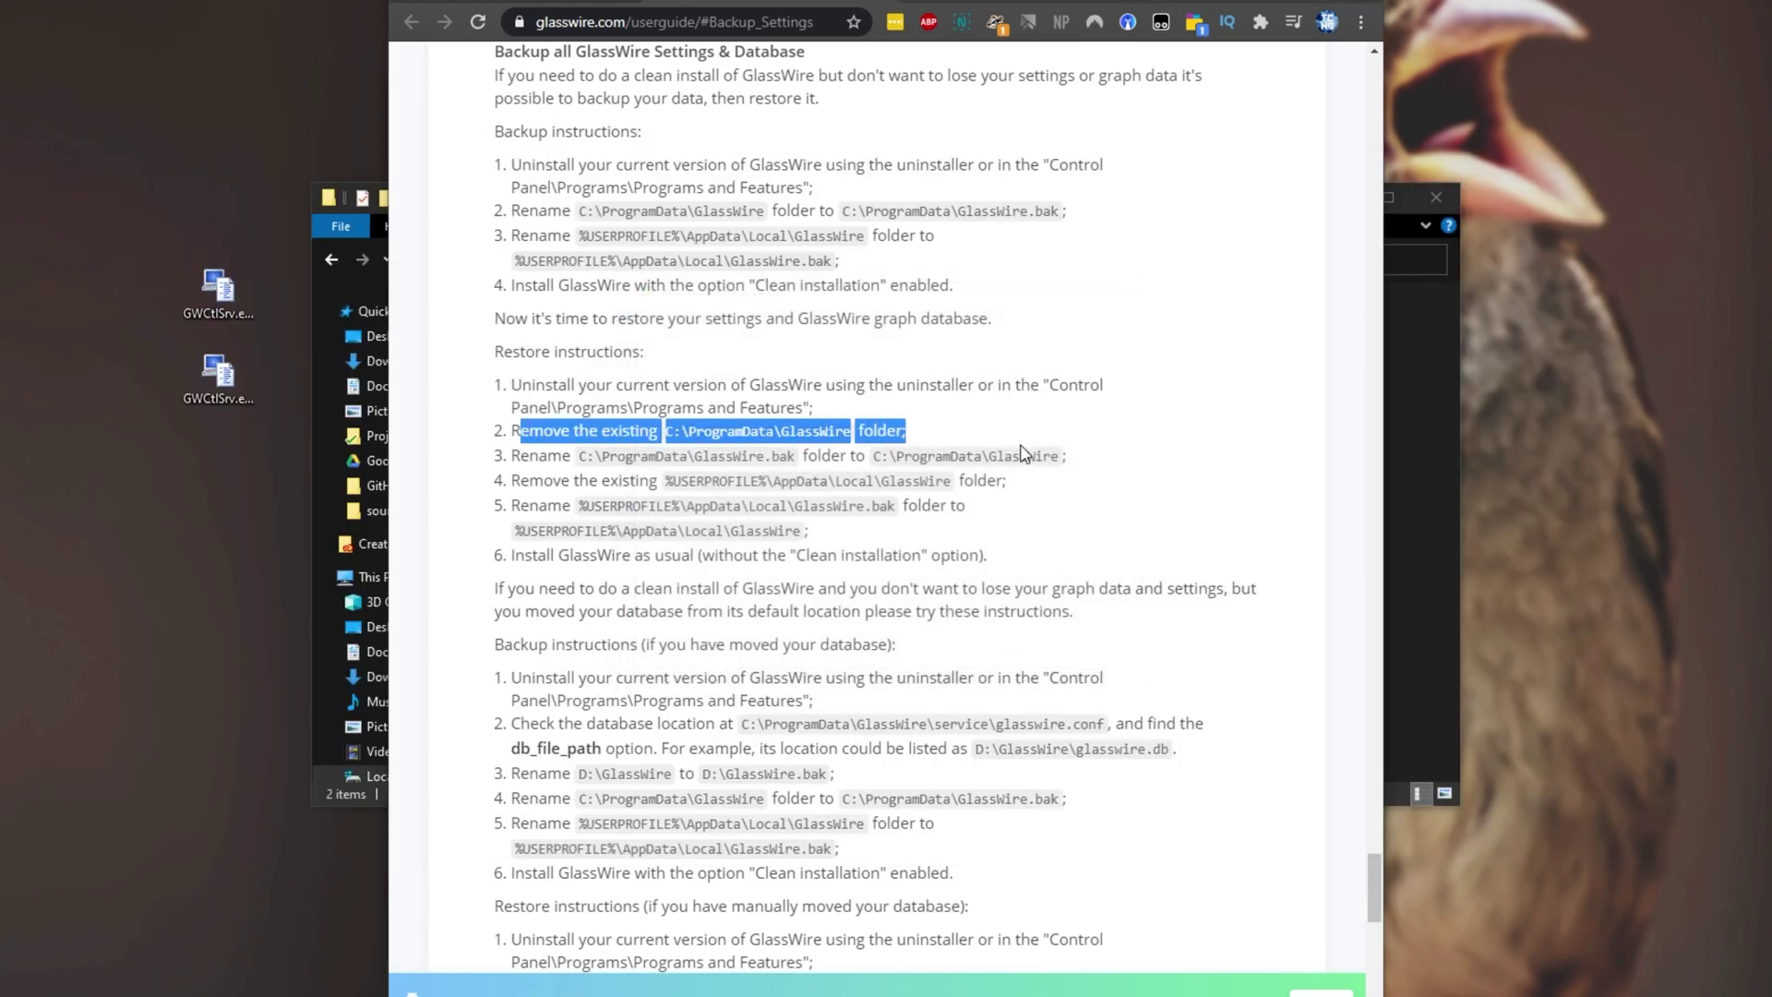
pyautogui.moveTo(1099, 467); pyautogui.dragTo(494, 454)
pyautogui.moveTo(773, 459); pyautogui.dragTo(795, 459)
pyautogui.rightClick(782, 460)
pyautogui.click(760, 456)
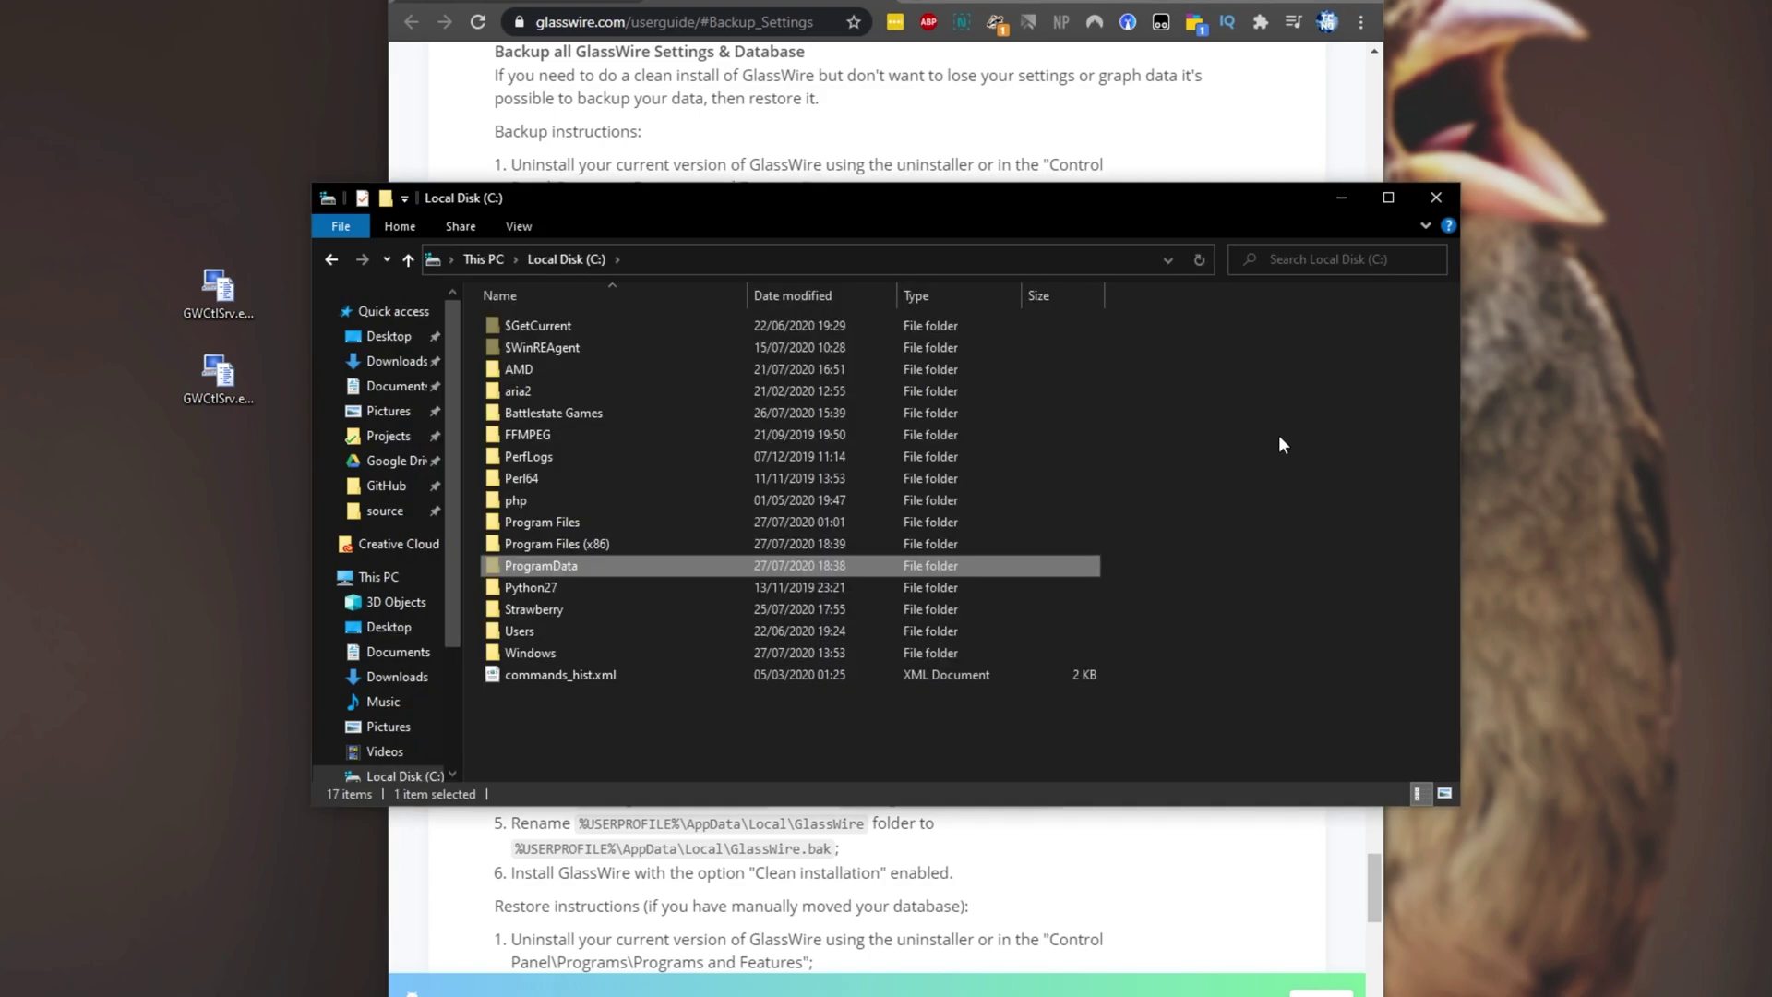
# Switch to File Explorer and permanently delete the GlassWire folder from C:\ProgramData with administrator permission
pyautogui.click(1277, 435)
pyautogui.doubleClick(637, 567)
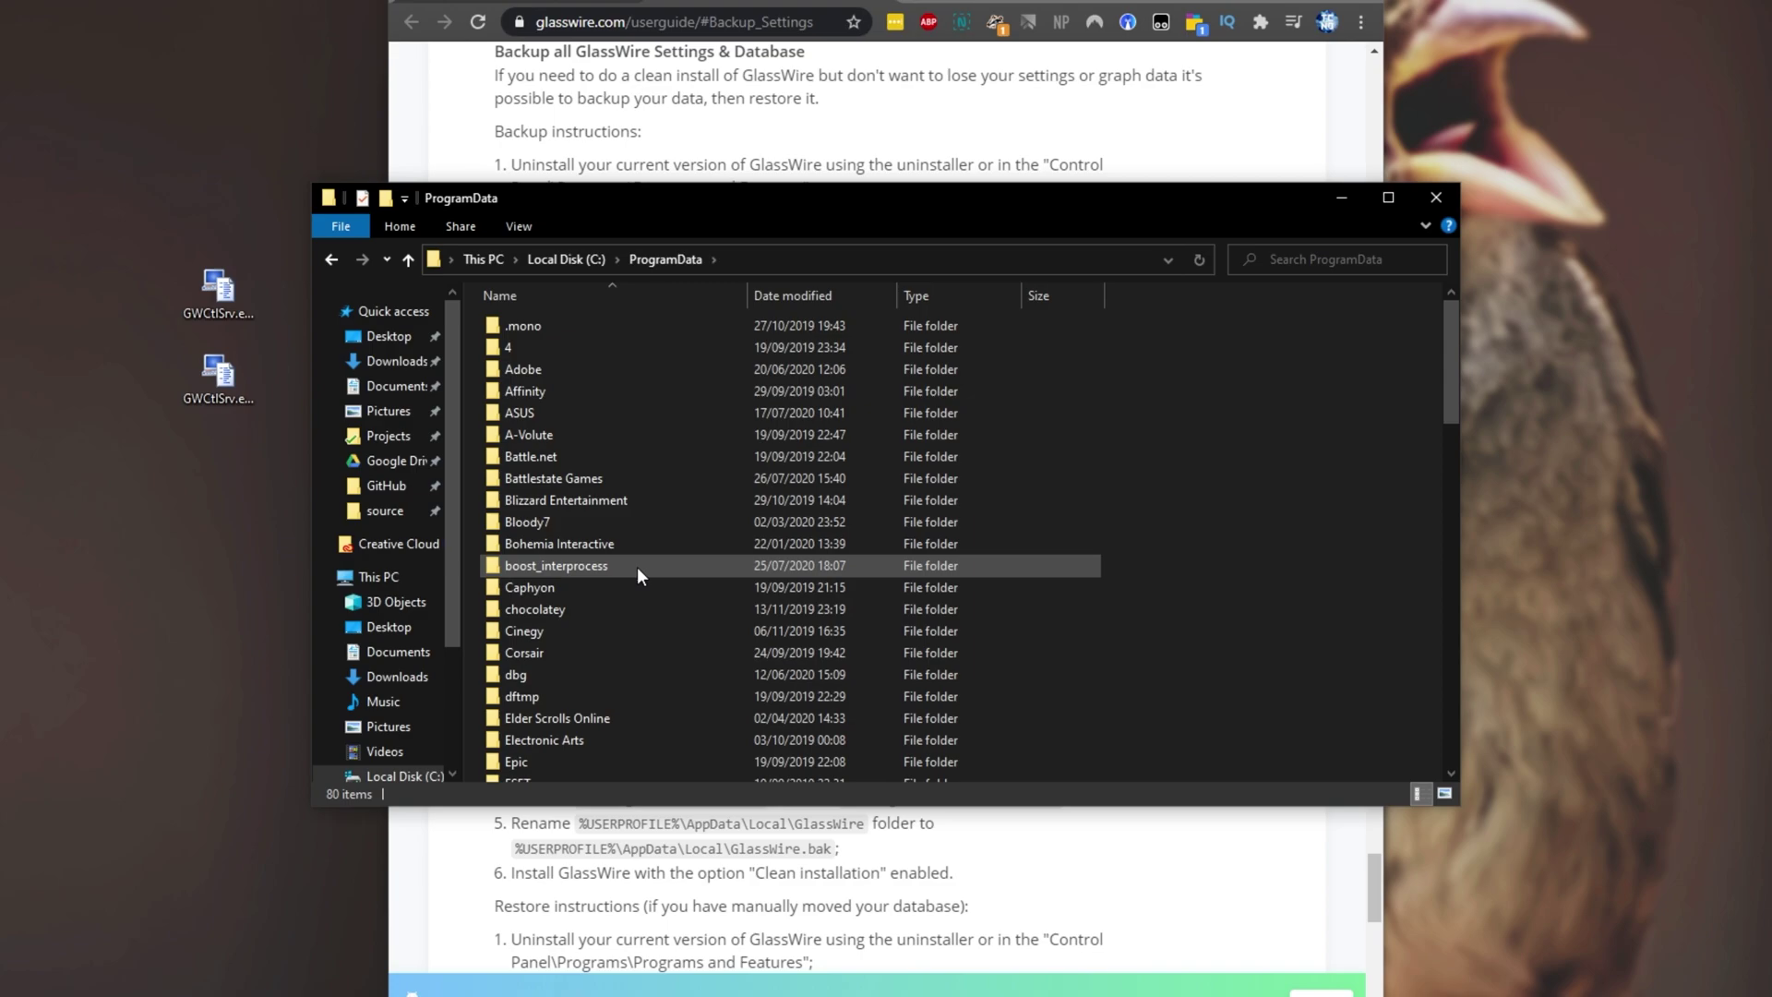
pyautogui.scroll(-8, 637, 567)
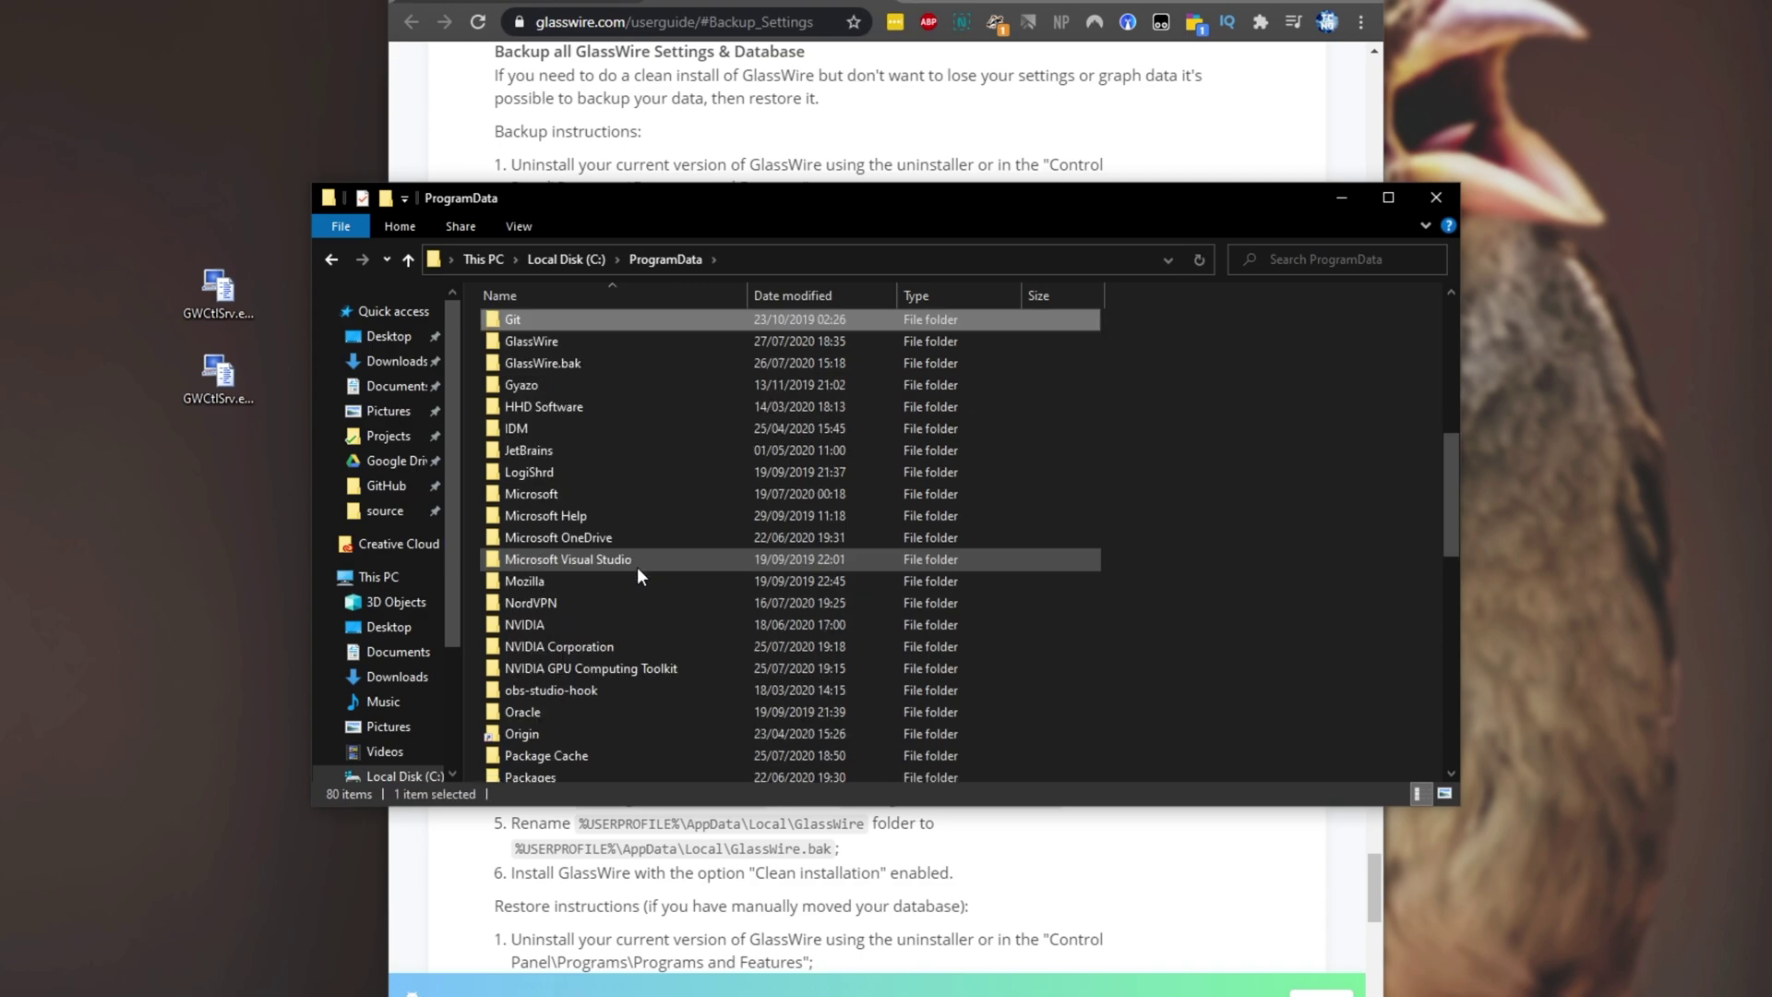
pyautogui.click(572, 343)
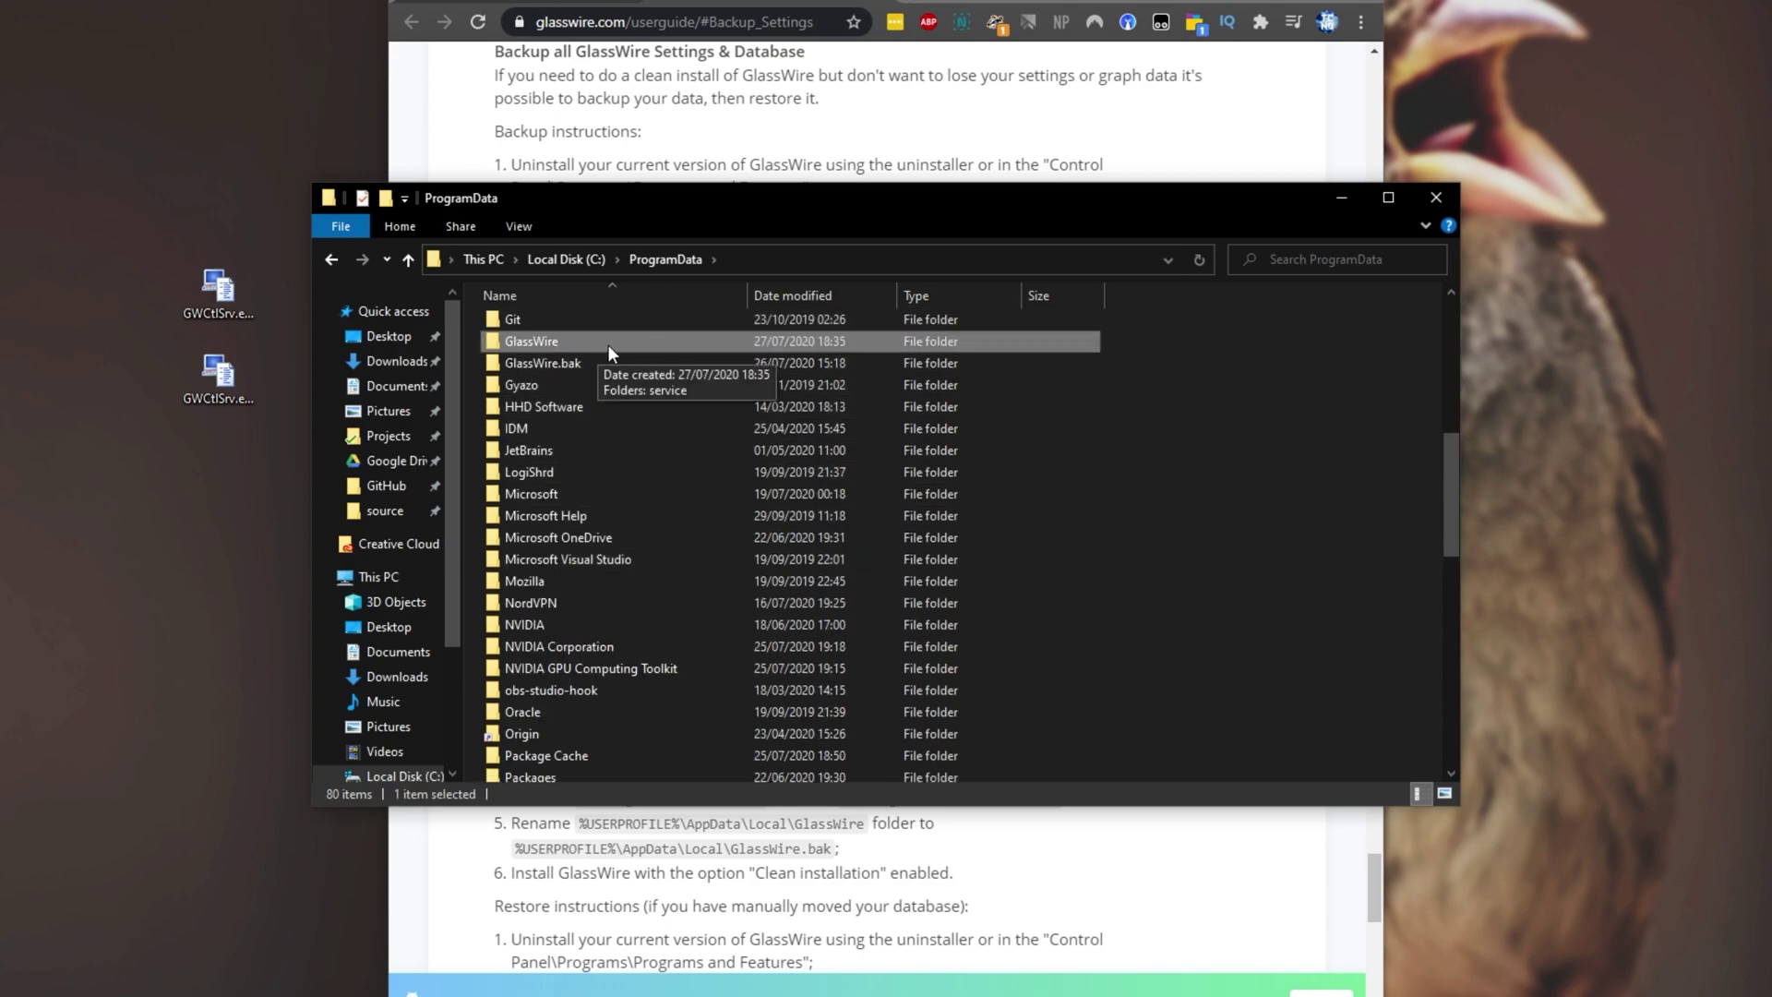
pyautogui.hotkey('shift', 'Delete')
pyautogui.press('Return')
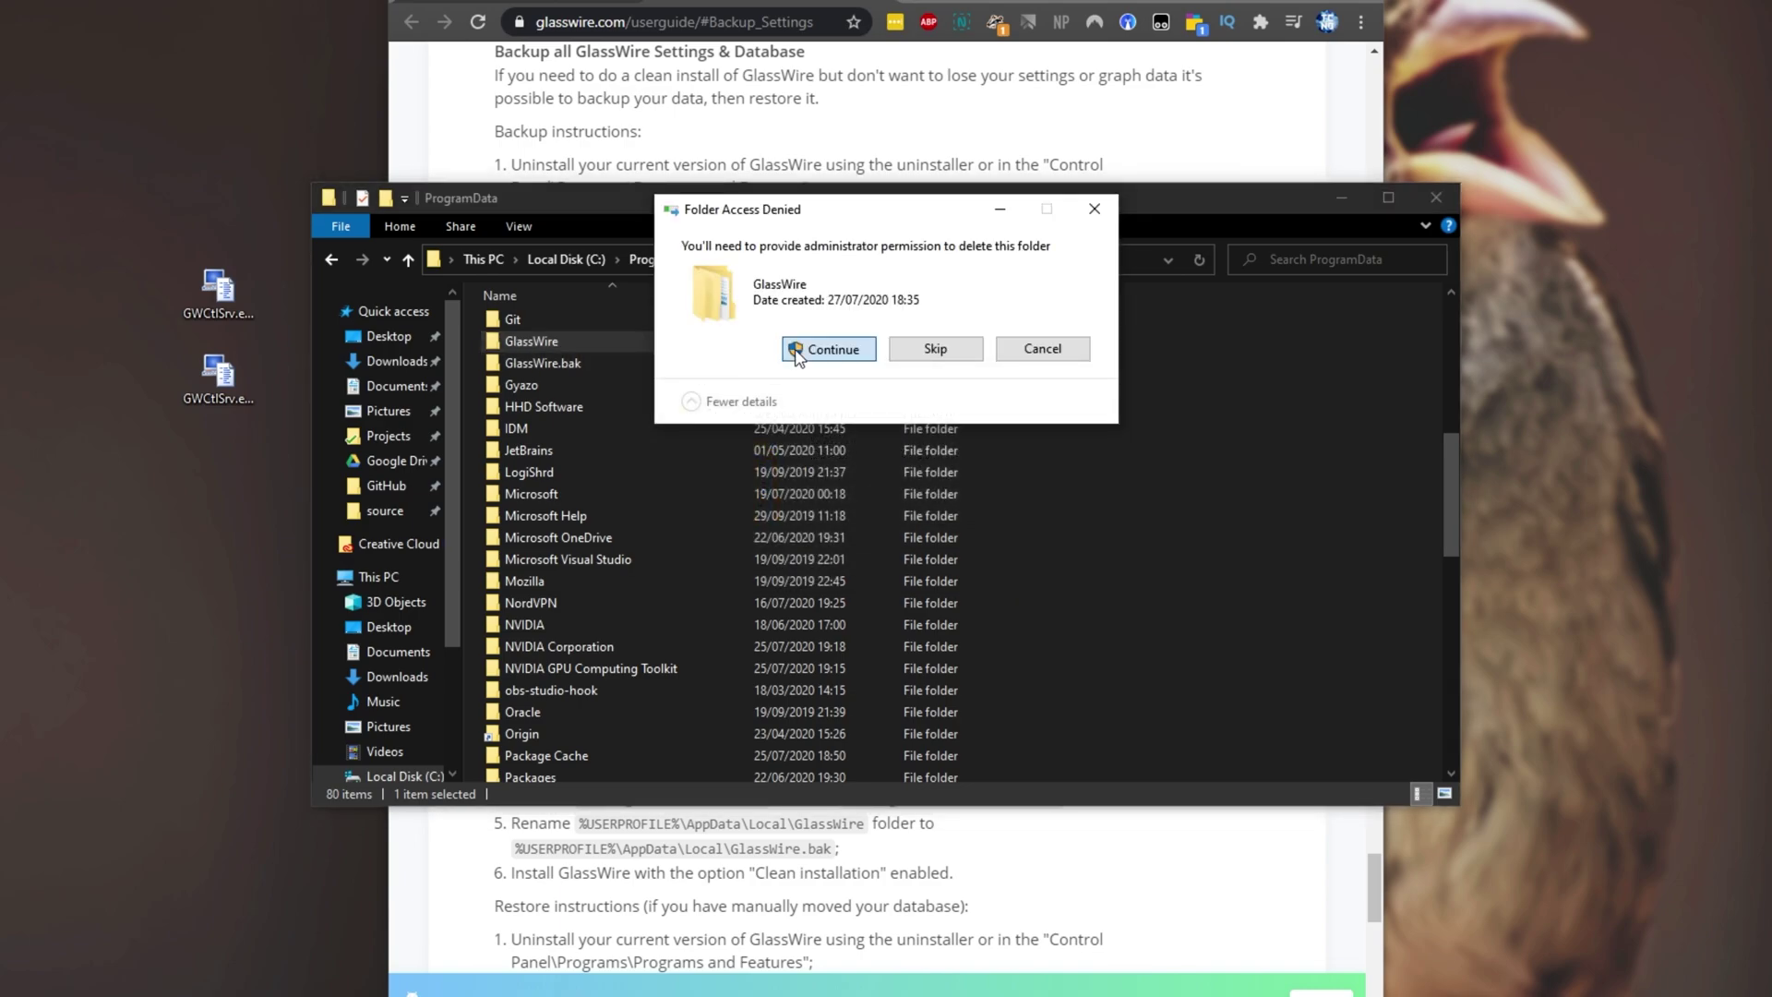
pyautogui.press('Return')
# Rename the GlassWire.bak folder in C:\ProgramData to GlassWire, granting administrator permission
pyautogui.click(561, 345)
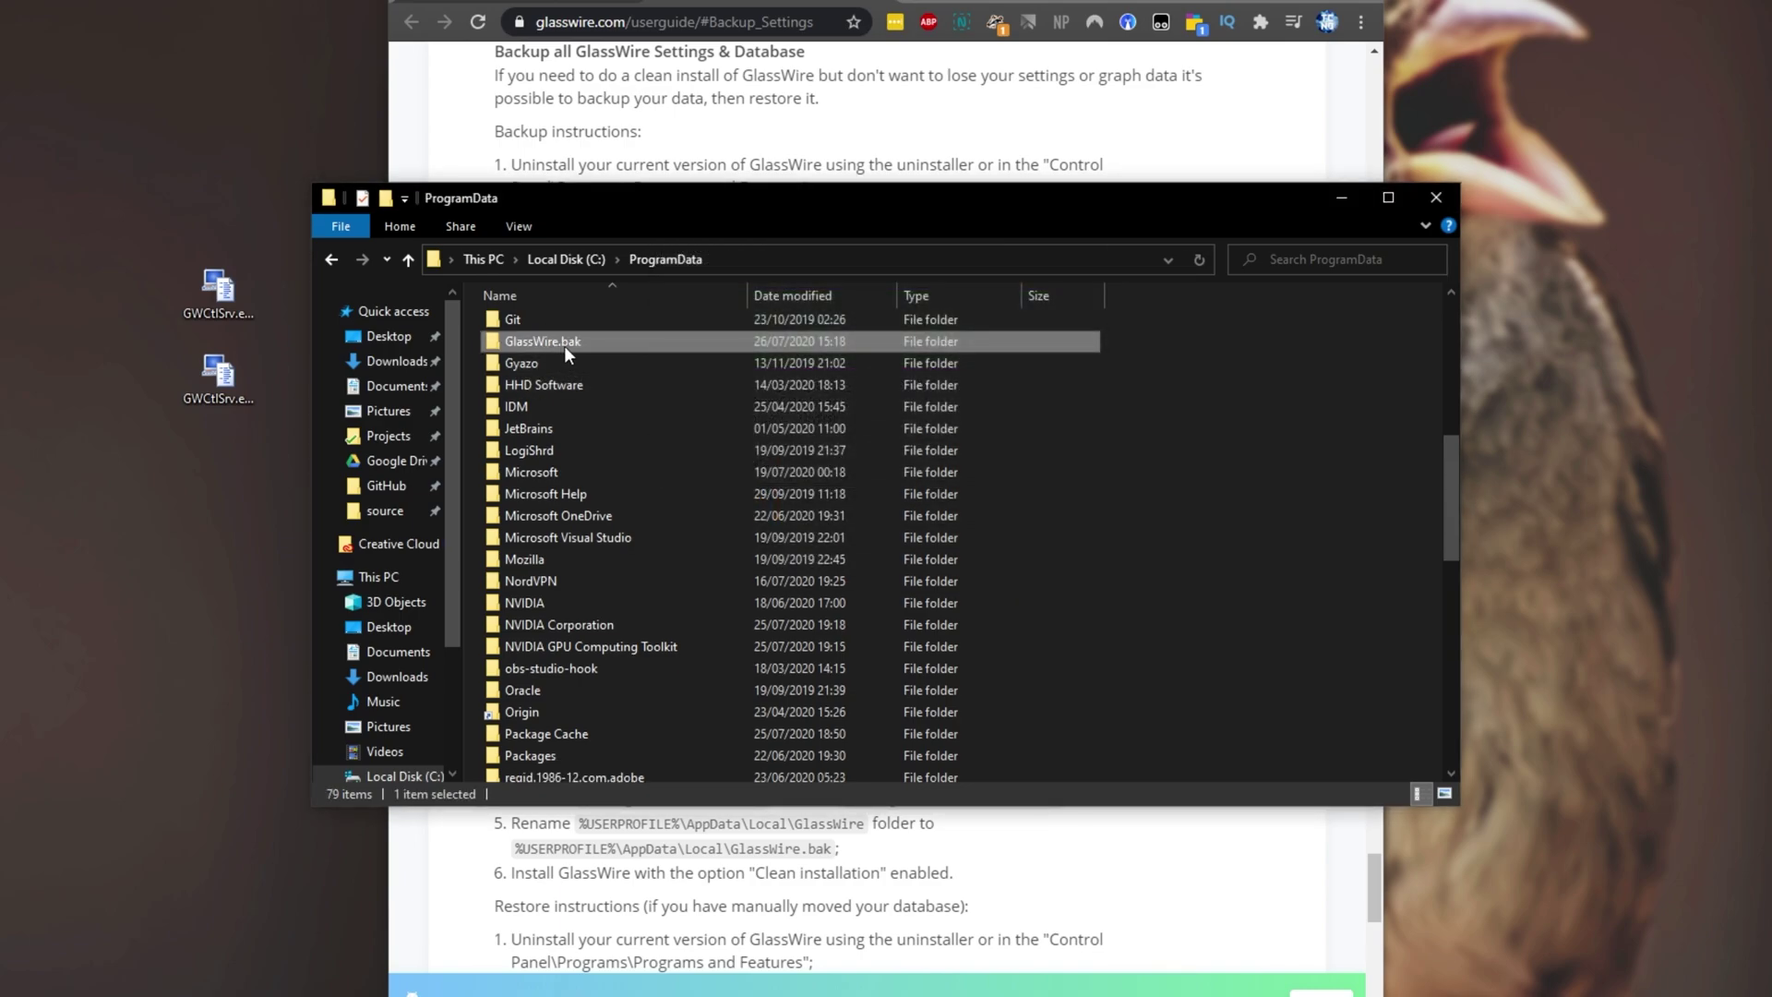
pyautogui.press('F2')
pyautogui.moveTo(559, 346); pyautogui.dragTo(637, 351)
pyautogui.press('BackSpace')
pyautogui.press('Return')
pyautogui.press('Return')
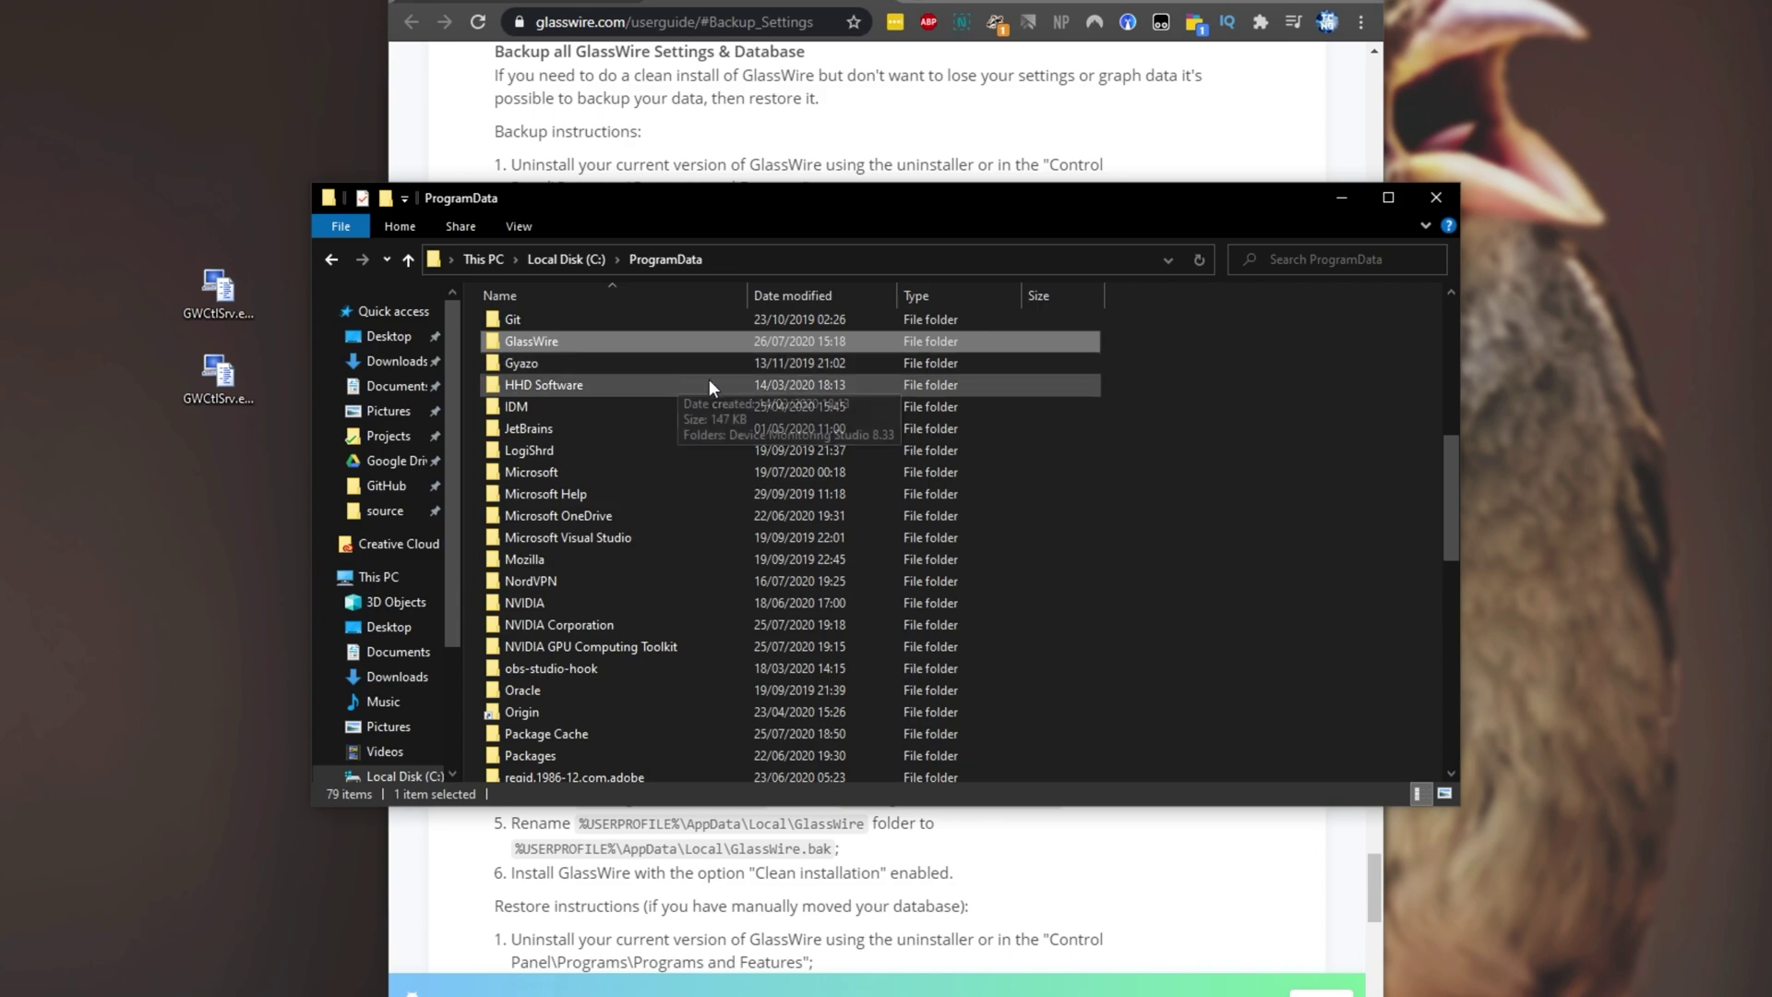
# Copy the path %USERPROFILE%\AppData\Local\GlassWire from the guide and use it in File Explorer to reach the AppData\Local folder
pyautogui.hotkey('alt', 'Tab')
pyautogui.moveTo(583, 238); pyautogui.dragTo(867, 249)
pyautogui.hotkey('ctrl', 'c')
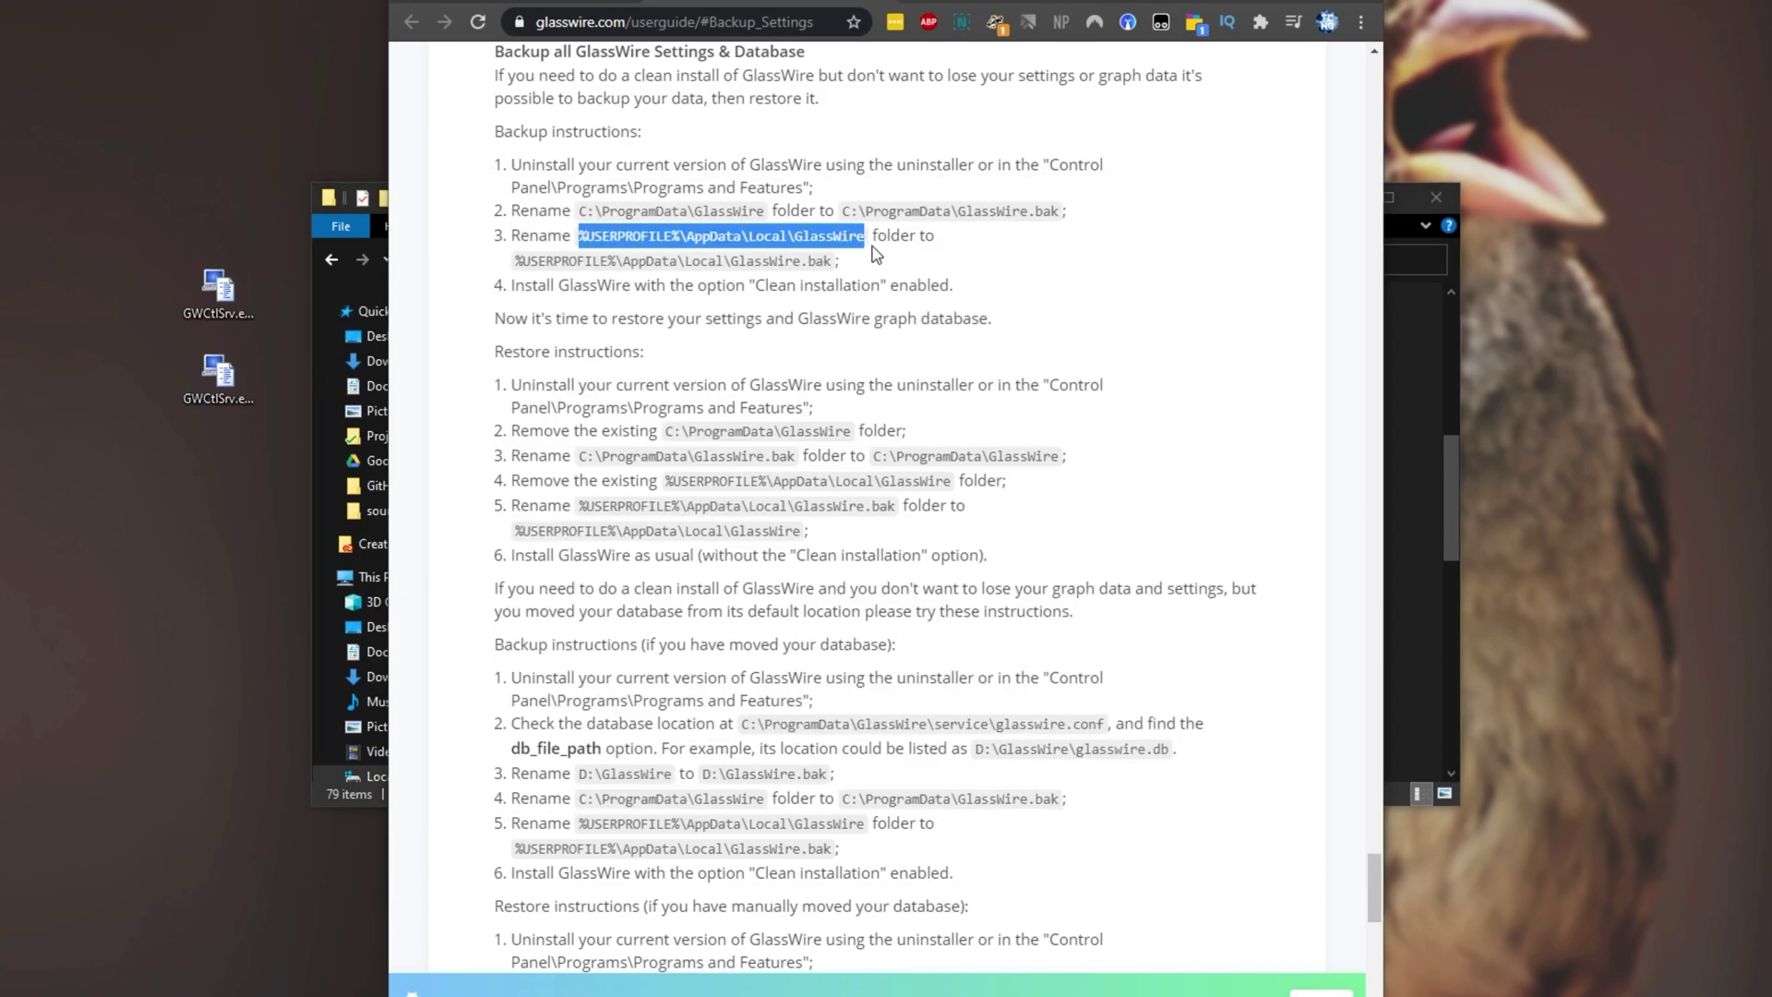
pyautogui.hotkey('alt', 'Tab')
pyautogui.click(1131, 259)
pyautogui.hotkey('ctrl', 'v')
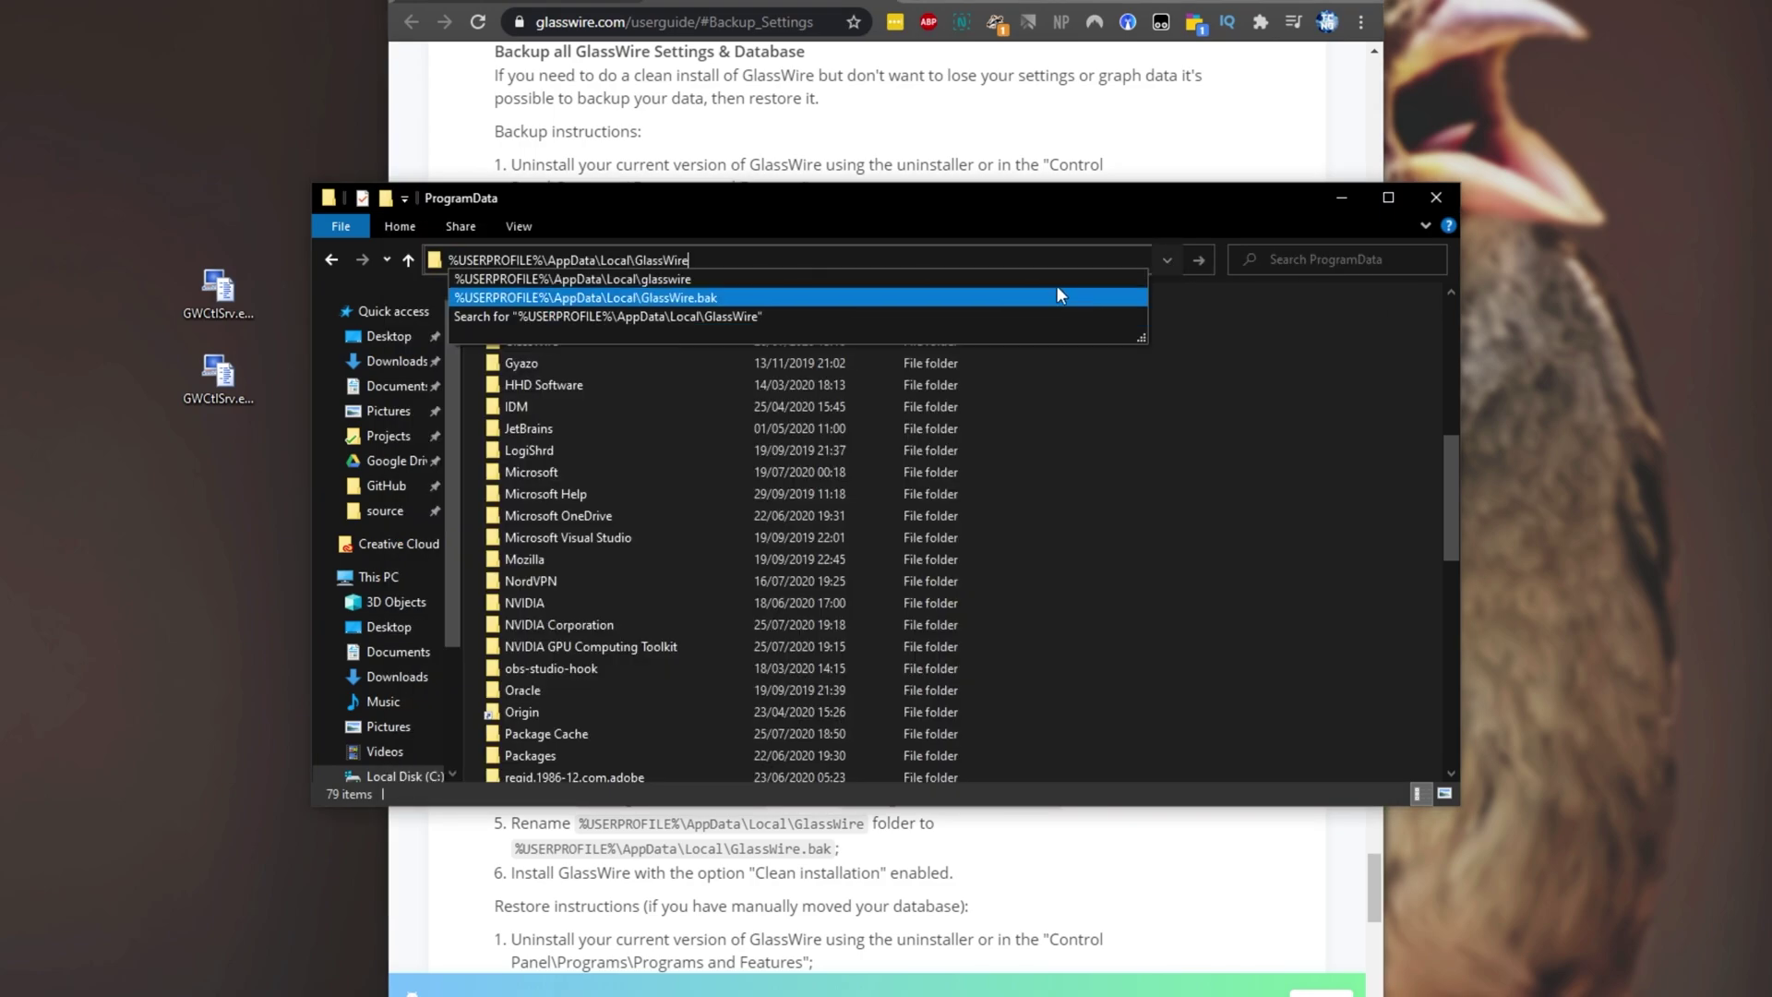
pyautogui.press('Return')
pyautogui.click(629, 259)
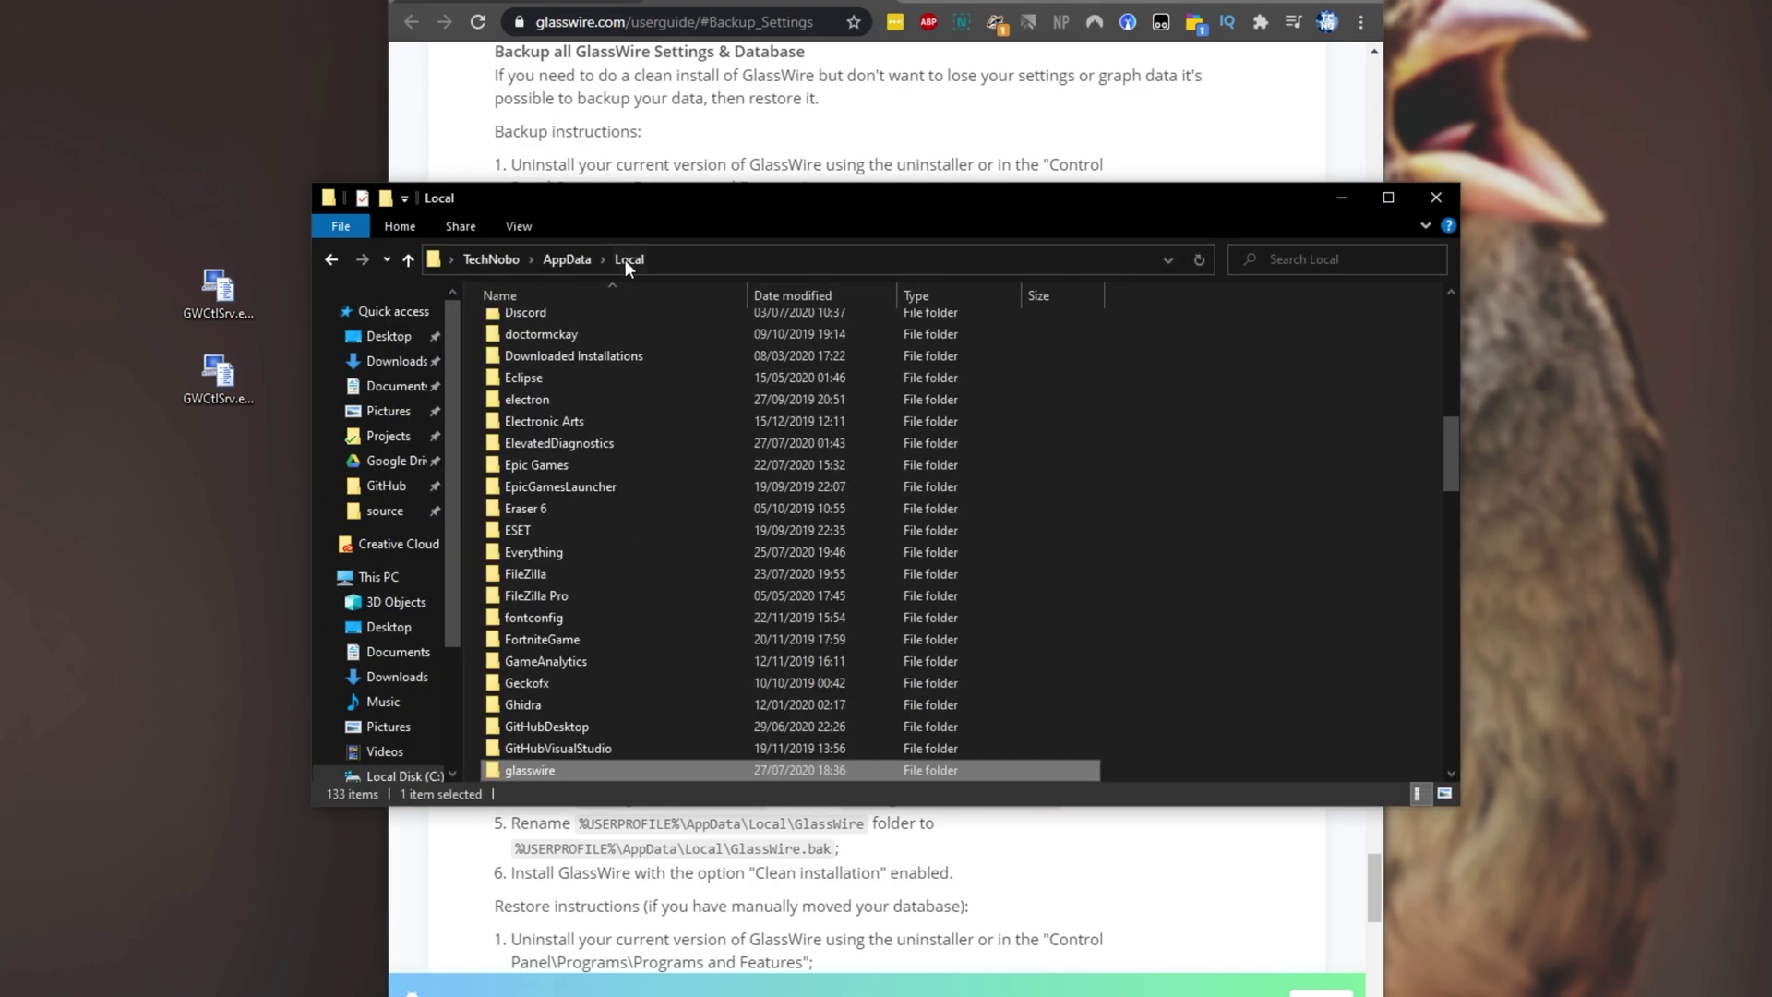
# Permanently delete the glasswire folder from AppData\Local
pyautogui.scroll(-2, 602, 659)
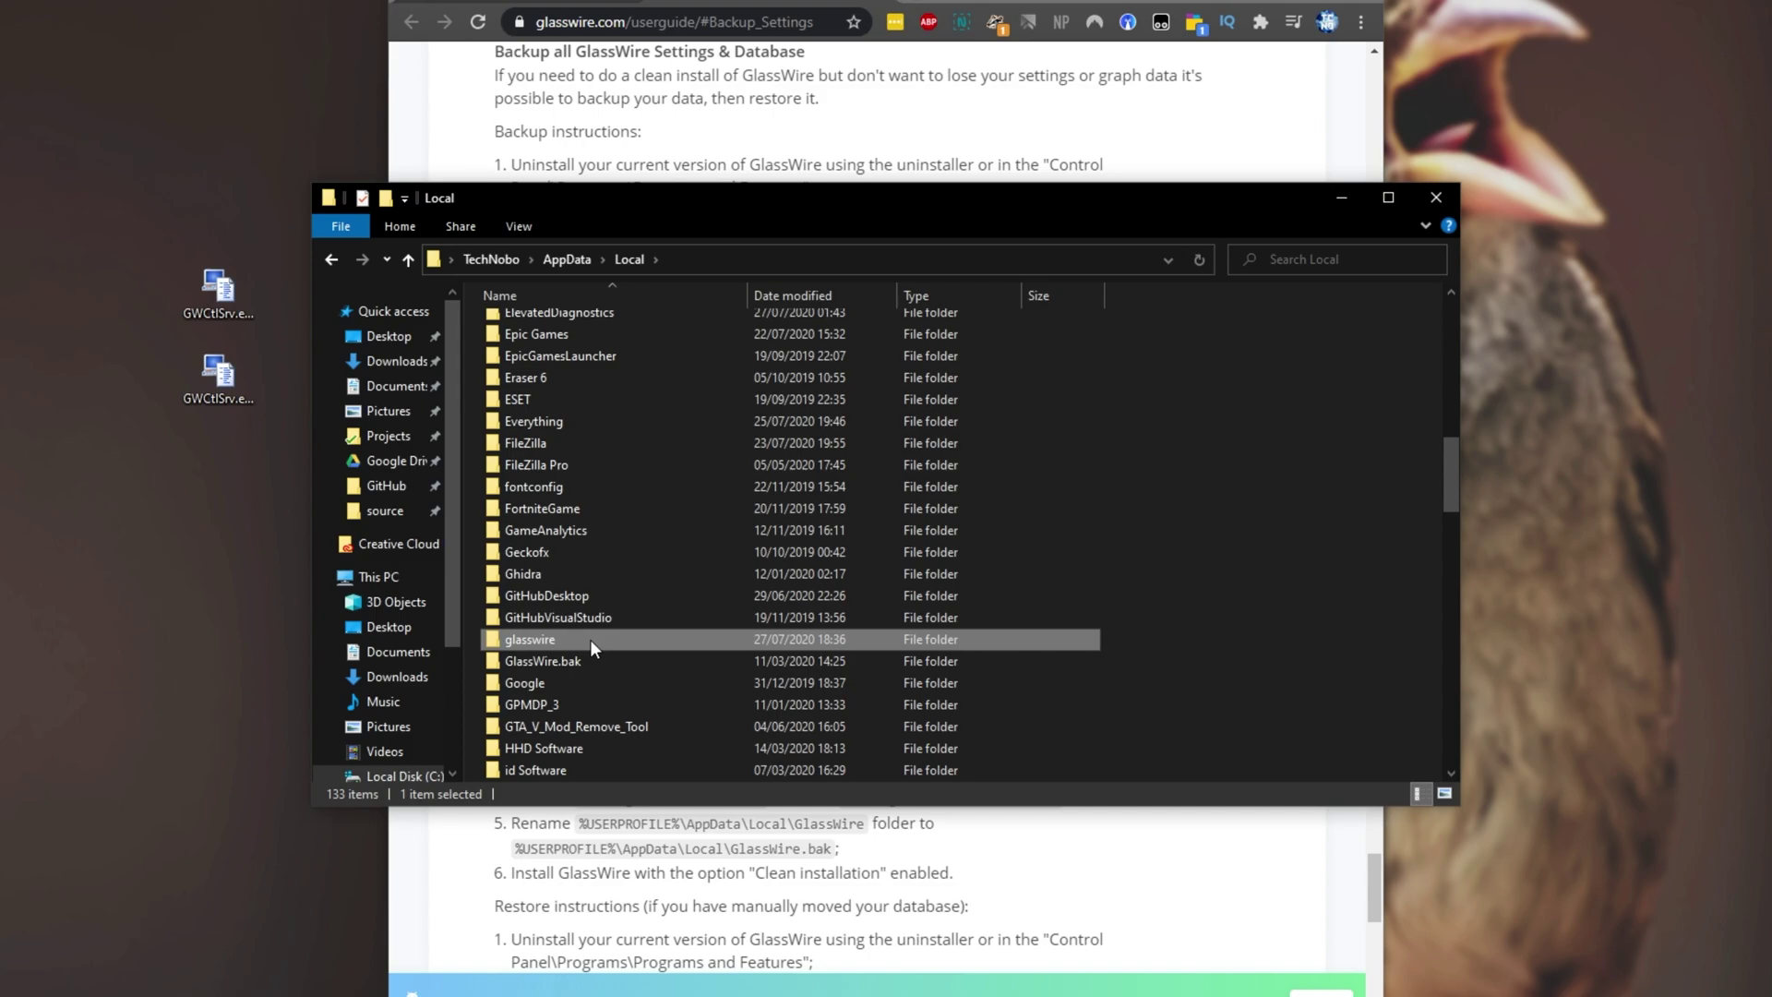
pyautogui.hotkey('shift', 'Delete')
pyautogui.press('Return')
# Rename the GlassWire.bak folder in AppData\Local to GlassWire
pyautogui.click(562, 638)
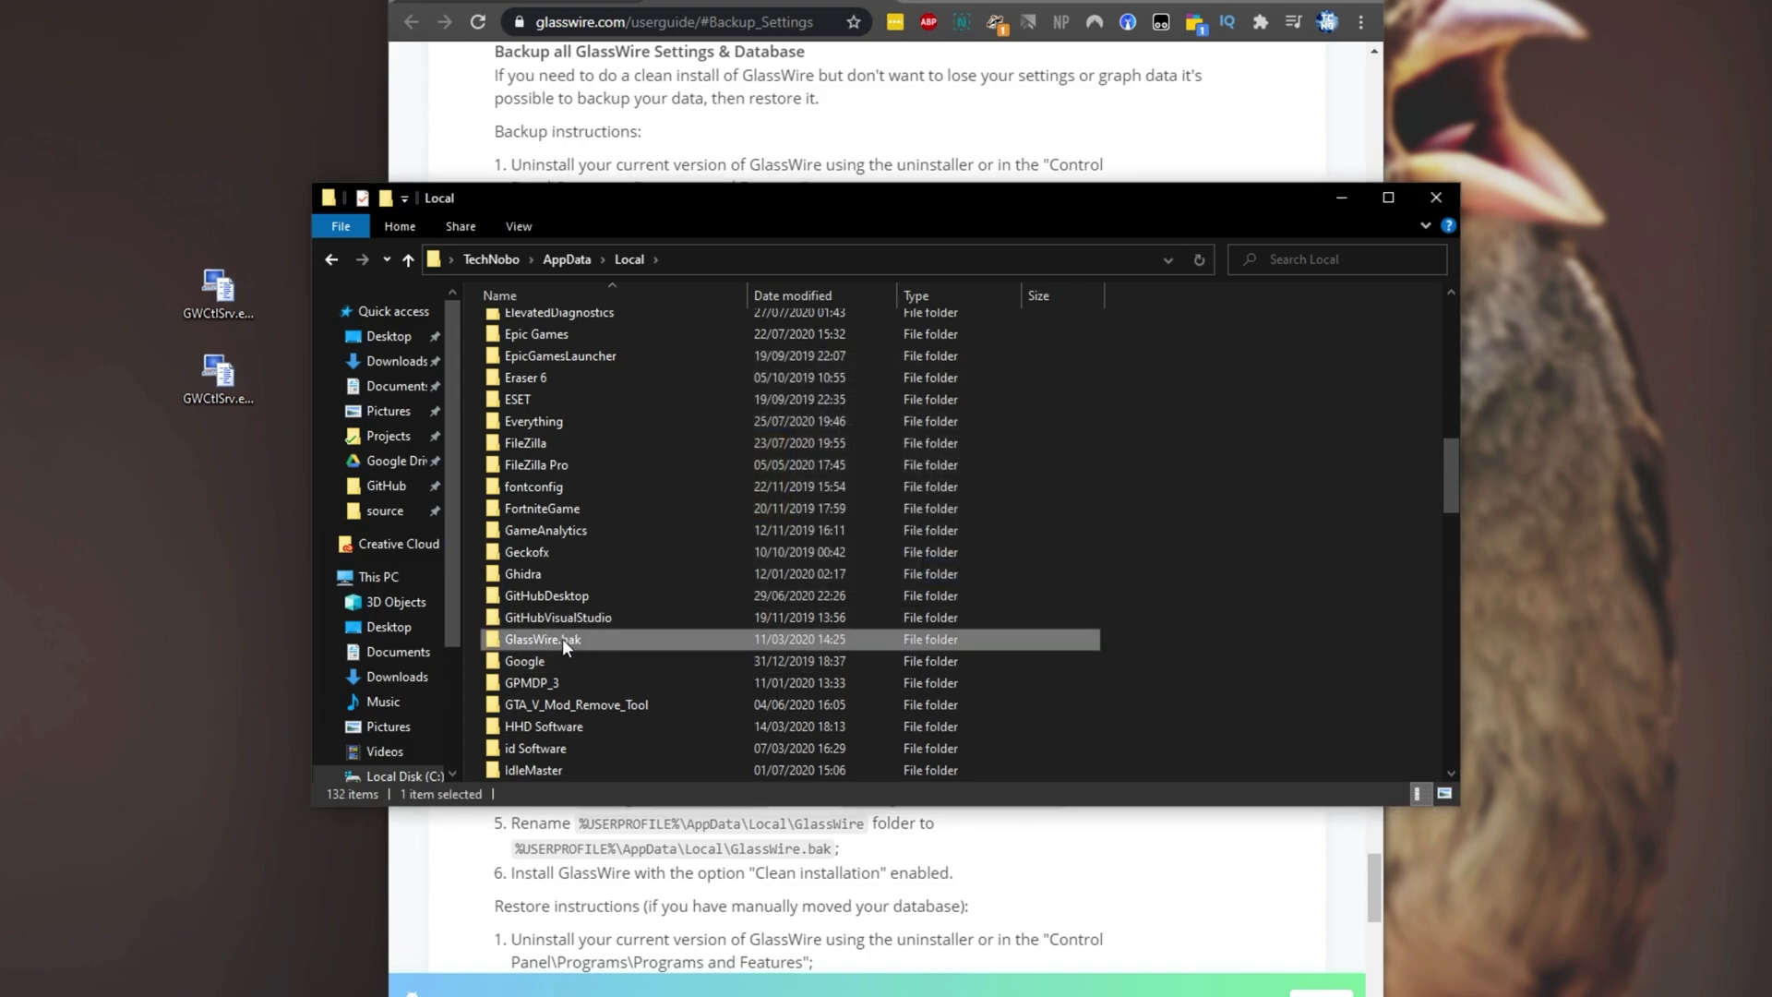
pyautogui.press('F2')
pyautogui.moveTo(559, 640); pyautogui.dragTo(698, 637)
pyautogui.press('BackSpace')
pyautogui.press('Return')
# Check the guide's sixth restore instruction about installing without the "Clean installation" option, then launch GlassWire from the desktop
pyautogui.click(1051, 157)
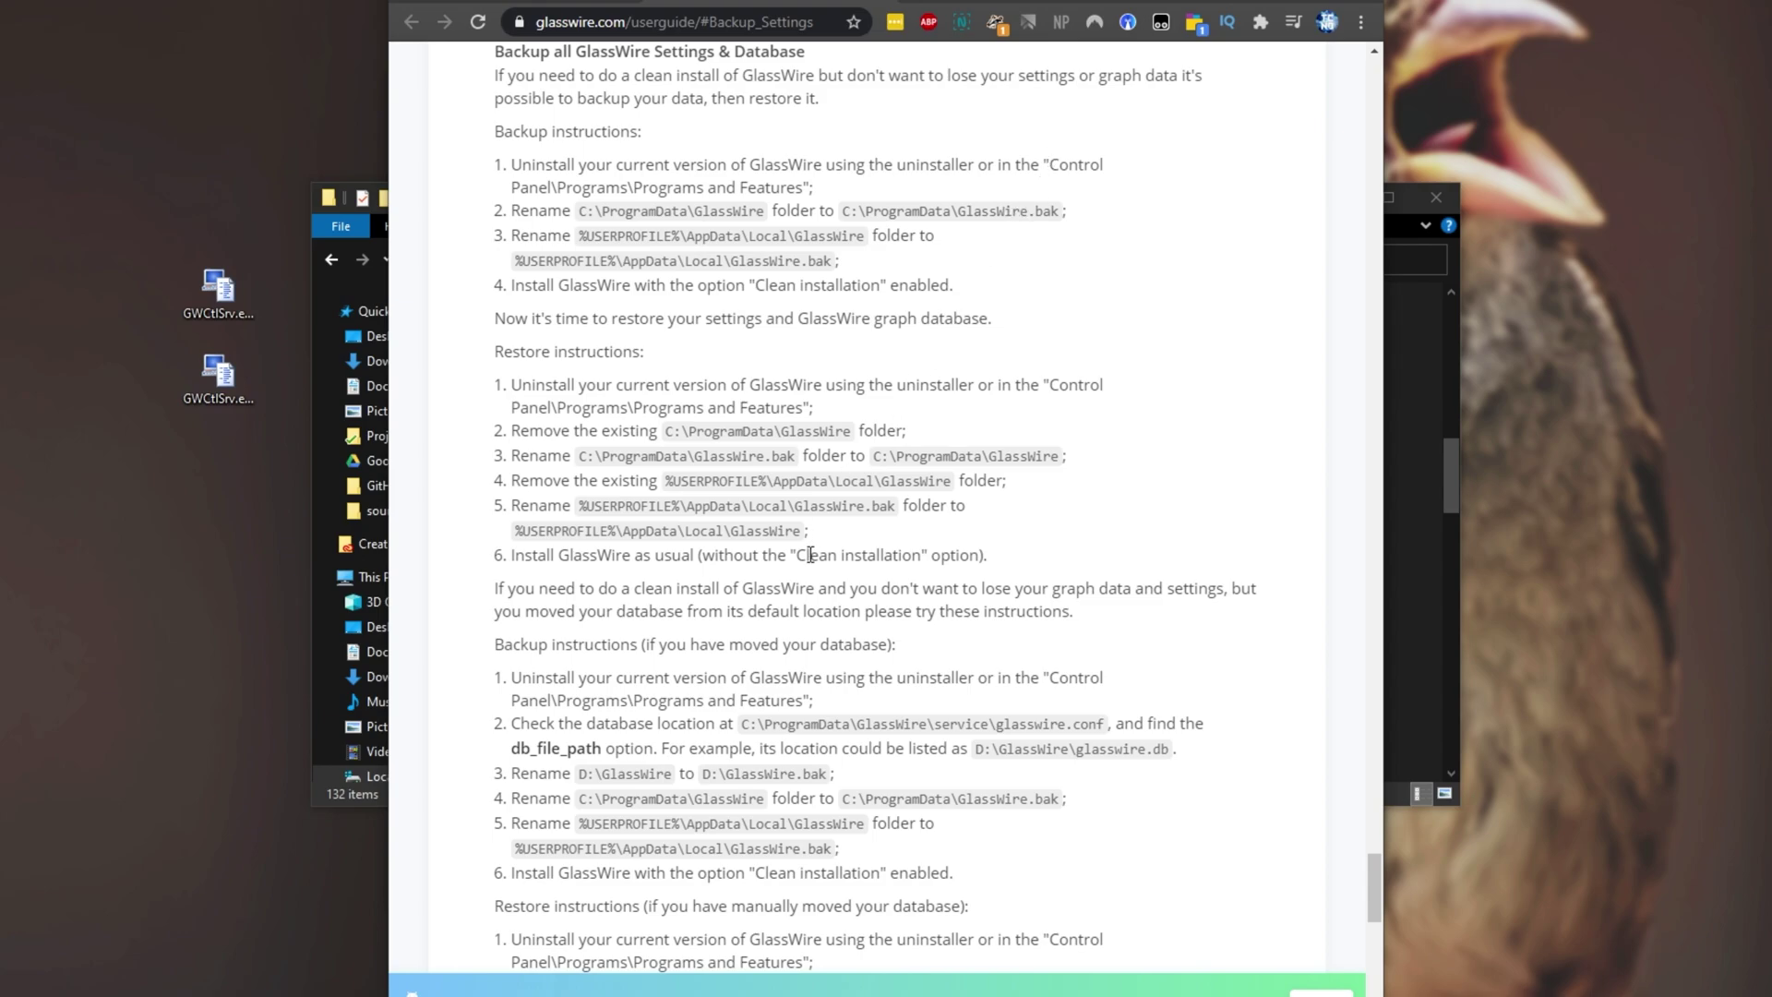
pyautogui.moveTo(737, 559); pyautogui.dragTo(967, 581)
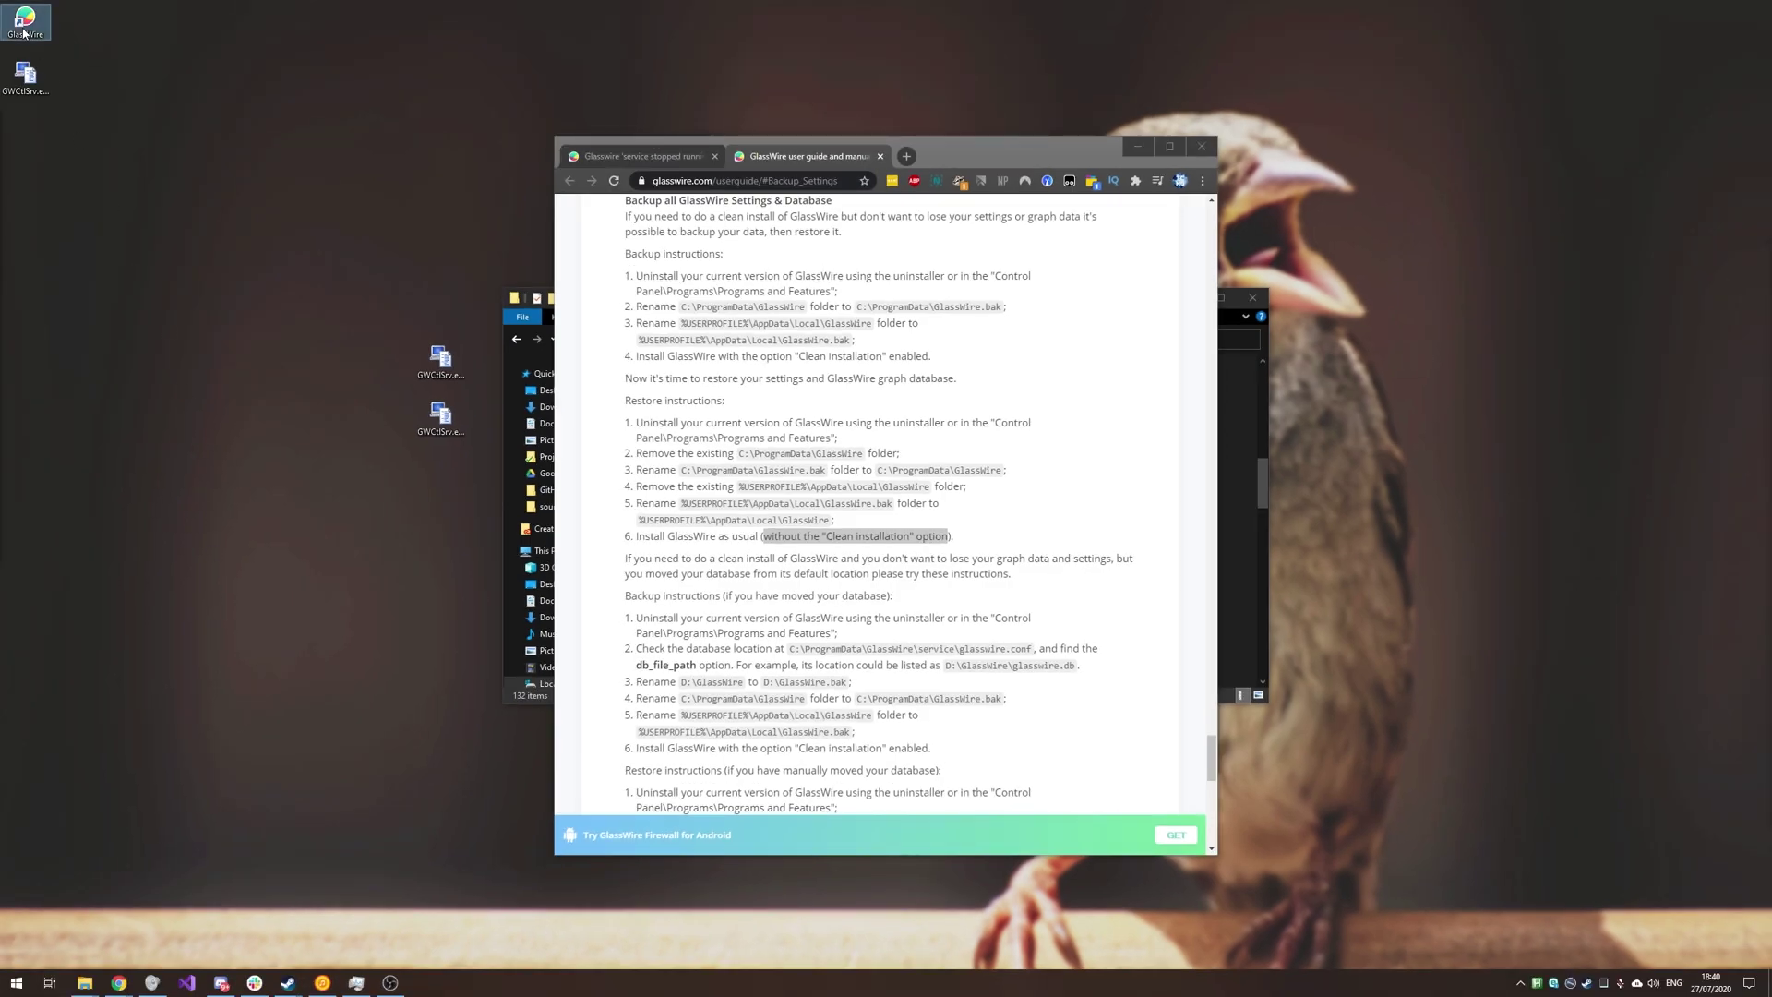
pyautogui.doubleClick(24, 33)
pyautogui.click(25, 79)
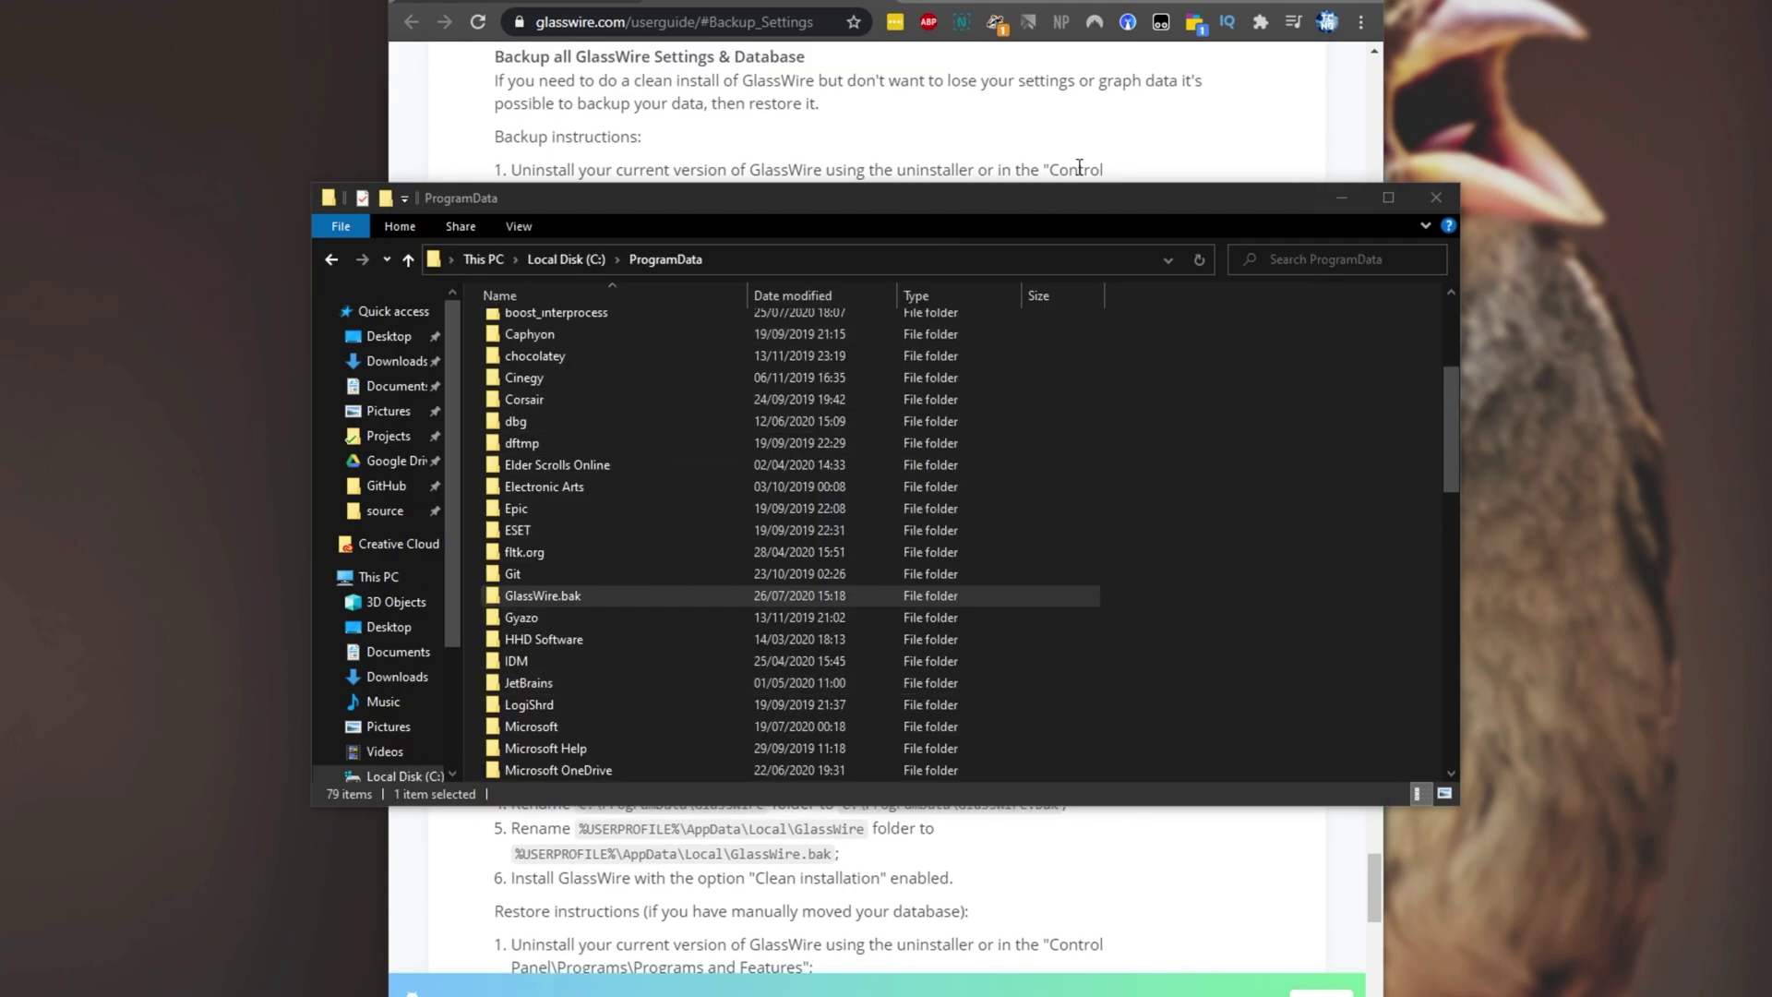
pyautogui.click(1067, 158)
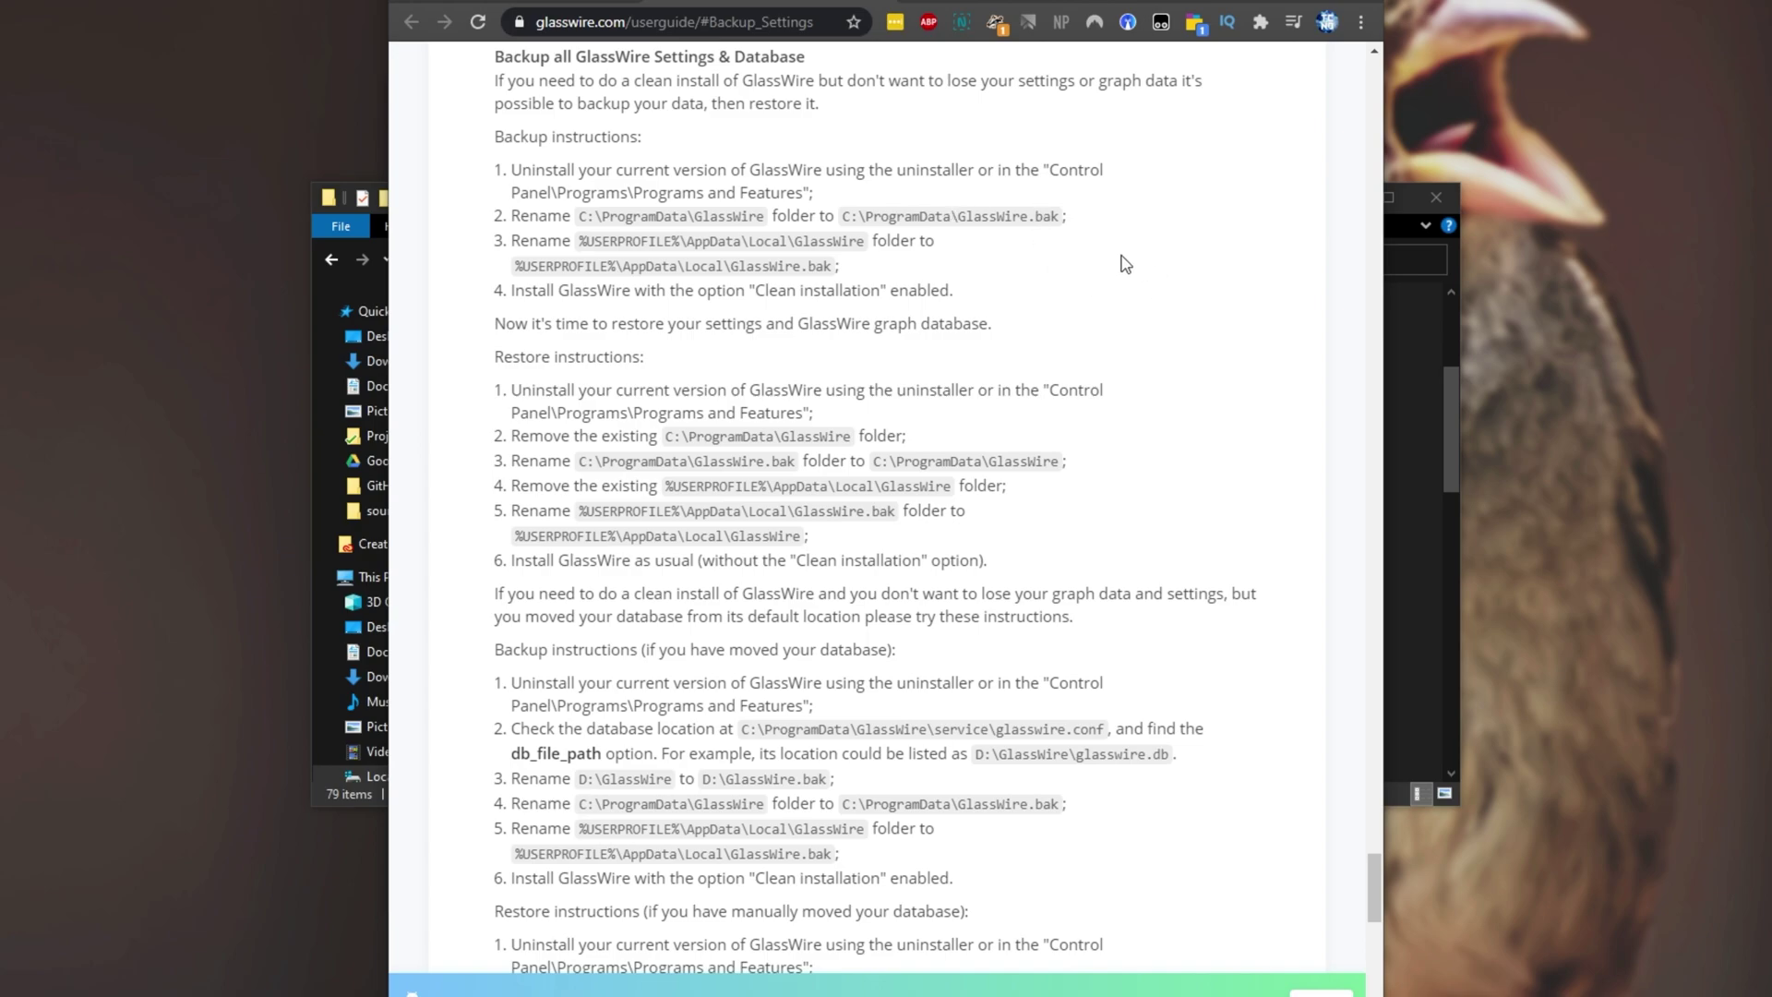
# In File Explorer, examine the files in the ProgramData\GlassWire\service folder and return to ProgramData
pyautogui.hotkey('alt', 'Tab')
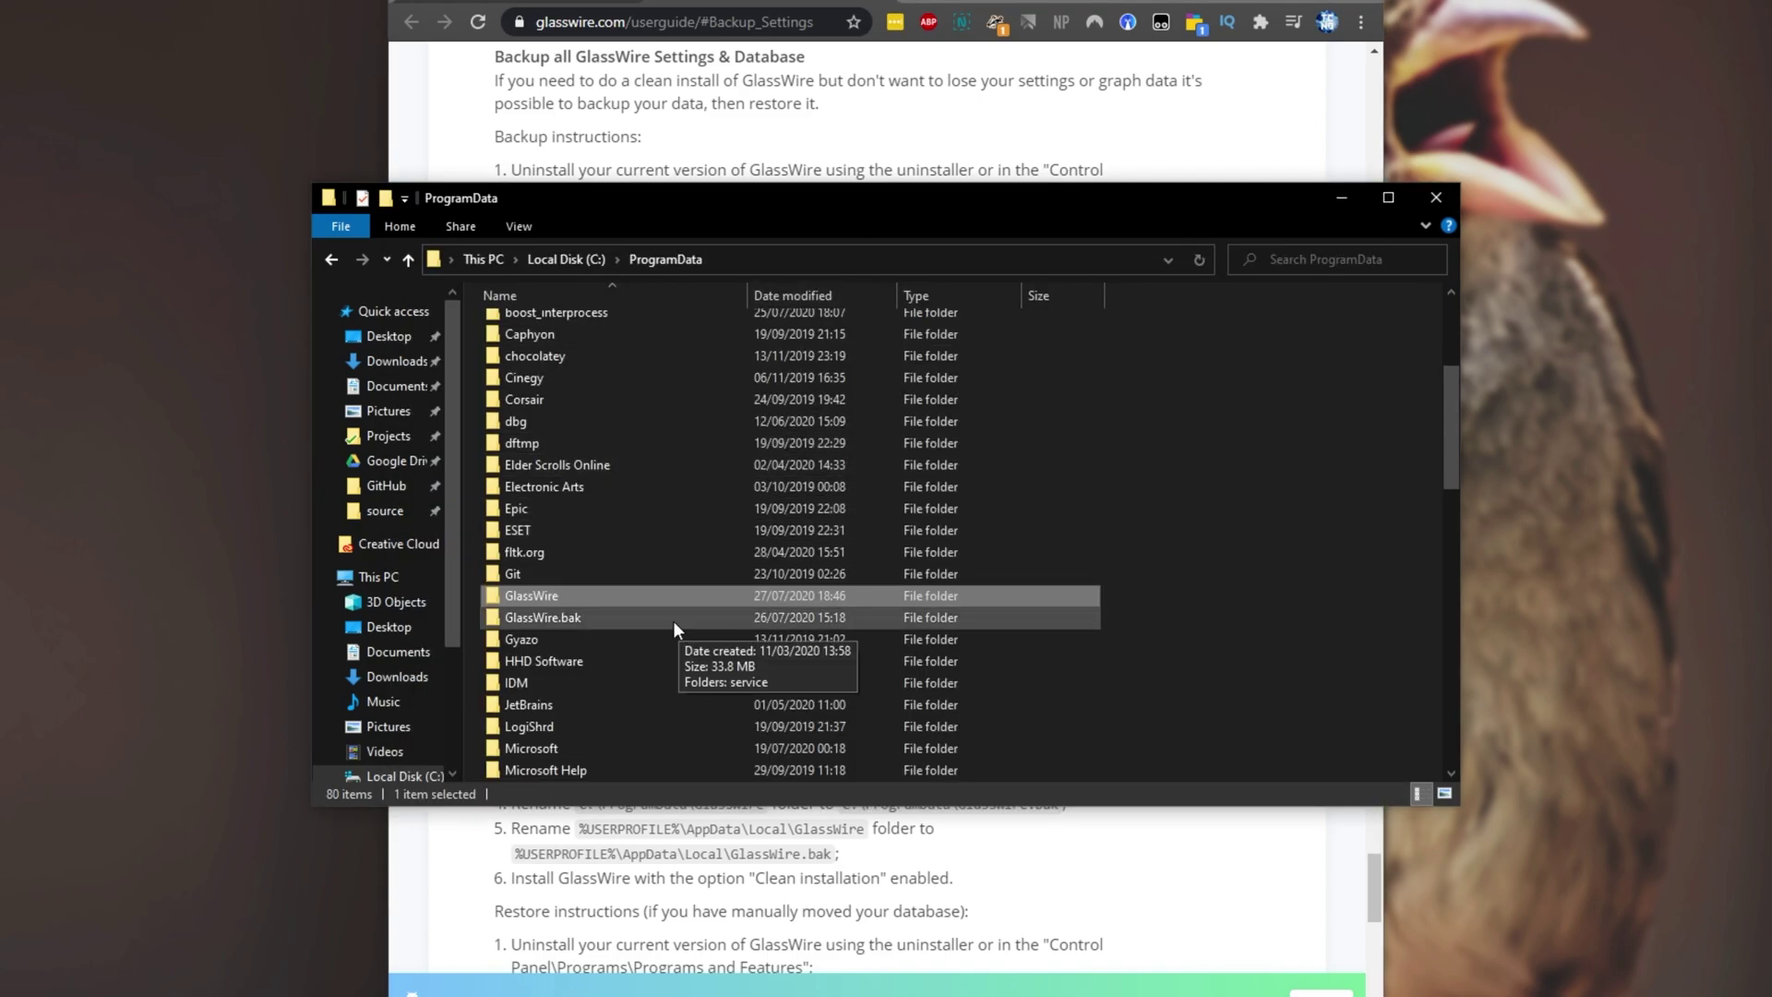
pyautogui.doubleClick(635, 595)
pyautogui.doubleClick(552, 326)
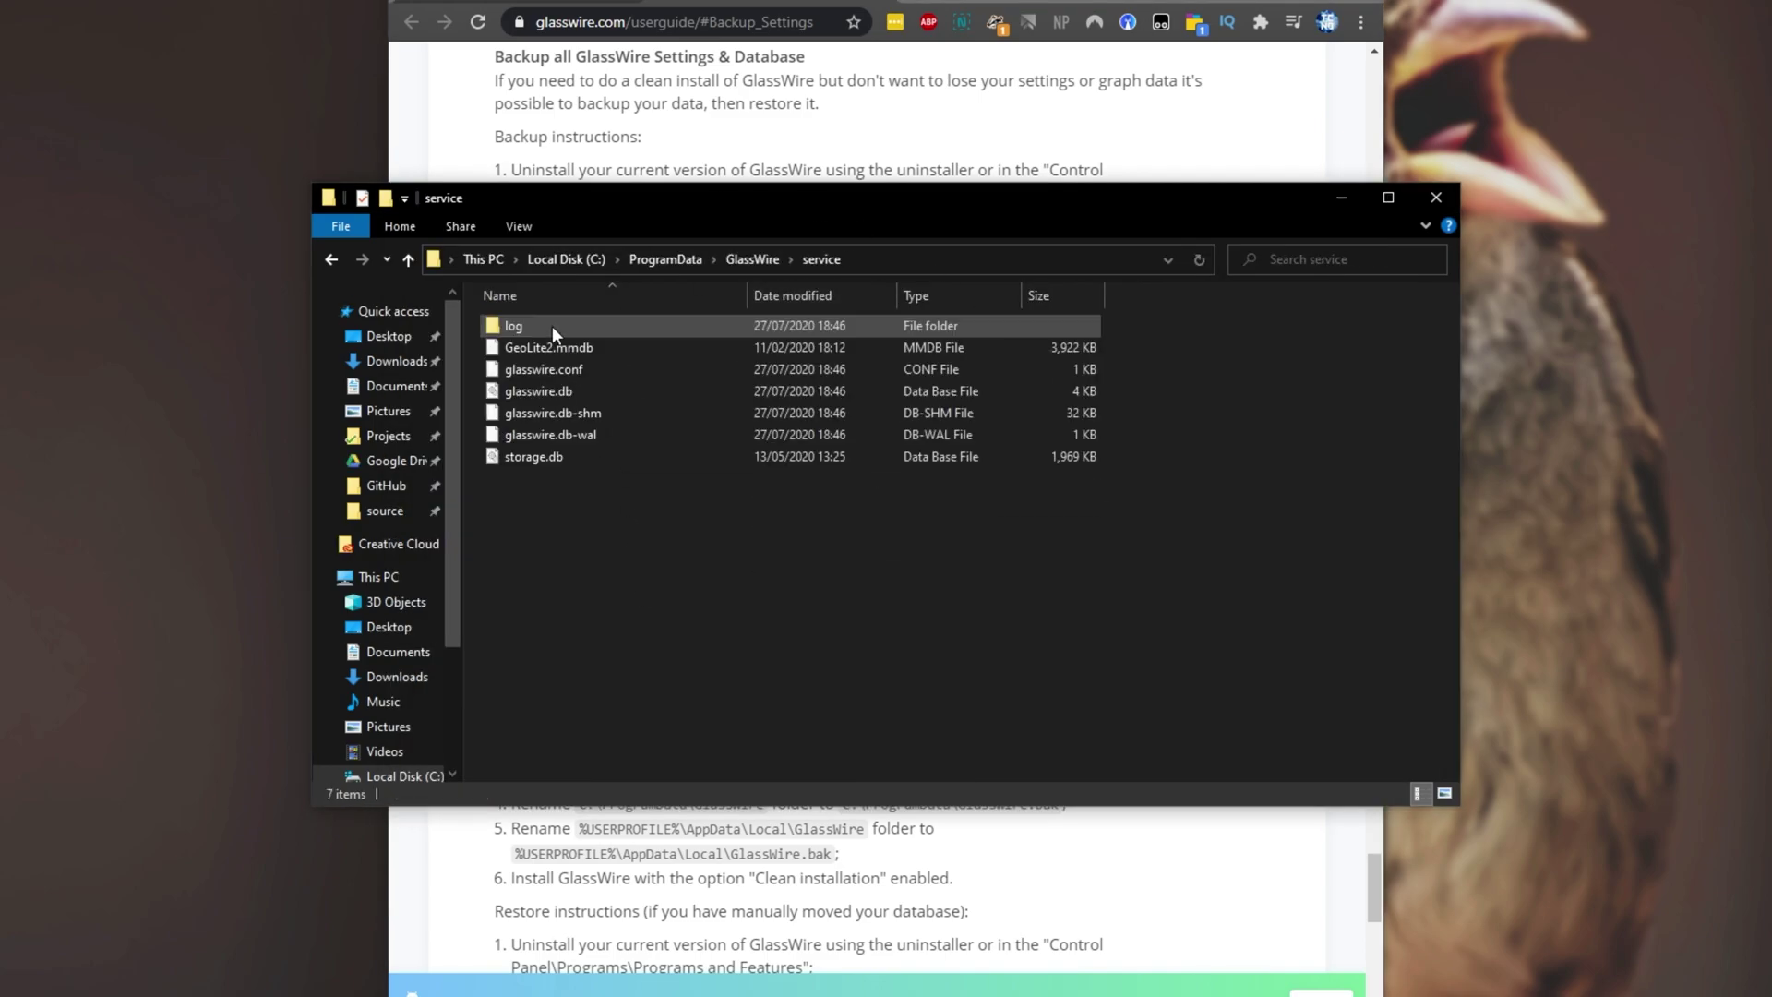
pyautogui.moveTo(695, 586); pyautogui.dragTo(683, 321)
pyautogui.click(764, 639)
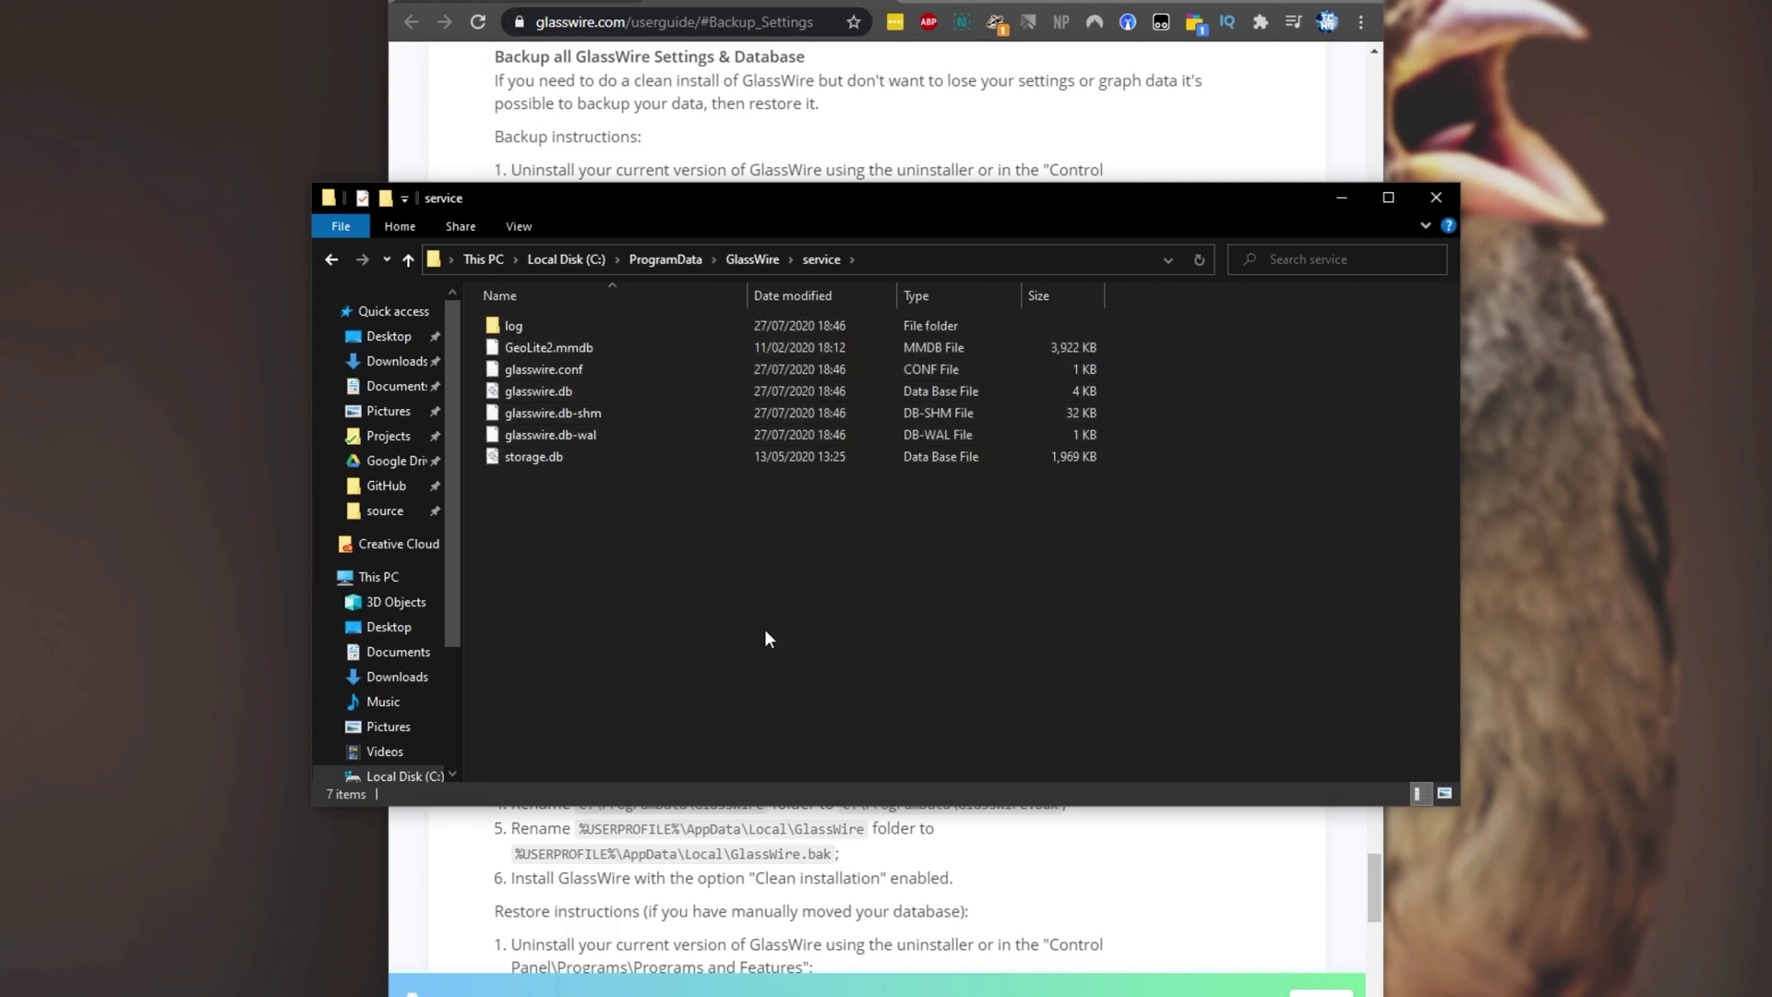
pyautogui.hotkey('alt', 'Up')
pyautogui.hotkey('alt', 'Up')
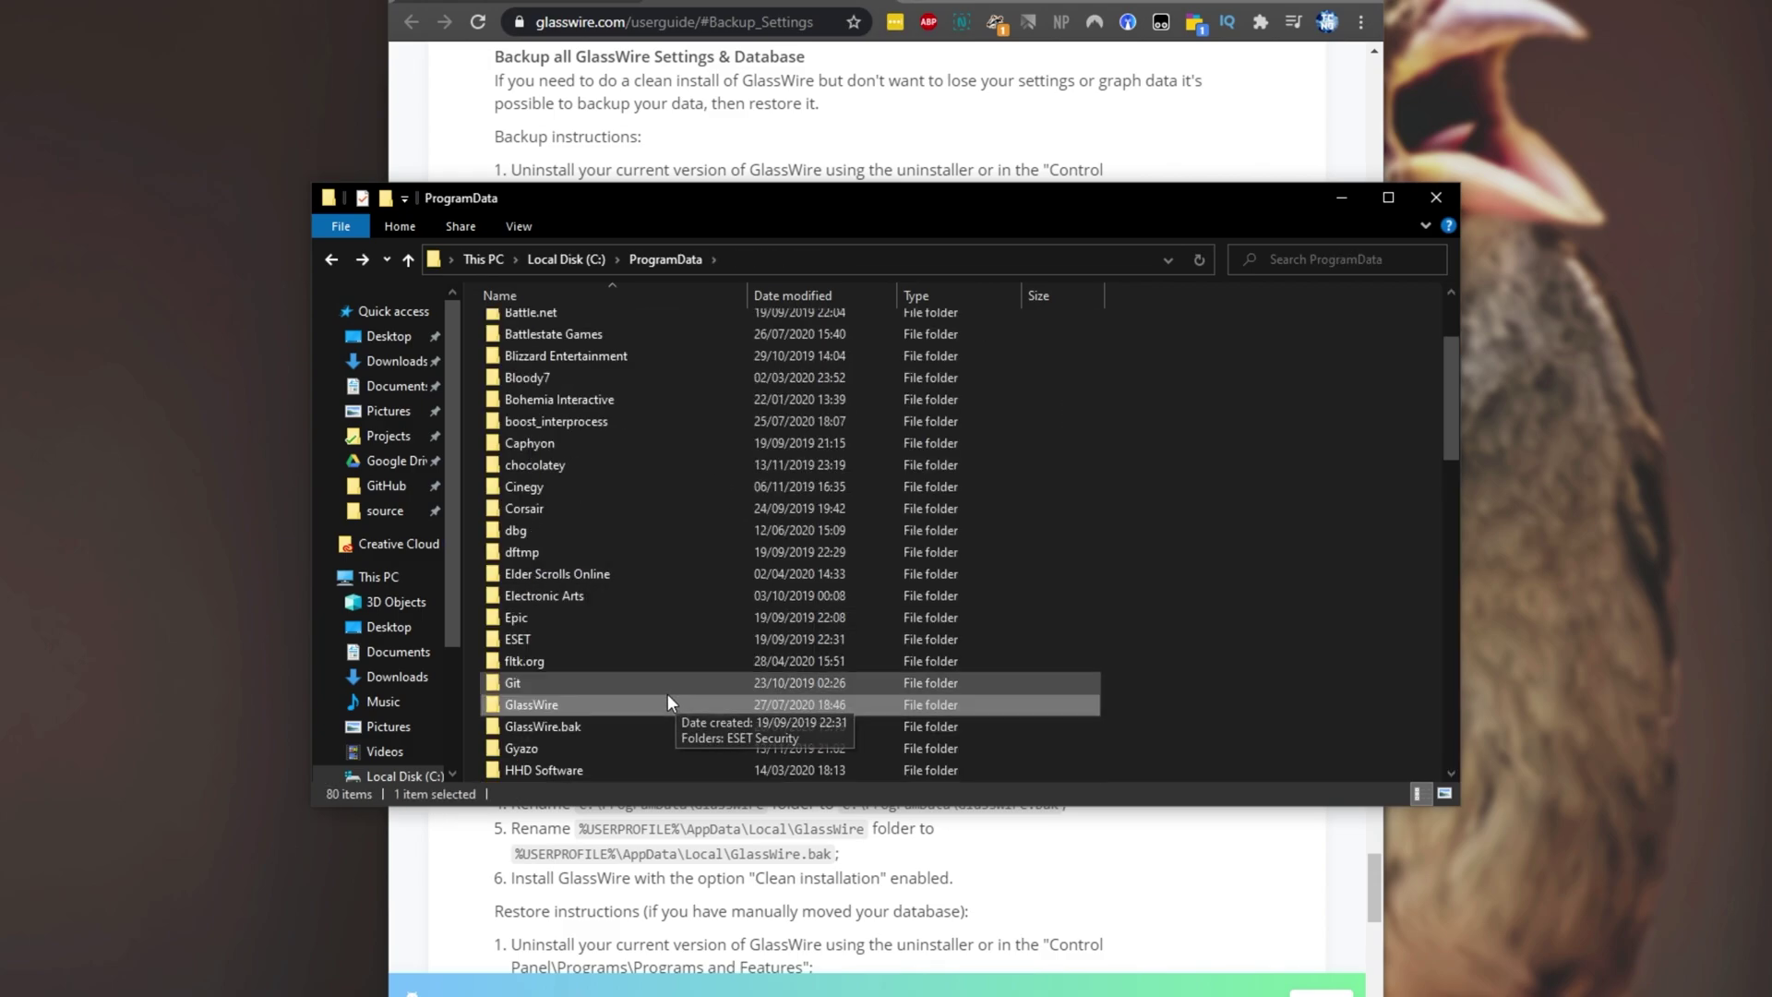
# Copy the files GeoLite2.mmdb through storage.db from GlassWire.bak\service into GlassWire\service, granting administrator permission
pyautogui.doubleClick(630, 731)
pyautogui.doubleClick(562, 325)
pyautogui.click(646, 371)
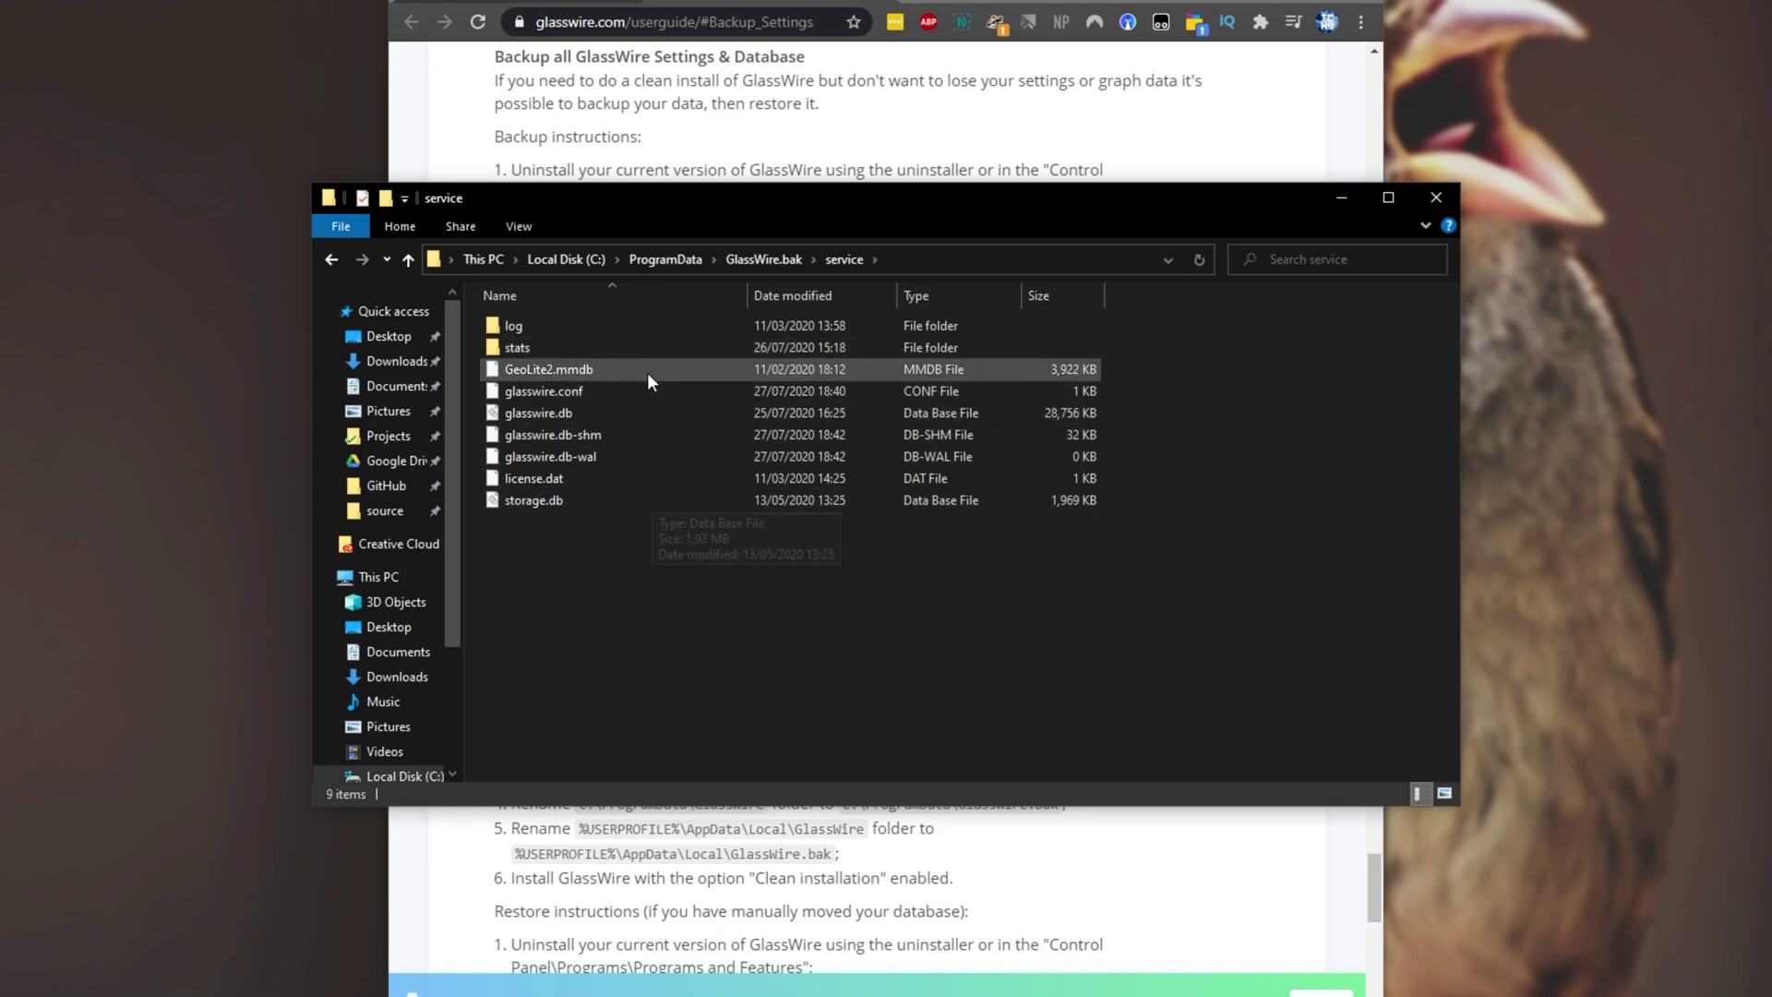
pyautogui.keyDown('shift'); pyautogui.click(635, 492); pyautogui.keyUp('shift')
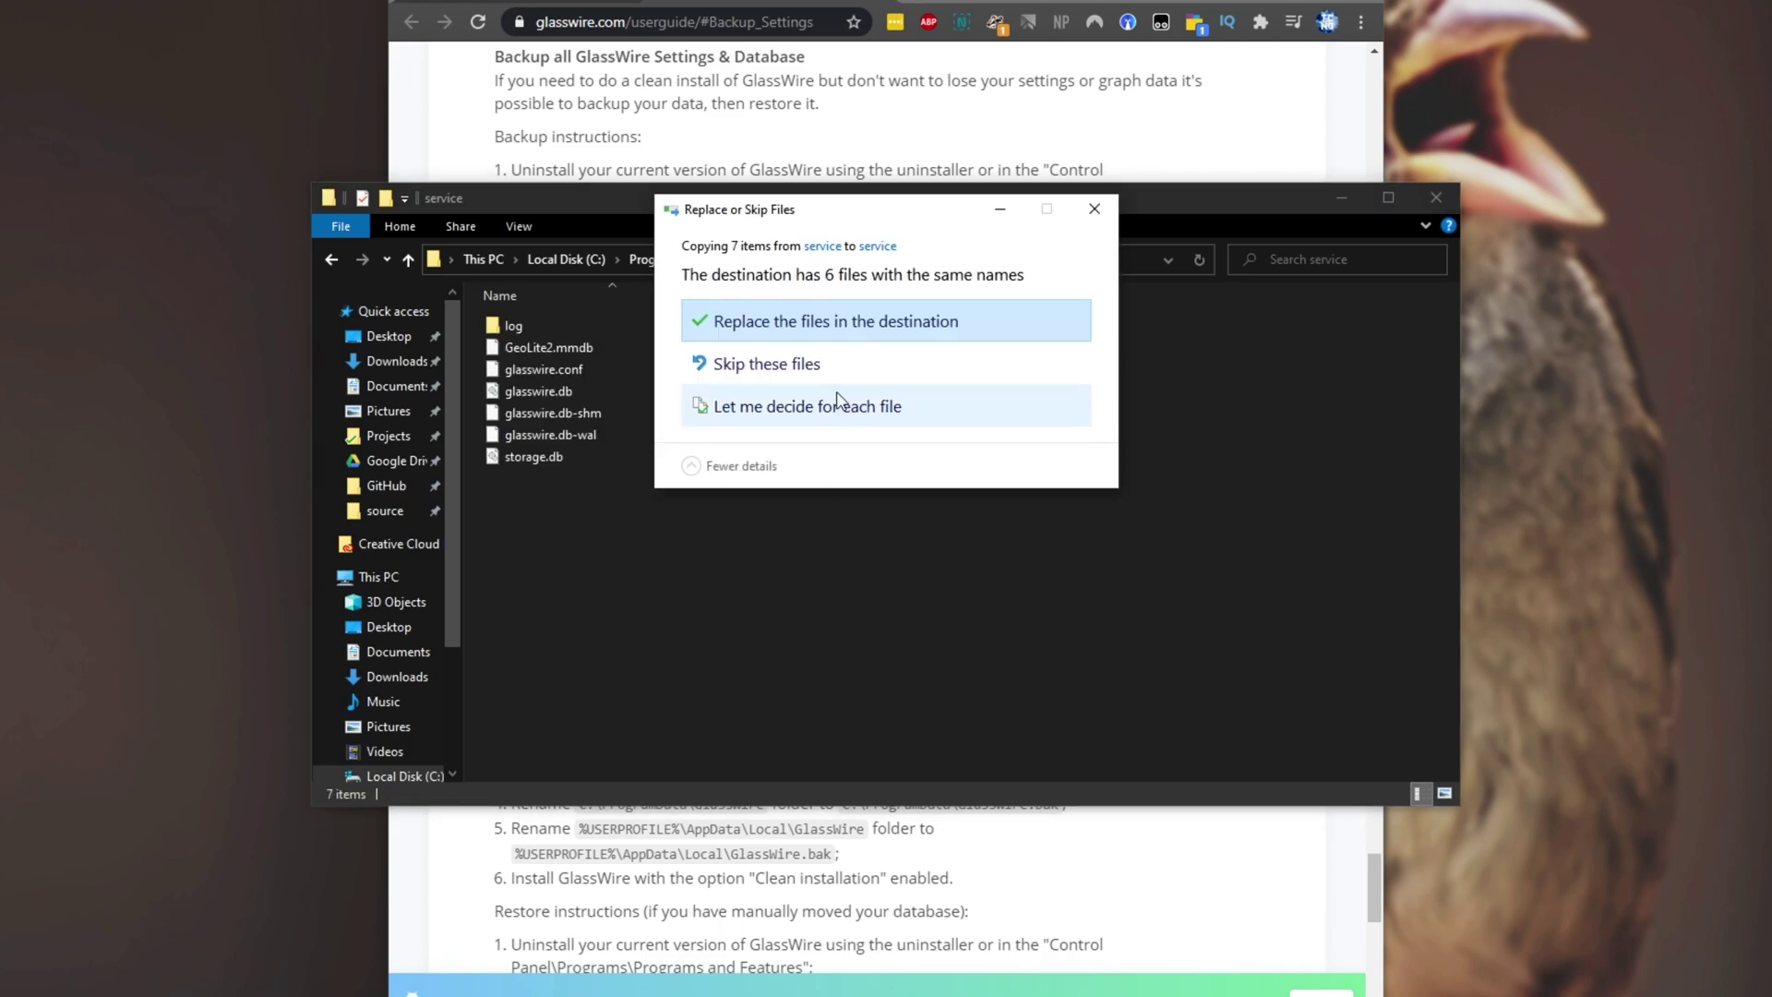
pyautogui.click(833, 325)
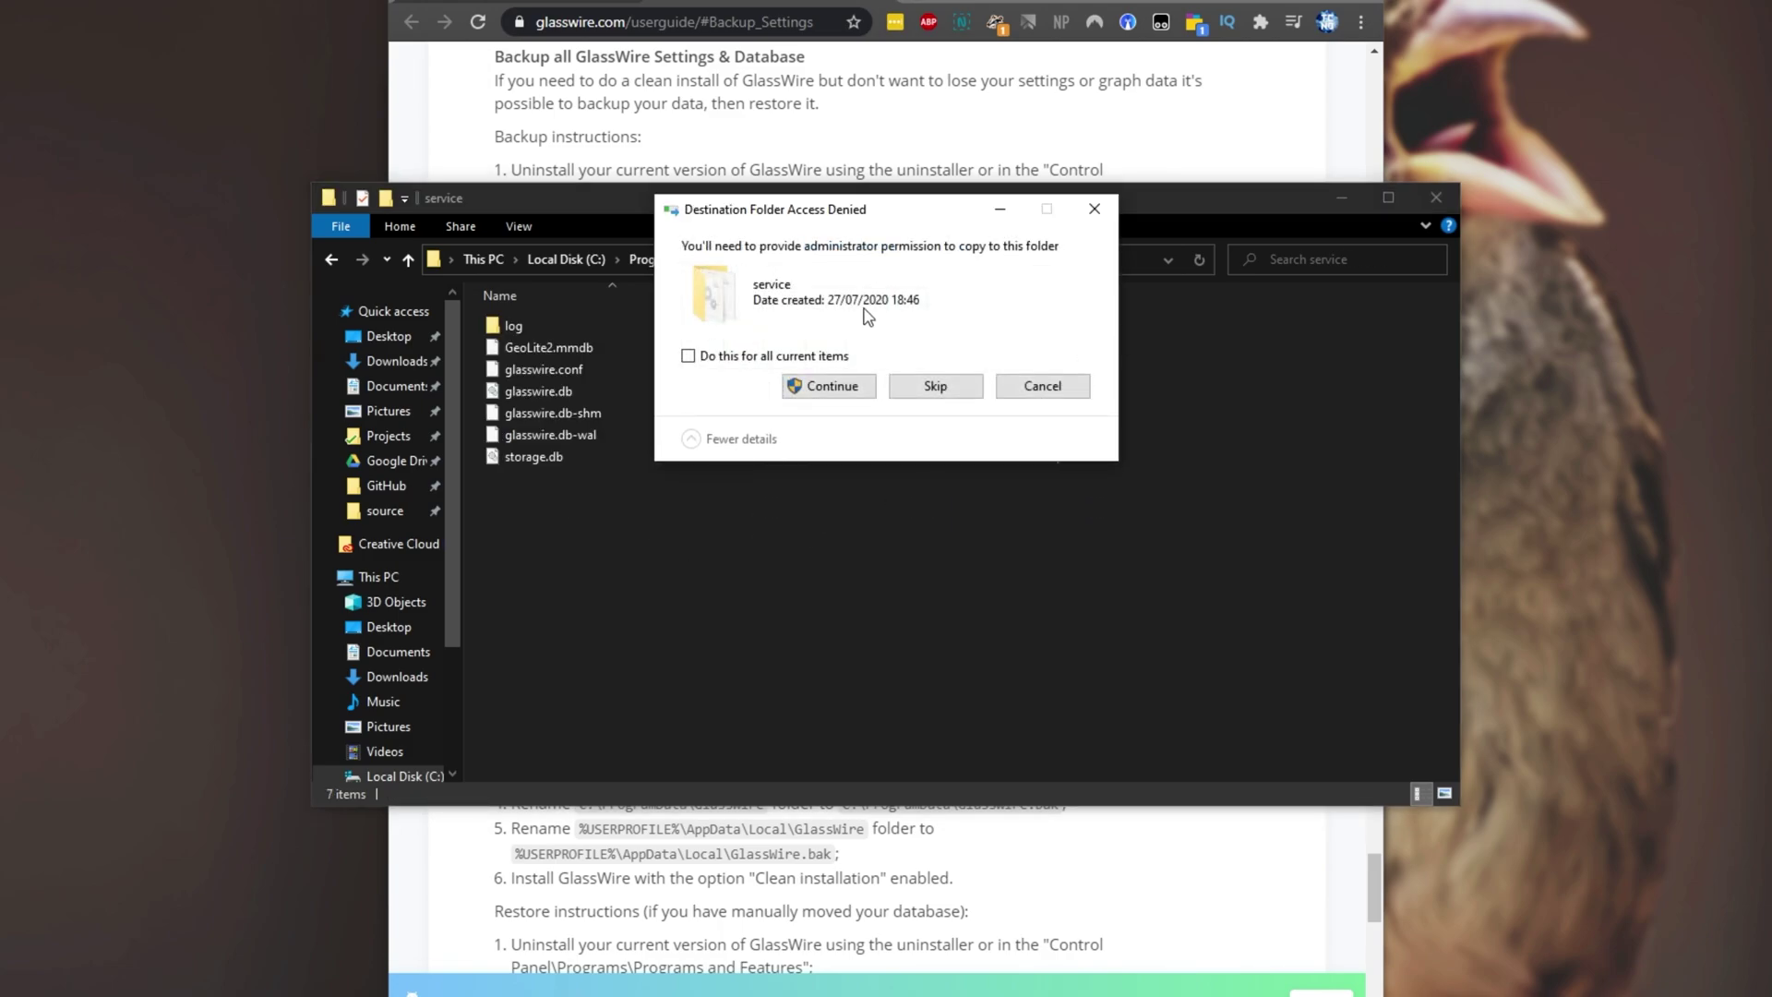
pyautogui.click(799, 388)
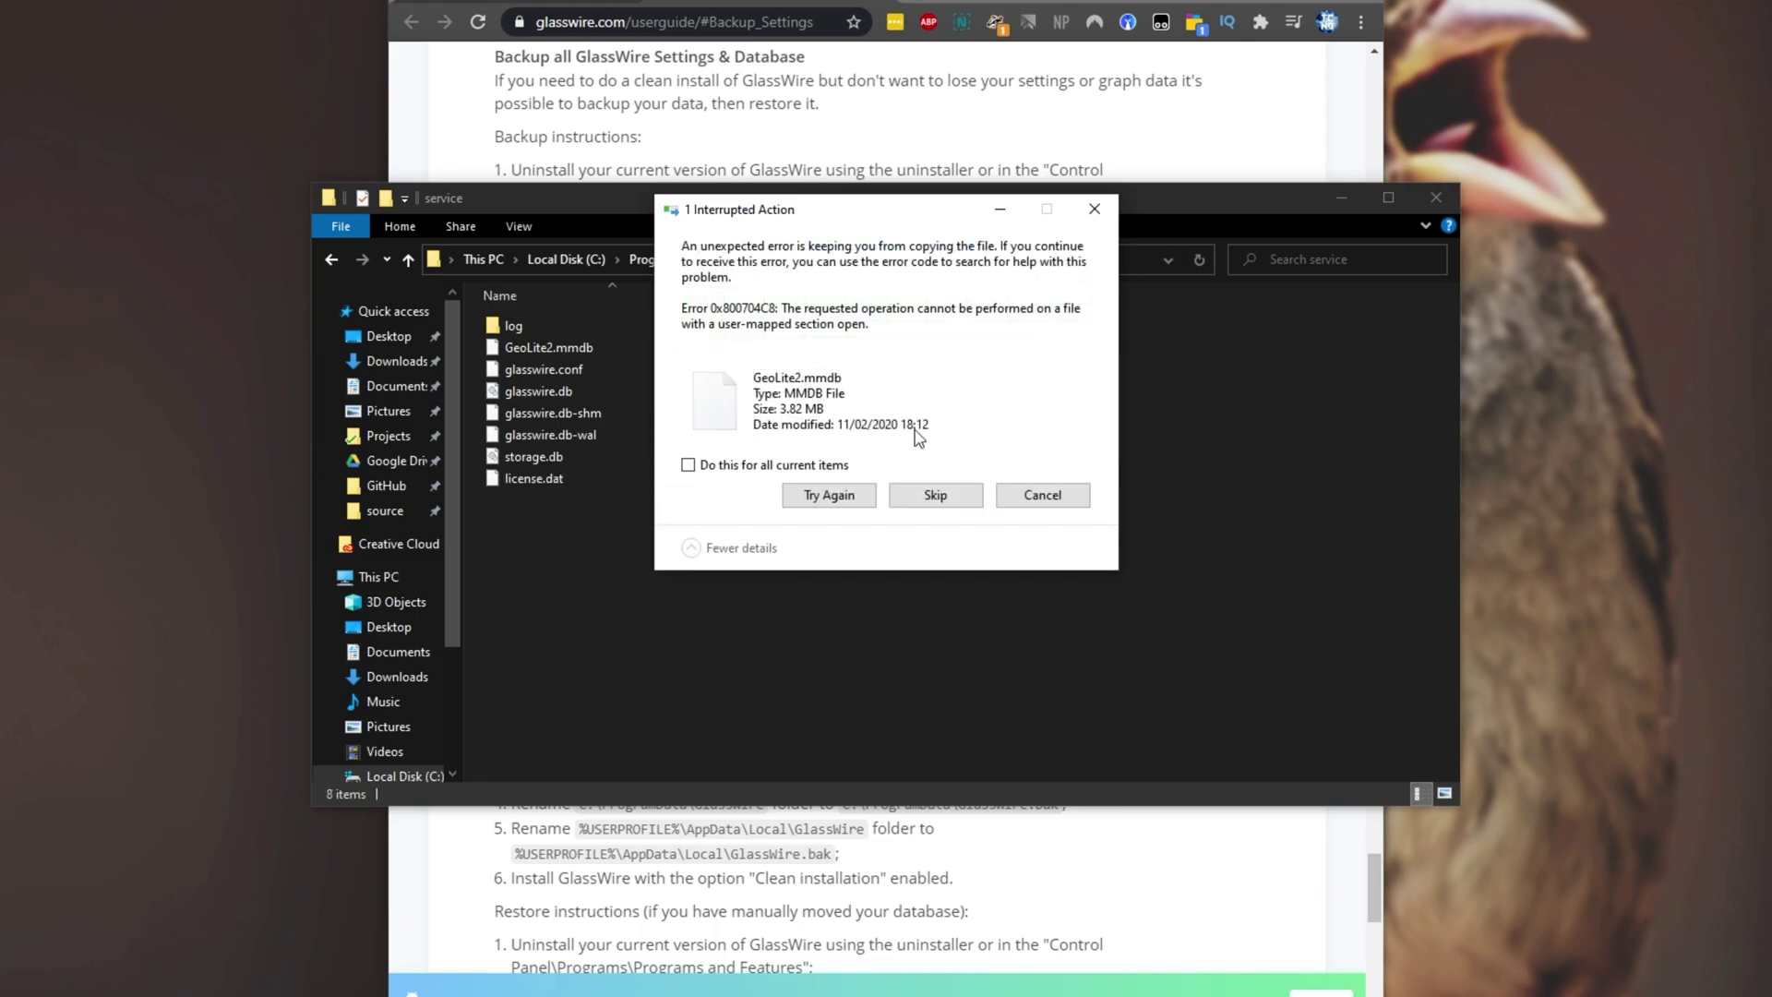
# Stop the GlassWire service in Task Manager and retry the interrupted copy of GeoLite2.mmdb
pyautogui.rightClick(1146, 995)
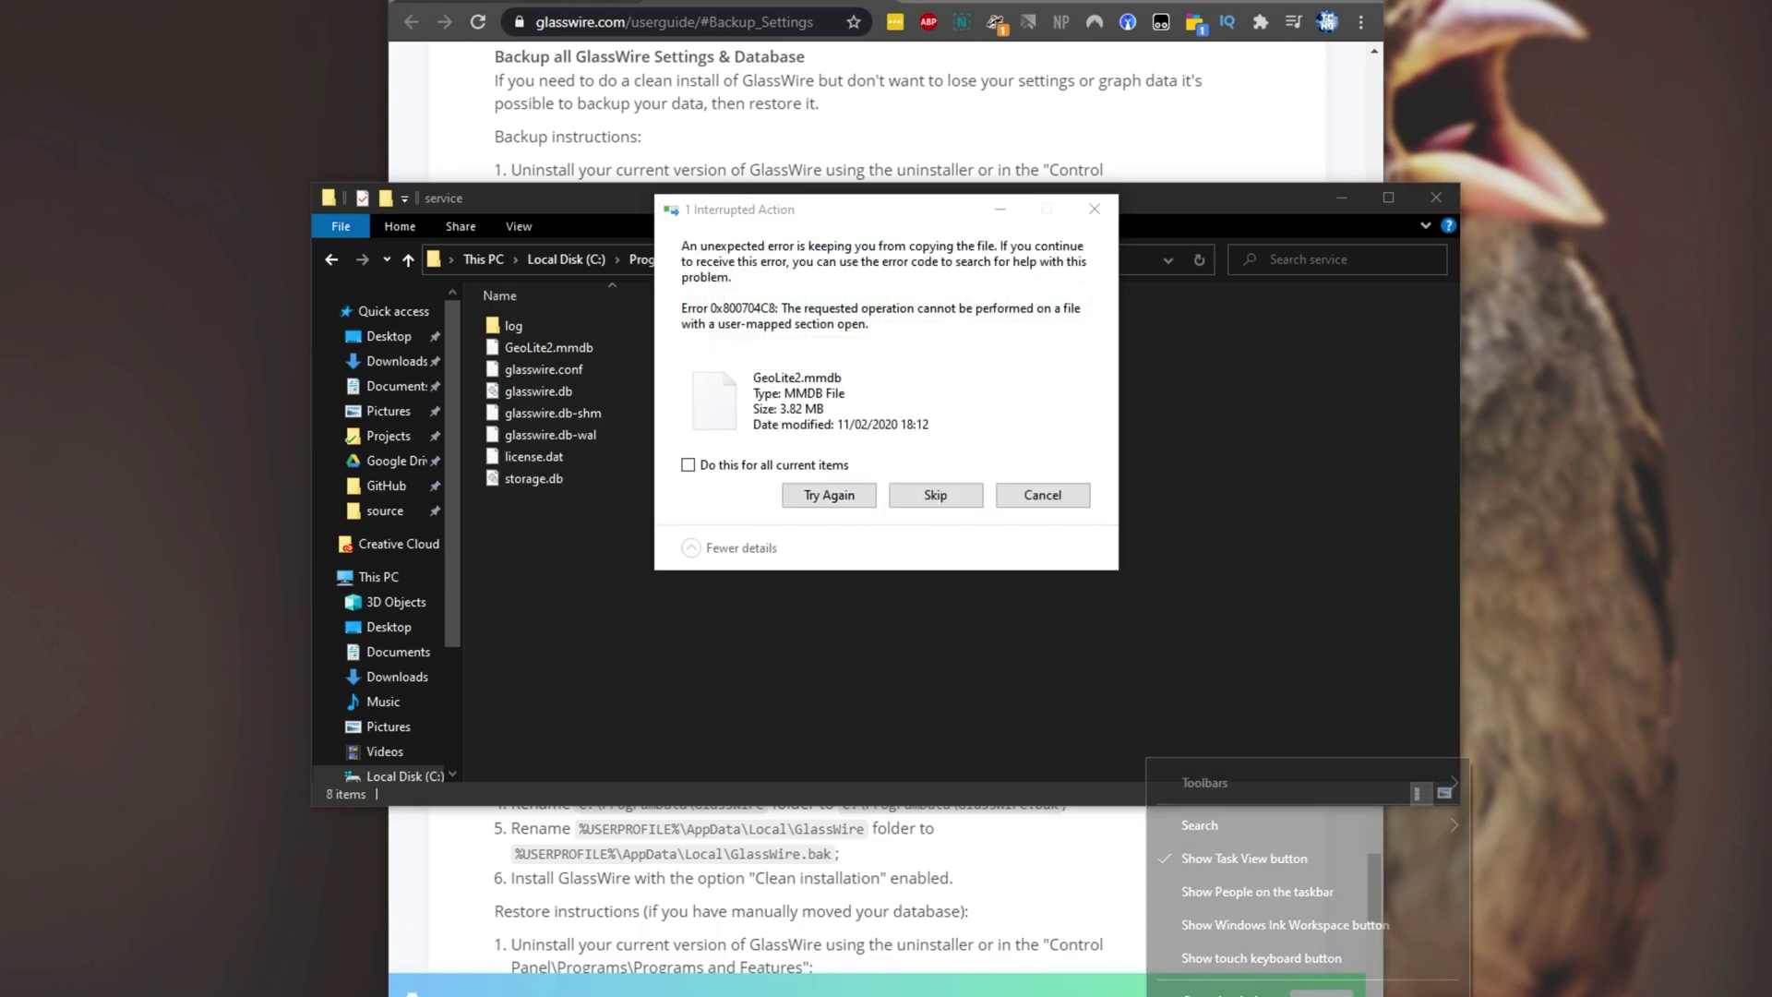
pyautogui.click(1200, 996)
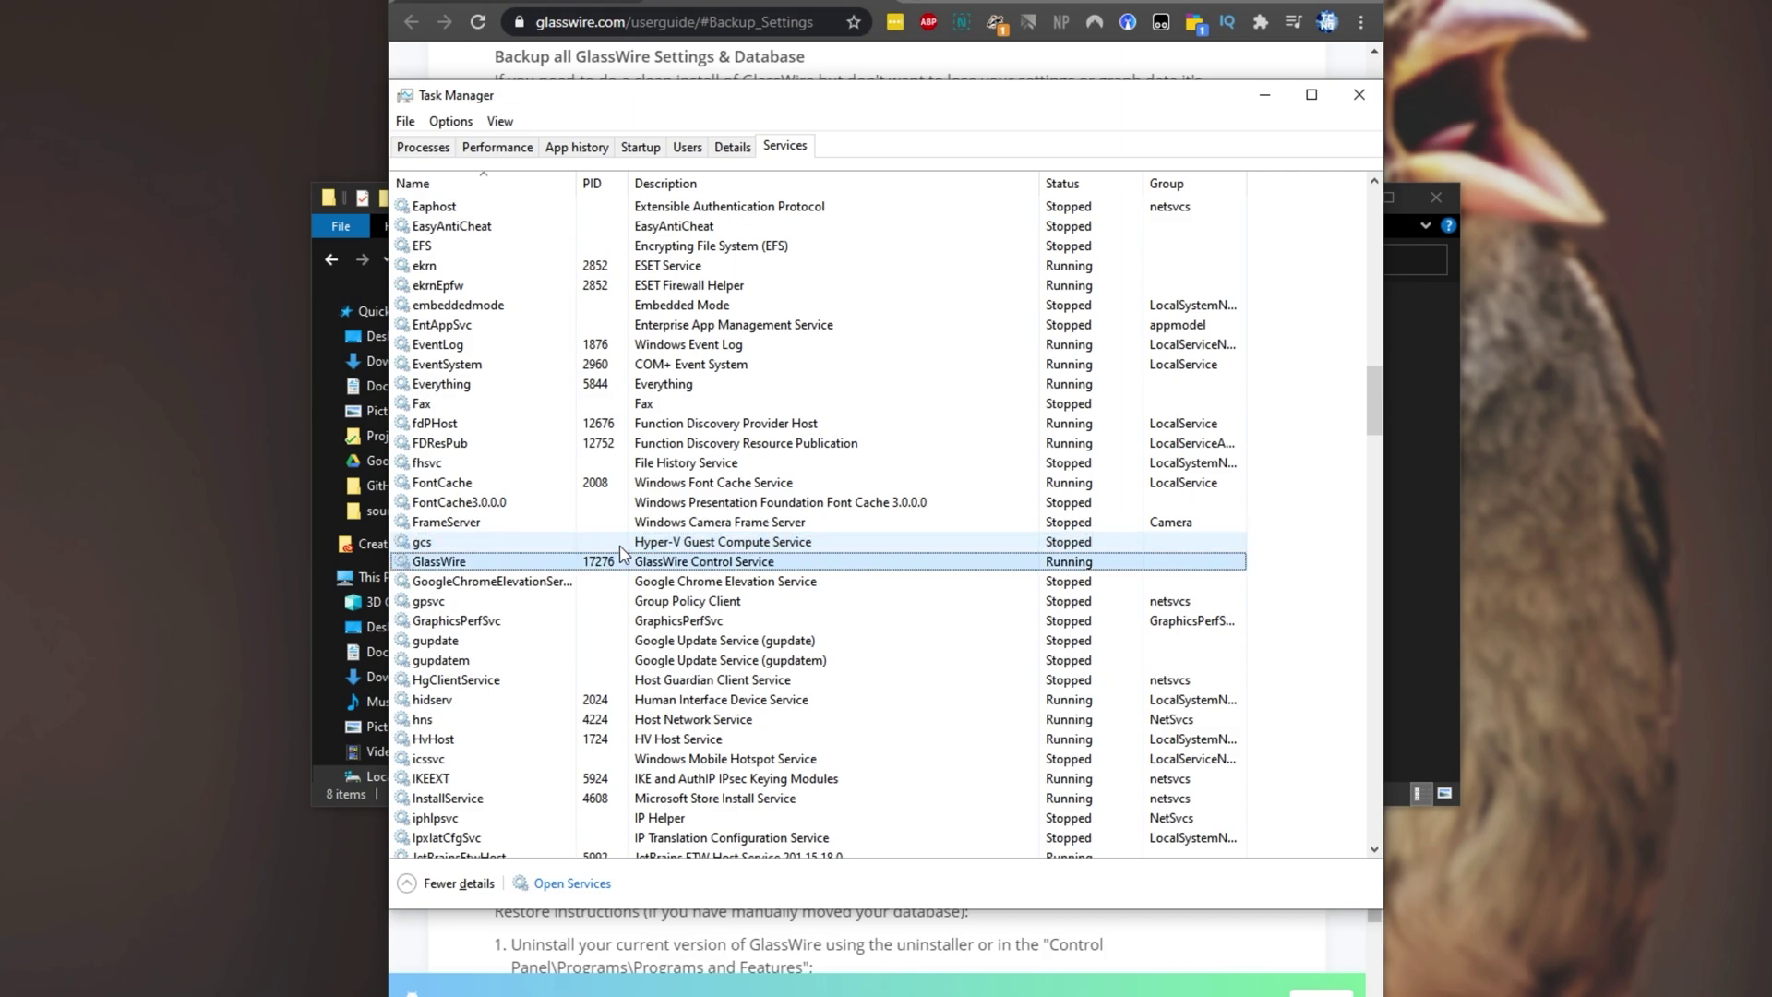
pyautogui.rightClick(596, 563)
pyautogui.click(724, 600)
pyautogui.click(1359, 95)
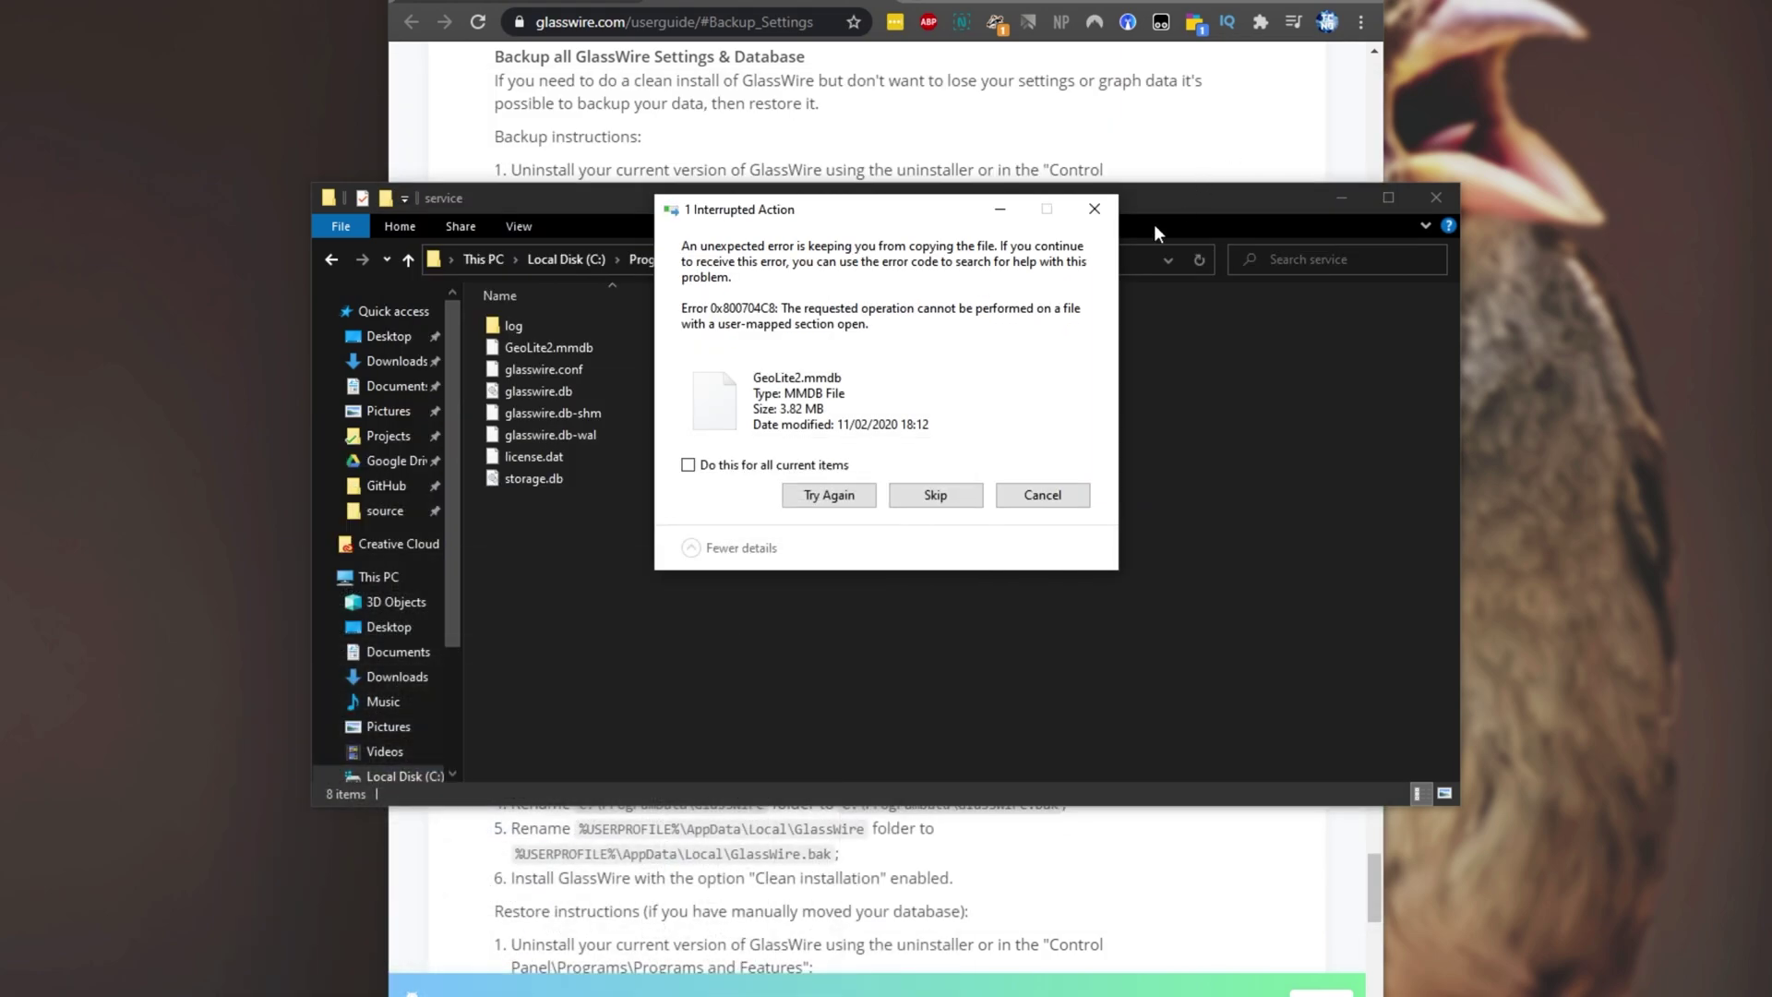
pyautogui.click(827, 498)
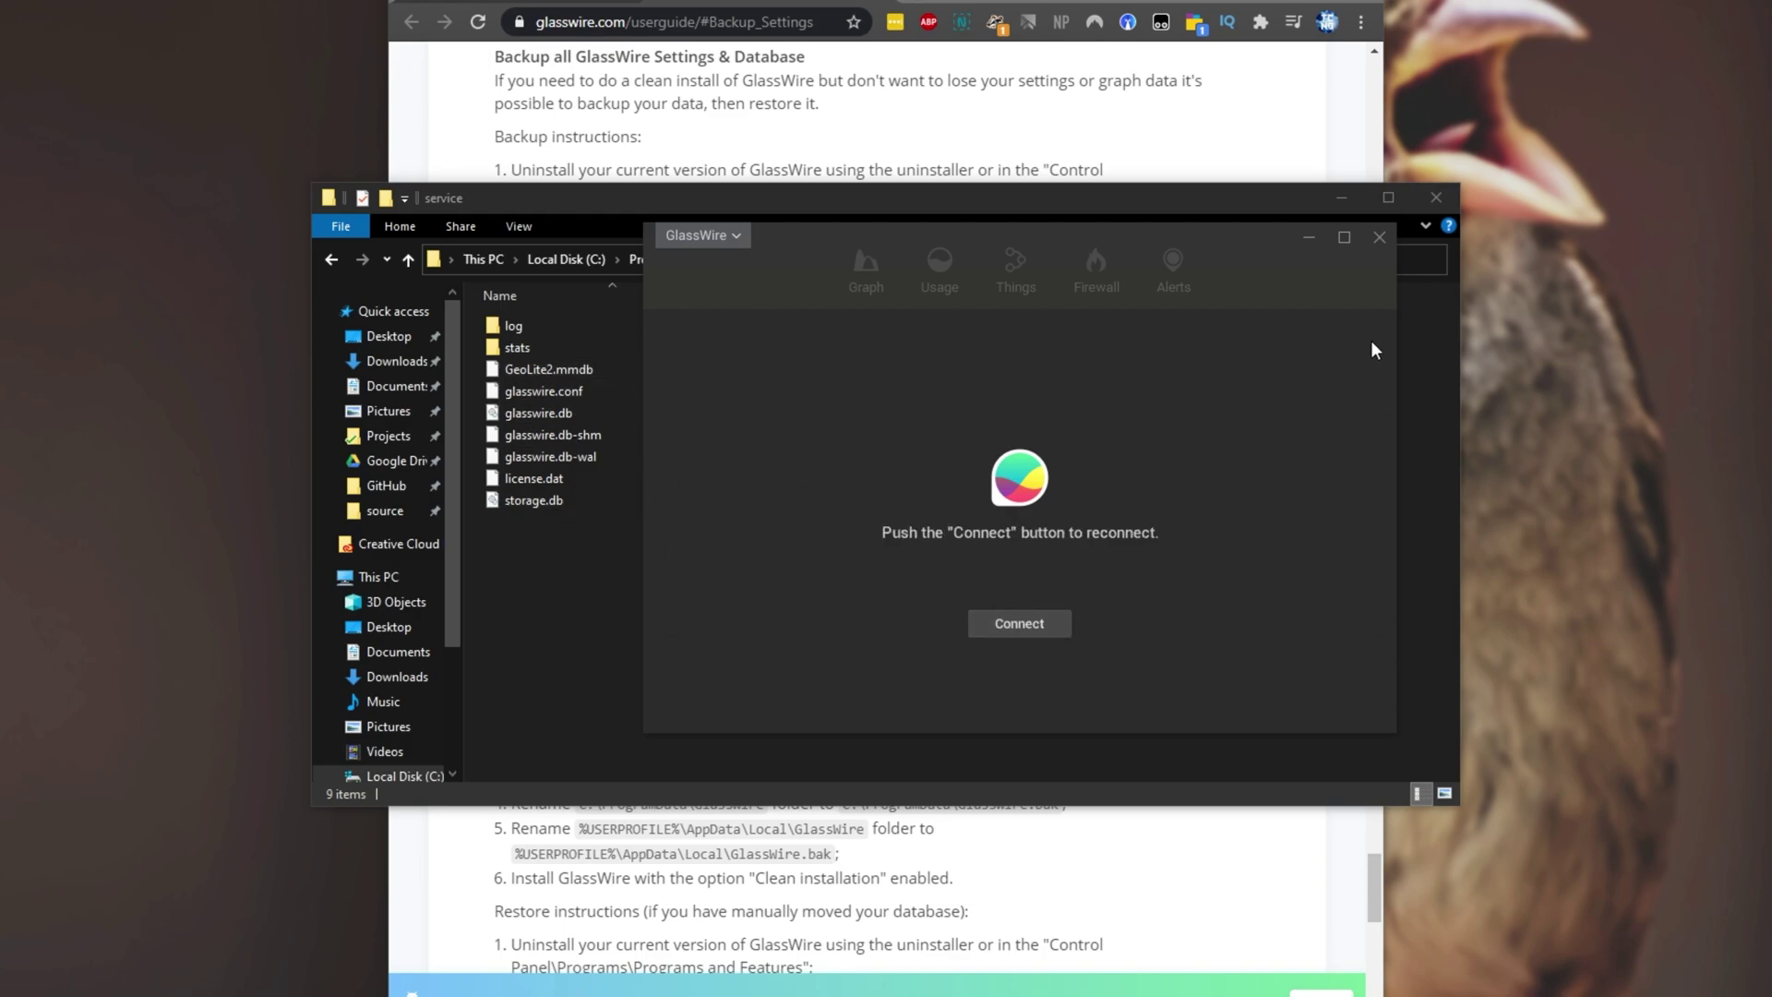
# Close the GlassWire window and clear the browser guide from behind the service folder window
pyautogui.click(1376, 245)
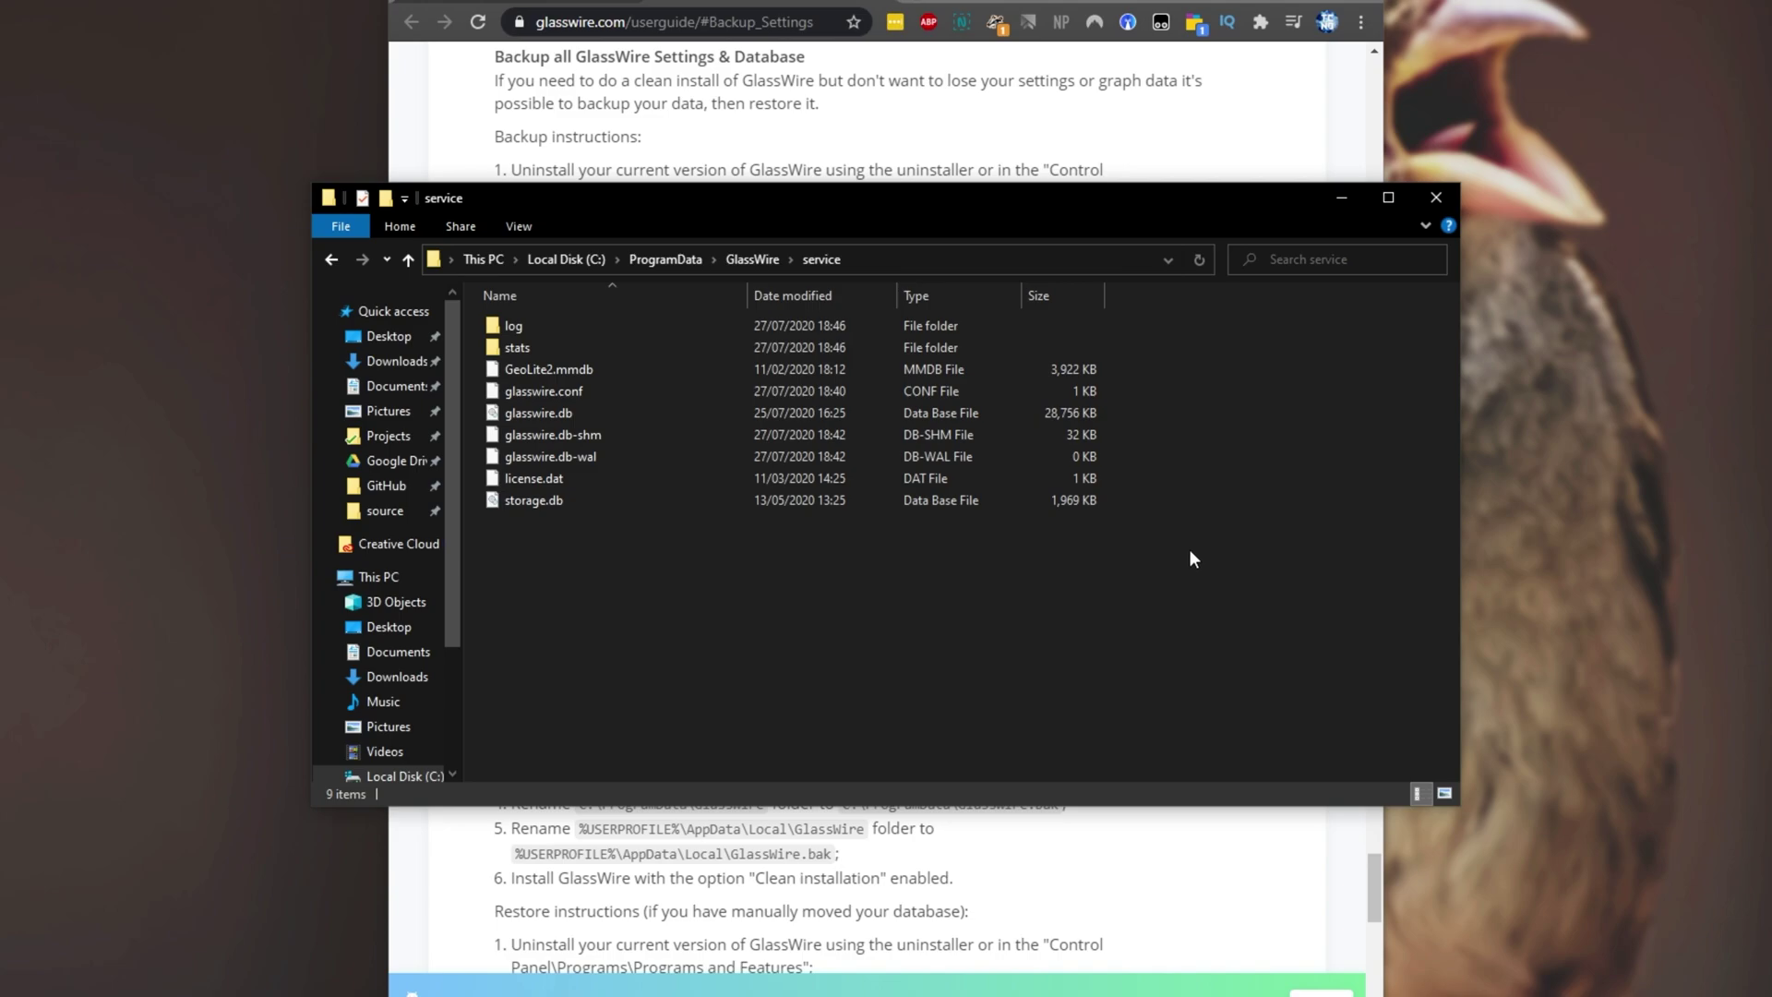
pyautogui.click(1178, 163)
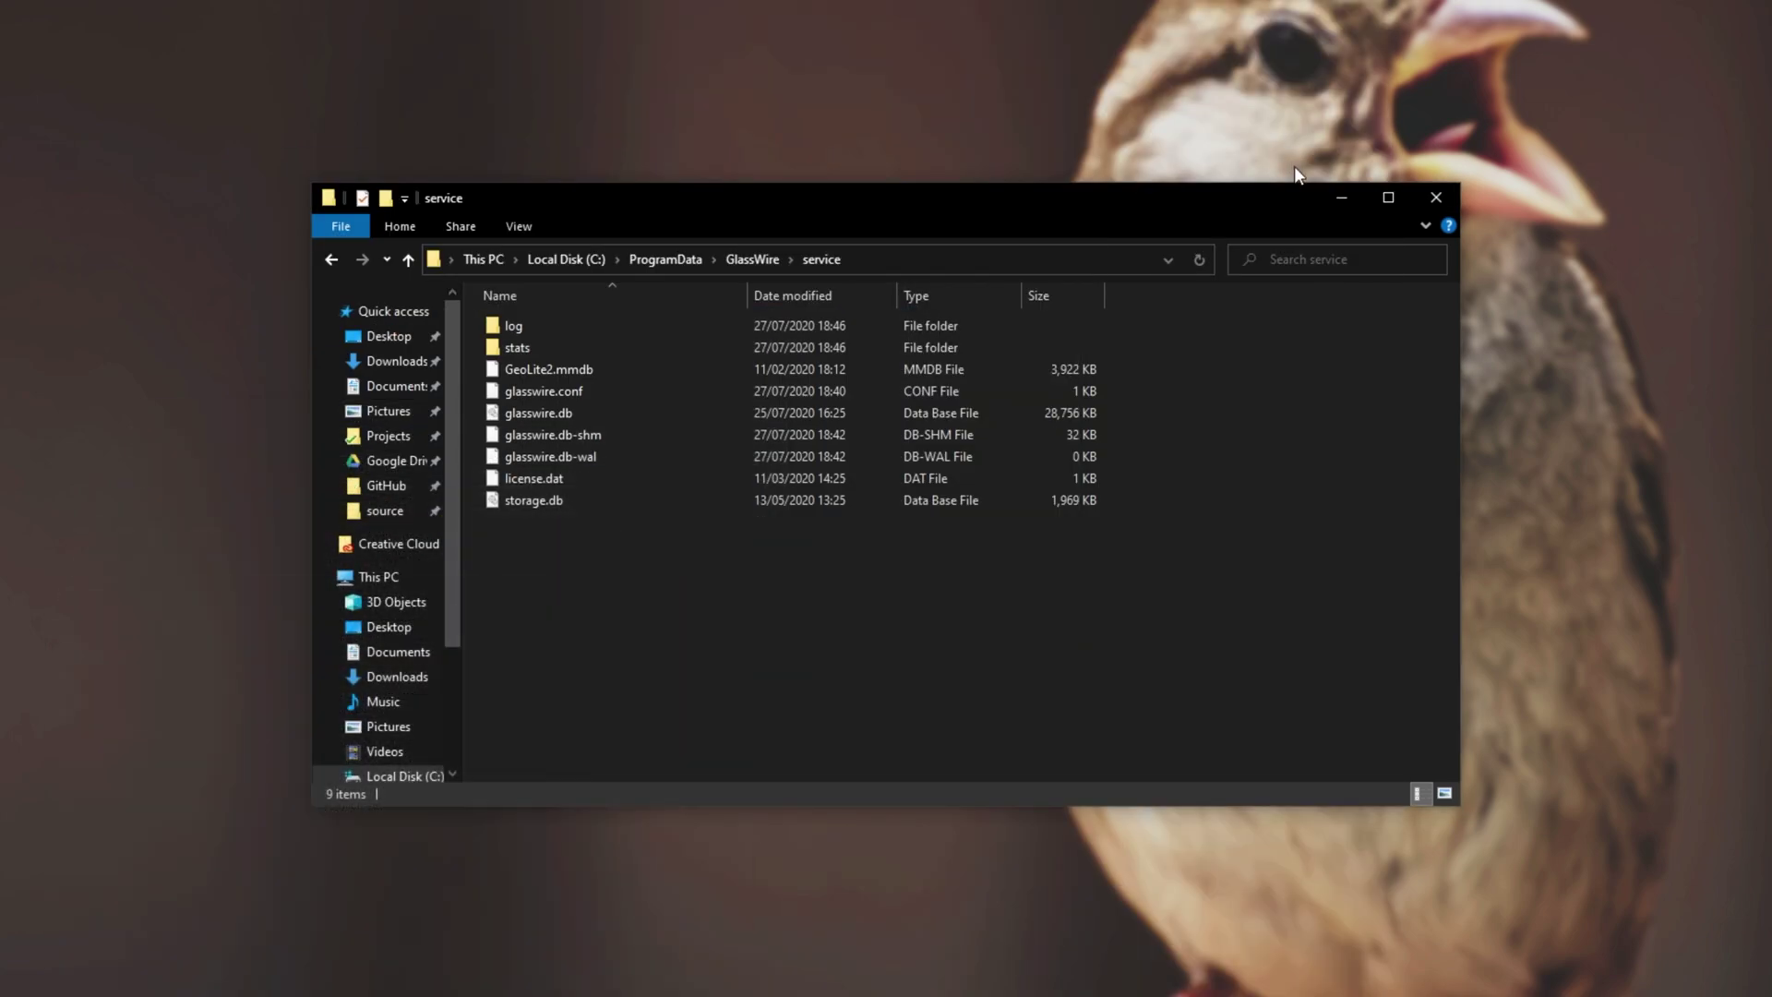